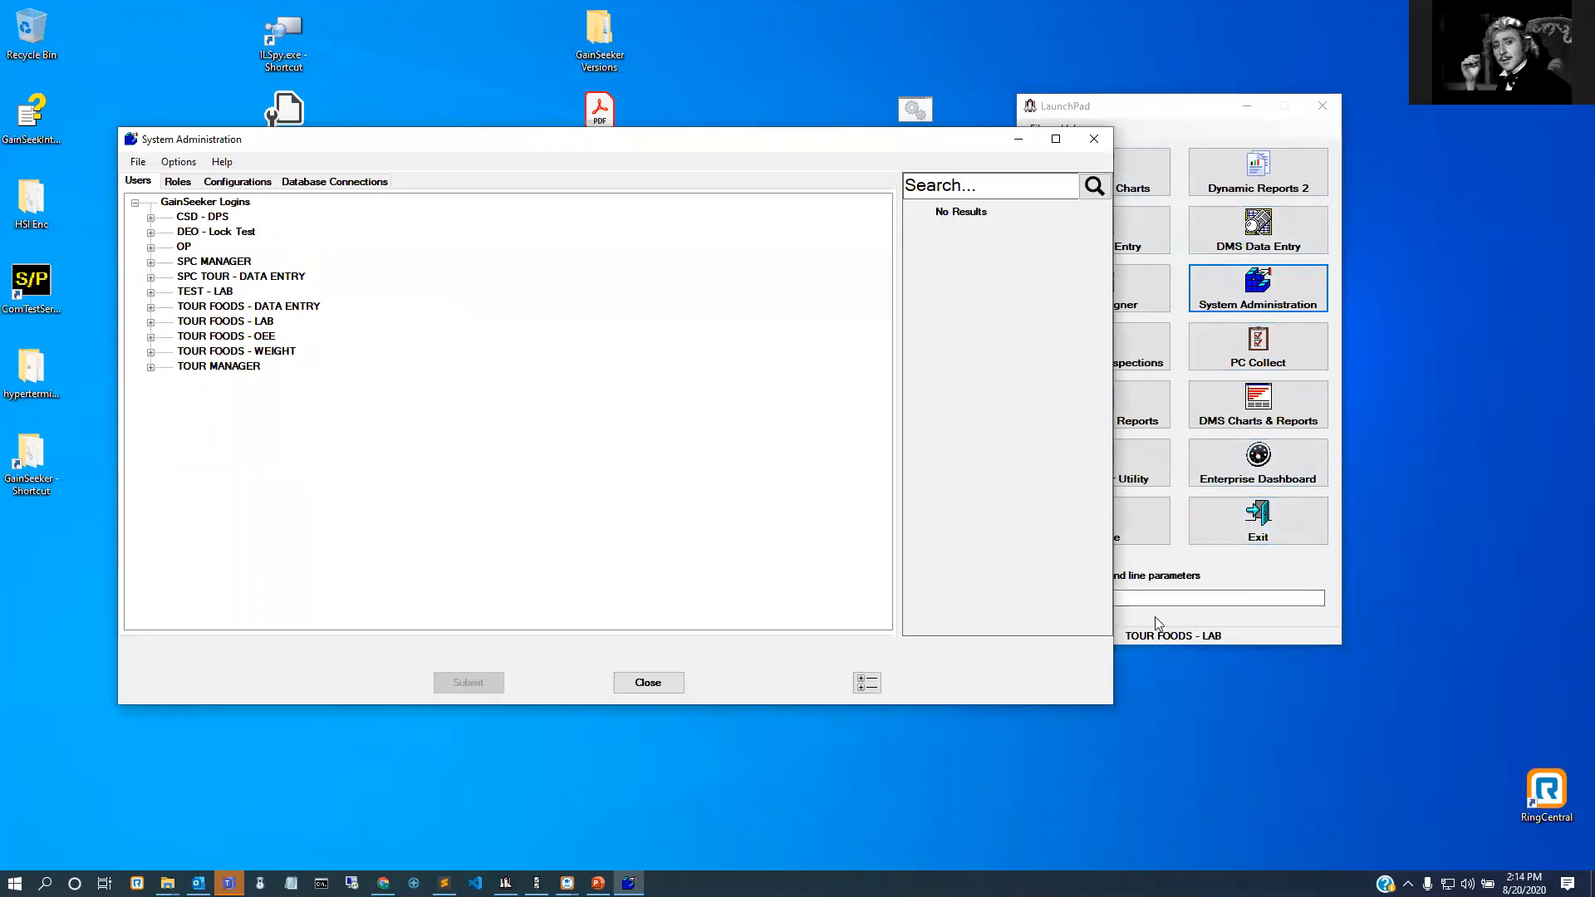
# Step: Check which role is assigned to the TOUR FOODS - LAB login
pyautogui.click(257, 324)
pyautogui.click(151, 323)
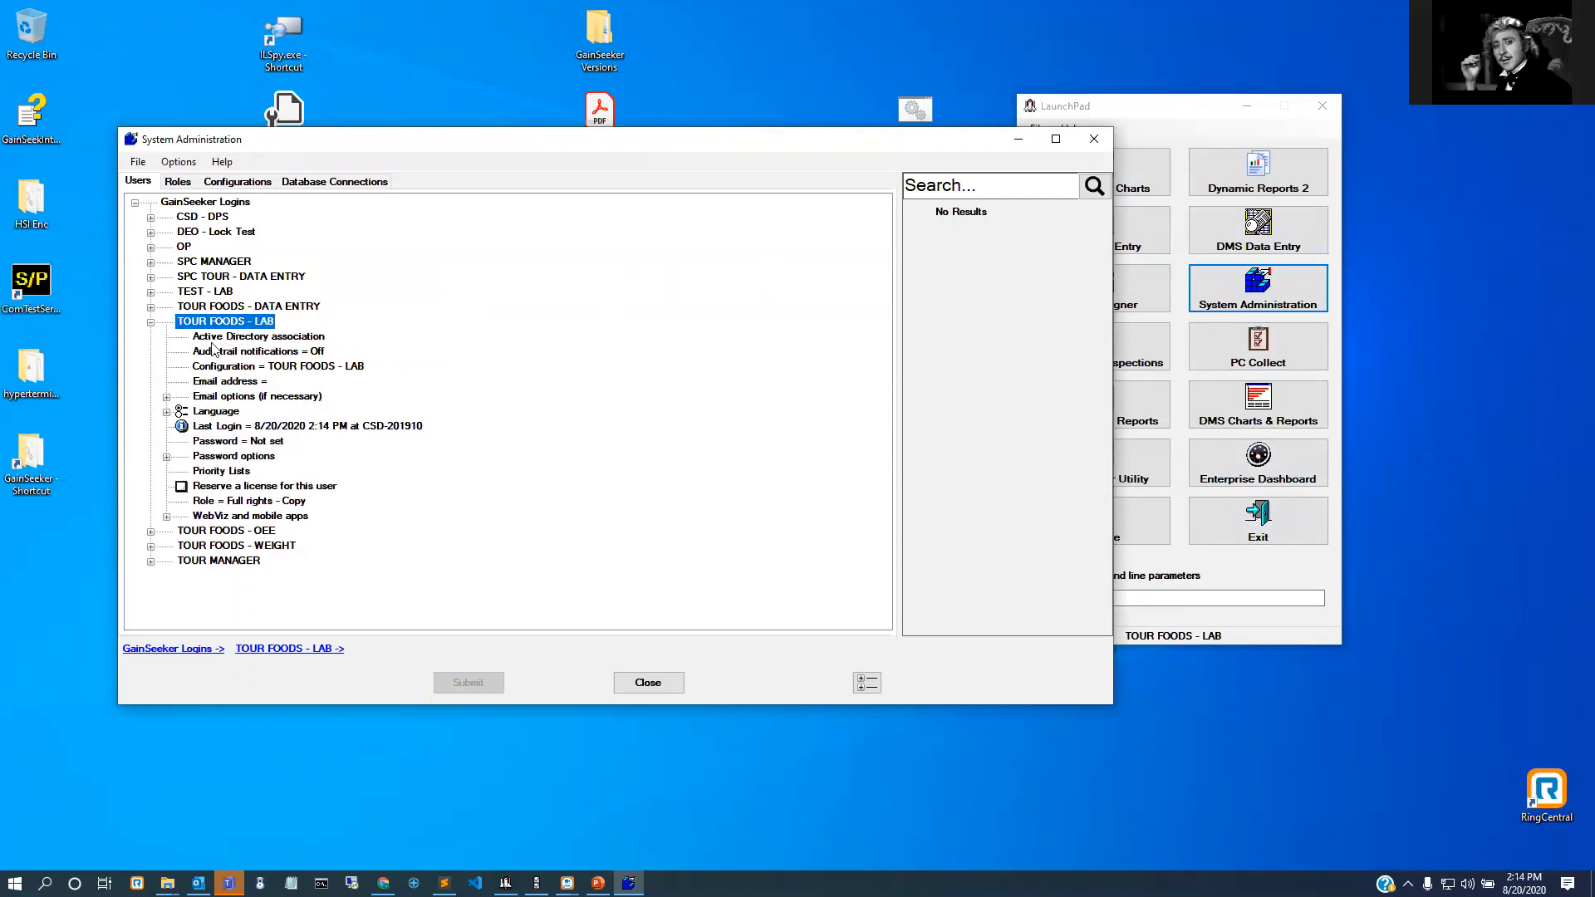
pyautogui.click(257, 502)
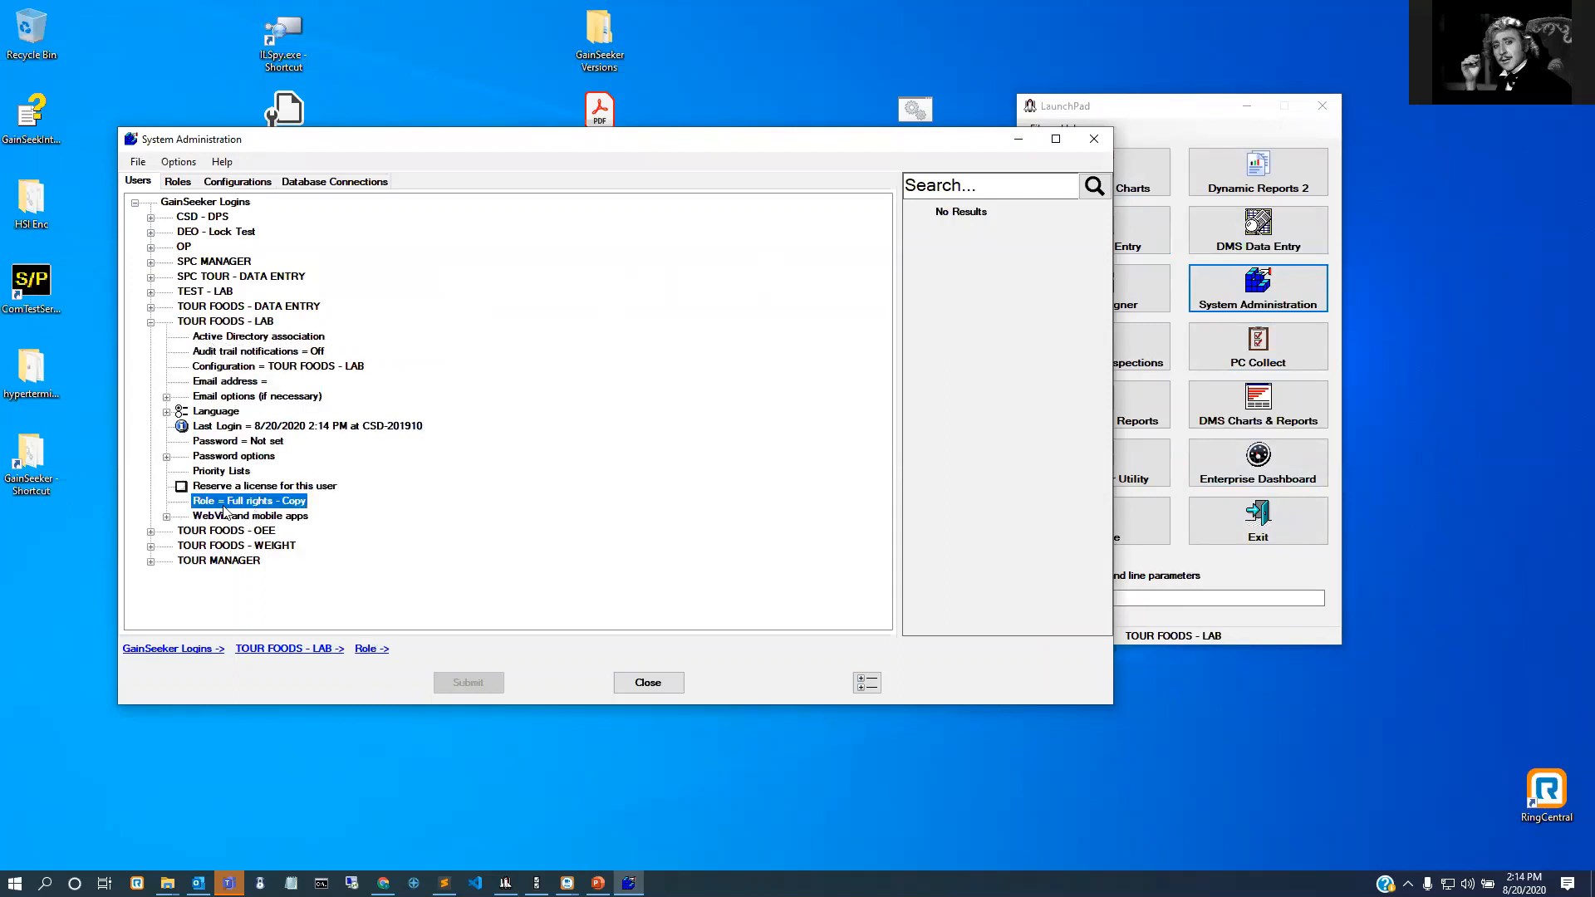
# Step: Examine the access levels offered for changing a Dashboard or Dynamic Report Before Viewing in the "Full rights - Copy" role
pyautogui.click(179, 182)
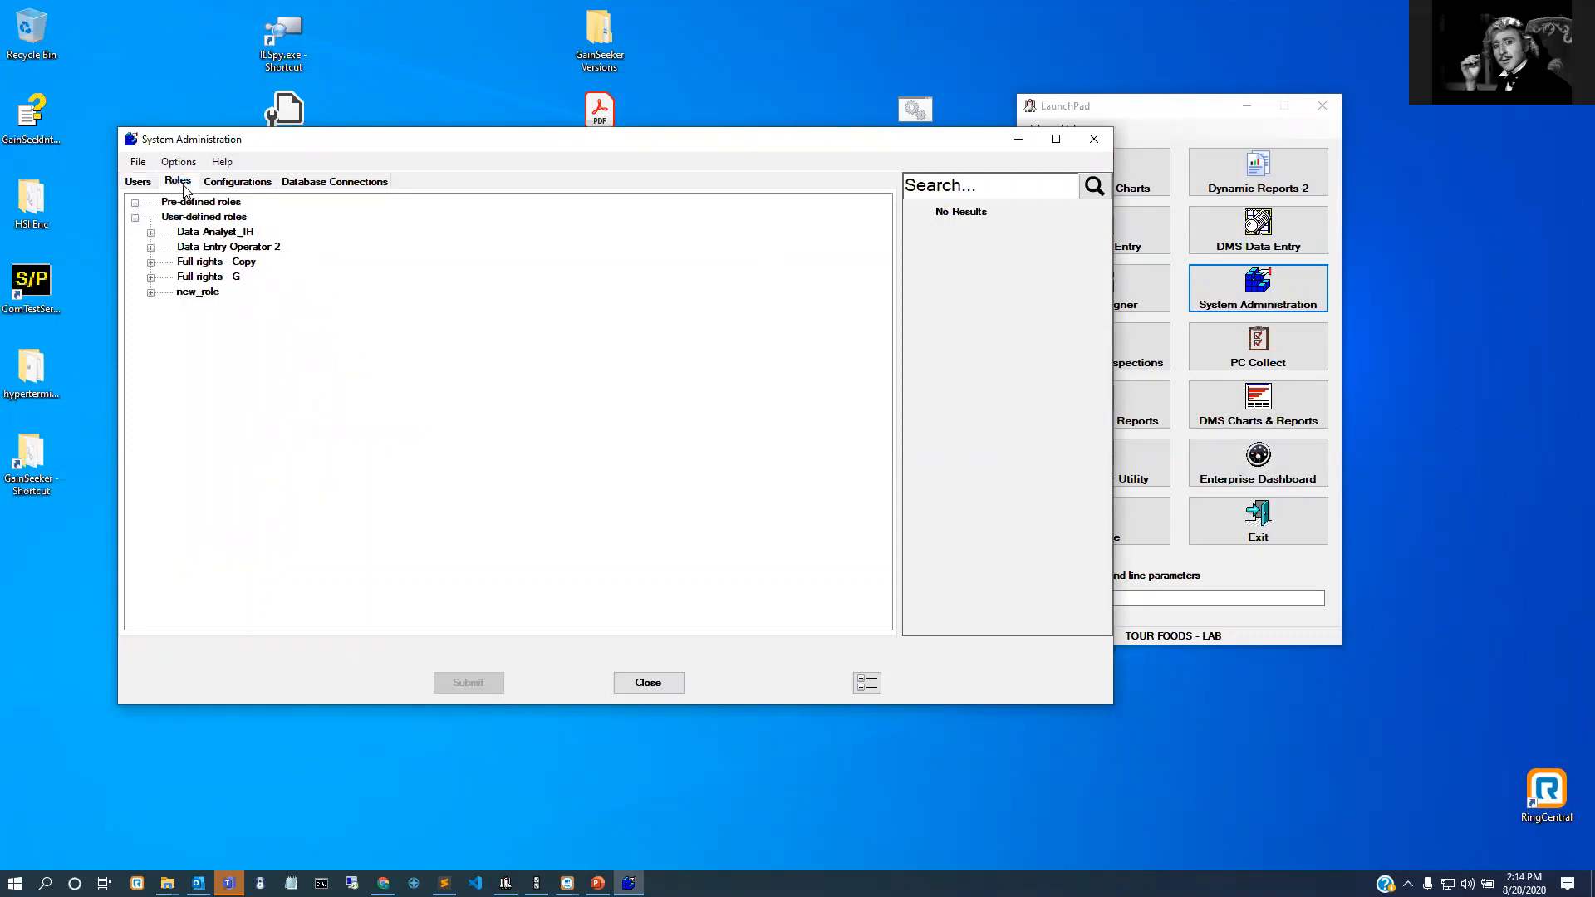
pyautogui.click(179, 265)
pyautogui.click(151, 262)
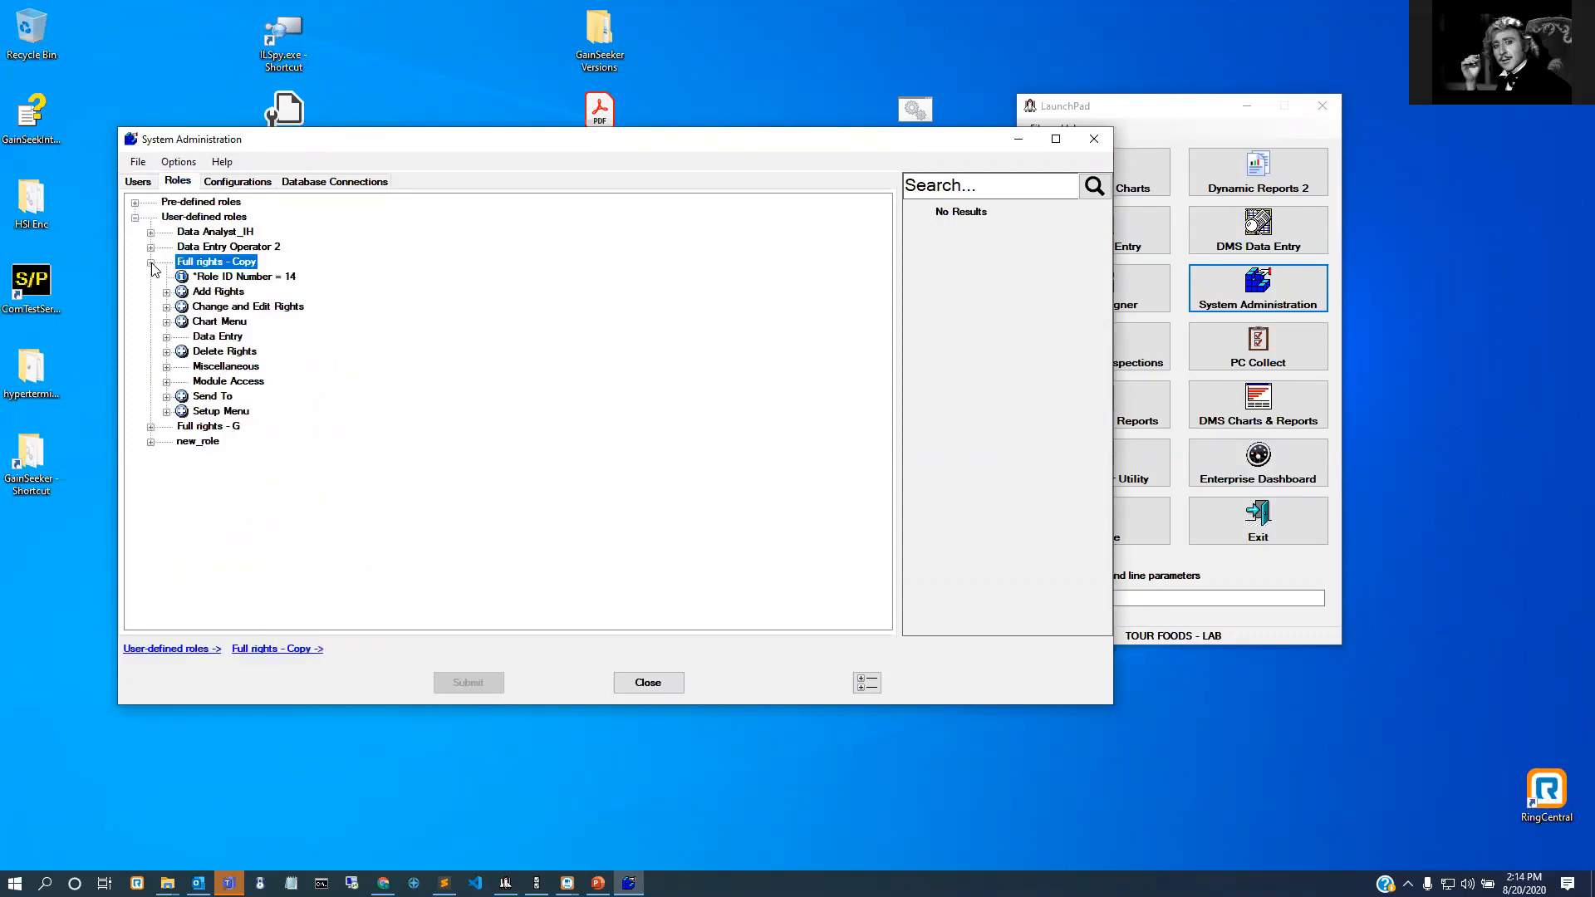
pyautogui.click(242, 308)
pyautogui.click(167, 308)
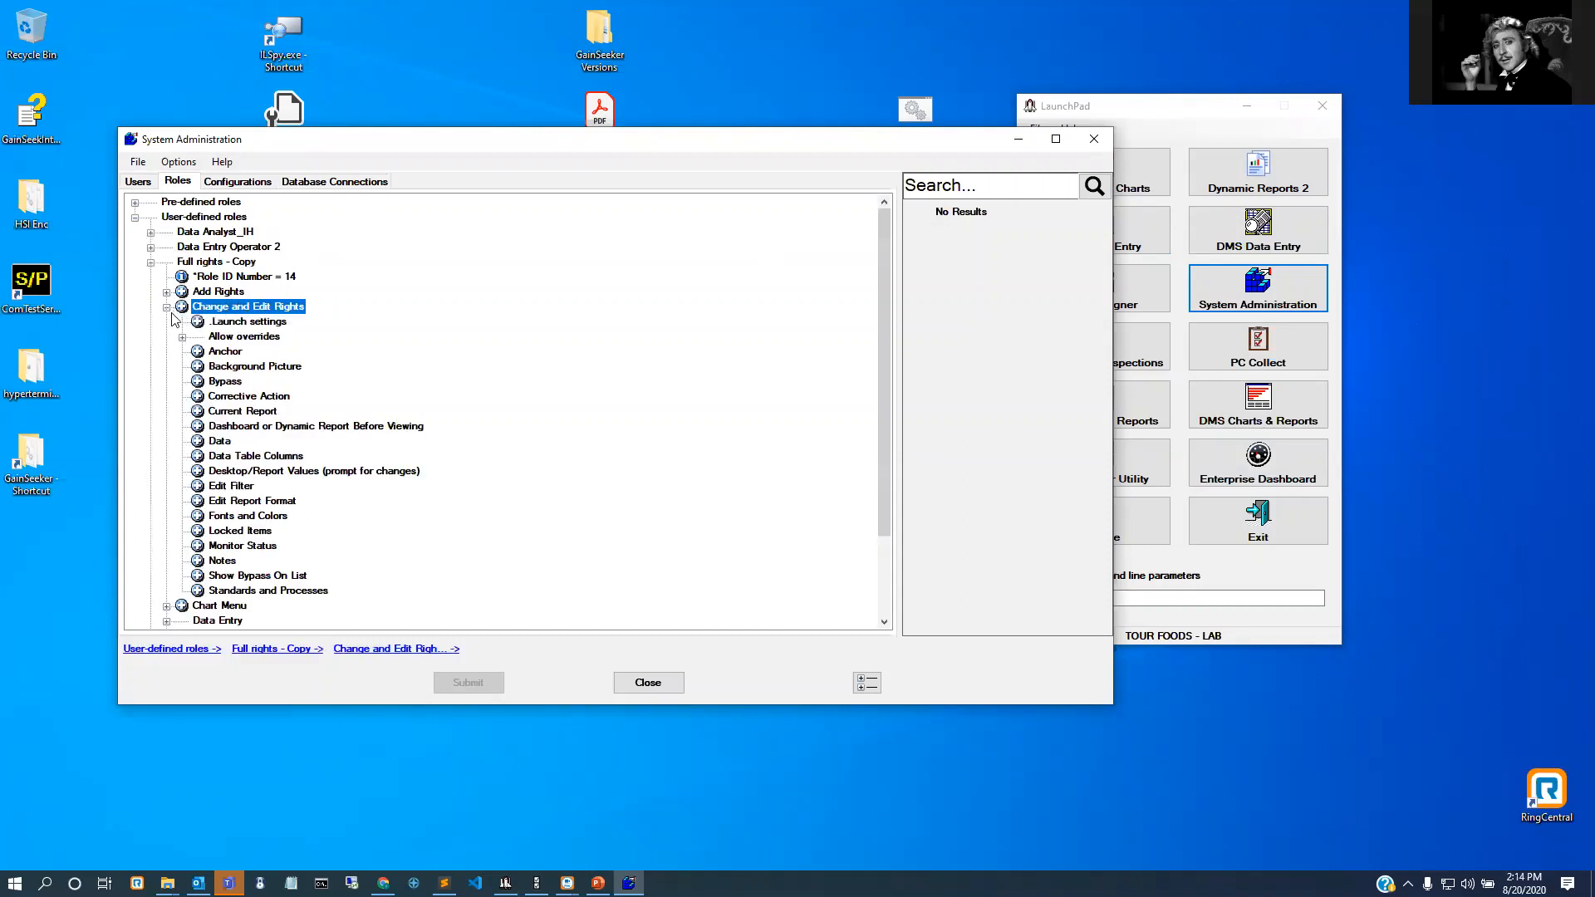
pyautogui.scroll(-1, 330, 374)
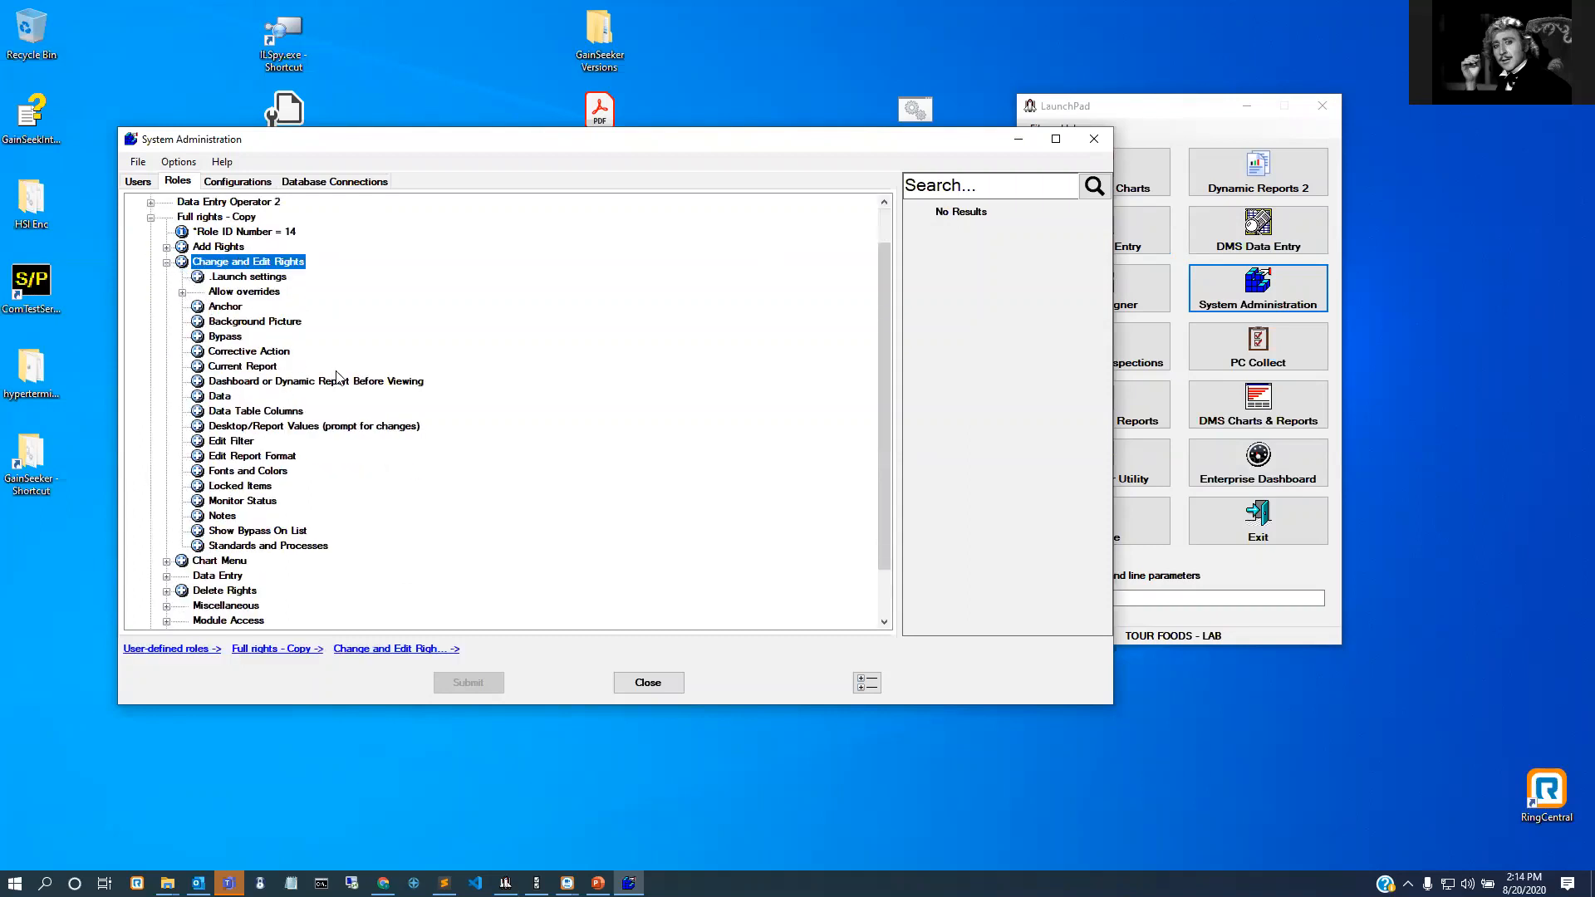
pyautogui.click(339, 384)
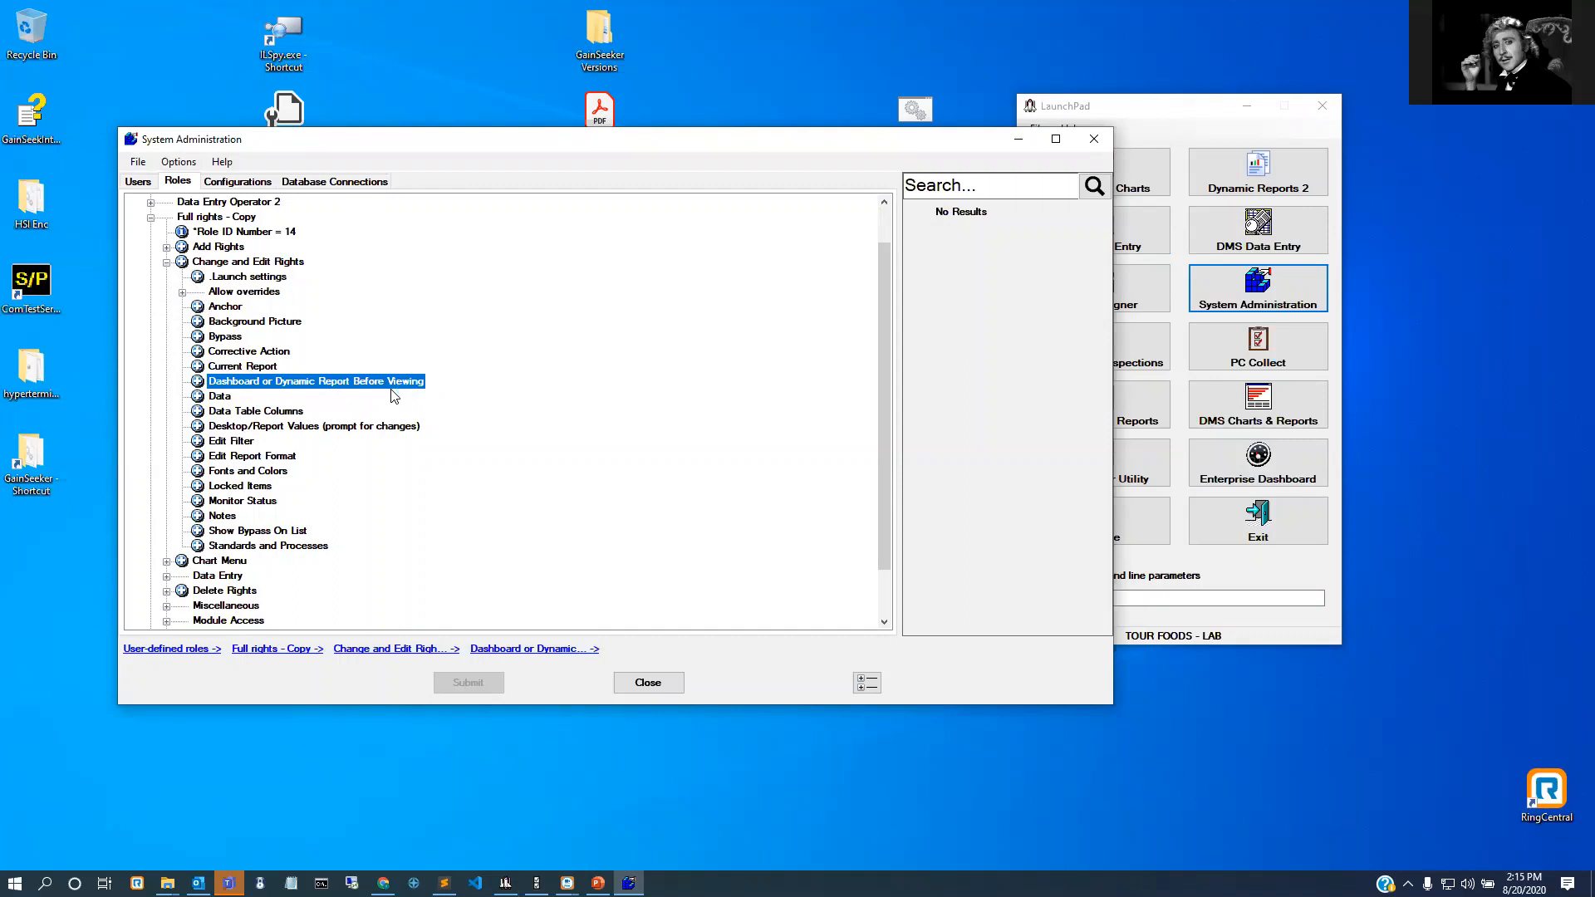
pyautogui.click(198, 381)
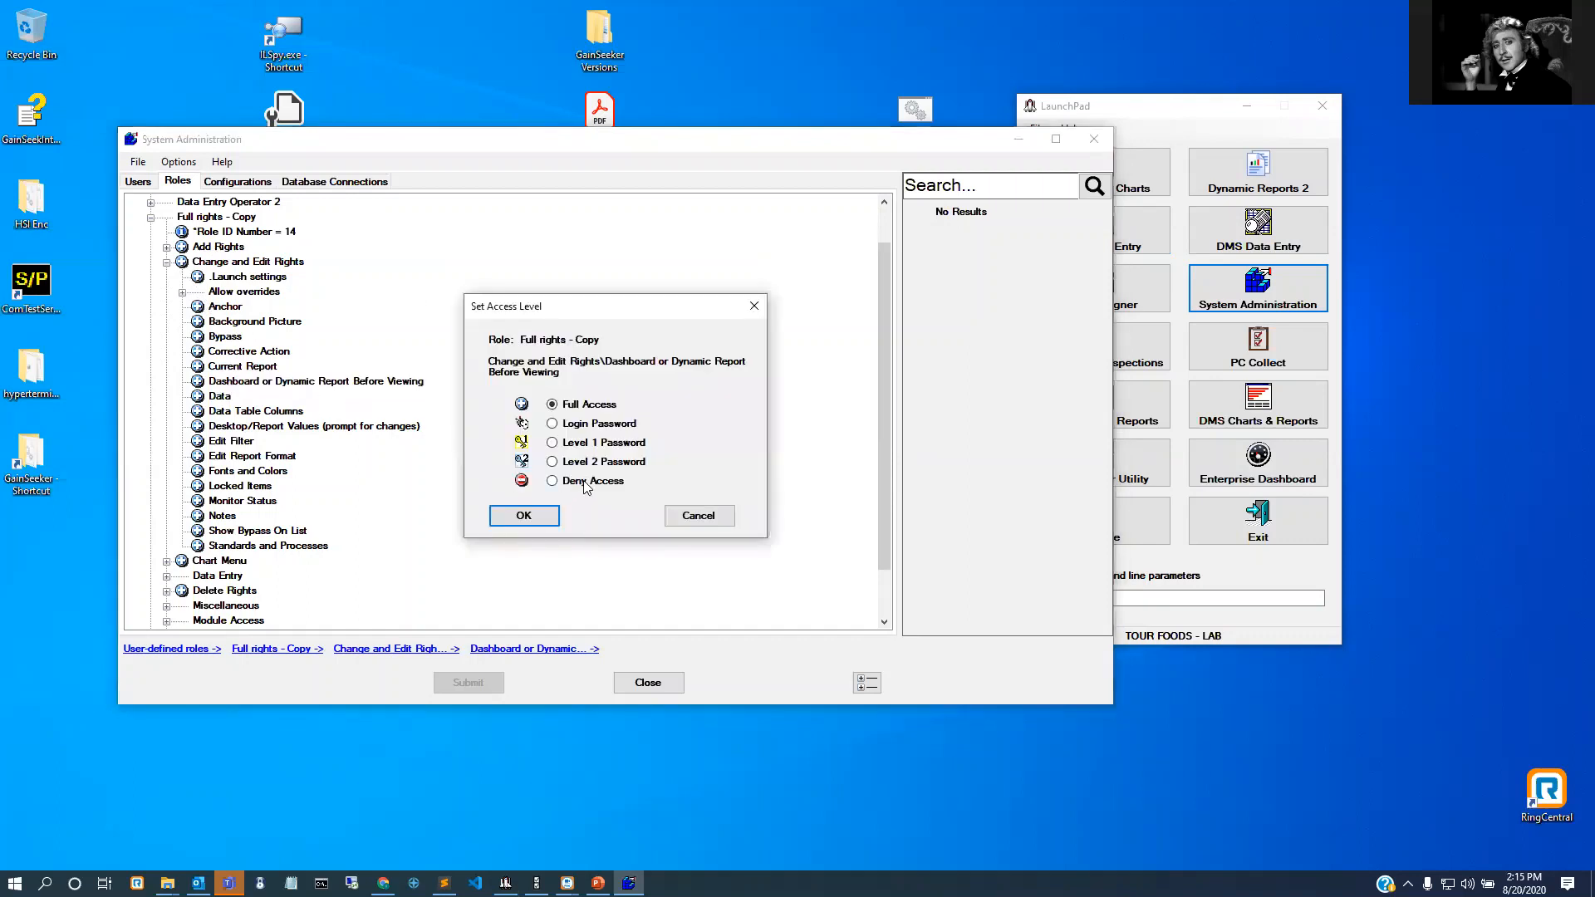
pyautogui.click(708, 517)
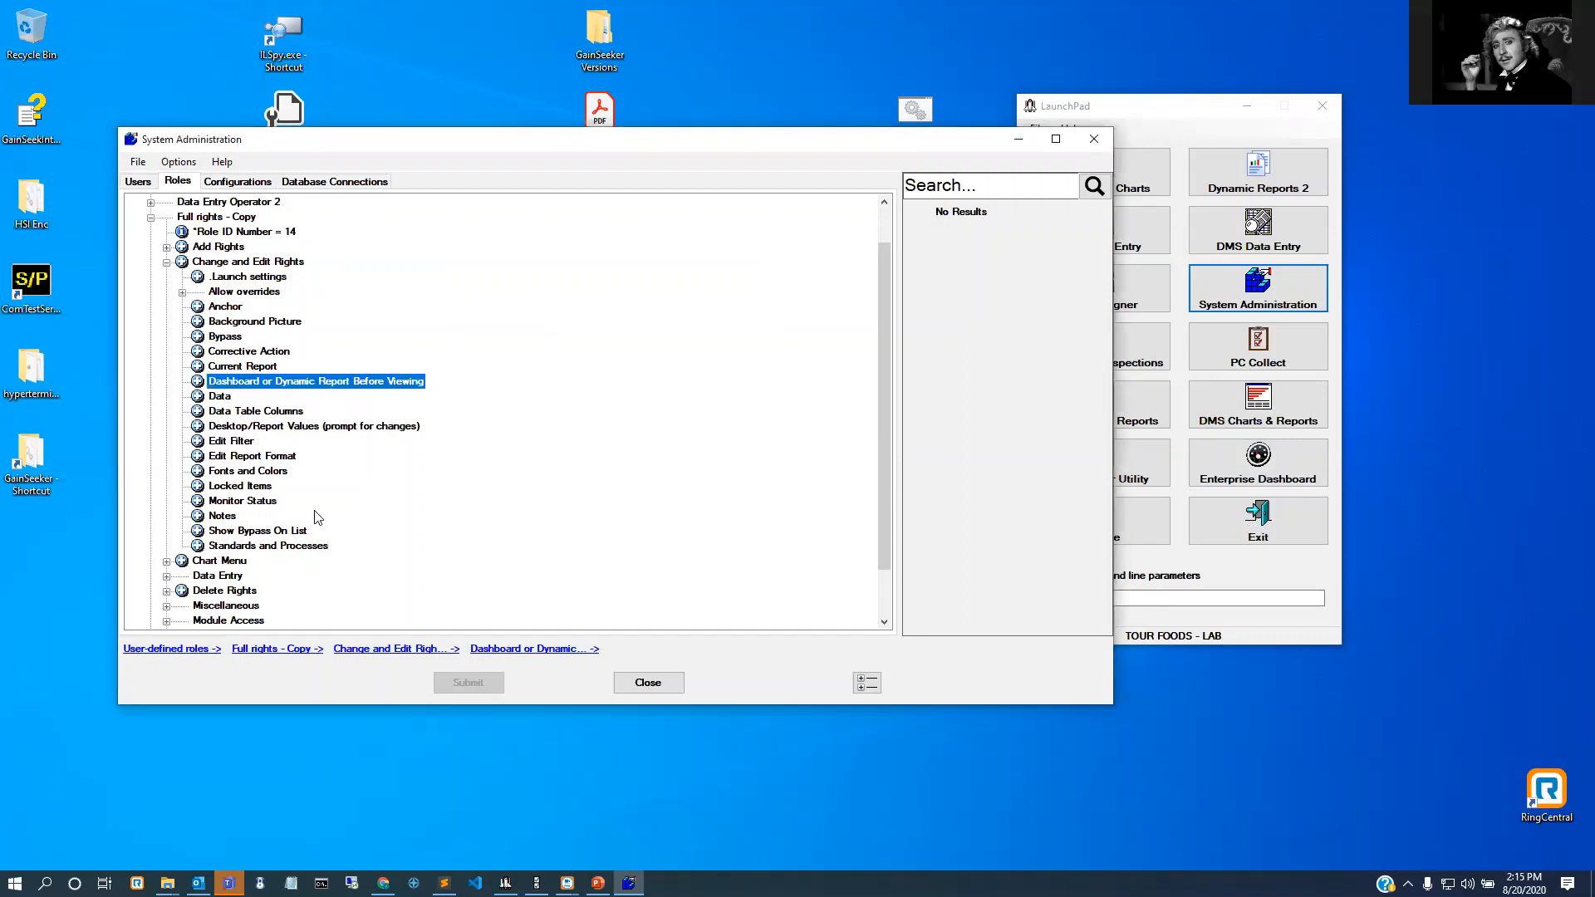
# Step: Set the Locked Items right under Change and Edit Rights to Deny Access for the "Full rights - Copy" role
pyautogui.click(268, 491)
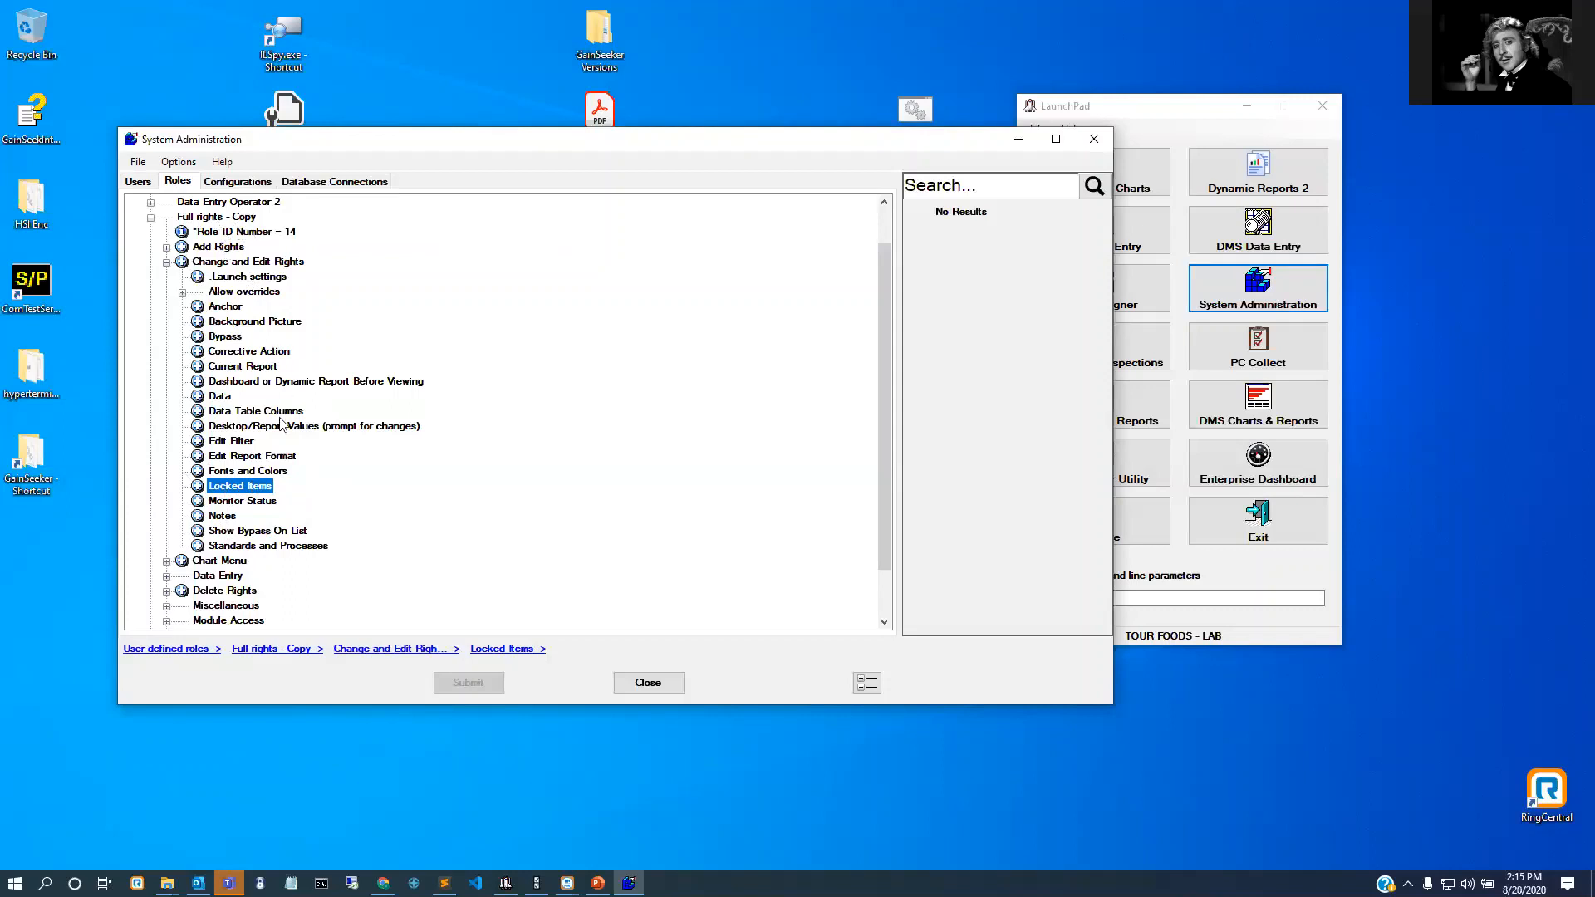
pyautogui.doubleClick(263, 493)
pyautogui.click(575, 488)
pyautogui.click(524, 514)
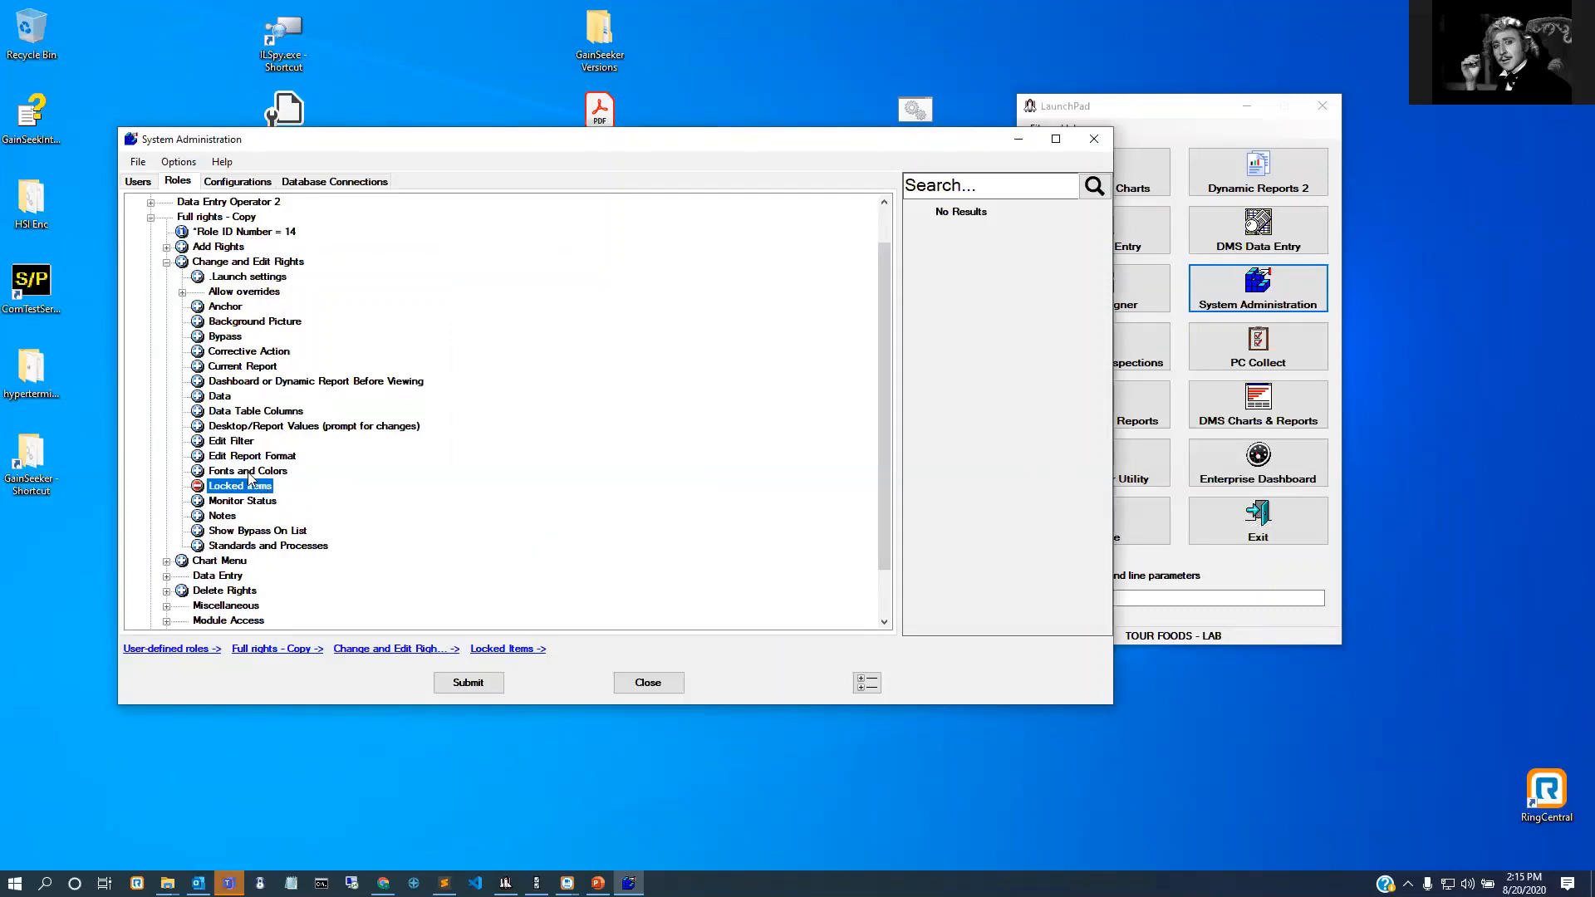
# Step: Restore the Locked Items right to Full Access and close System Administration without saving the changes
pyautogui.doubleClick(260, 486)
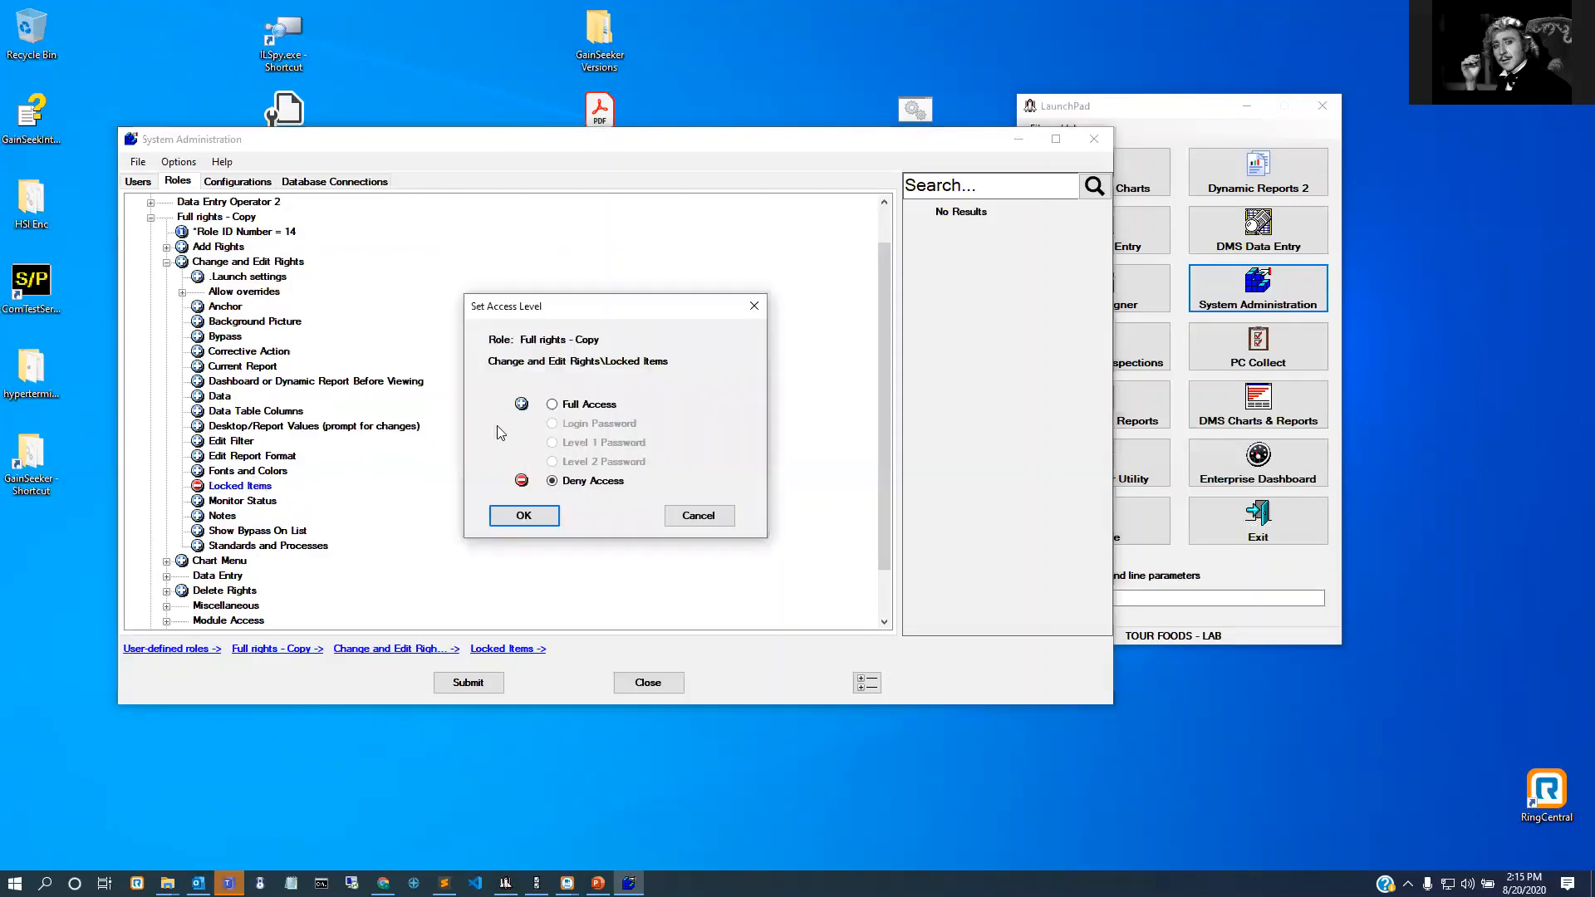
pyautogui.click(538, 516)
pyautogui.click(649, 682)
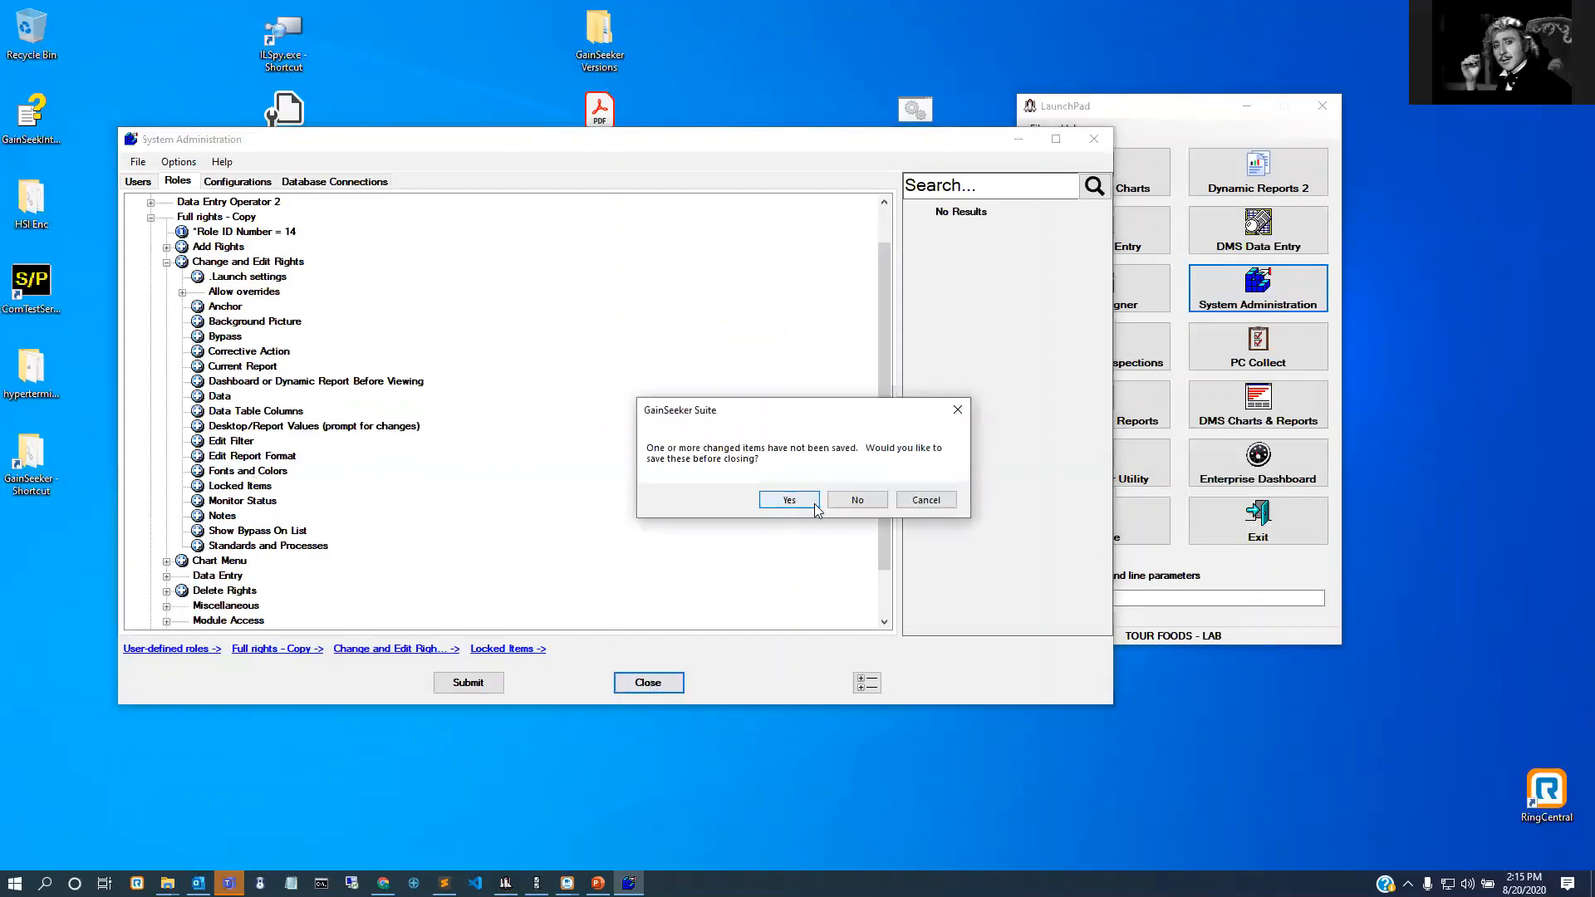
pyautogui.click(838, 502)
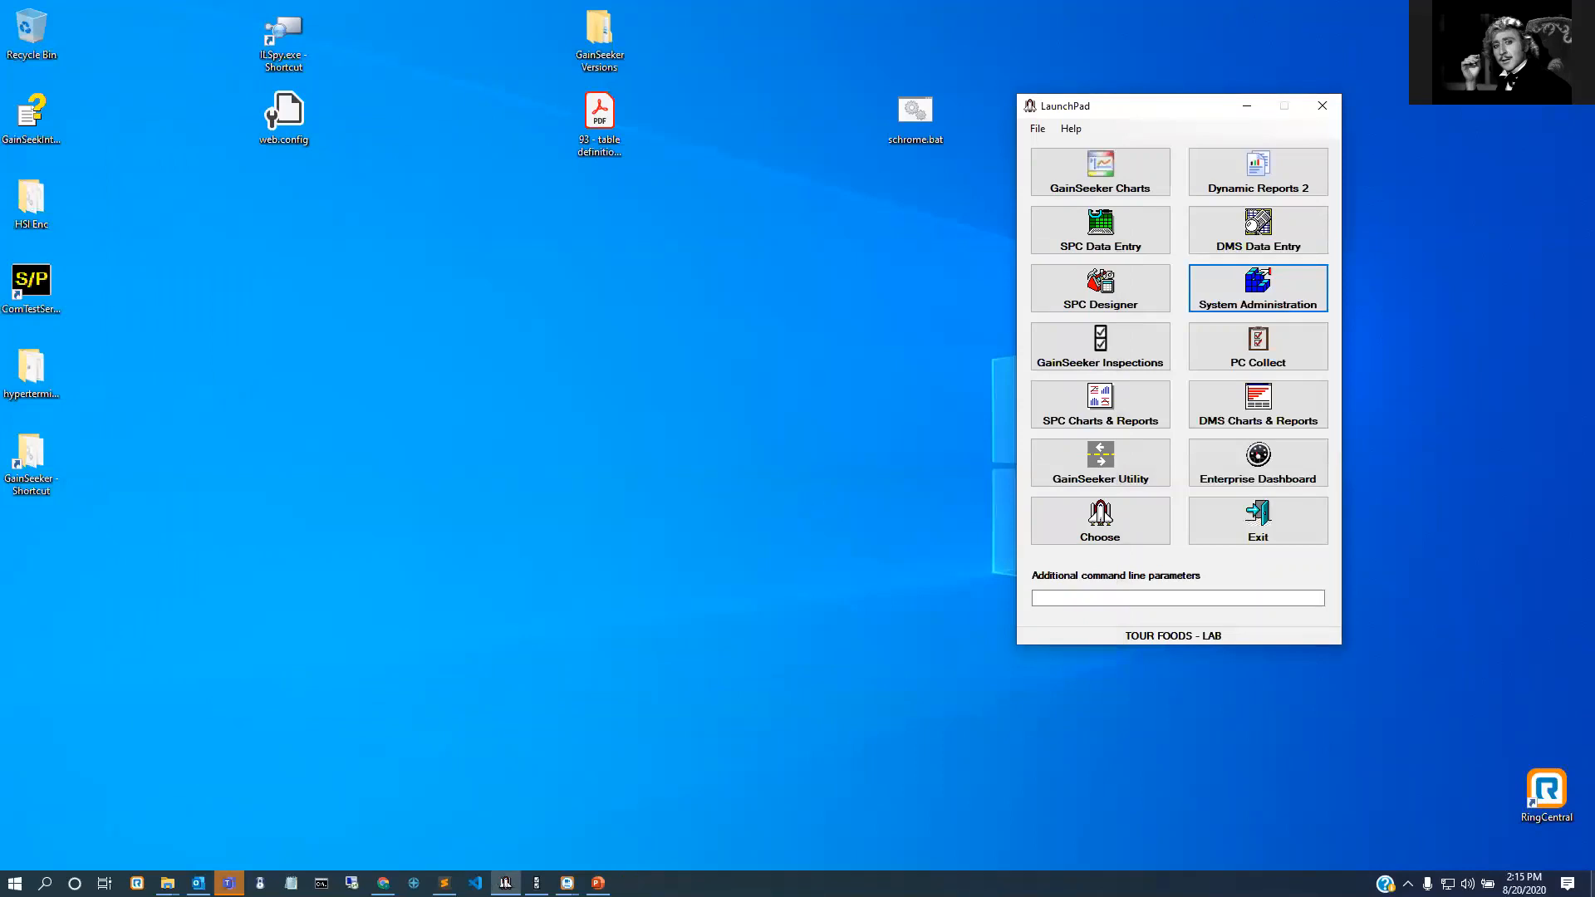
# Step: Switch to the GainSeeker program folder in File Explorer and run dtLaunch.exe
pyautogui.hotkey('alt', 'Tab')
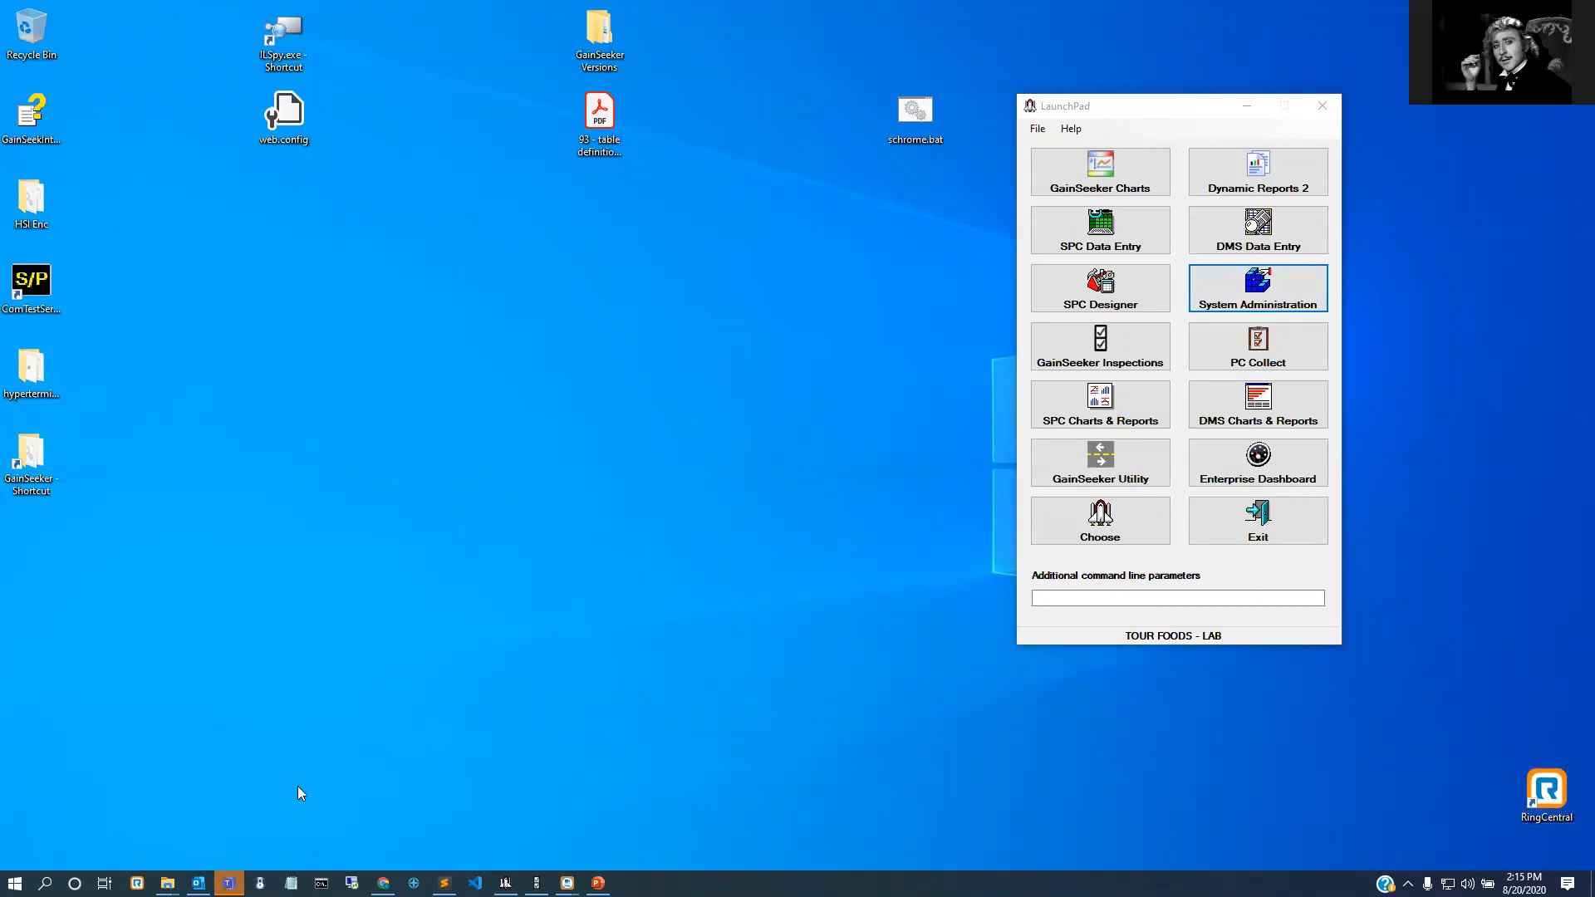
pyautogui.moveTo(168, 882)
pyautogui.moveTo(158, 839)
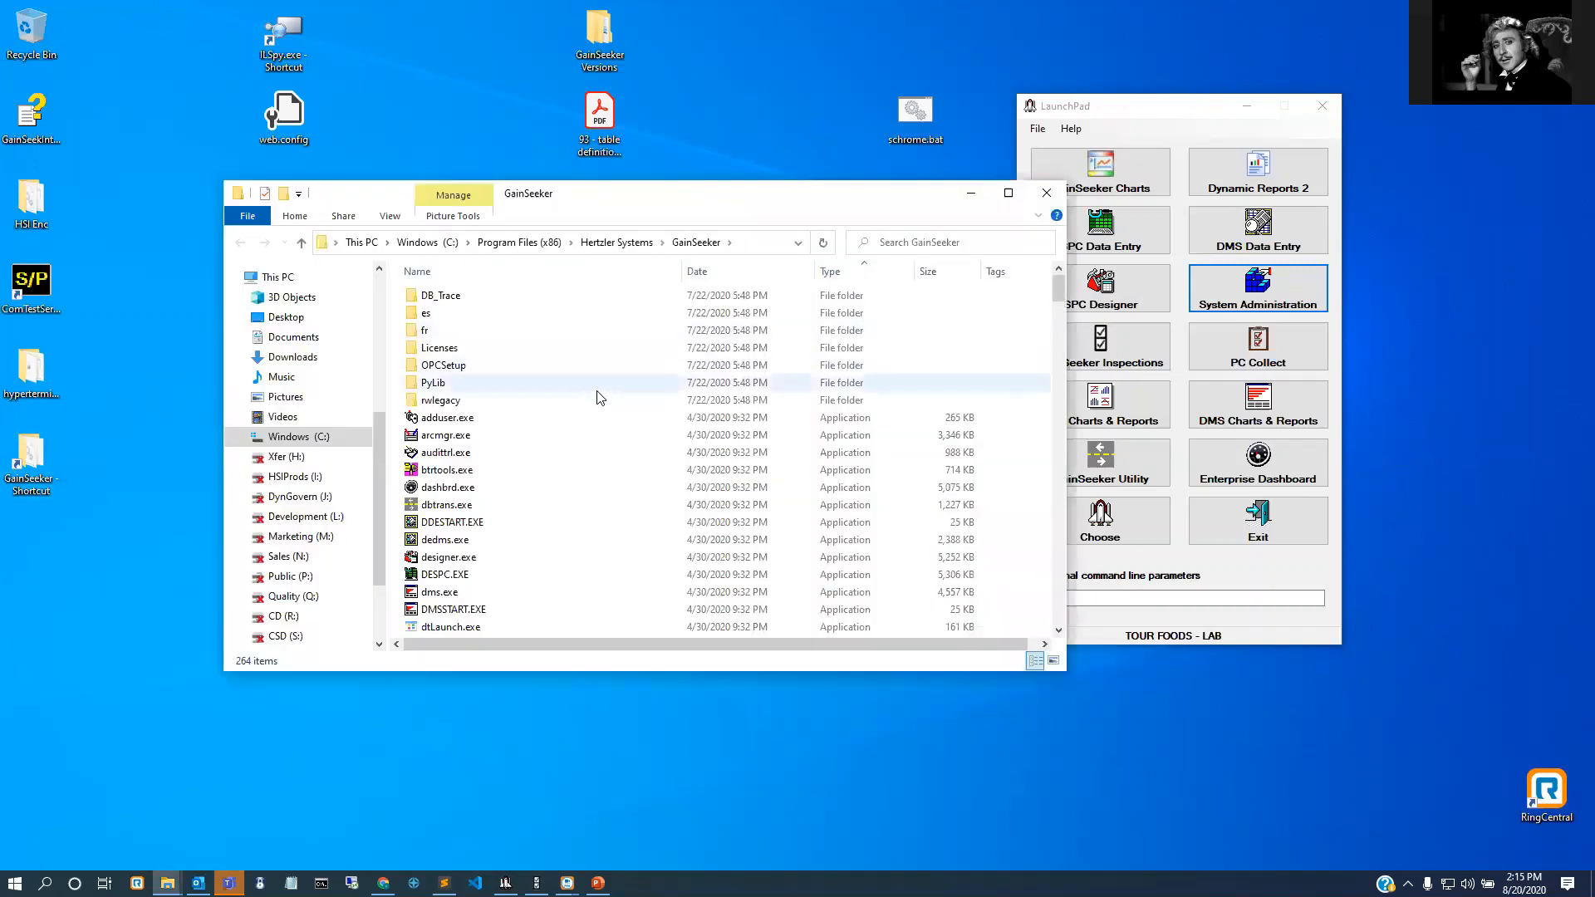
pyautogui.click(511, 626)
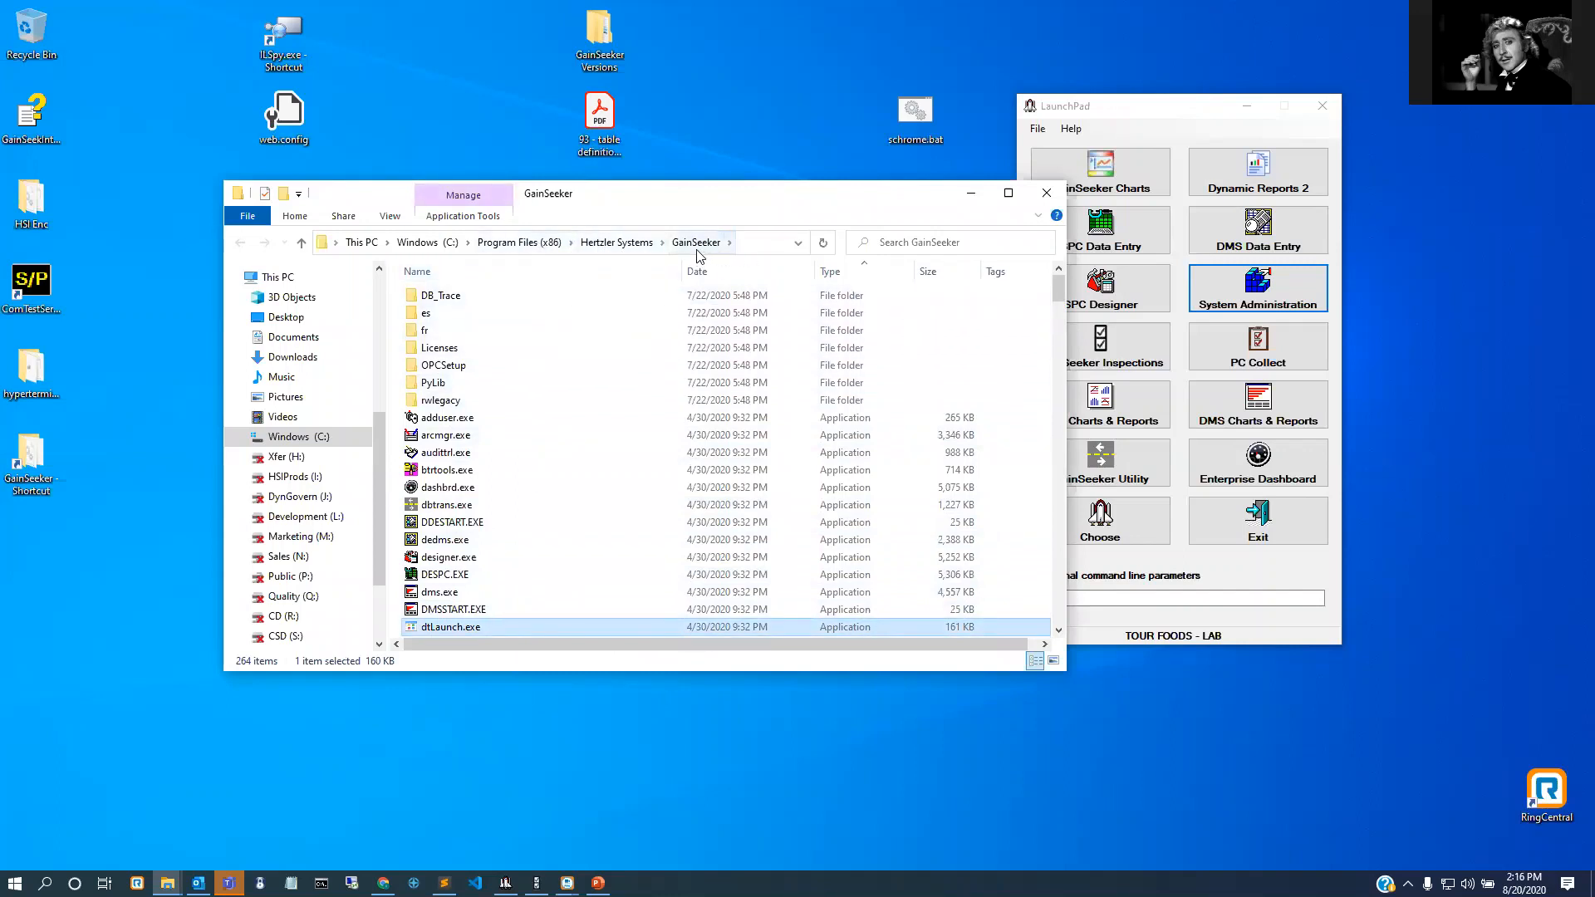
pyautogui.scroll(-2, 595, 537)
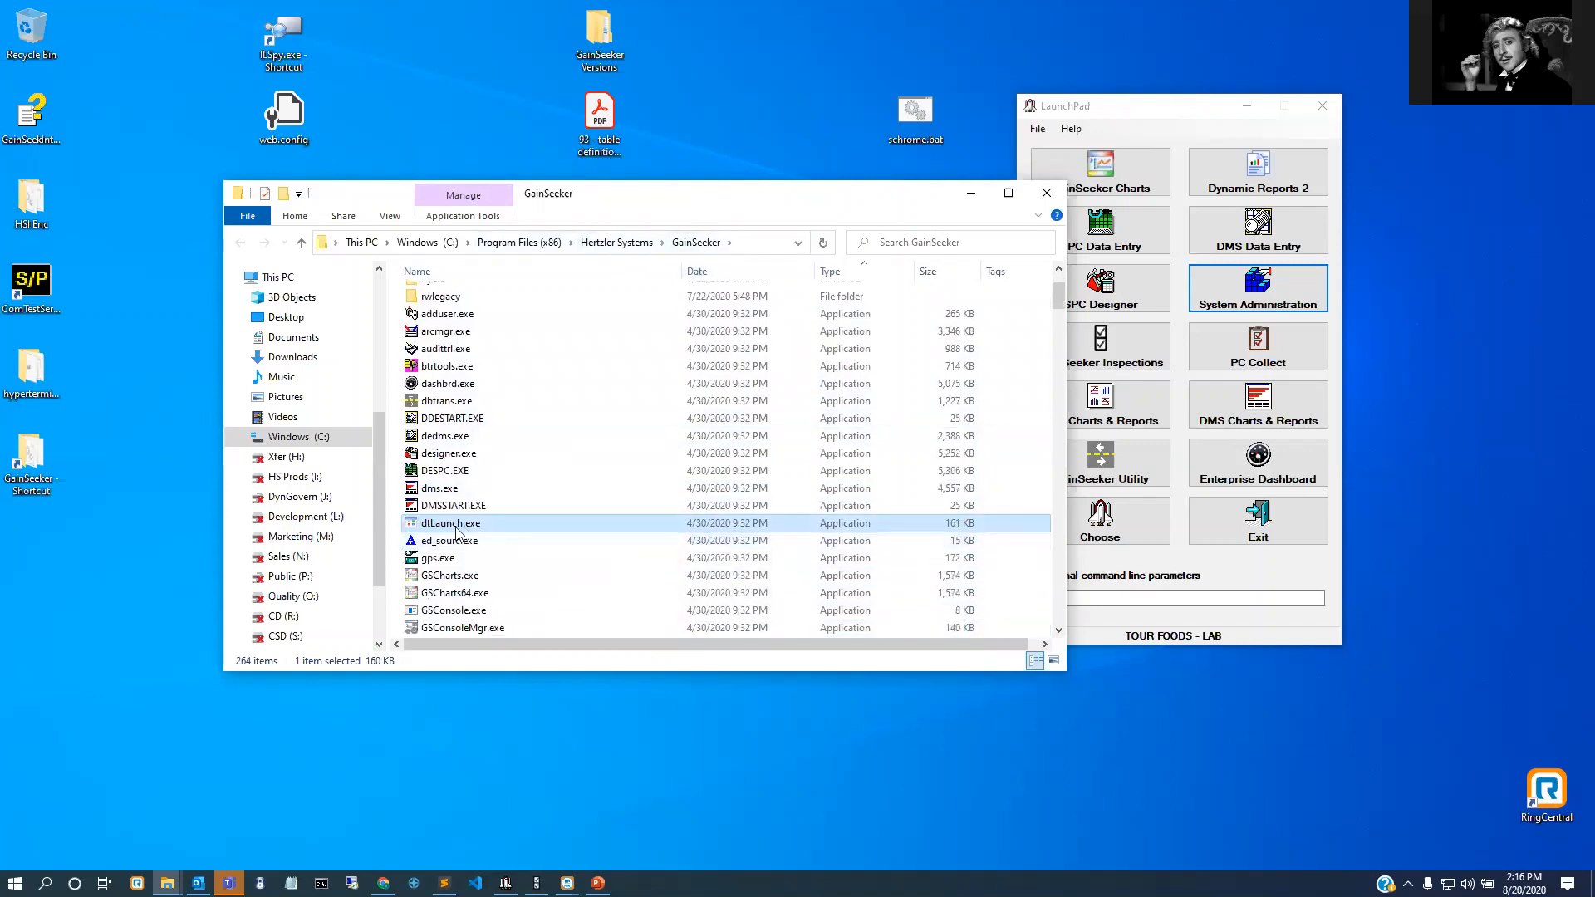
pyautogui.doubleClick(519, 524)
pyautogui.click(808, 500)
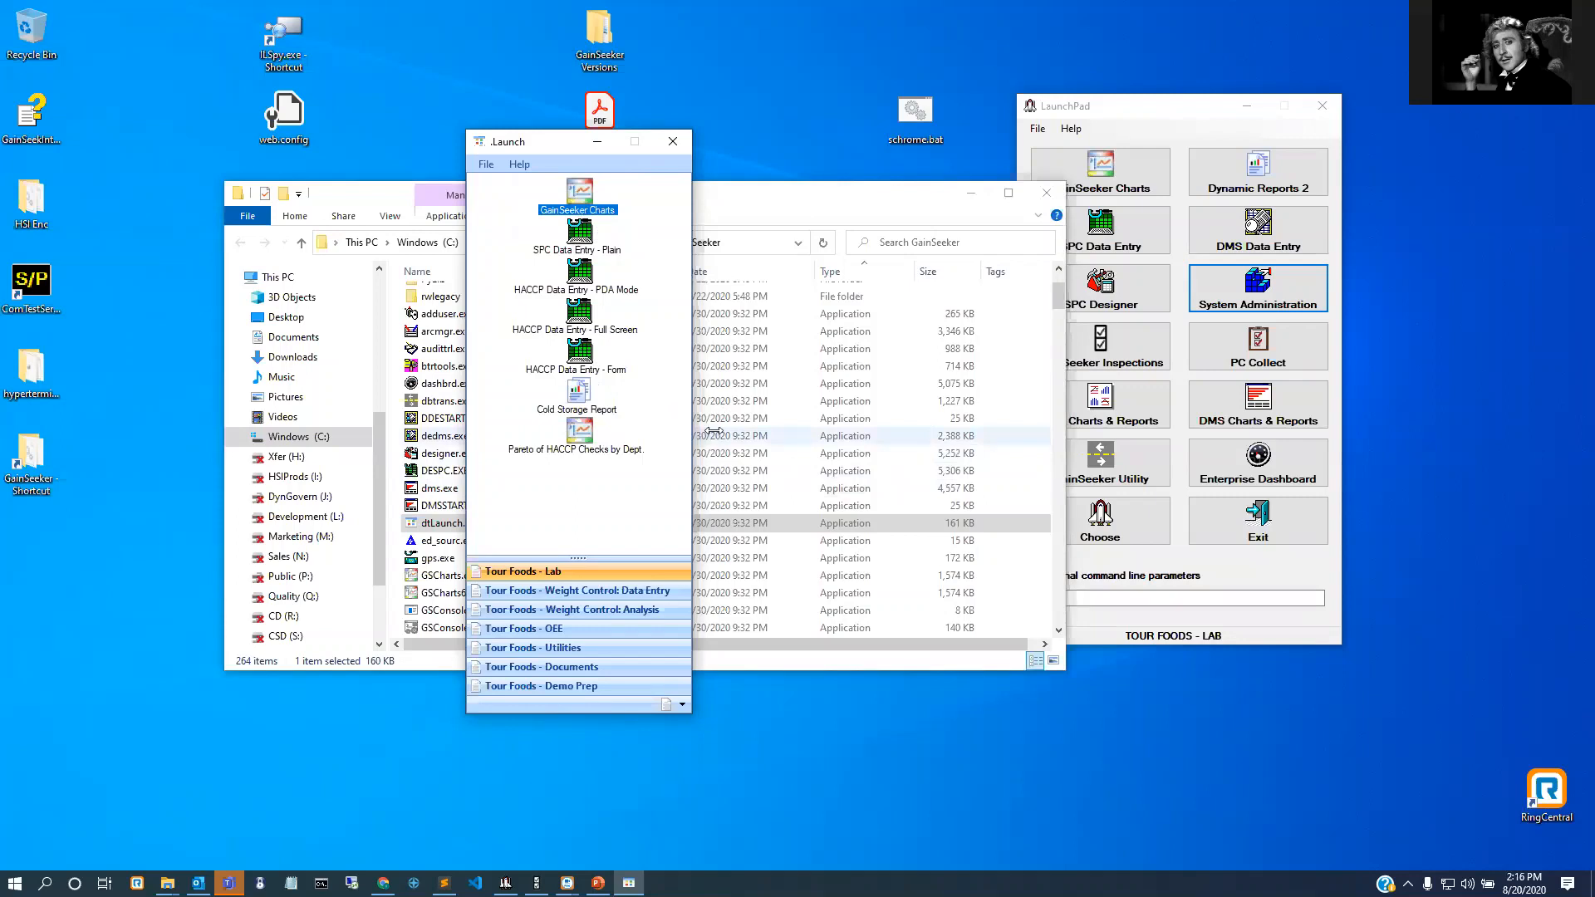
# Step: Create a new GainSeeker item for GainSeeker Charts (SPC, DMS, Dashboard) with the startup action Open a Dashboard, keeping the default advanced options
pyautogui.click(488, 169)
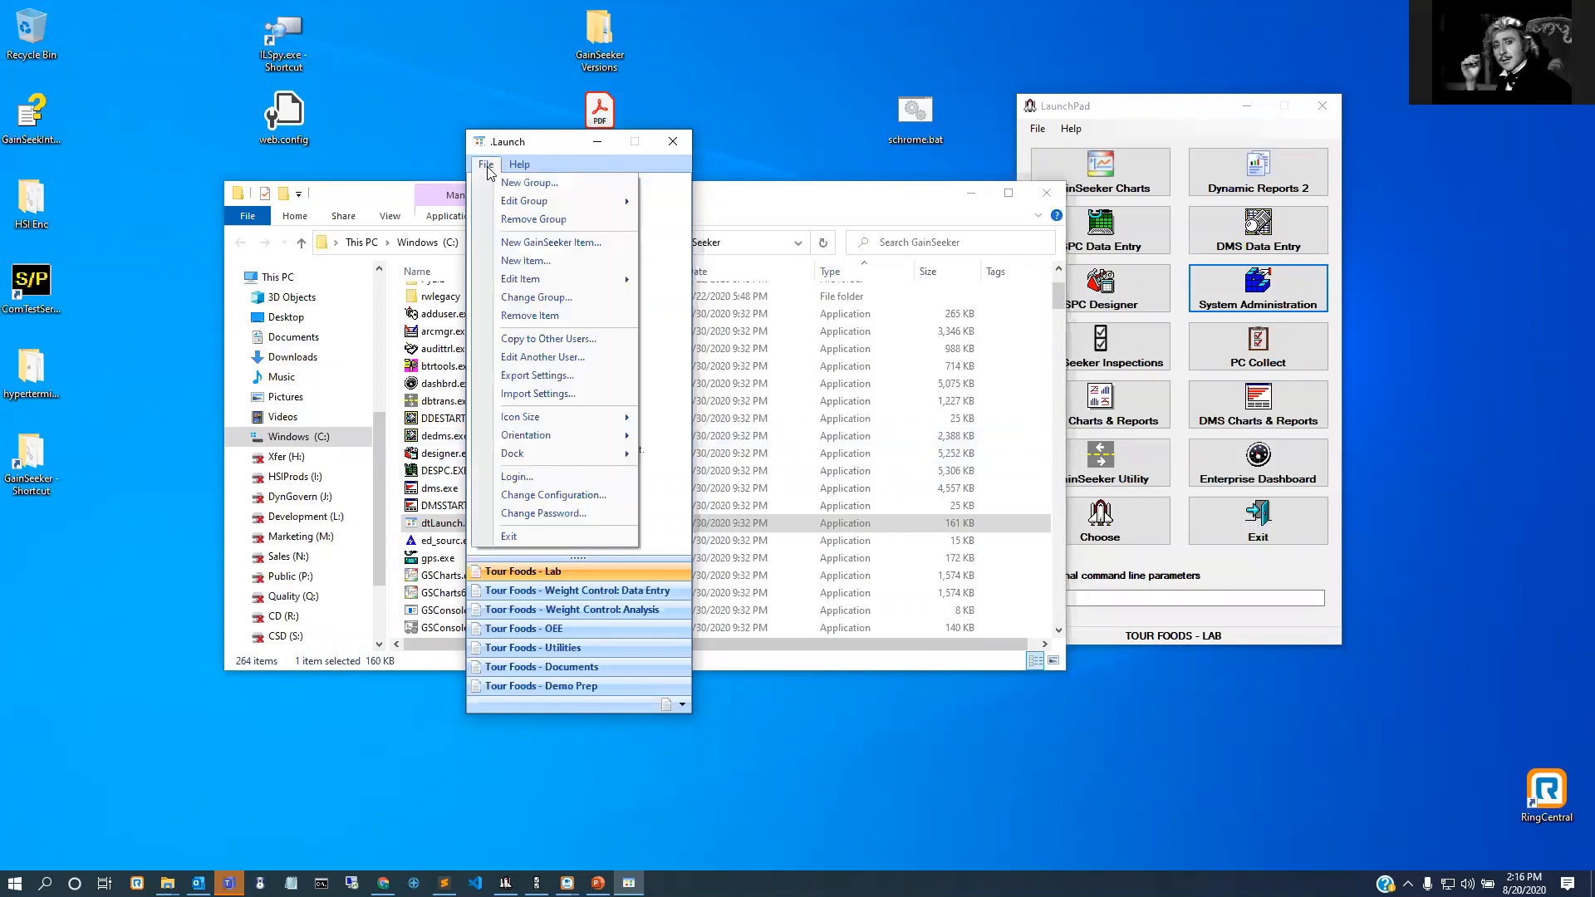
pyautogui.click(531, 246)
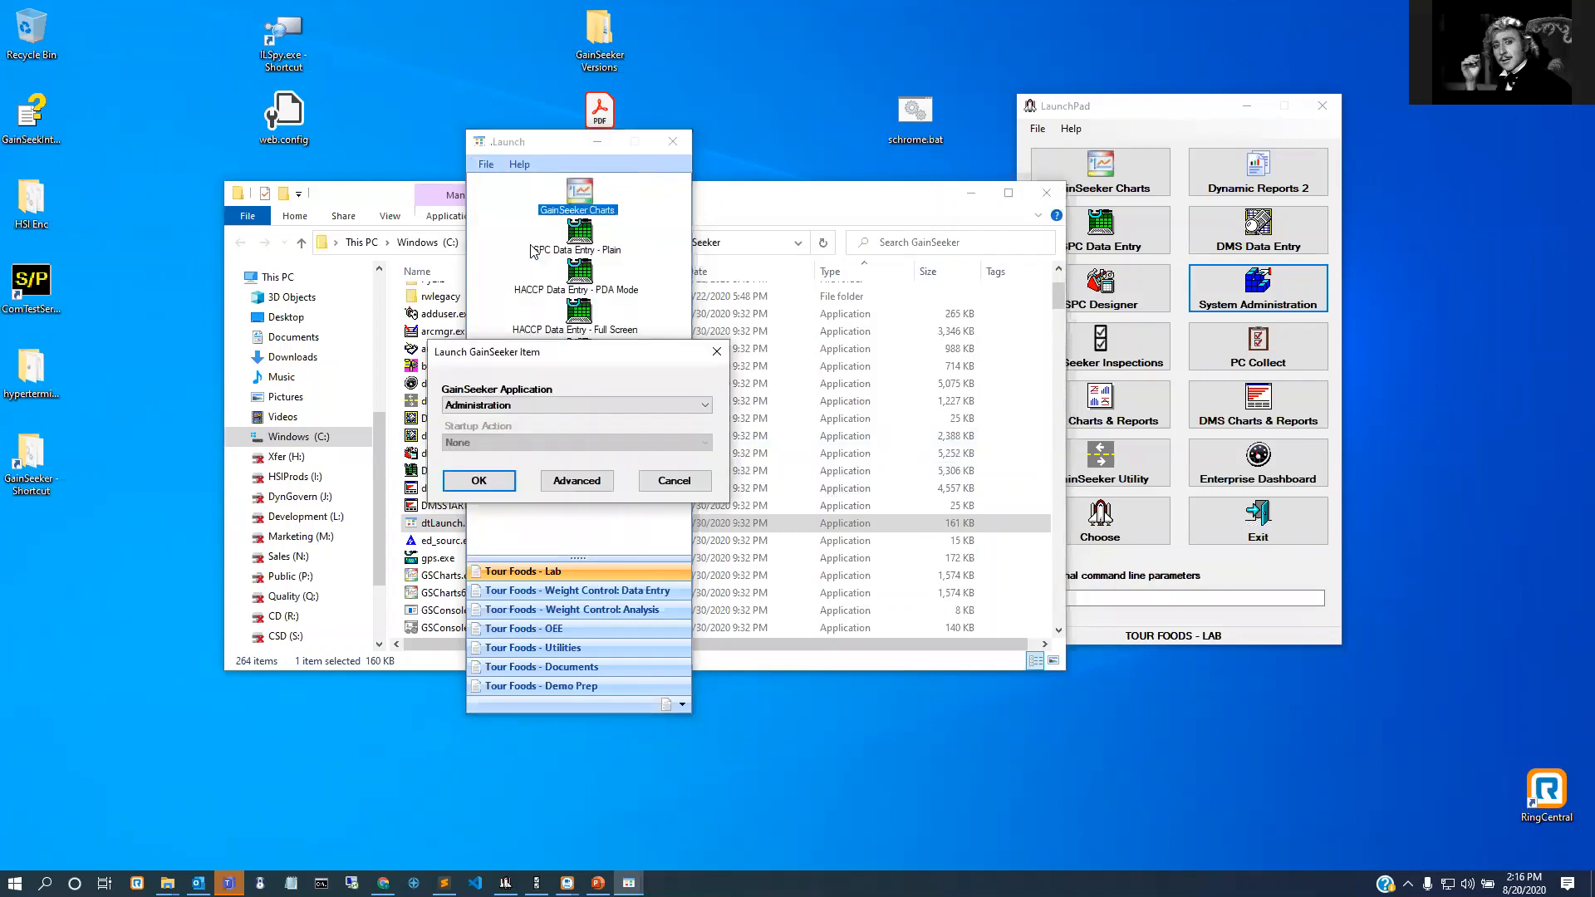
pyautogui.click(530, 404)
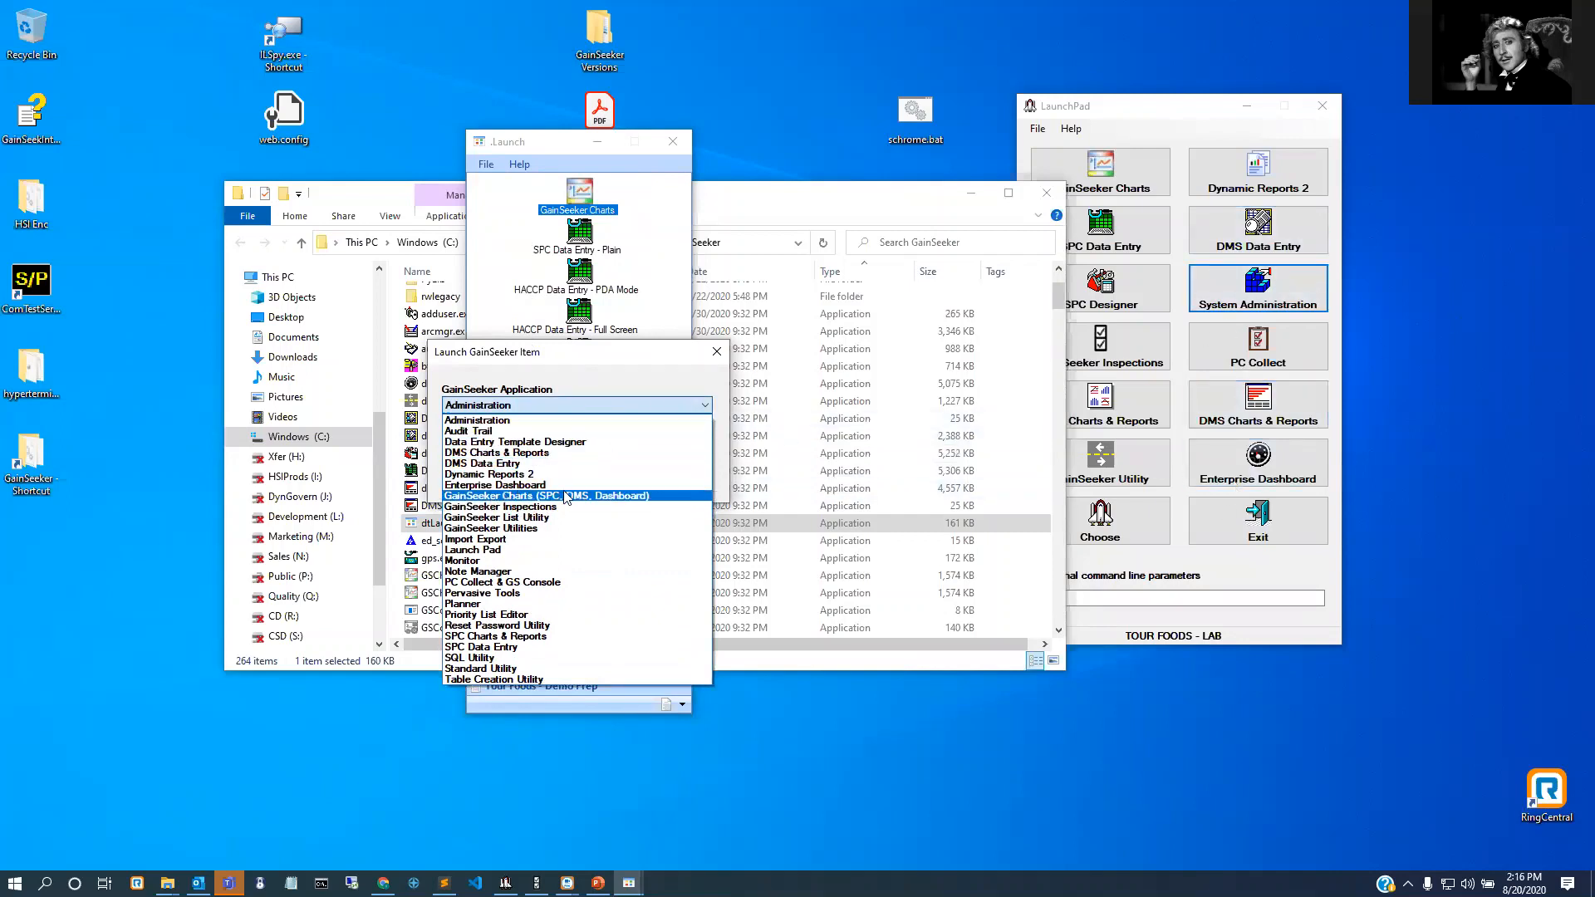
pyautogui.click(615, 496)
pyautogui.click(582, 443)
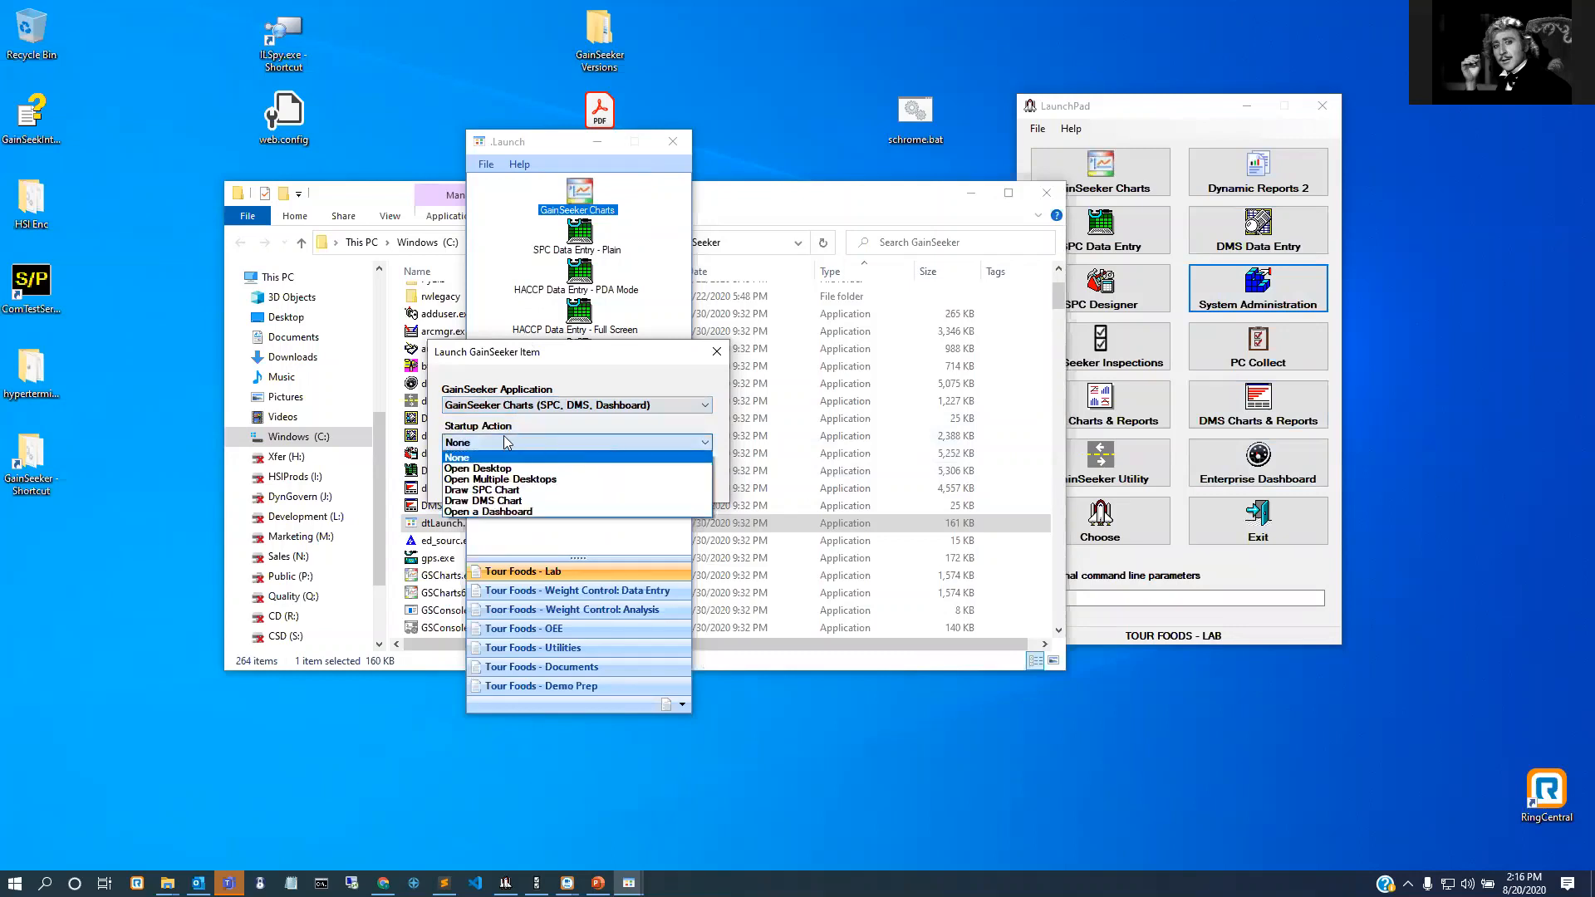
pyautogui.click(515, 511)
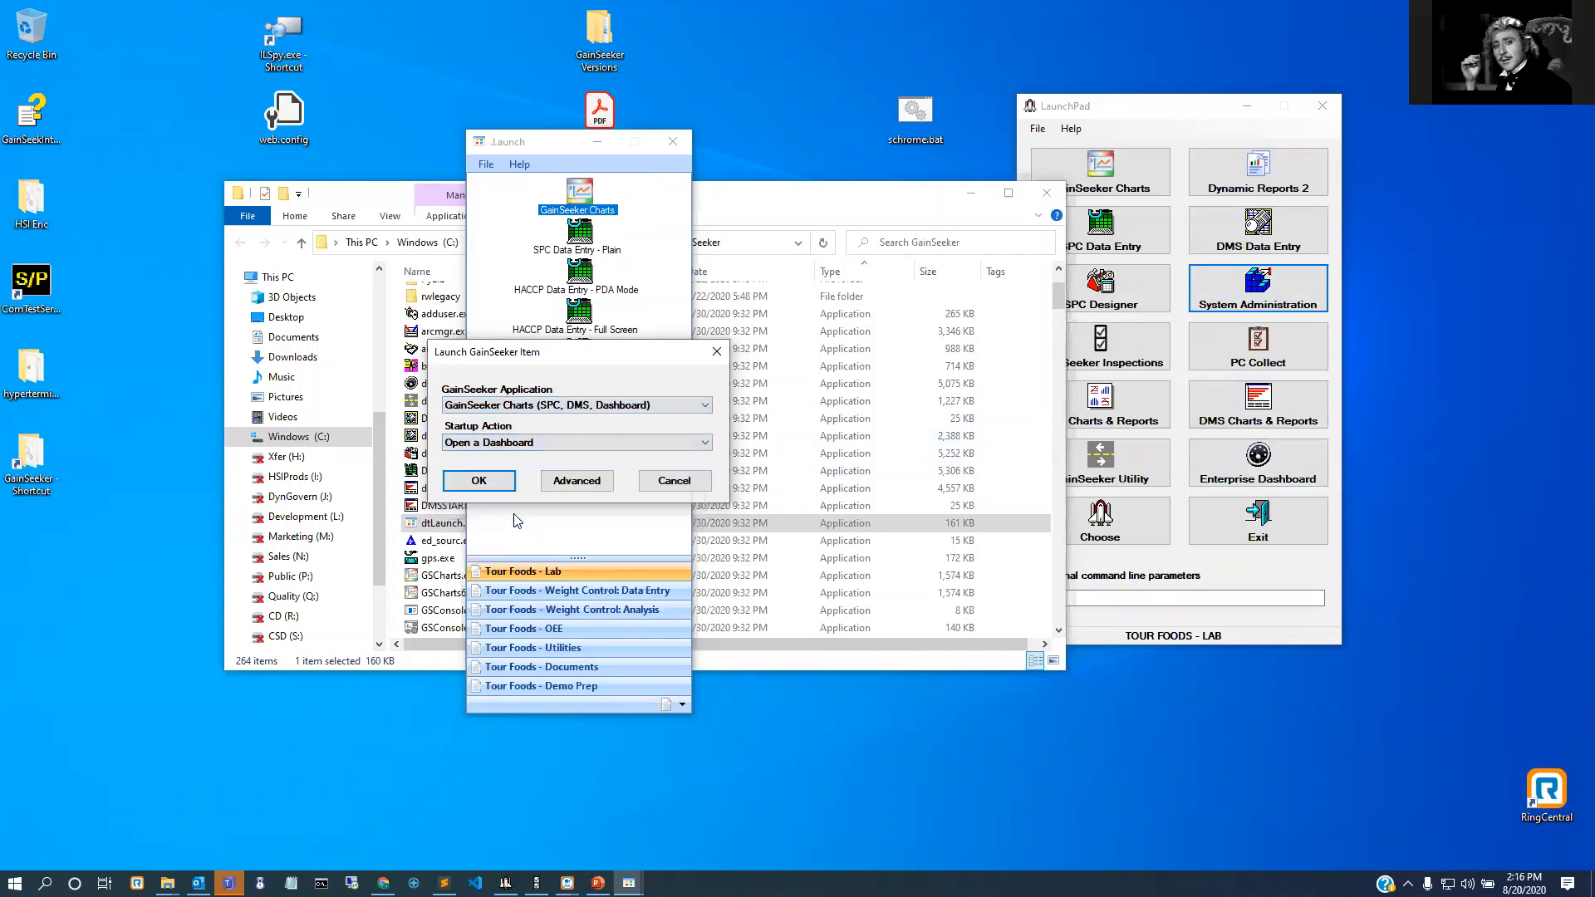
pyautogui.click(573, 482)
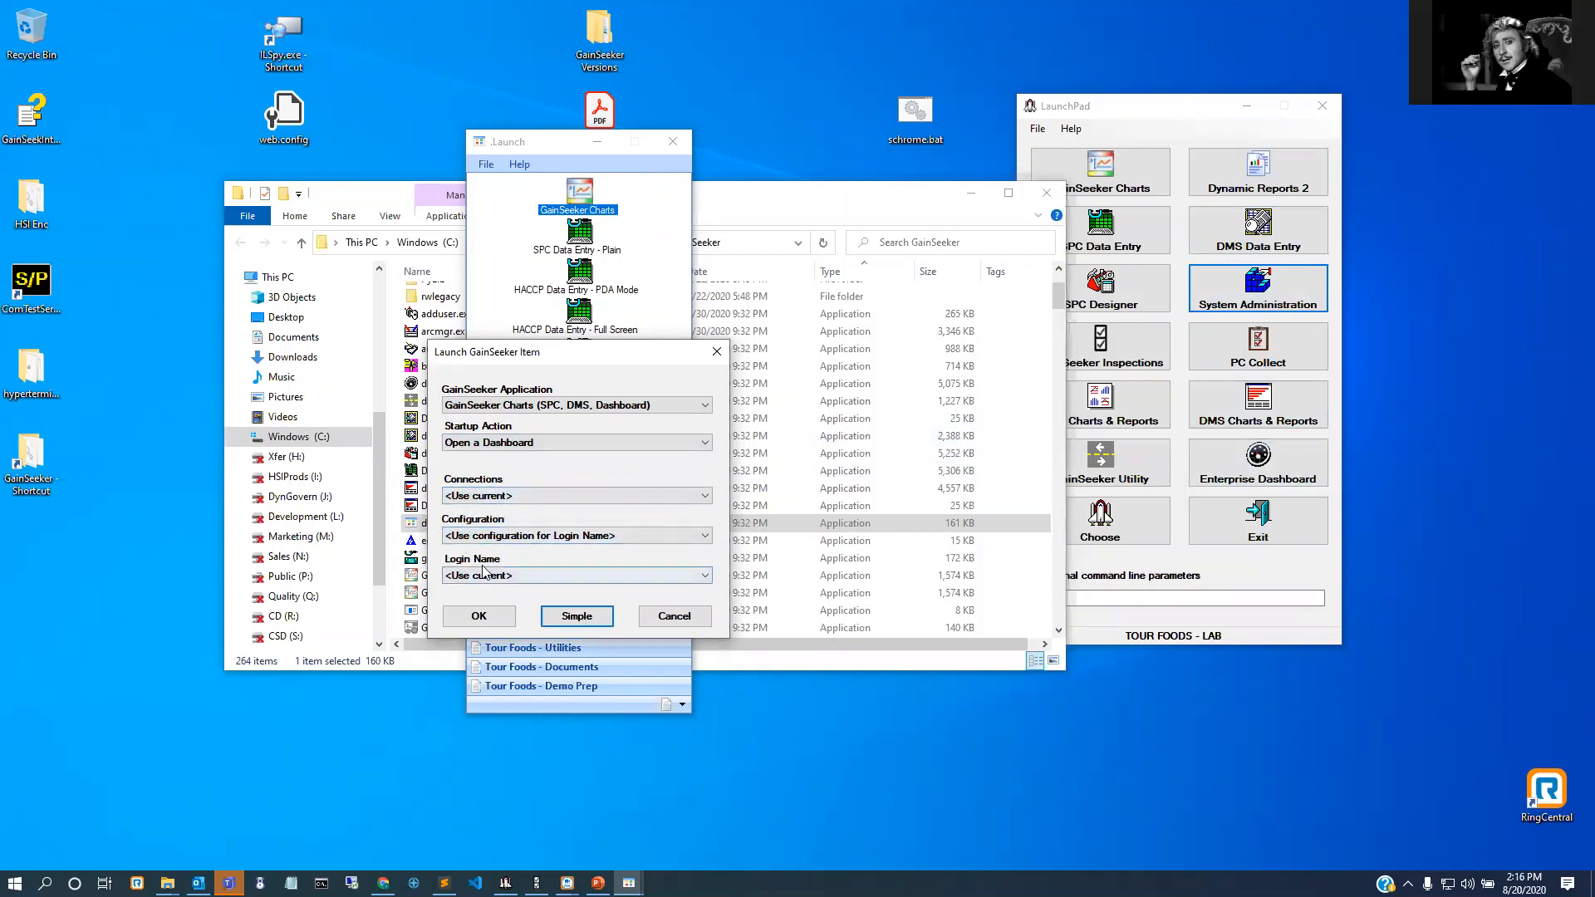
pyautogui.click(481, 617)
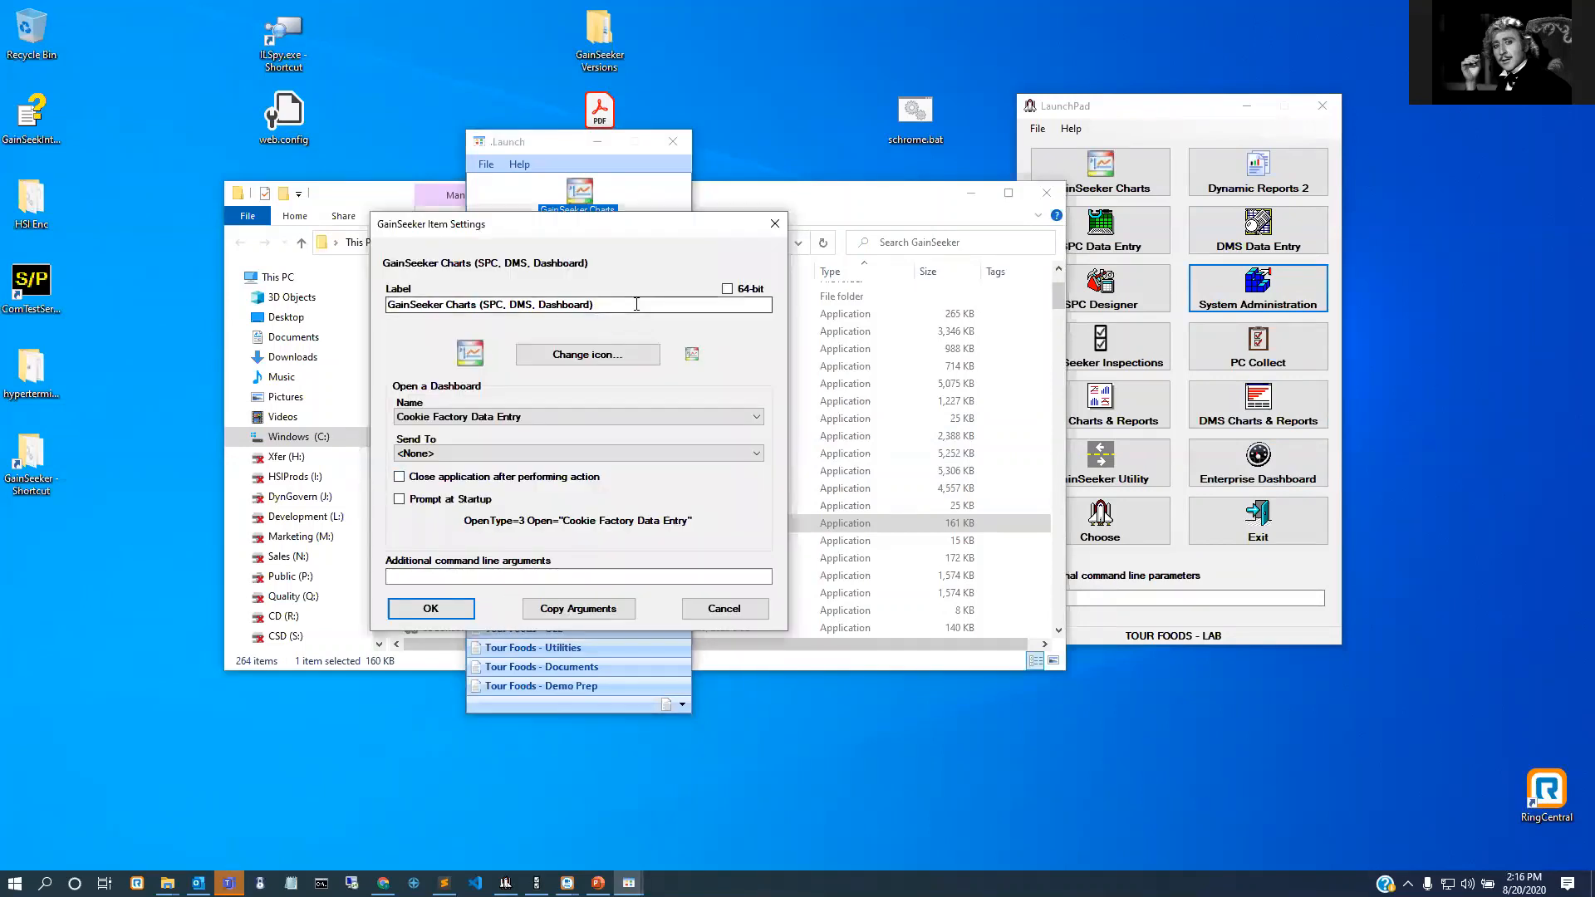
# Step: Set the item to open the Enterprise OEE dashboard, label it "TTL Demo" and save it
pyautogui.click(579, 424)
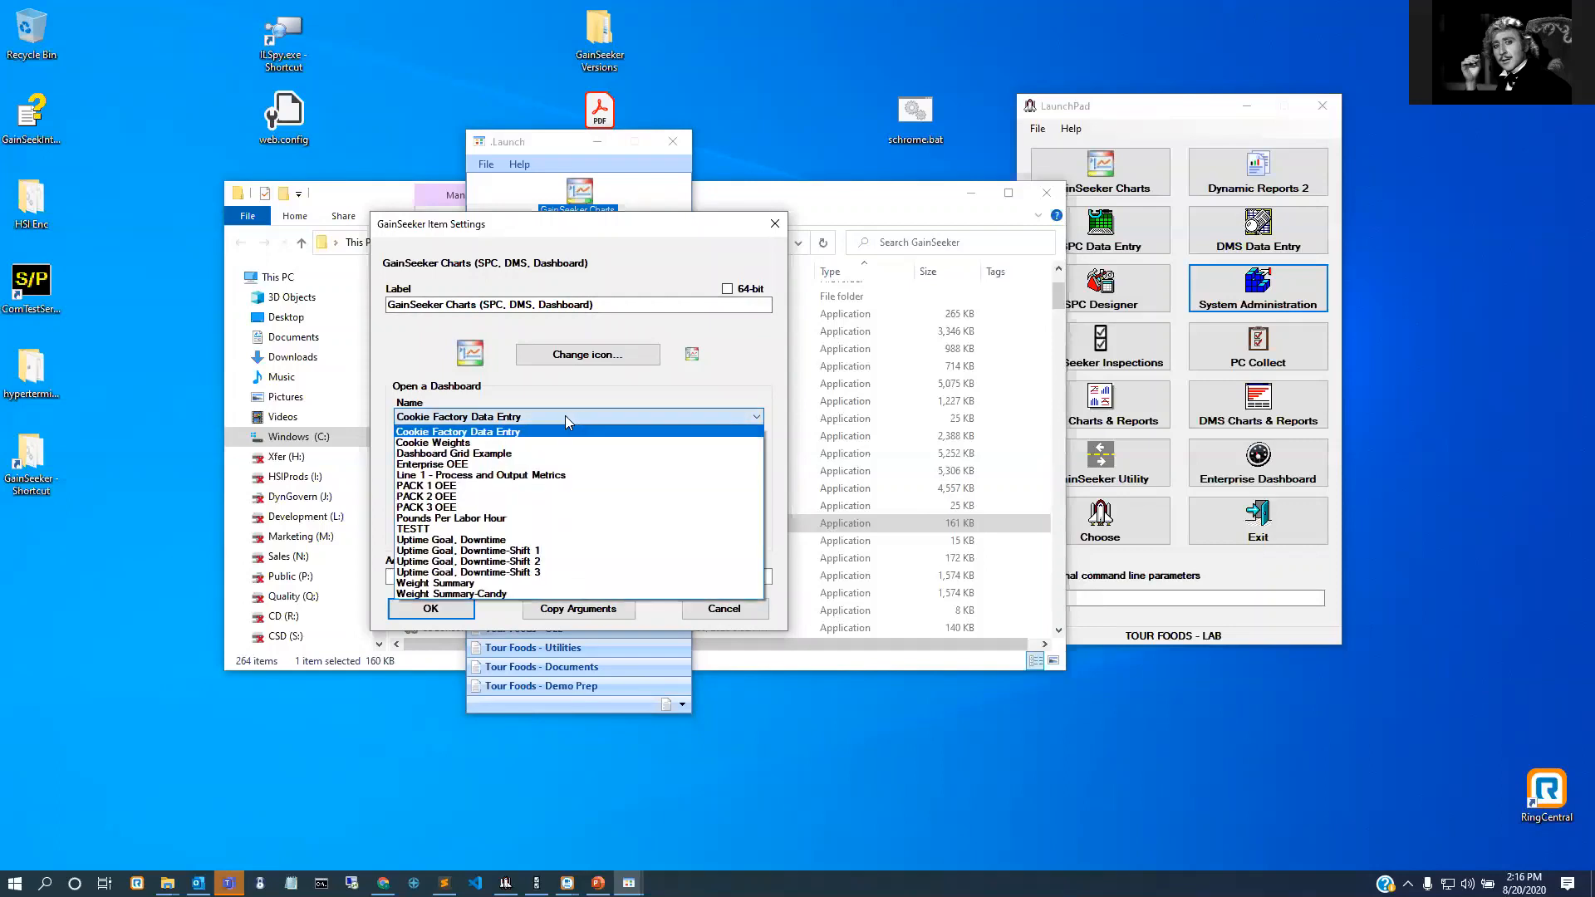
pyautogui.click(498, 465)
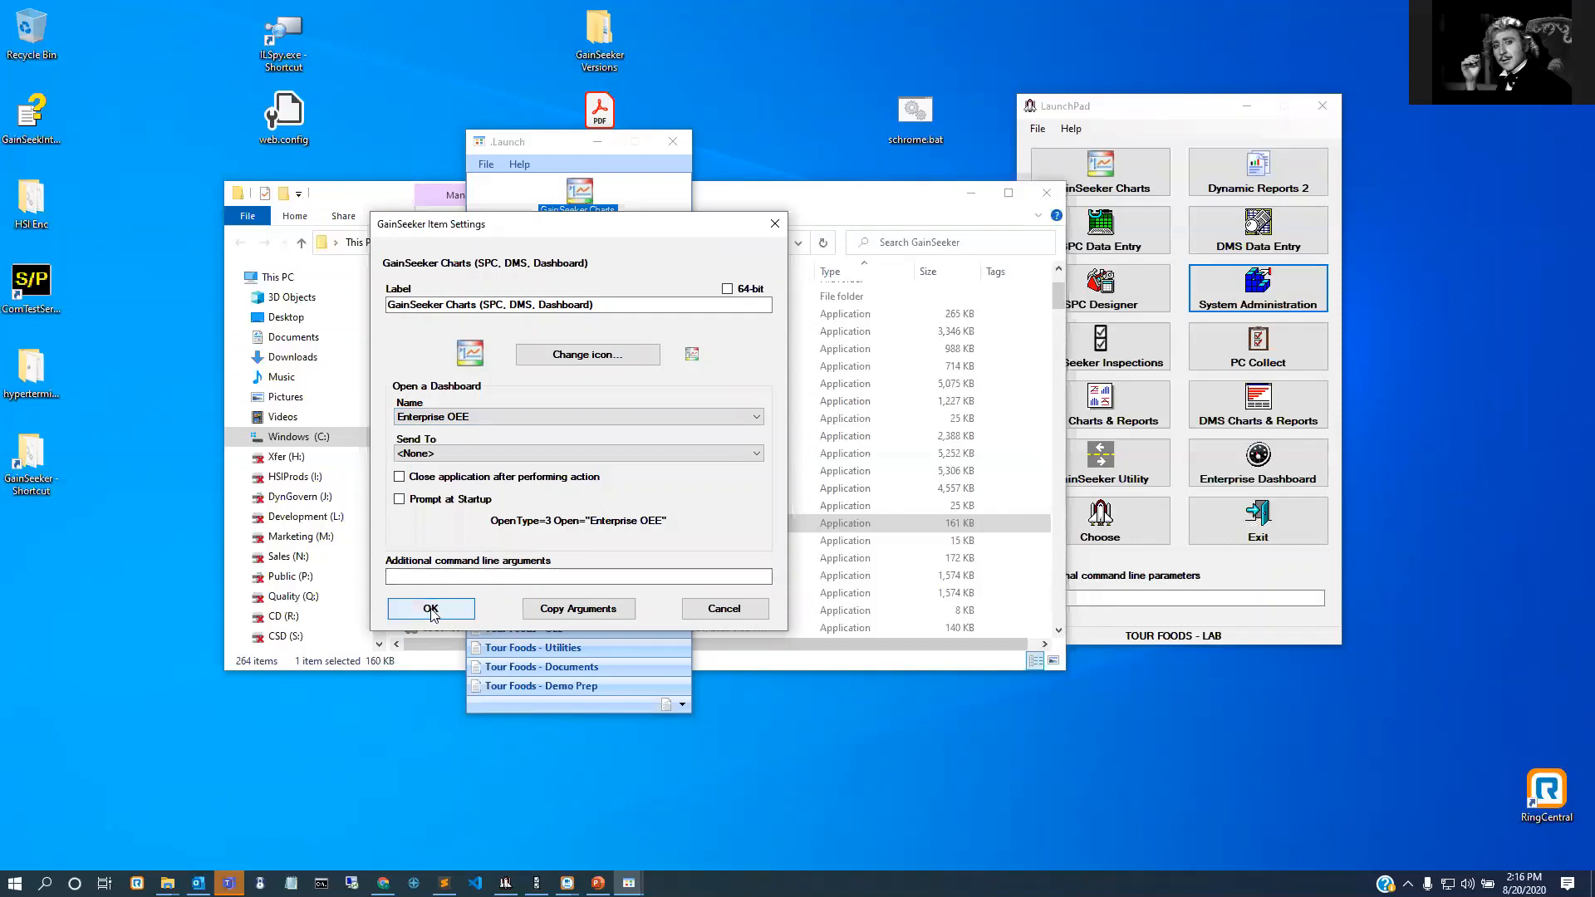
pyautogui.moveTo(665, 306); pyautogui.dragTo(386, 305)
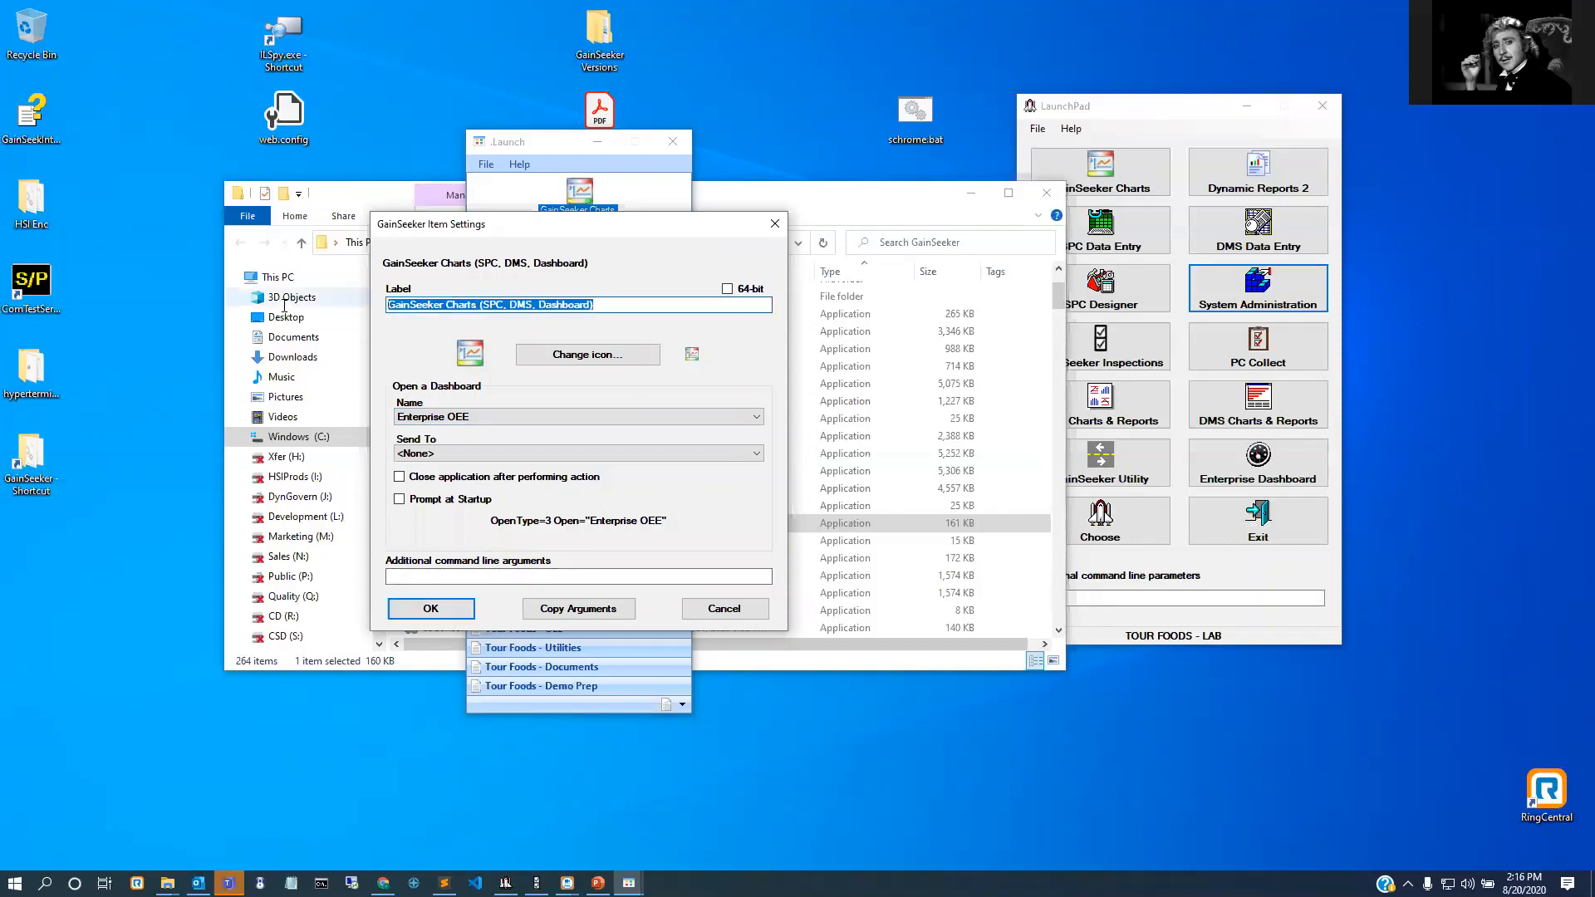
pyautogui.write('TTL Demo')
pyautogui.click(431, 608)
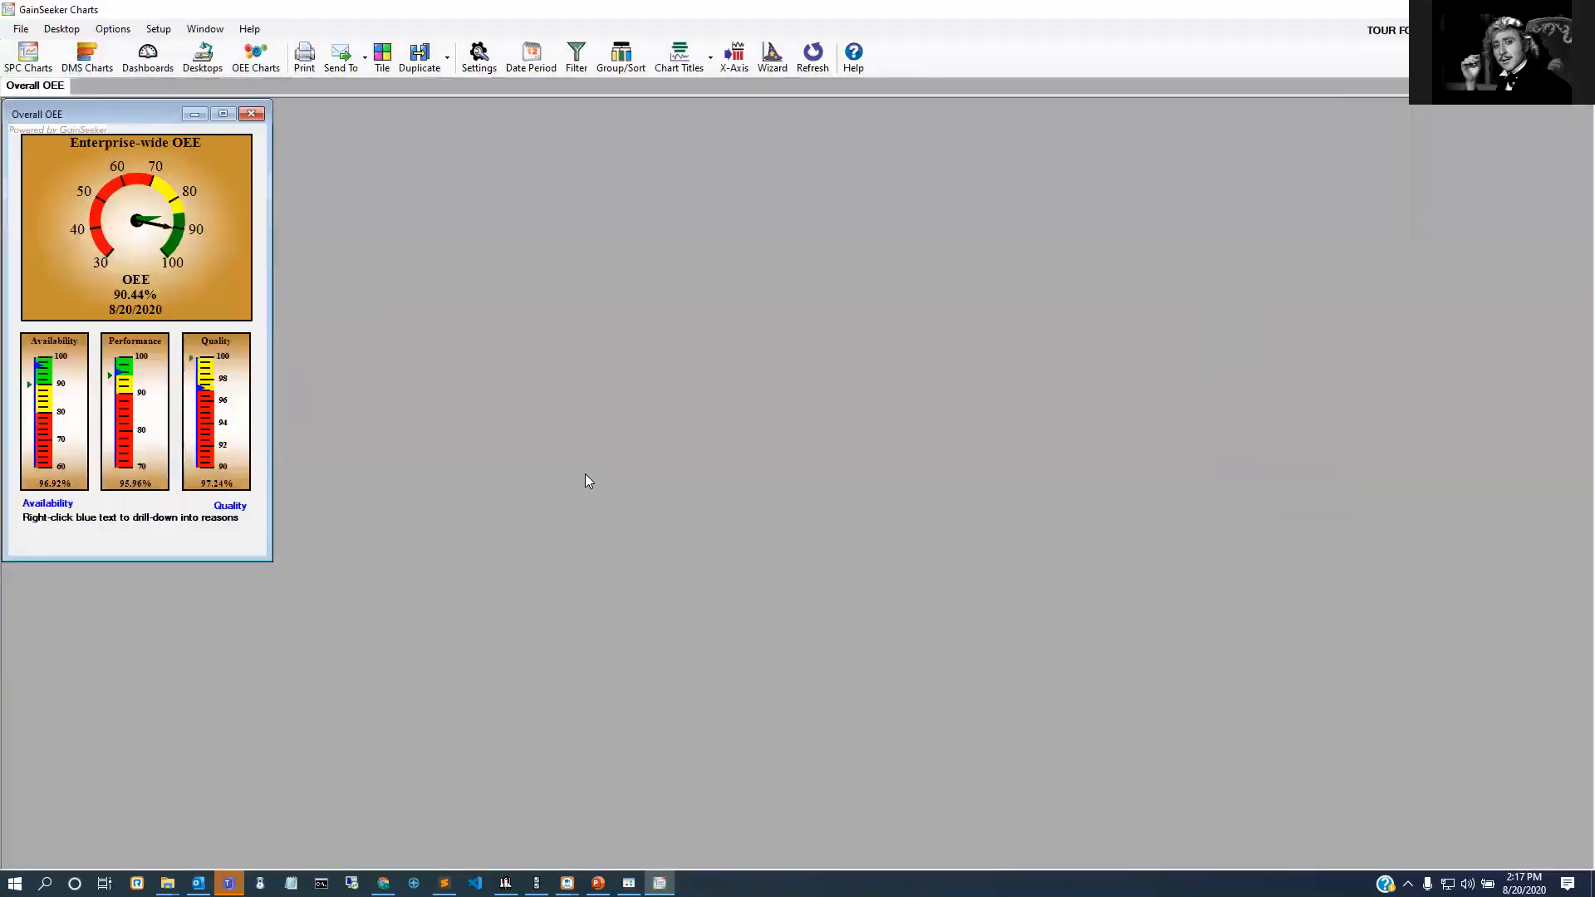
# Step: Close the dashboard and exit GainSeeker Charts, and send the TTL Demo item to the desktop as "TTL Demo - Shortcut"
pyautogui.click(259, 118)
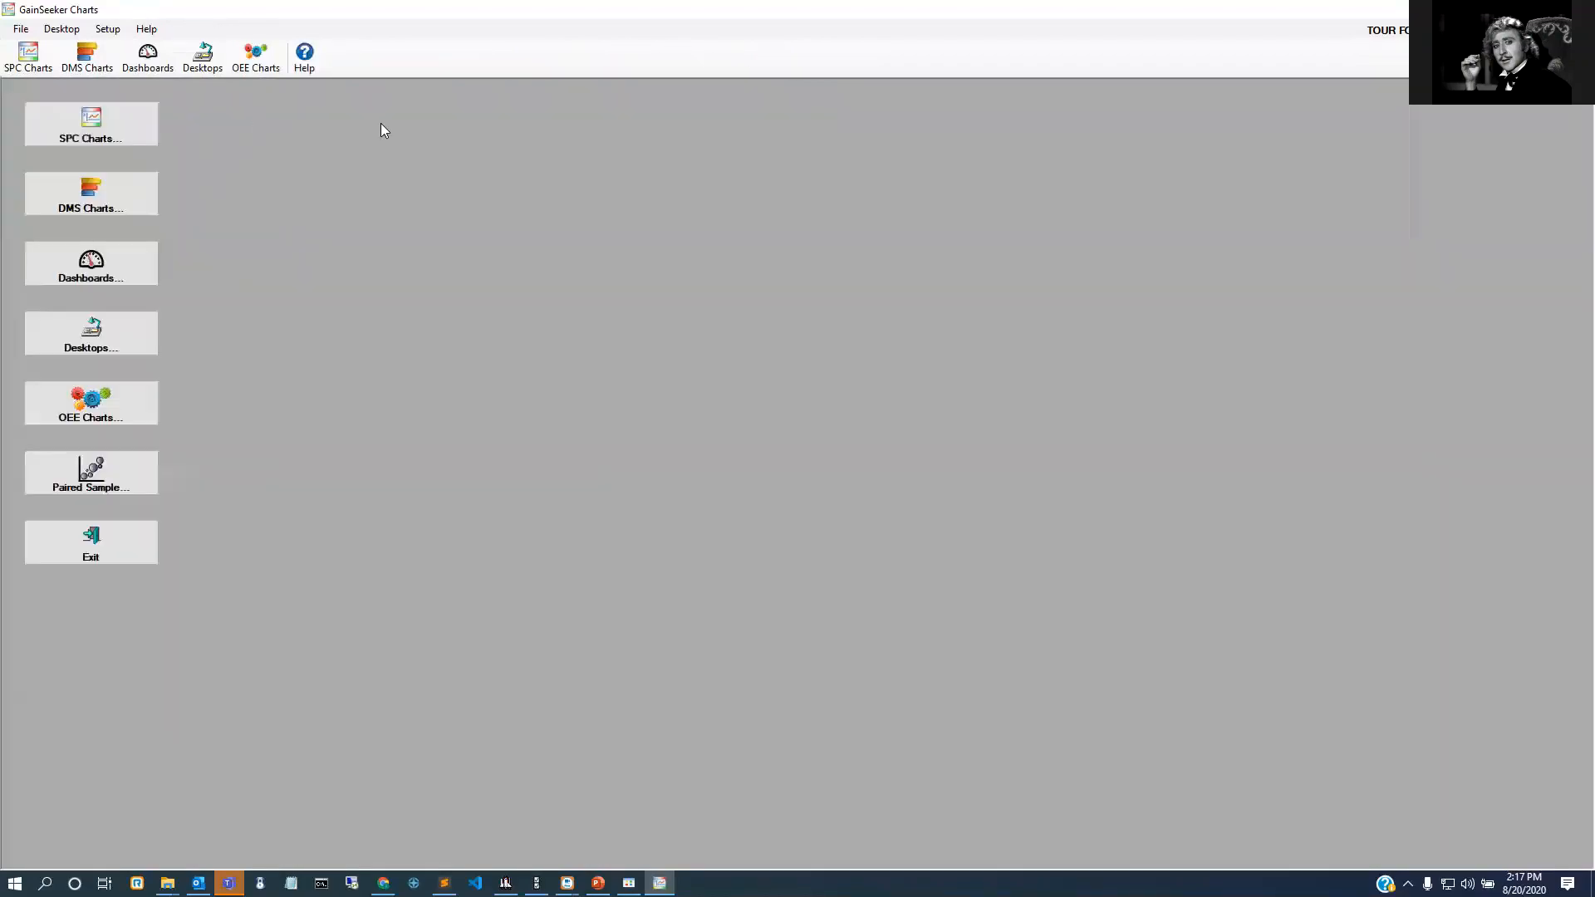
pyautogui.click(117, 540)
pyautogui.rightClick(582, 476)
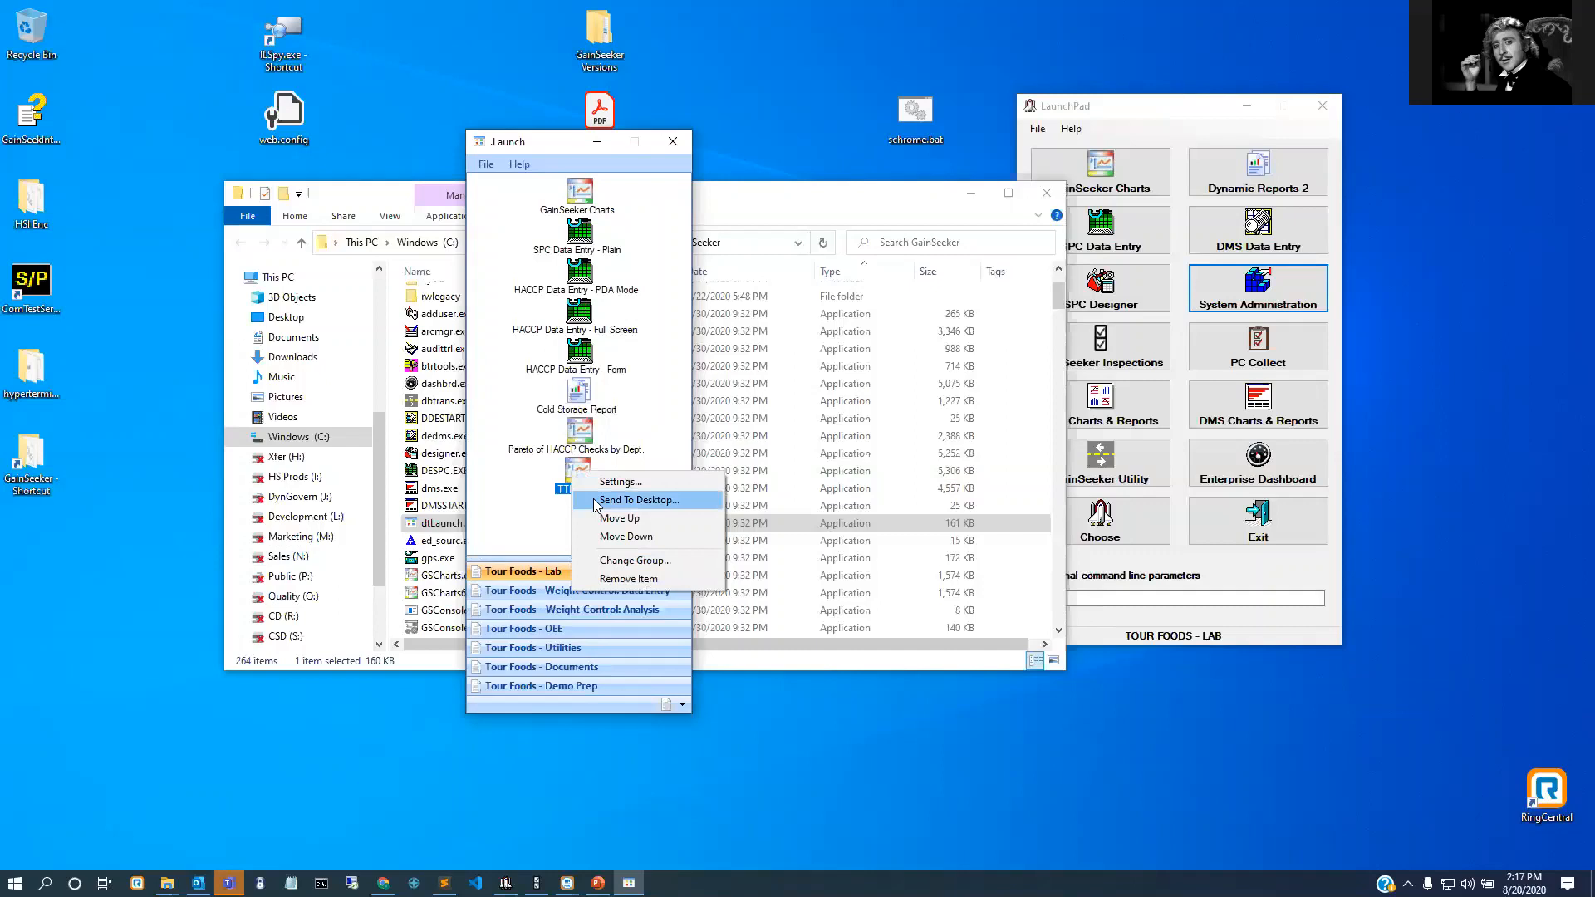
pyautogui.click(595, 501)
pyautogui.click(521, 468)
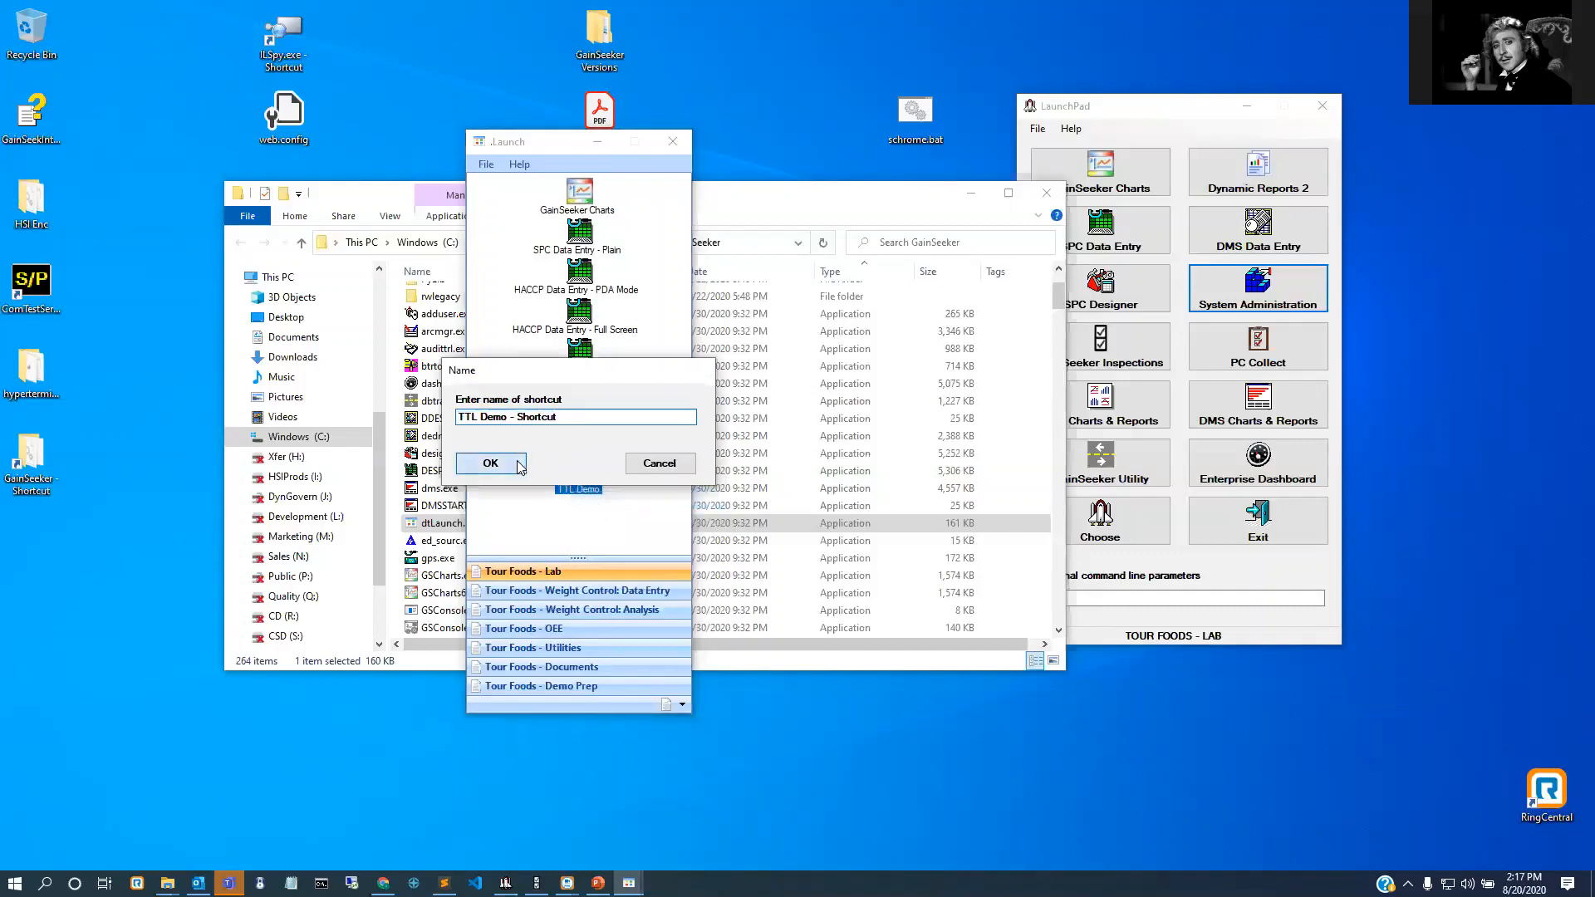
pyautogui.click(815, 492)
# Step: Open the dashboard from the new TTL Demo desktop shortcut and move its window to the middle of the workspace
pyautogui.click(38, 529)
pyautogui.doubleClick(42, 540)
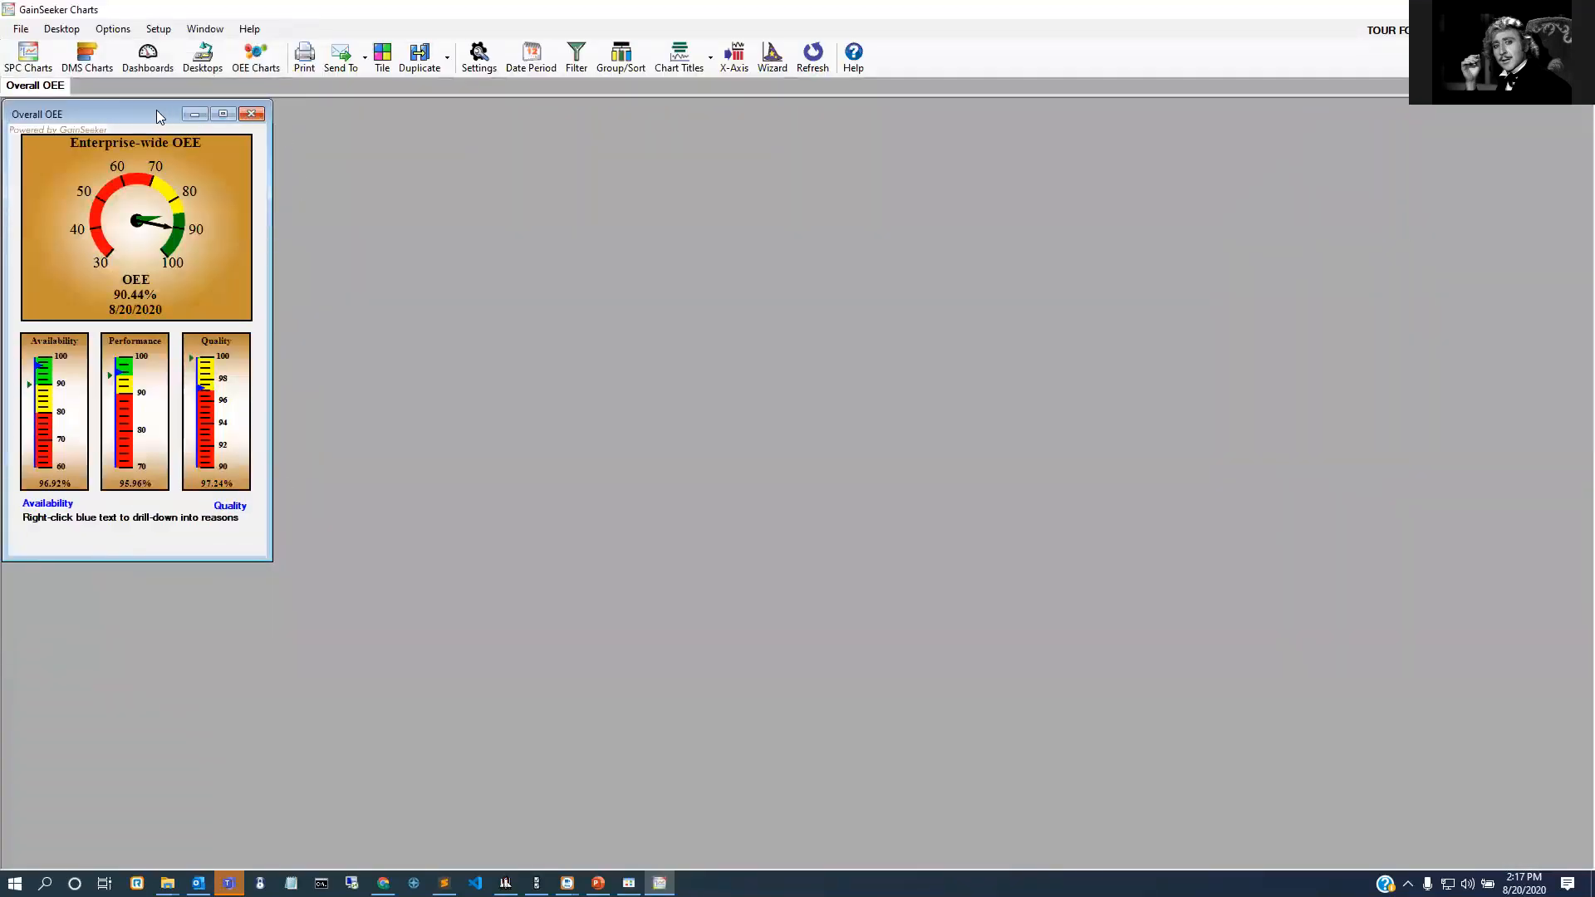
pyautogui.moveTo(156, 110); pyautogui.dragTo(902, 183)
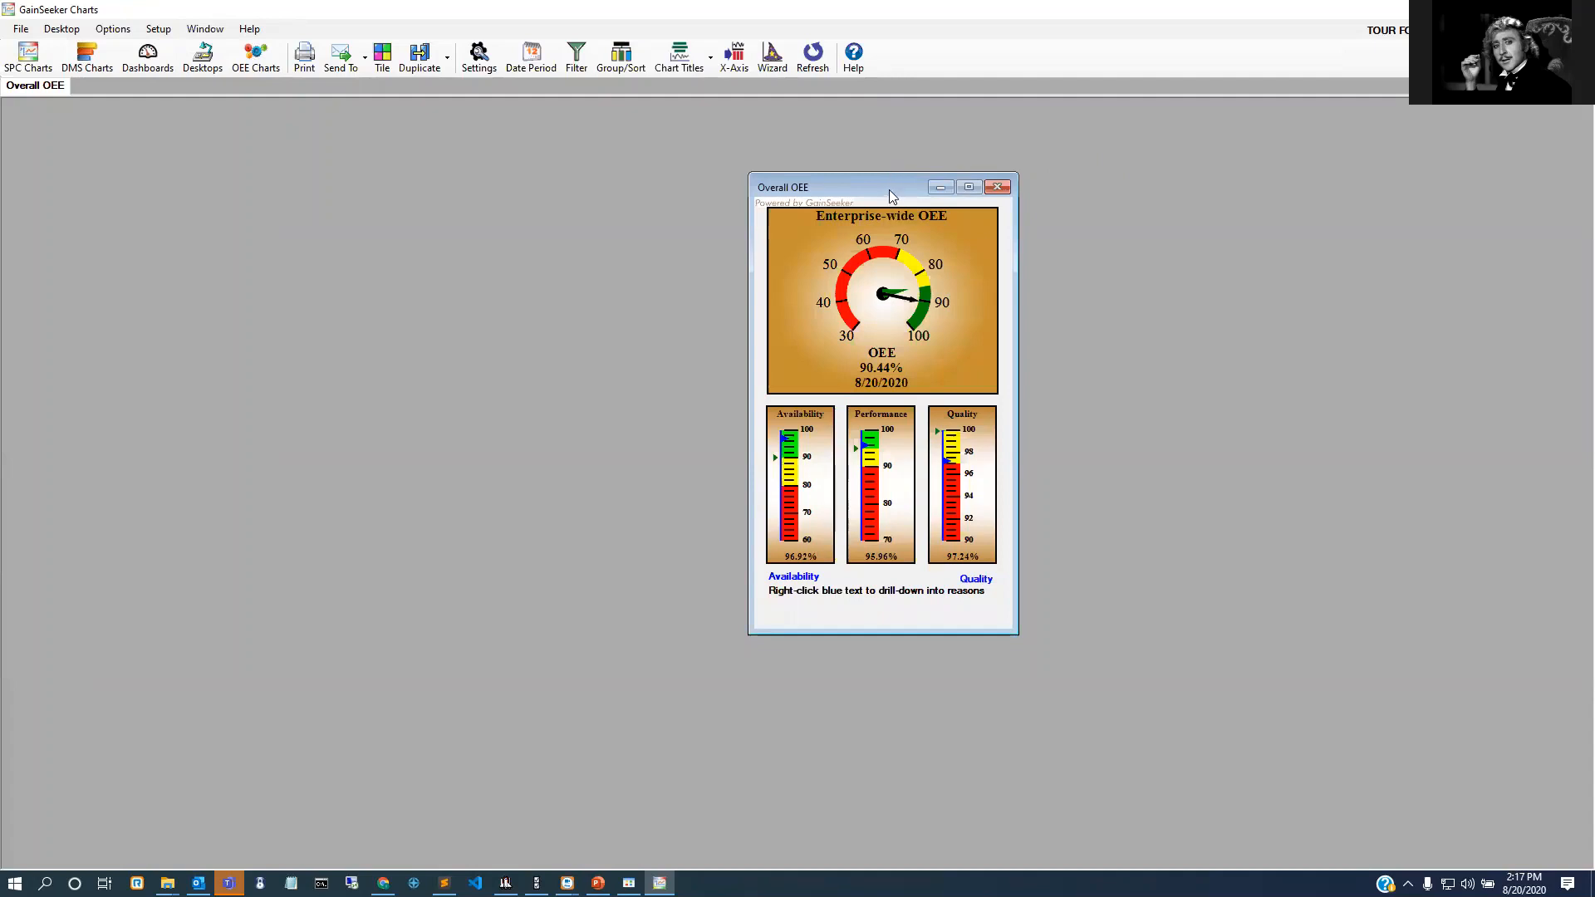
# Step: Move the Overall OEE dashboard nearer the centre of the workspace, then view and close the data table behind its Enterprise-wide OEE gauge
pyautogui.moveTo(881, 187); pyautogui.dragTo(717, 180)
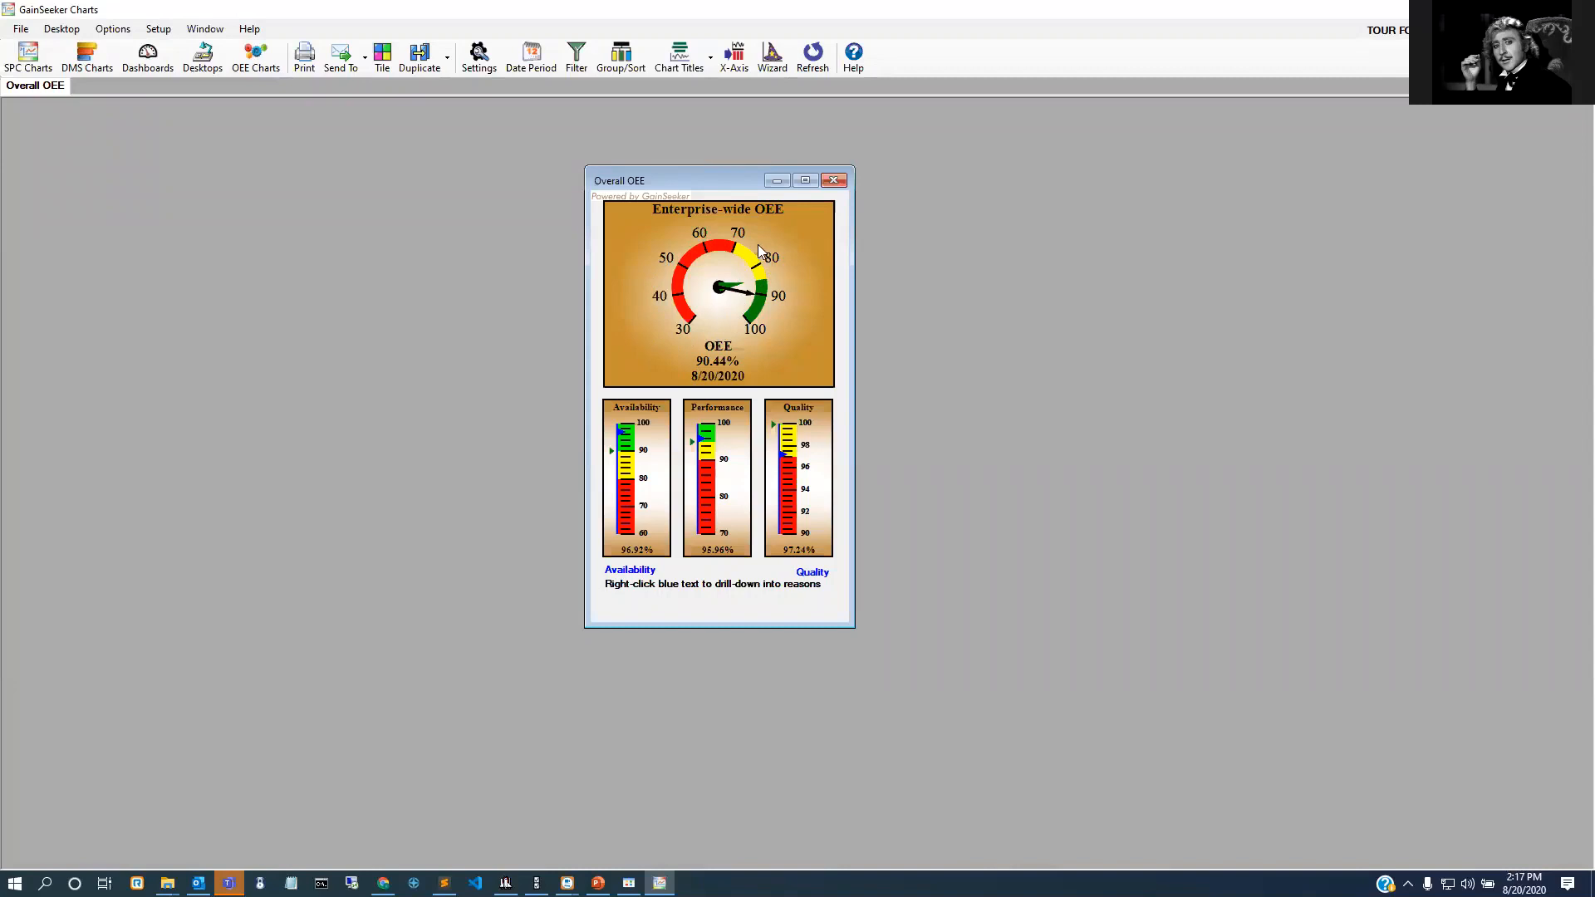
pyautogui.rightClick(719, 334)
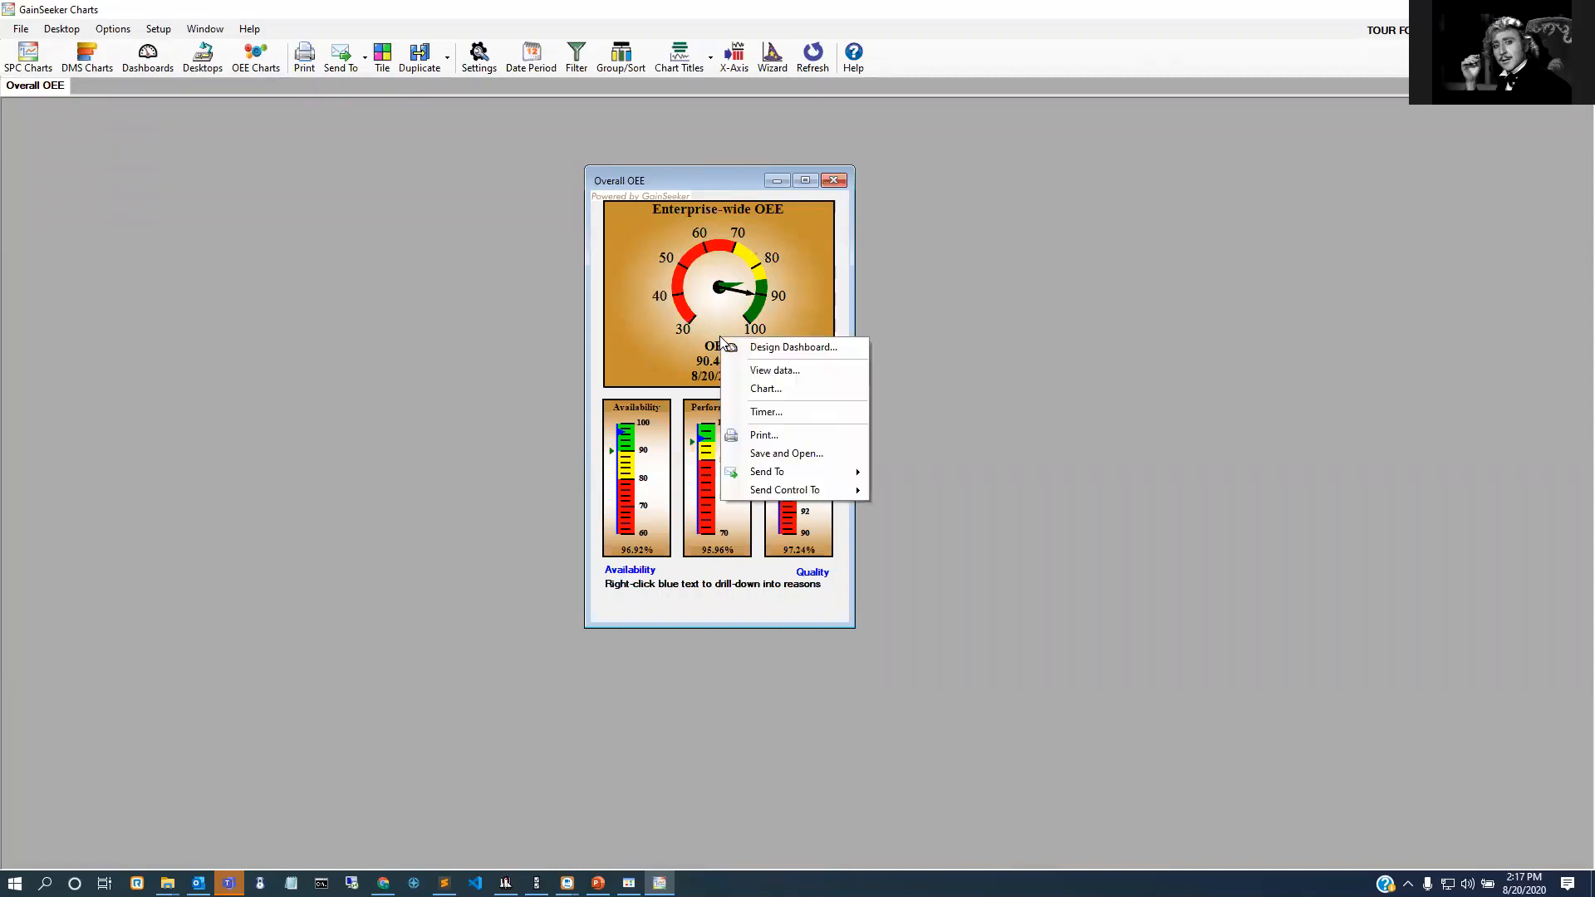
pyautogui.click(769, 373)
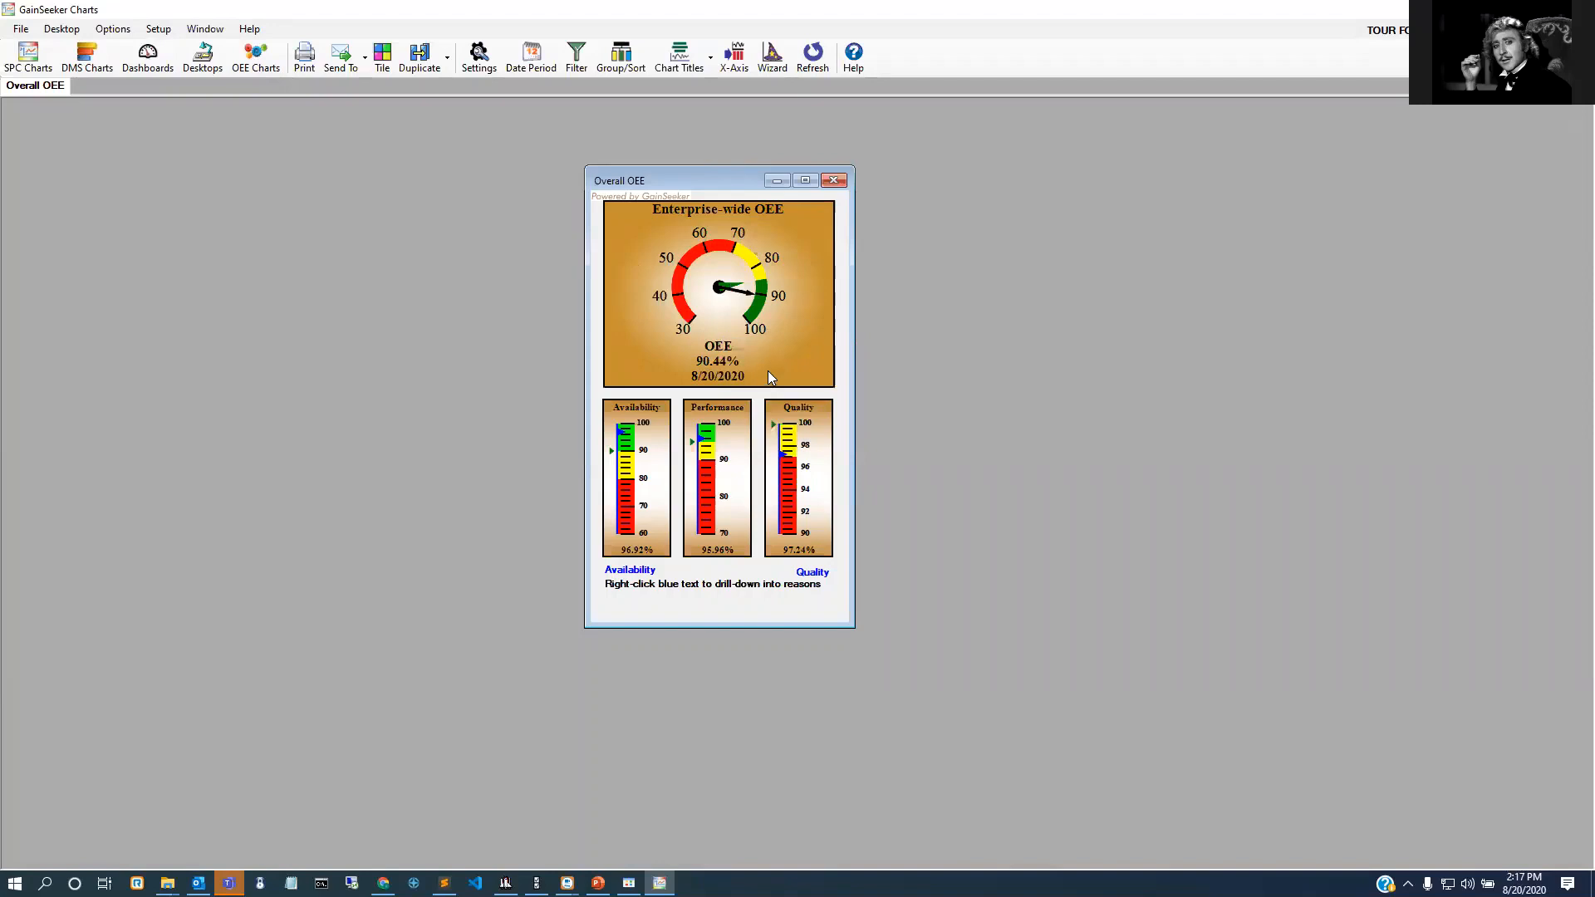
pyautogui.doubleClick(769, 377)
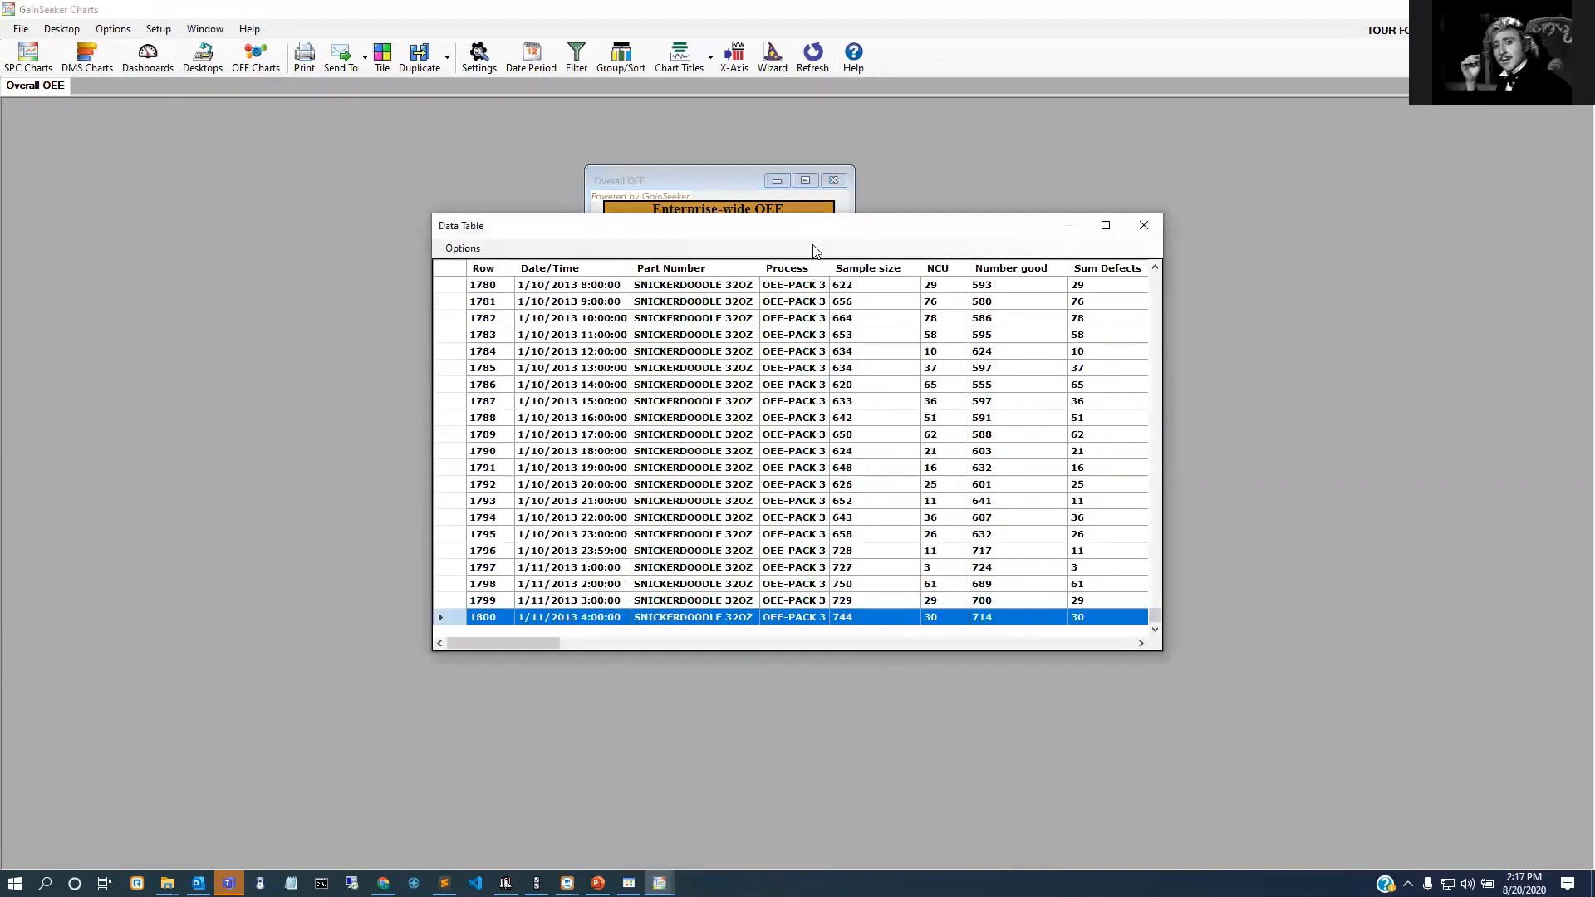
pyautogui.moveTo(841, 237); pyautogui.dragTo(1041, 324)
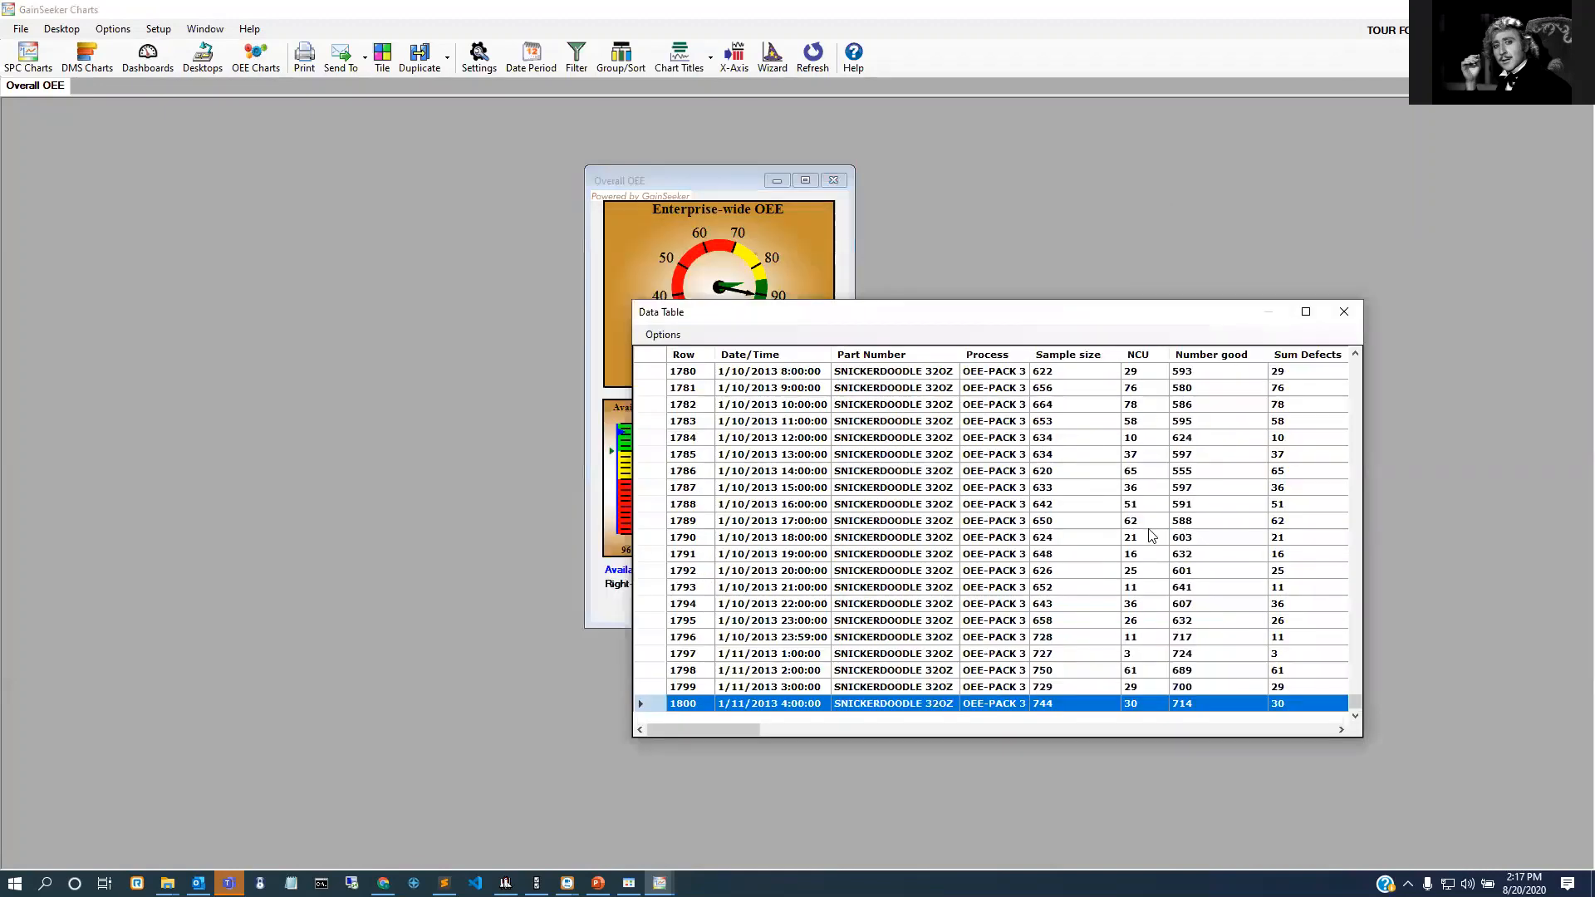
pyautogui.scroll(11, 1126, 673)
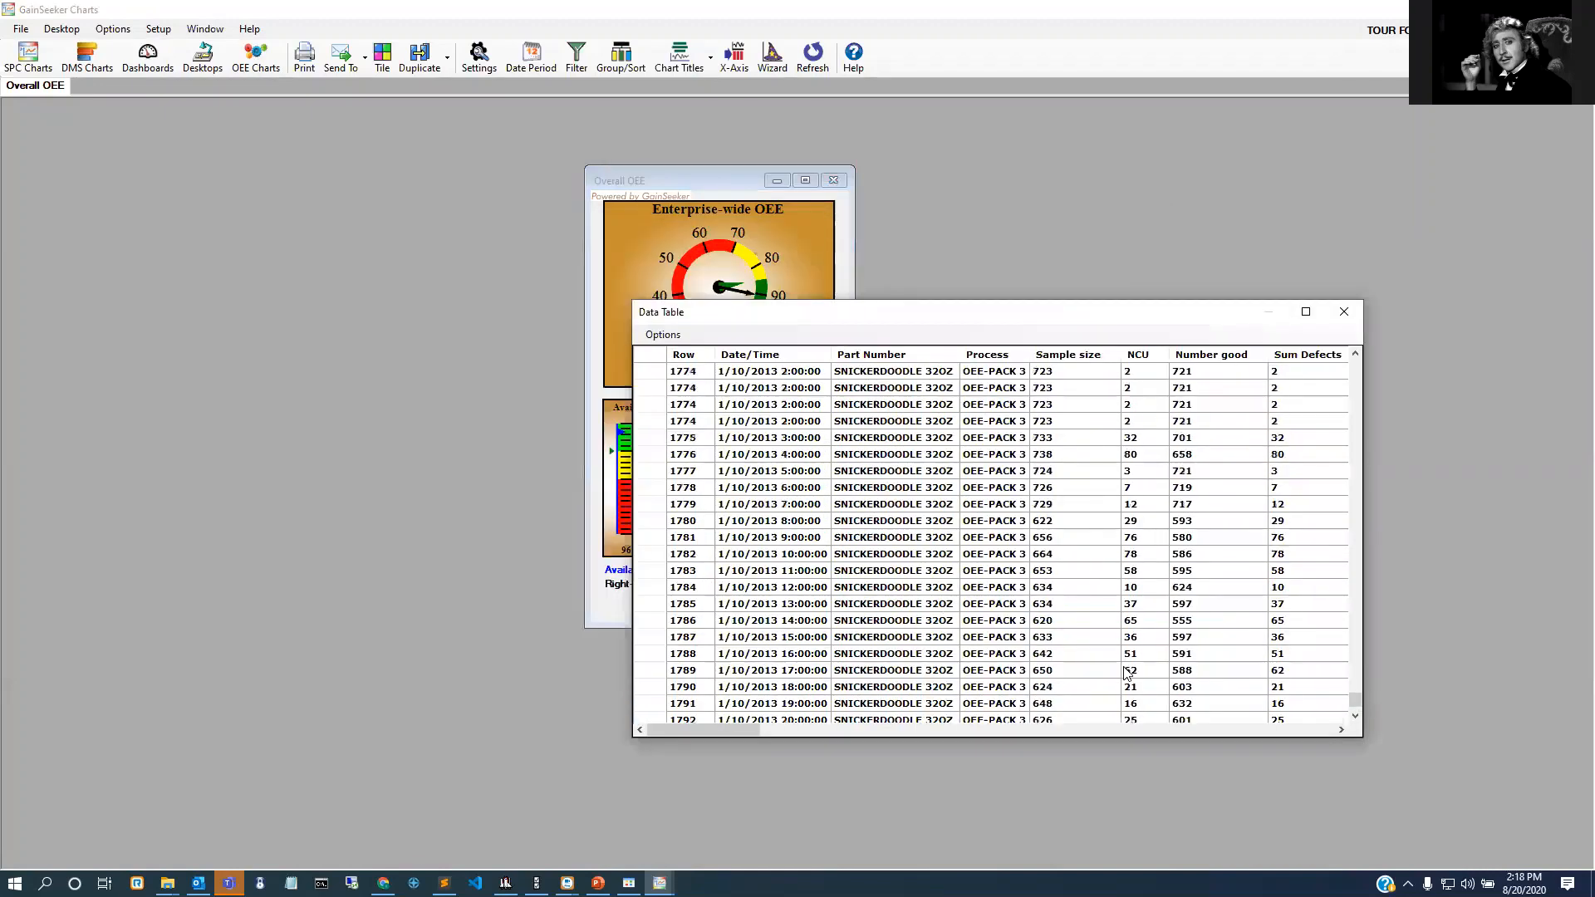
pyautogui.scroll(-11, 1130, 669)
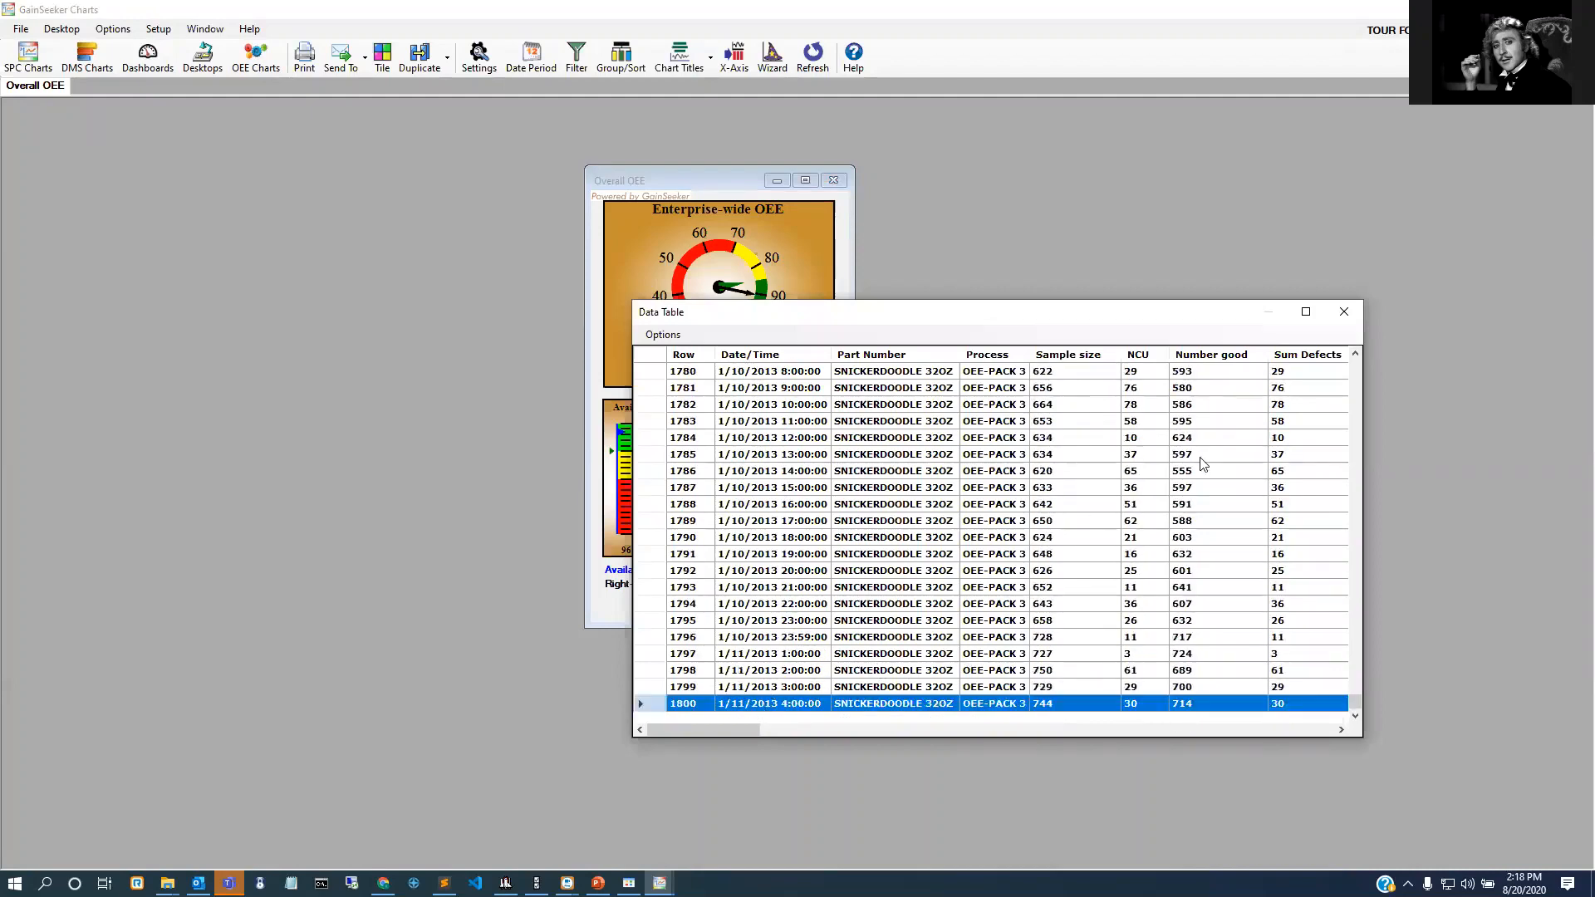
pyautogui.click(1344, 312)
# Step: Draw a "Pareto - Defects as % of total Defects" chart from the Enterprise-wide OEE gauge
pyautogui.rightClick(788, 285)
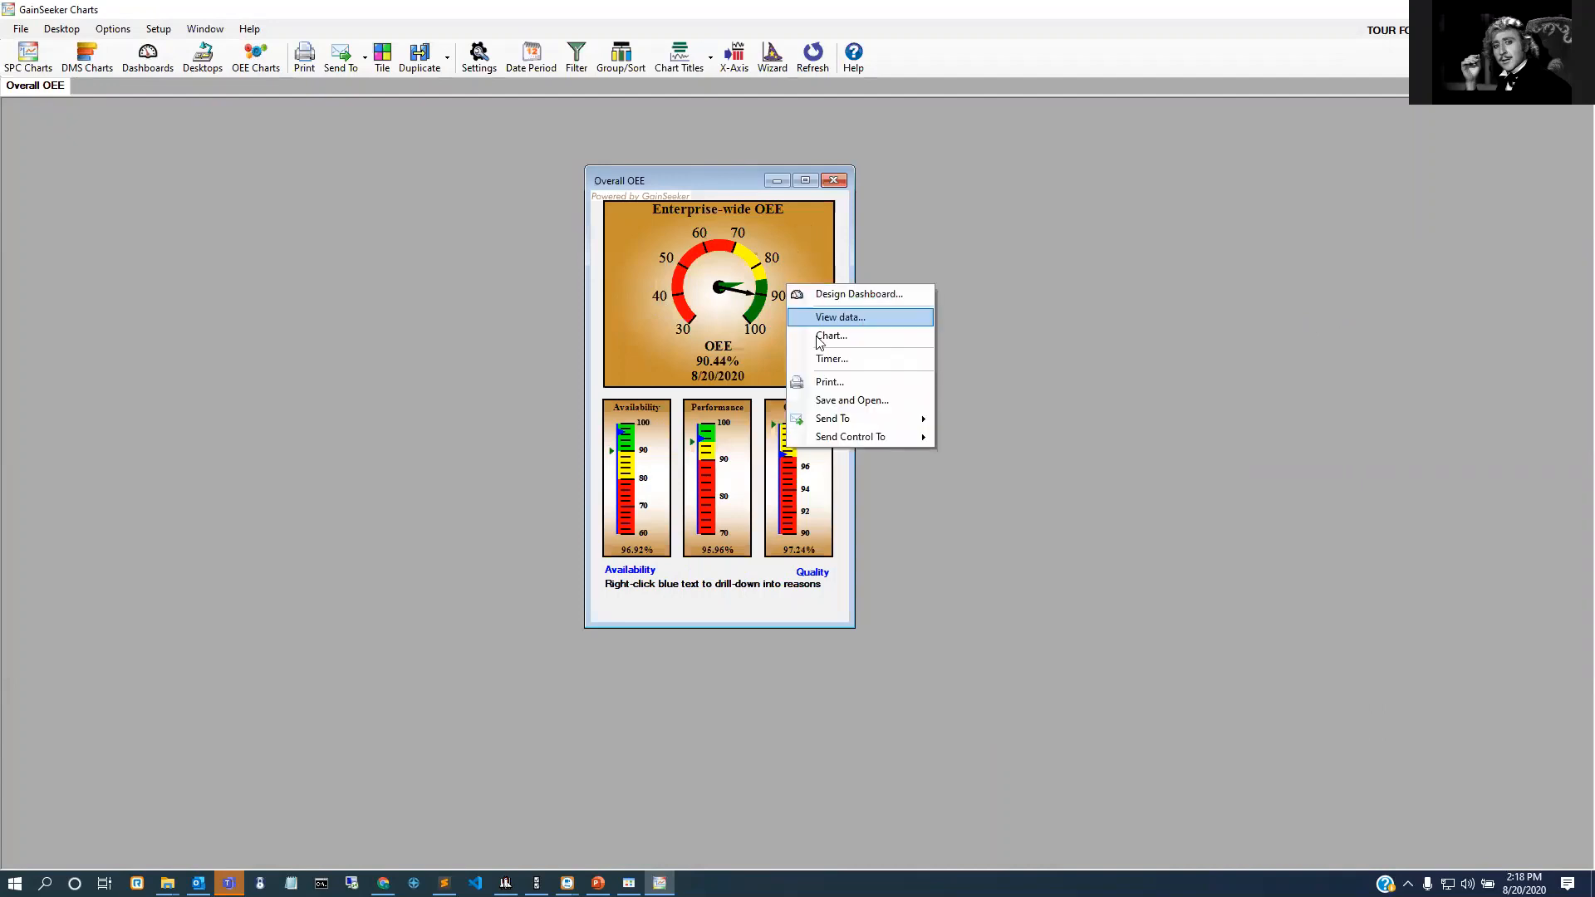
pyautogui.click(824, 334)
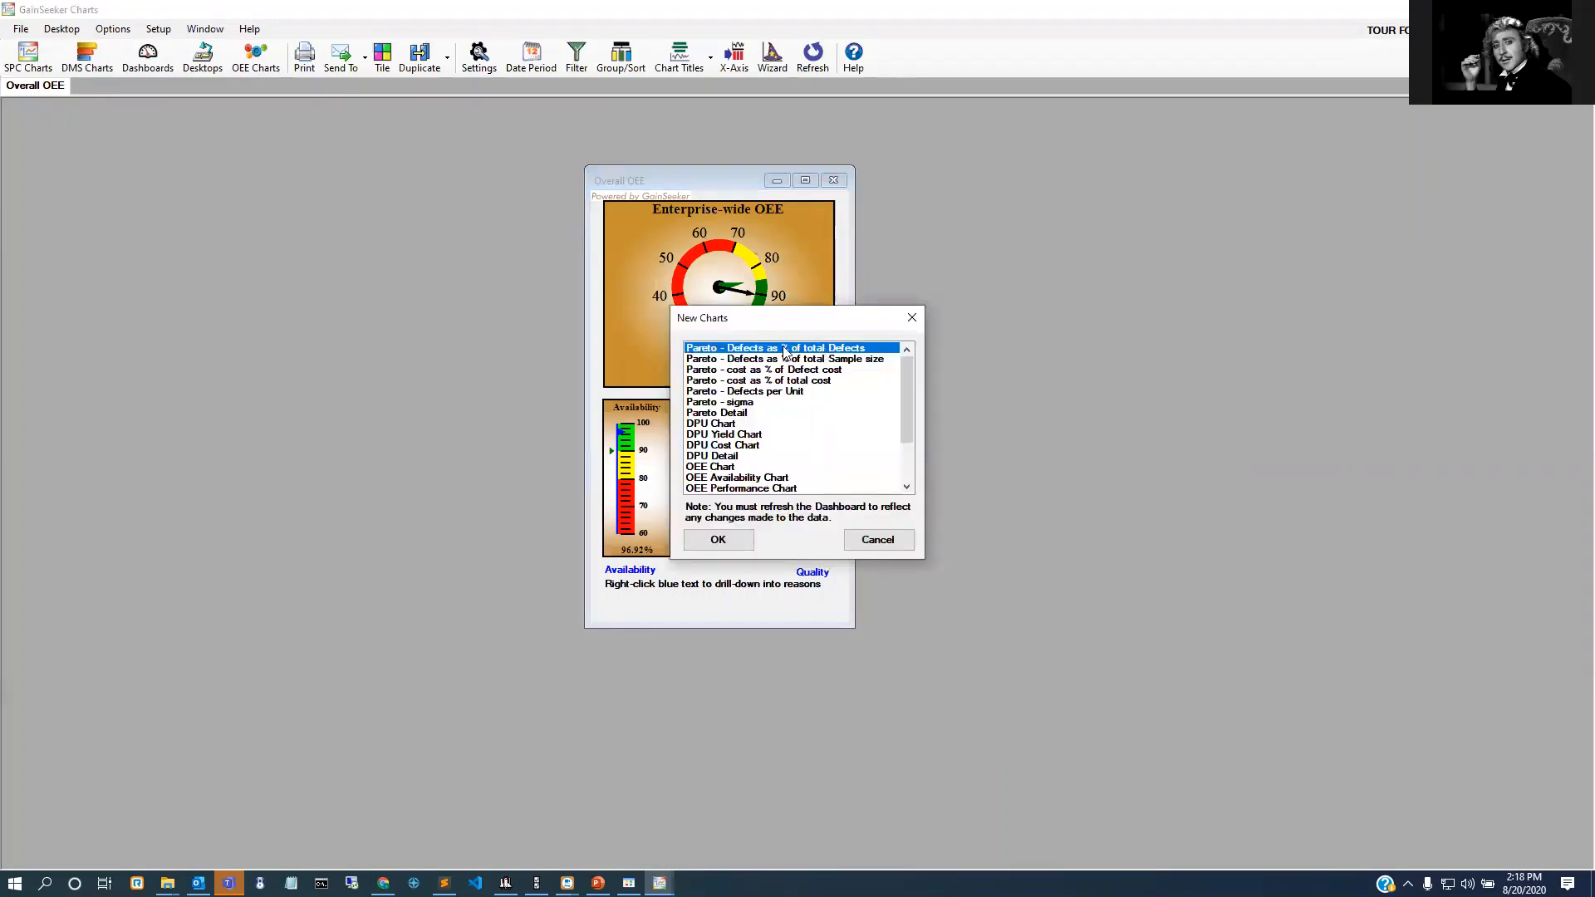
pyautogui.click(715, 544)
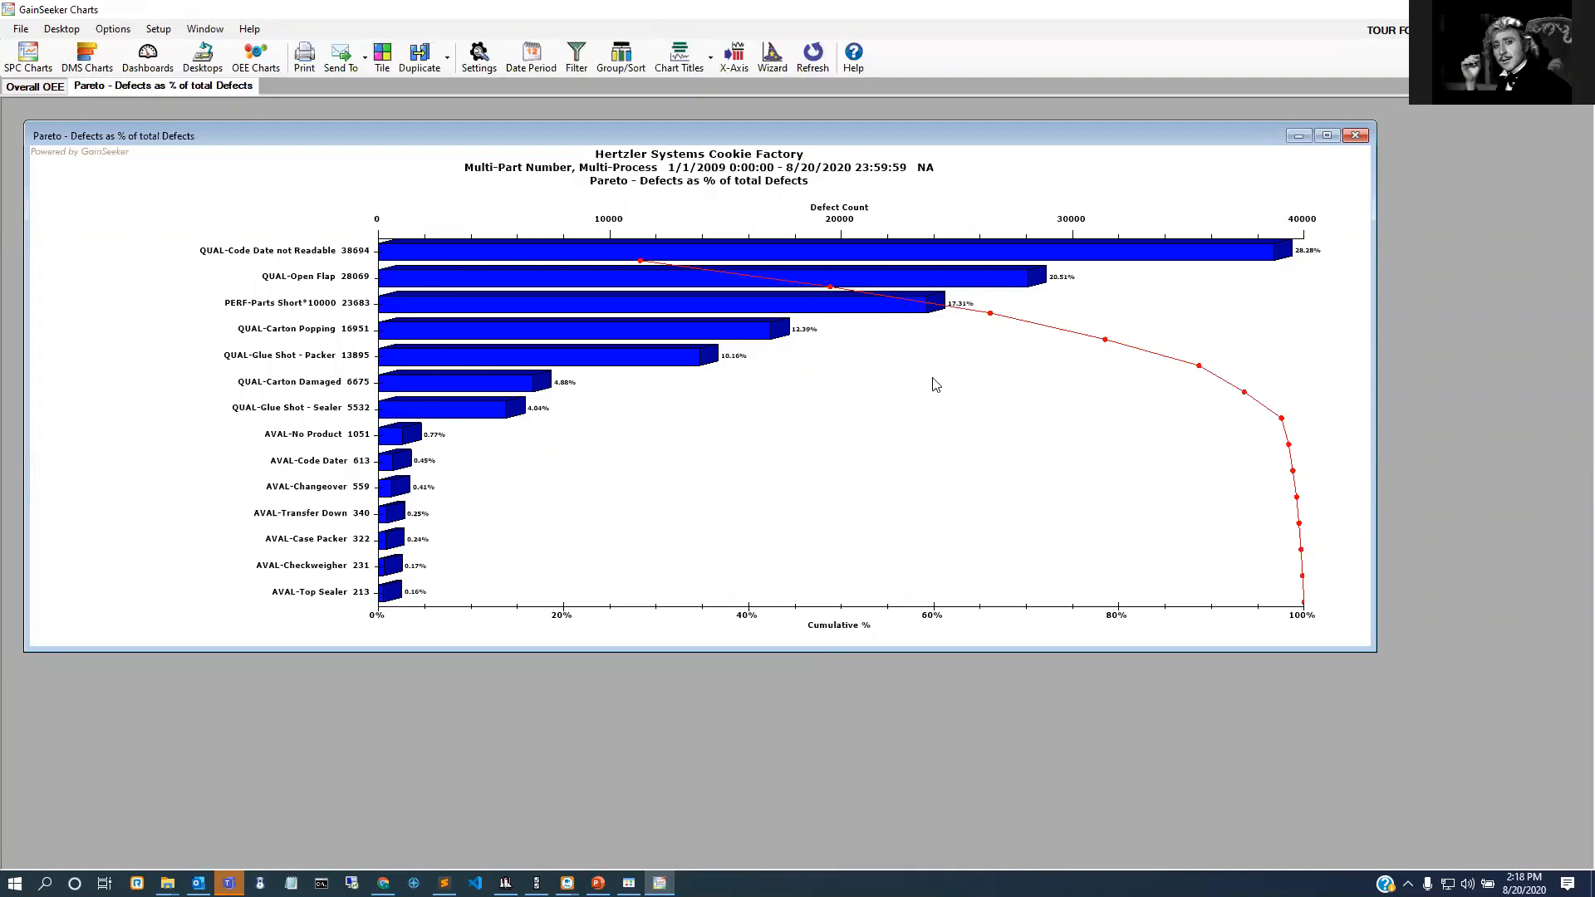
# Step: Run the Drill-Down Wizard on the Pareto chart with all traceability selected, draw a new chart by Package Size, and close both charts
pyautogui.rightClick(1093, 252)
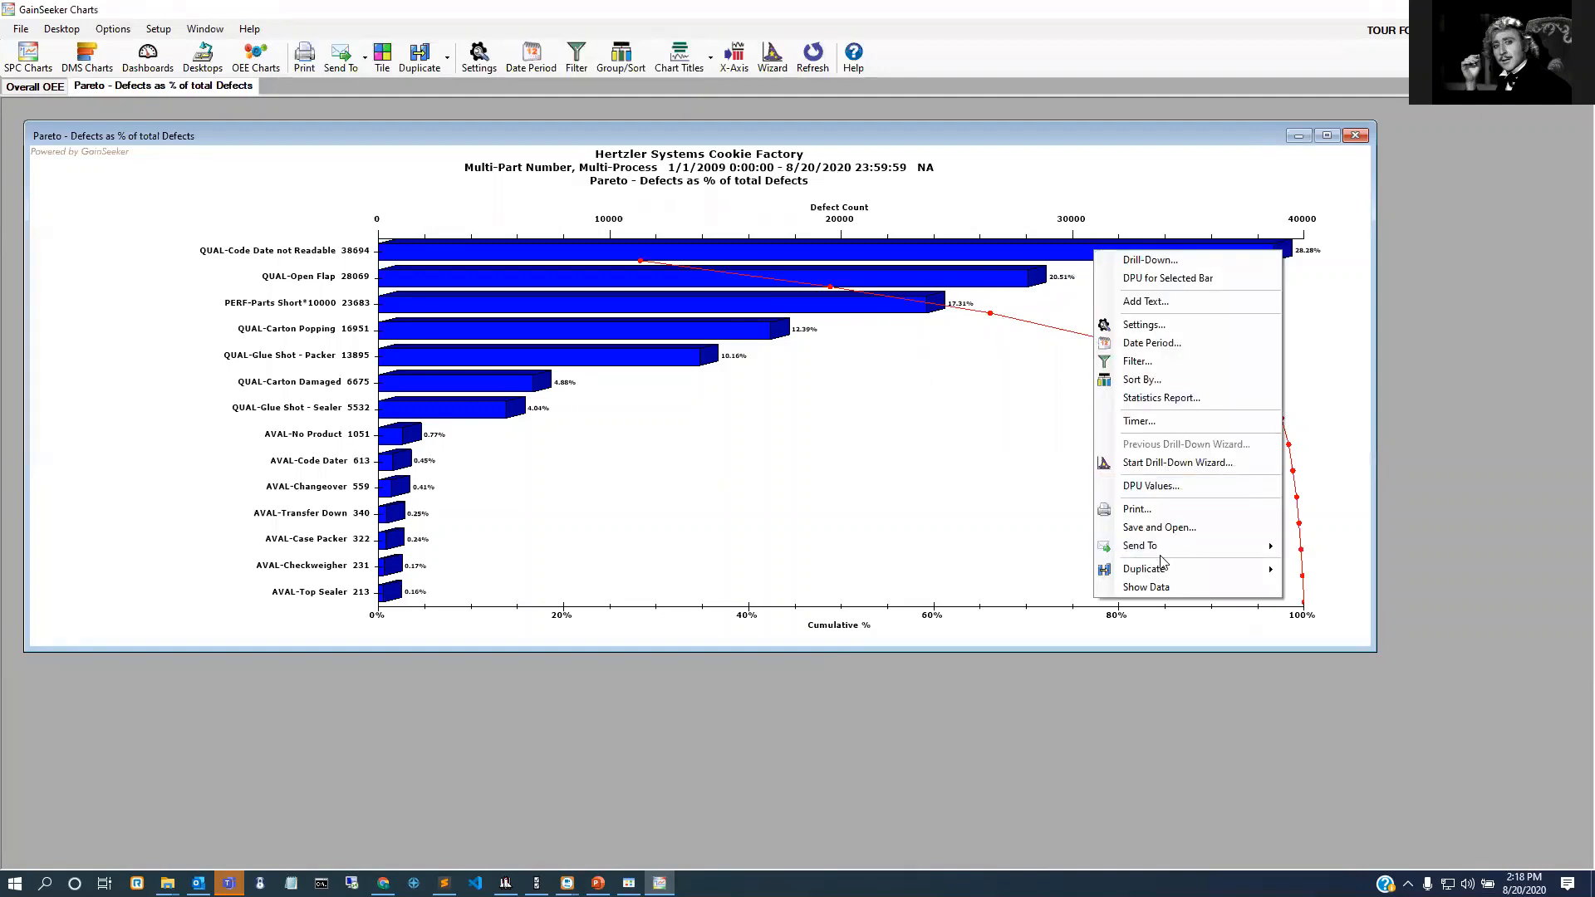
pyautogui.click(1171, 463)
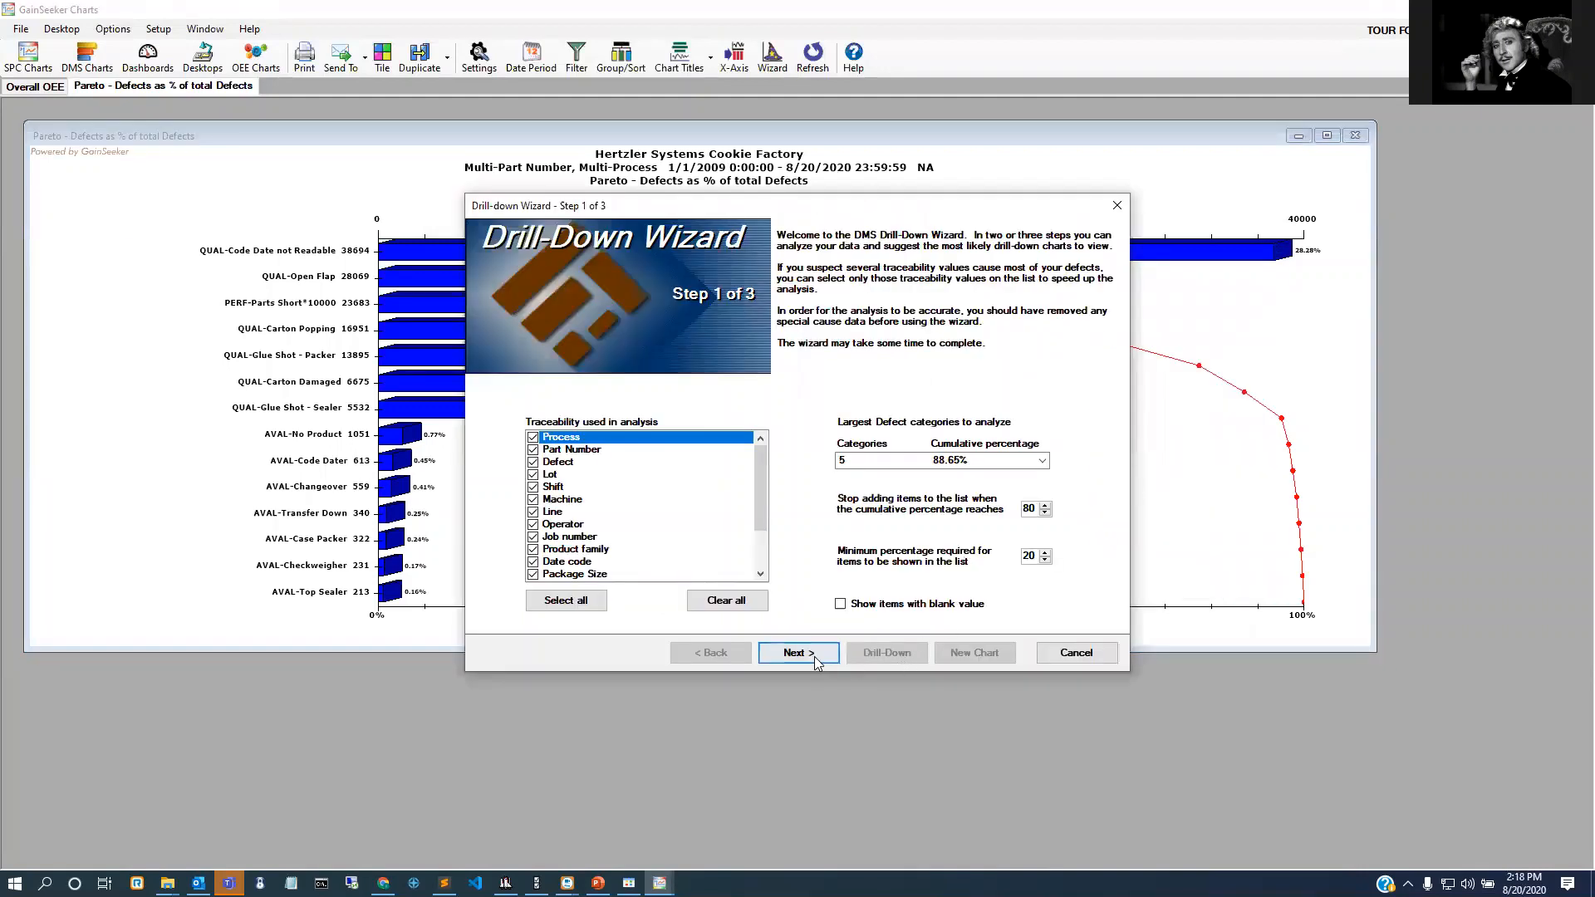
pyautogui.click(797, 653)
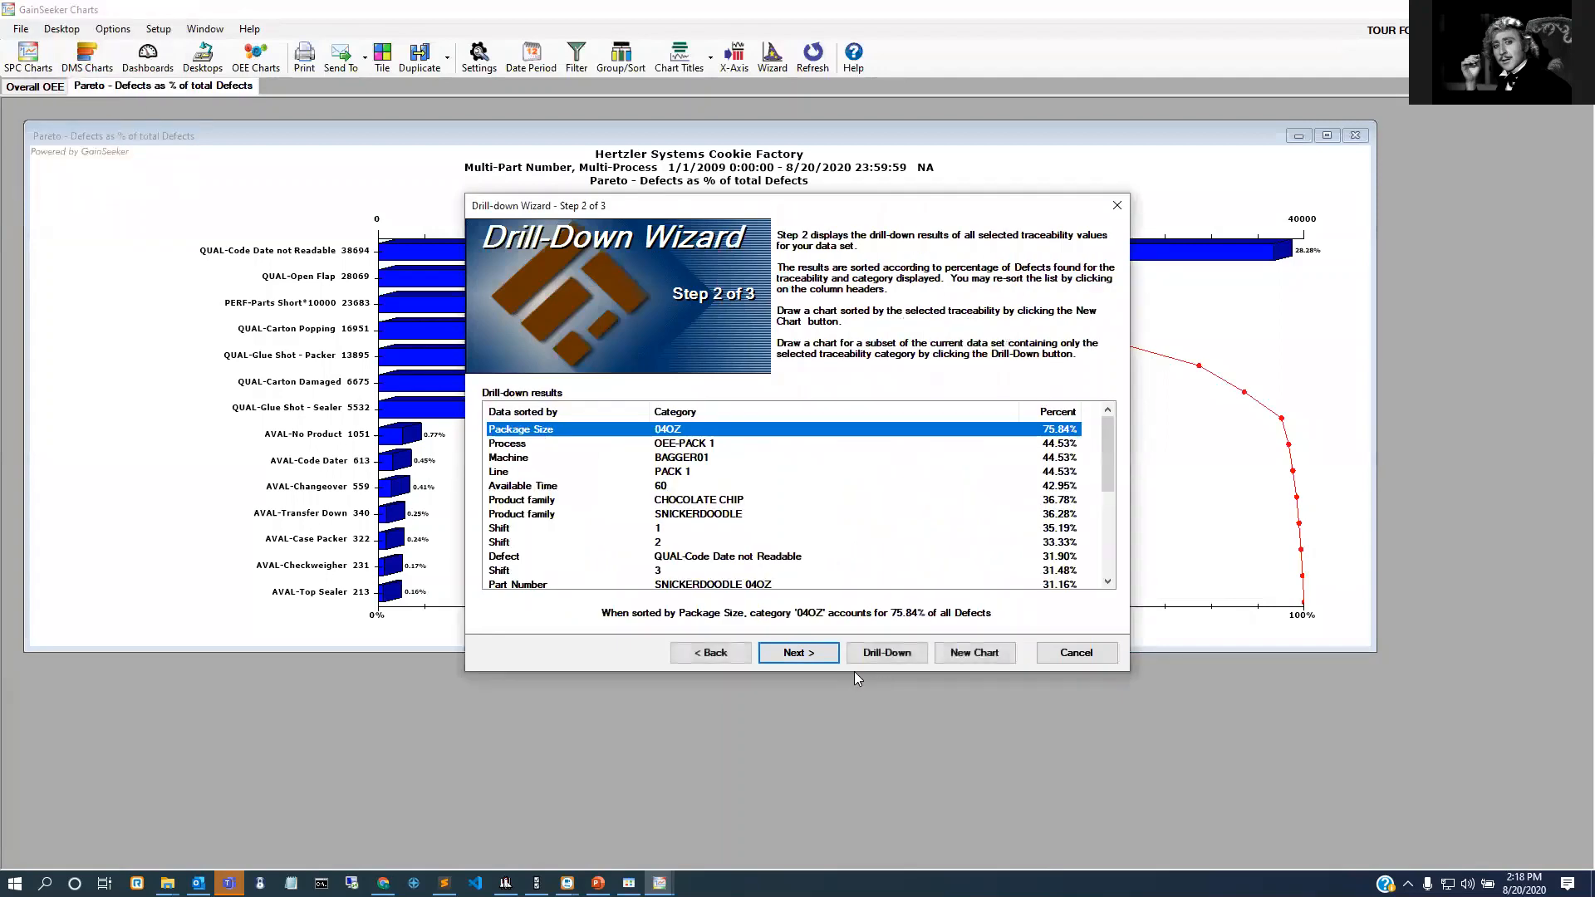
pyautogui.click(997, 654)
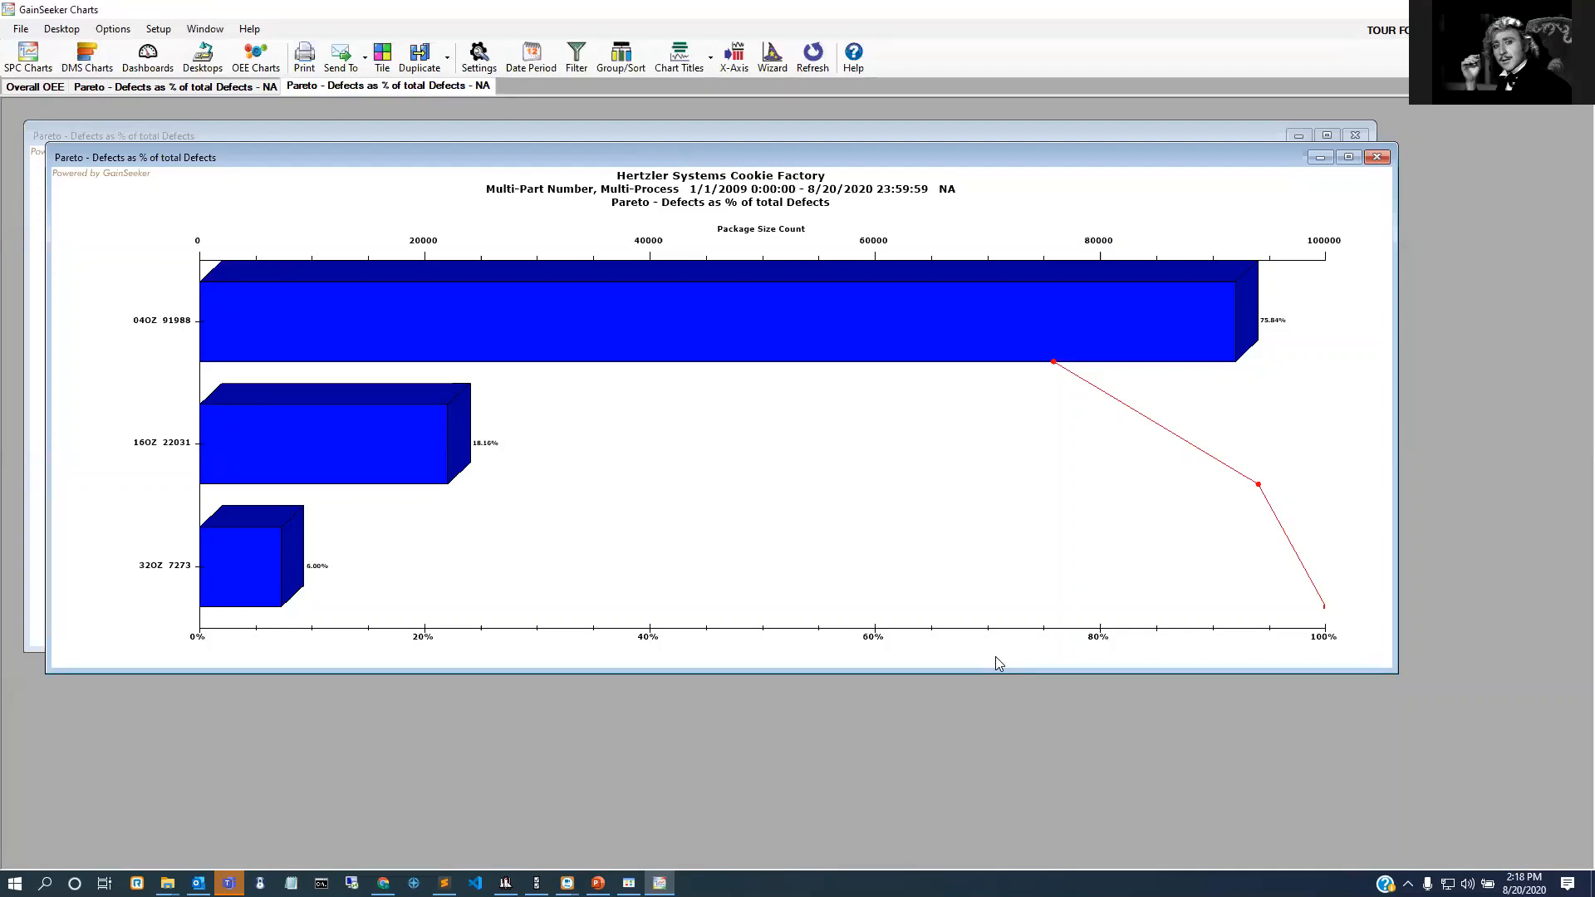
pyautogui.click(1377, 158)
pyautogui.click(1356, 137)
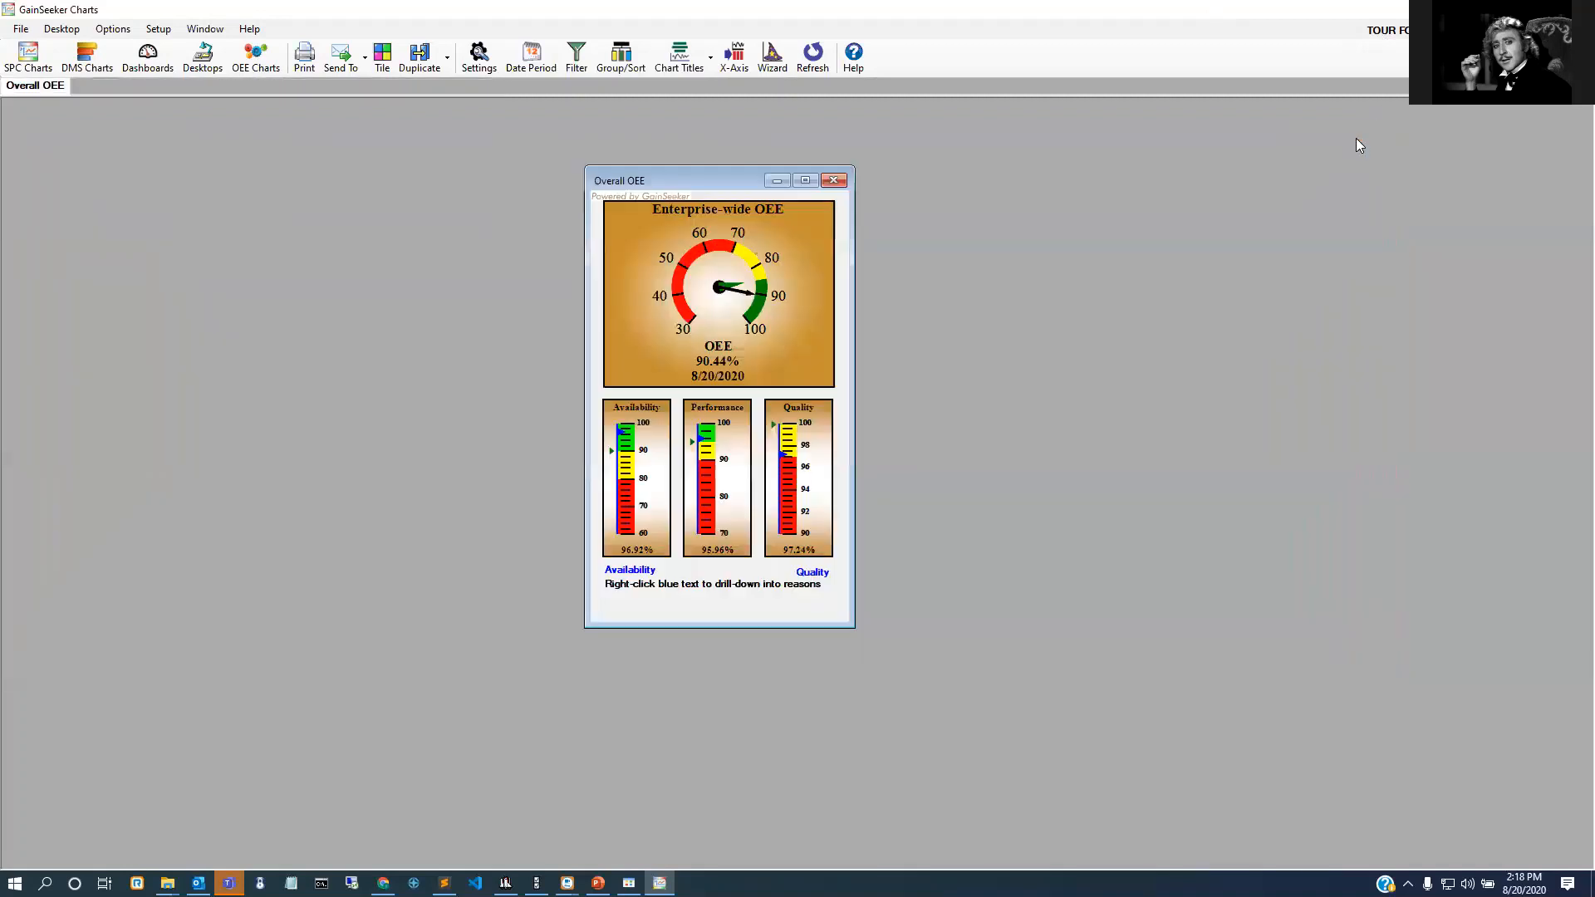
# Step: Draw an OEE Combined Chart from the Enterprise-wide OEE gauge, view it and close it
pyautogui.rightClick(785, 319)
pyautogui.click(823, 368)
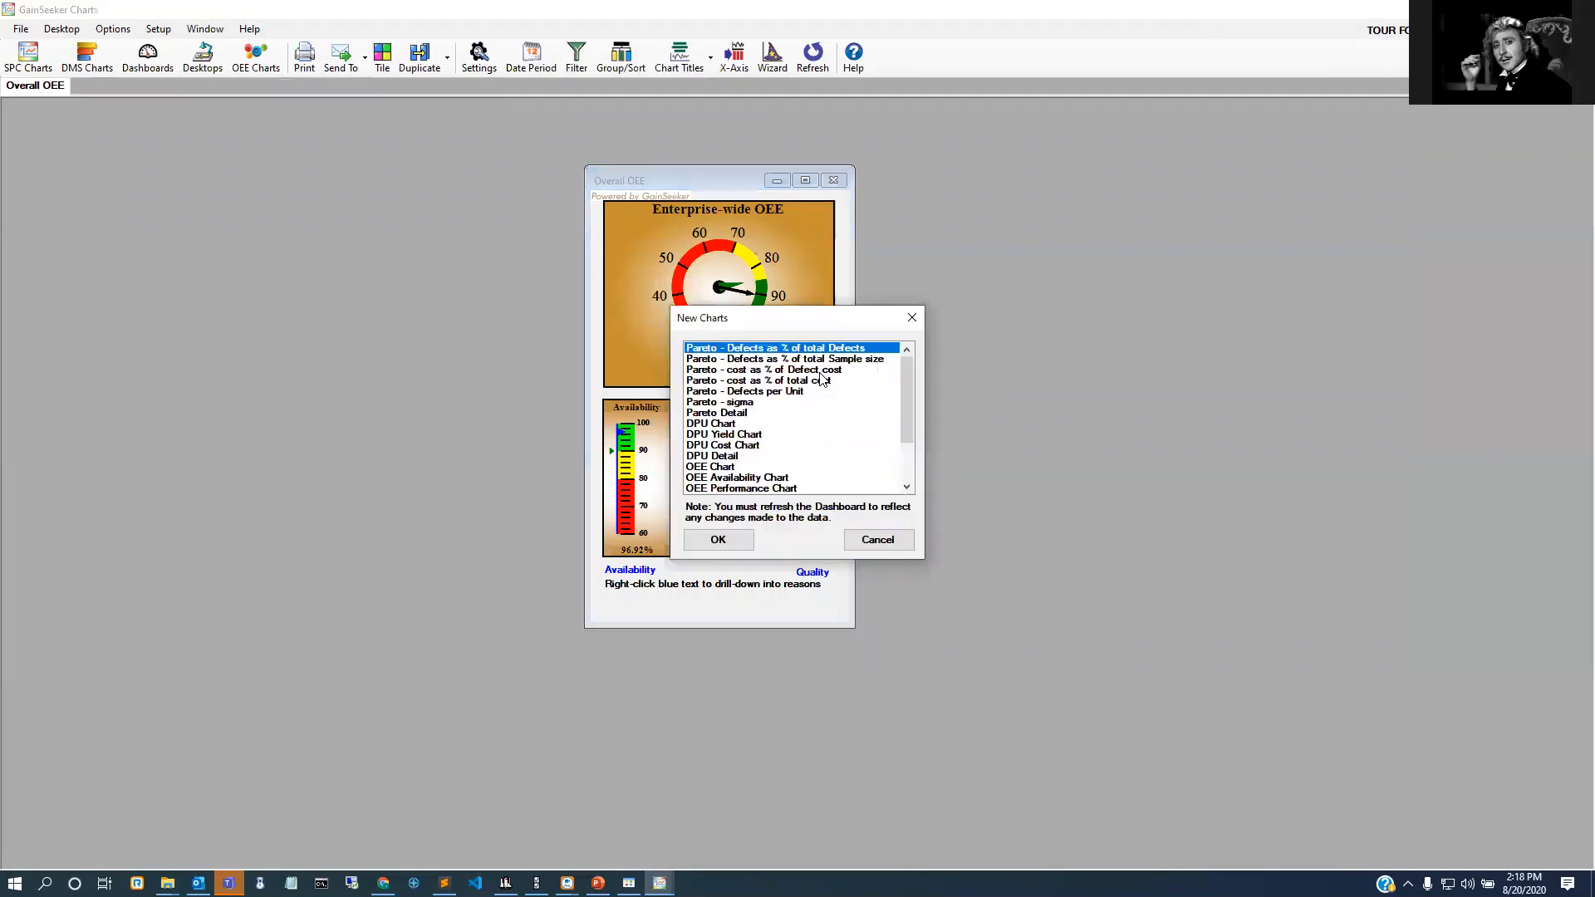
pyautogui.scroll(-5, 770, 474)
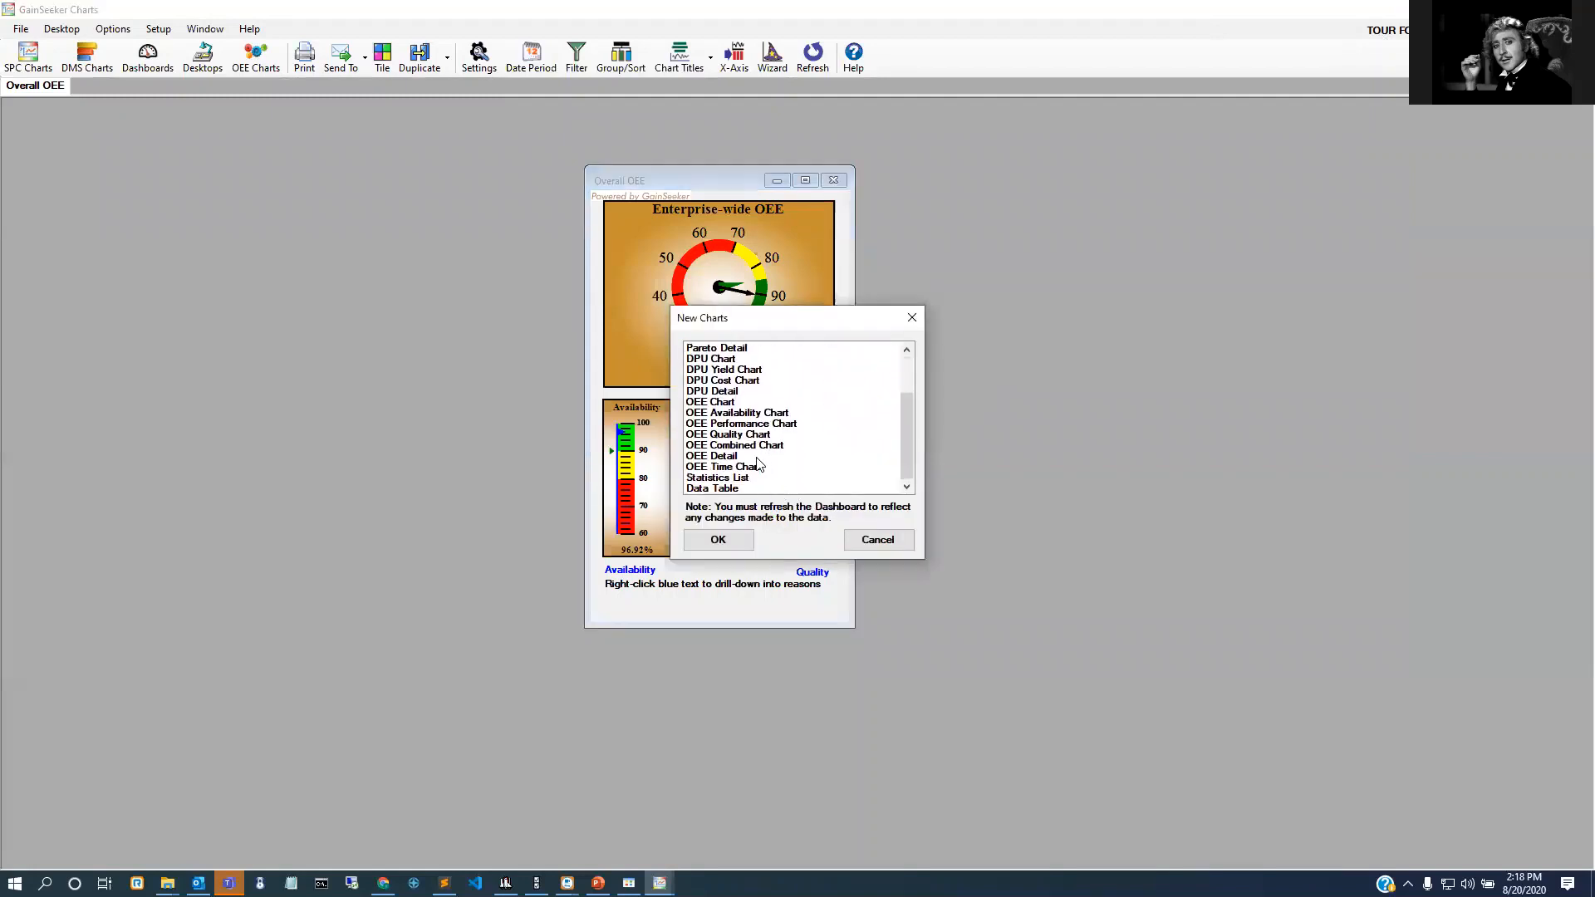
pyautogui.click(768, 445)
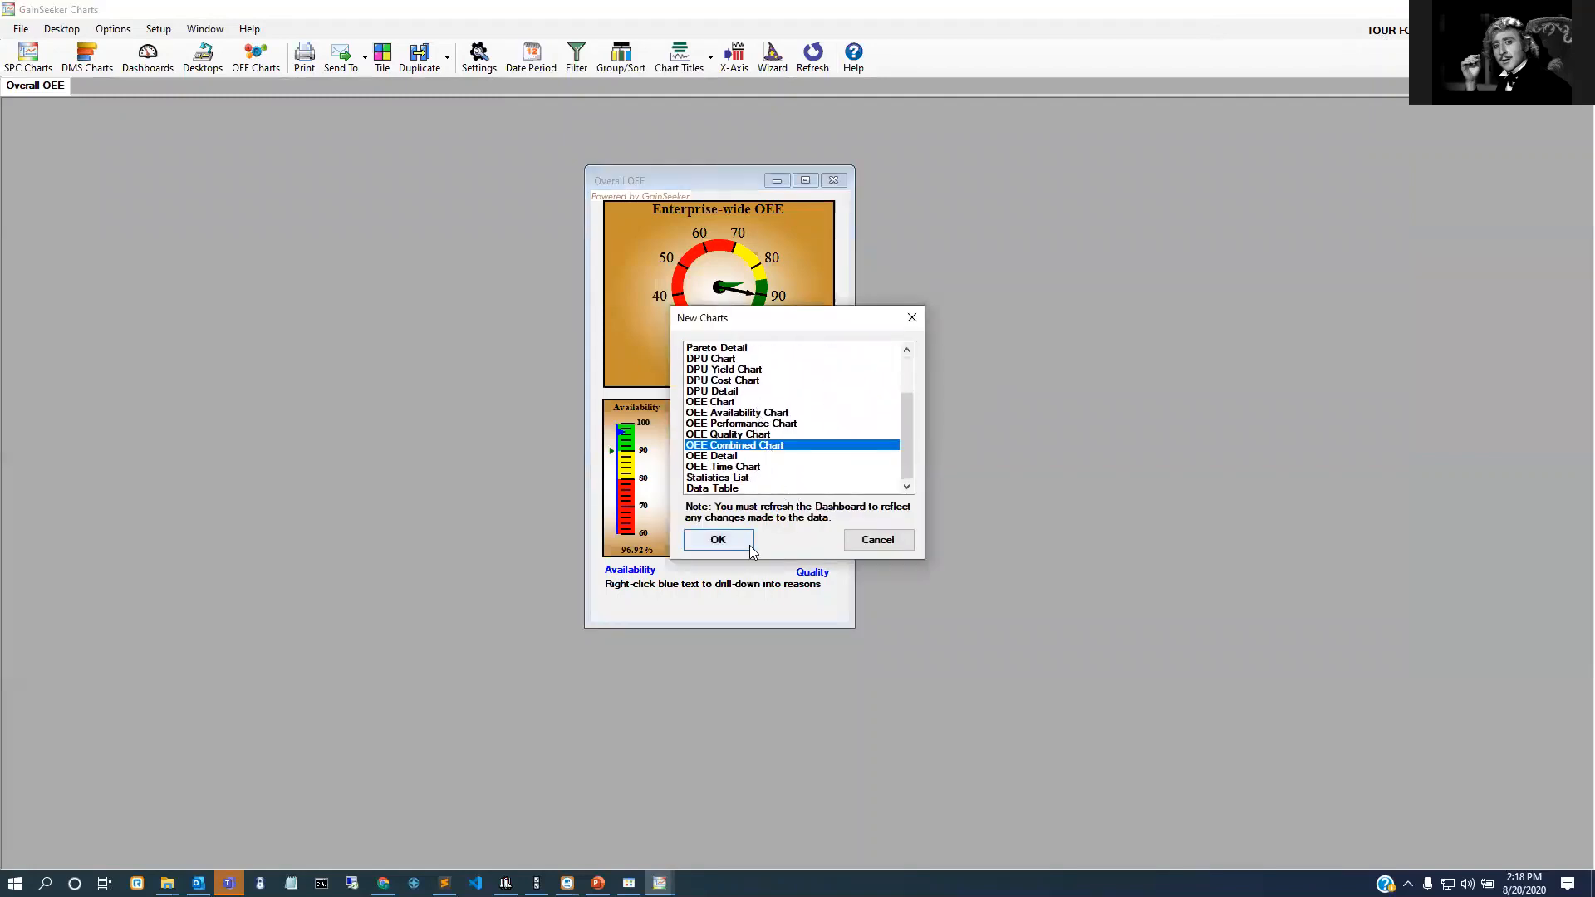
pyautogui.click(746, 542)
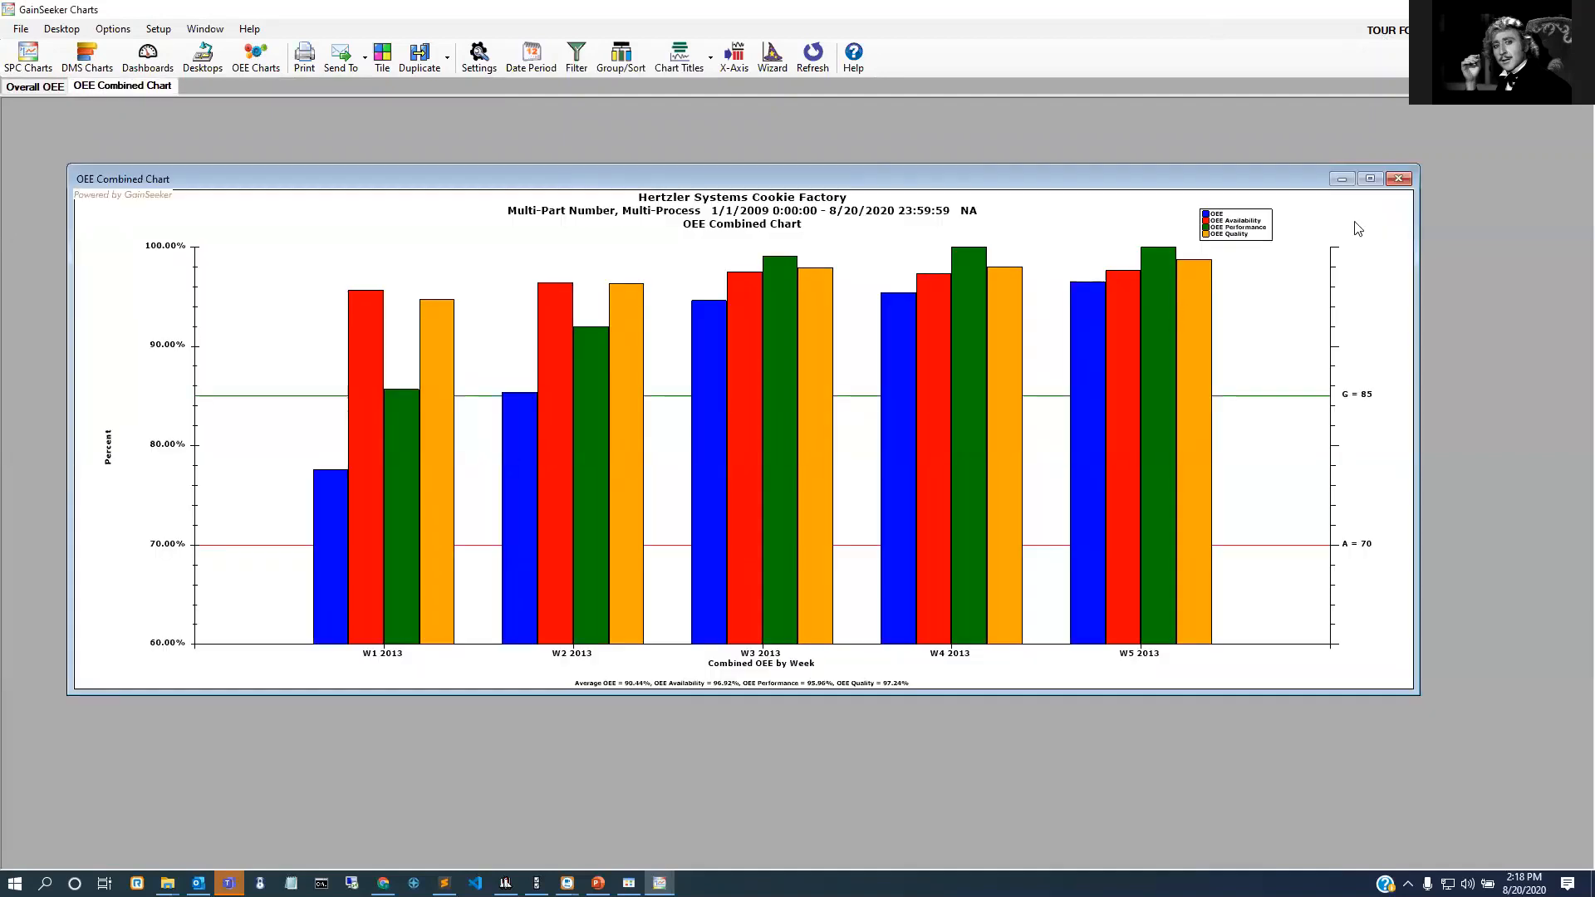
pyautogui.click(1397, 180)
pyautogui.hotkey('alt', 'Tab')
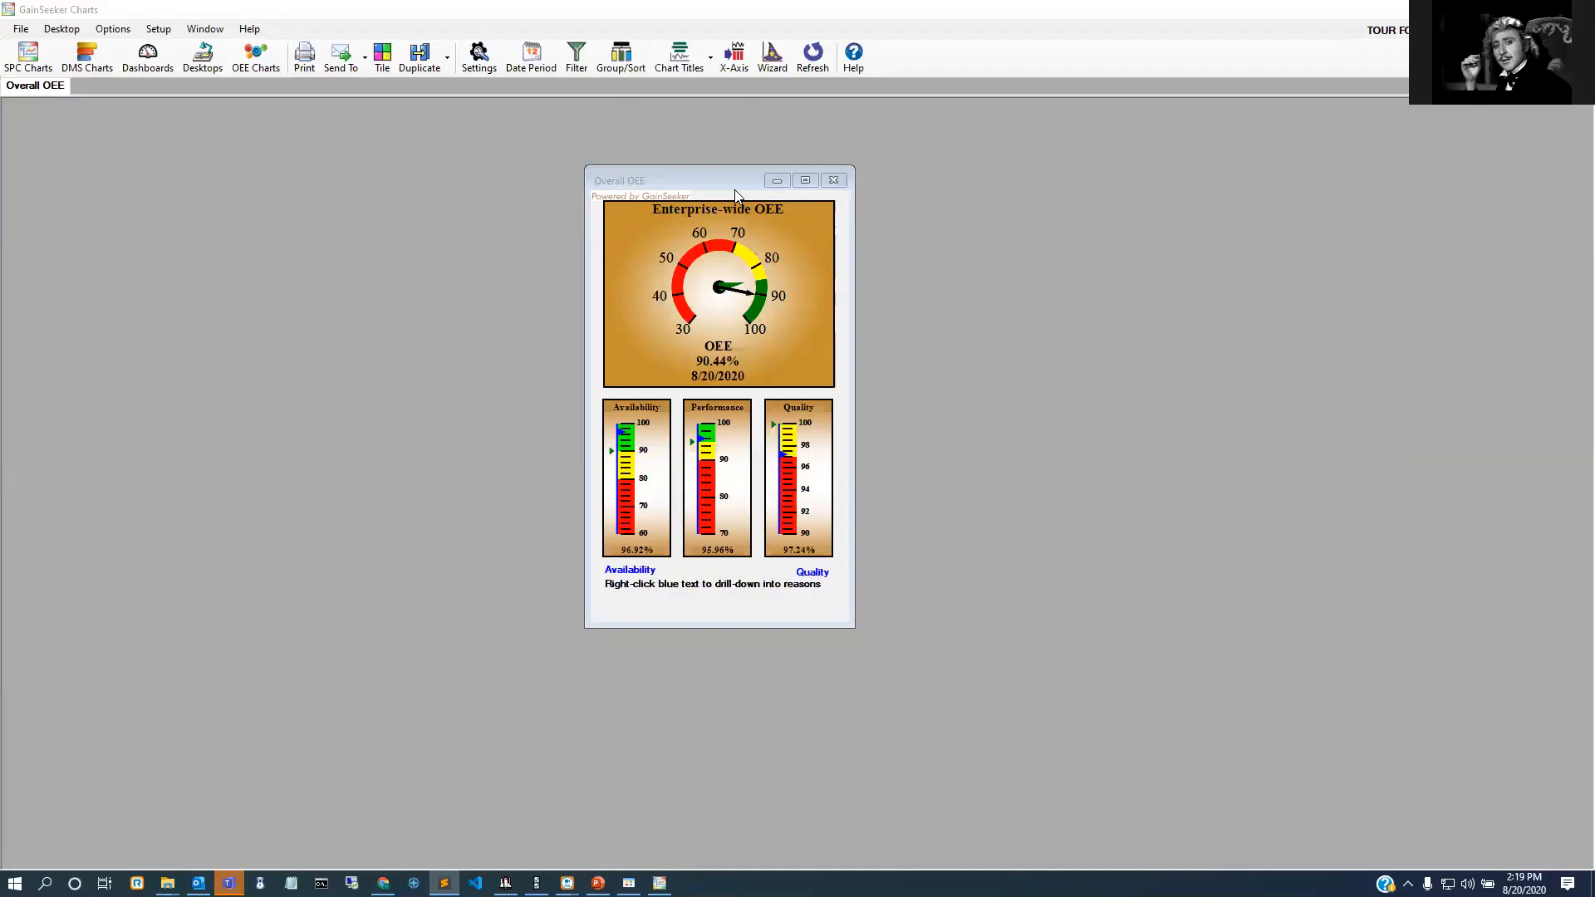
# Step: Replace the Overall OEE dashboard with "Line 1 - Process and Output Metrics" and enlarge its window to fit all the part rows
pyautogui.click(832, 180)
pyautogui.click(128, 279)
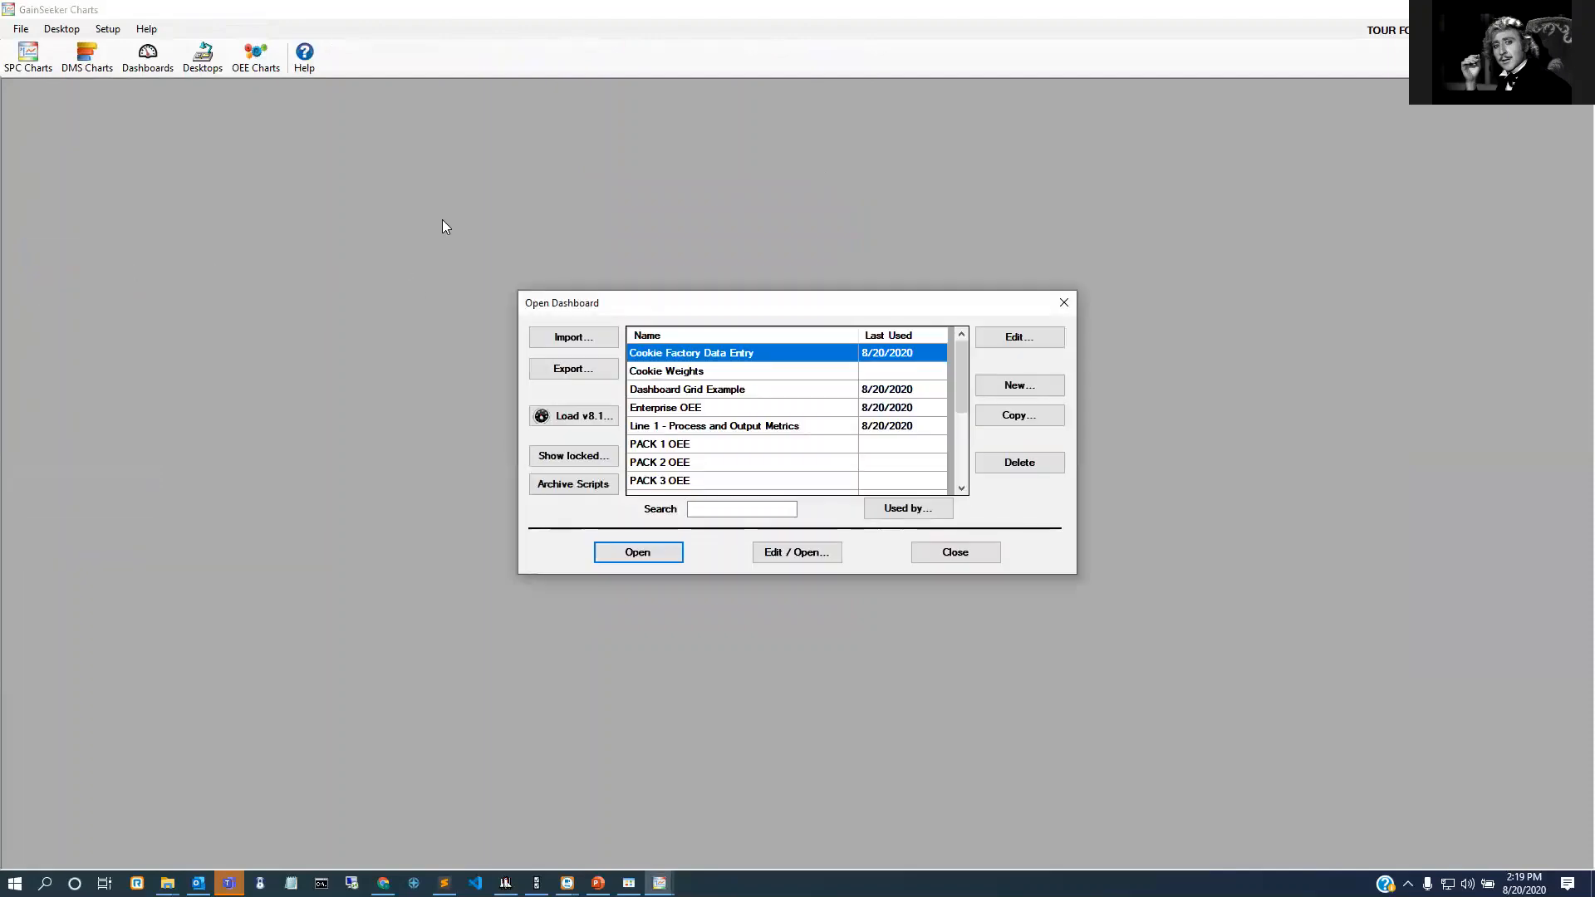
pyautogui.click(744, 431)
pyautogui.click(652, 557)
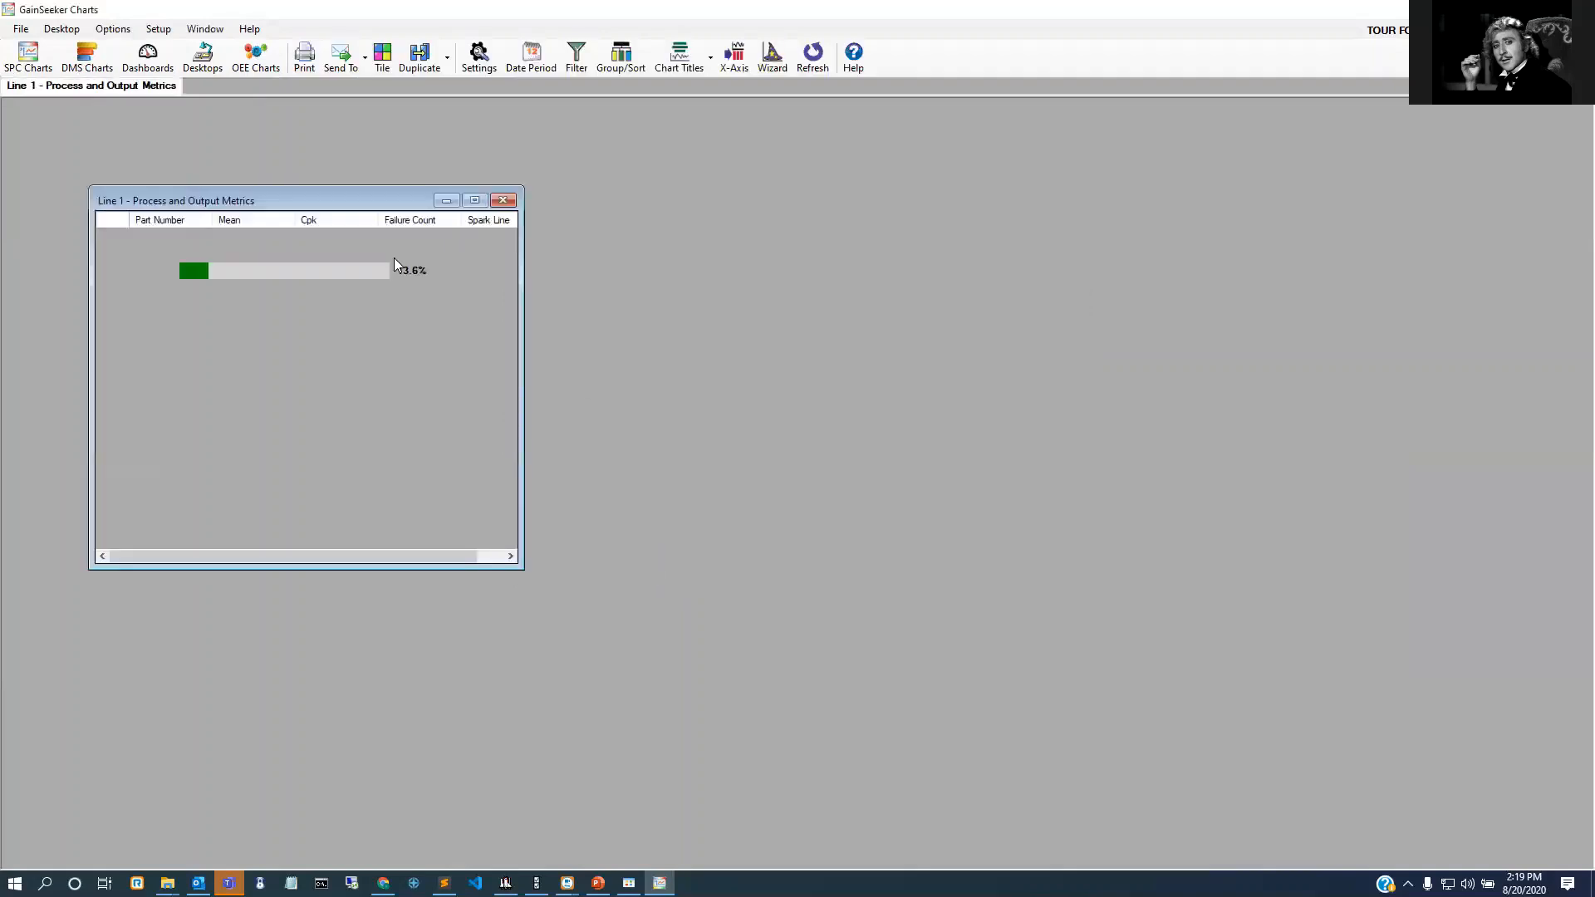
pyautogui.moveTo(310, 199); pyautogui.dragTo(311, 166)
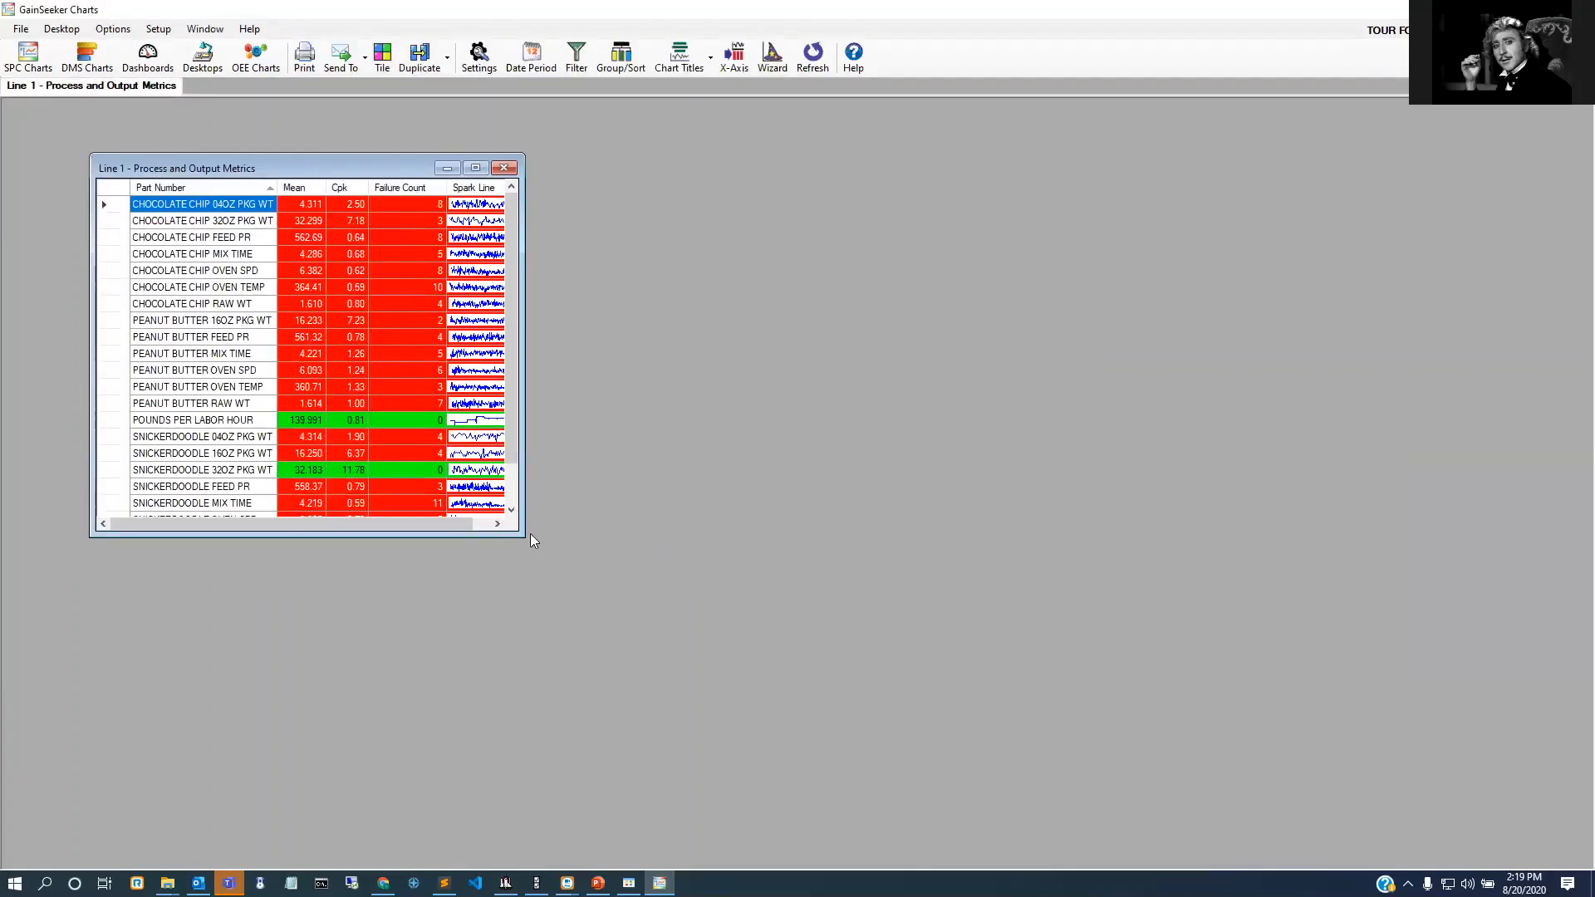
pyautogui.moveTo(522, 536); pyautogui.dragTo(586, 616)
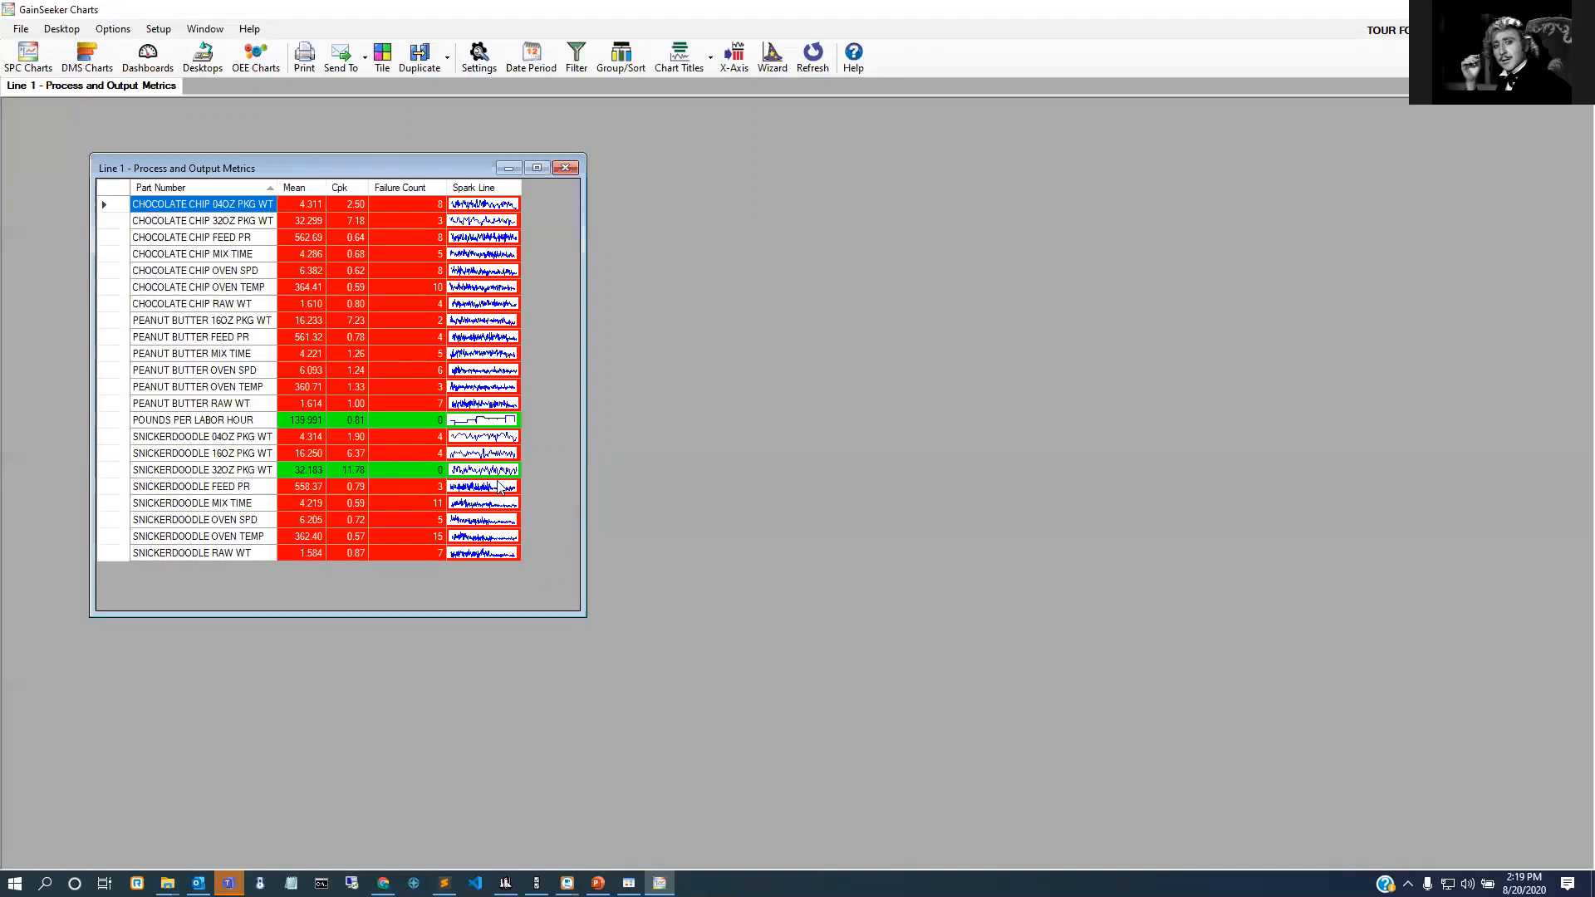
# Step: View all the data behind the PEANUT BUTTER RAW WT mean and close the data table
pyautogui.click(313, 404)
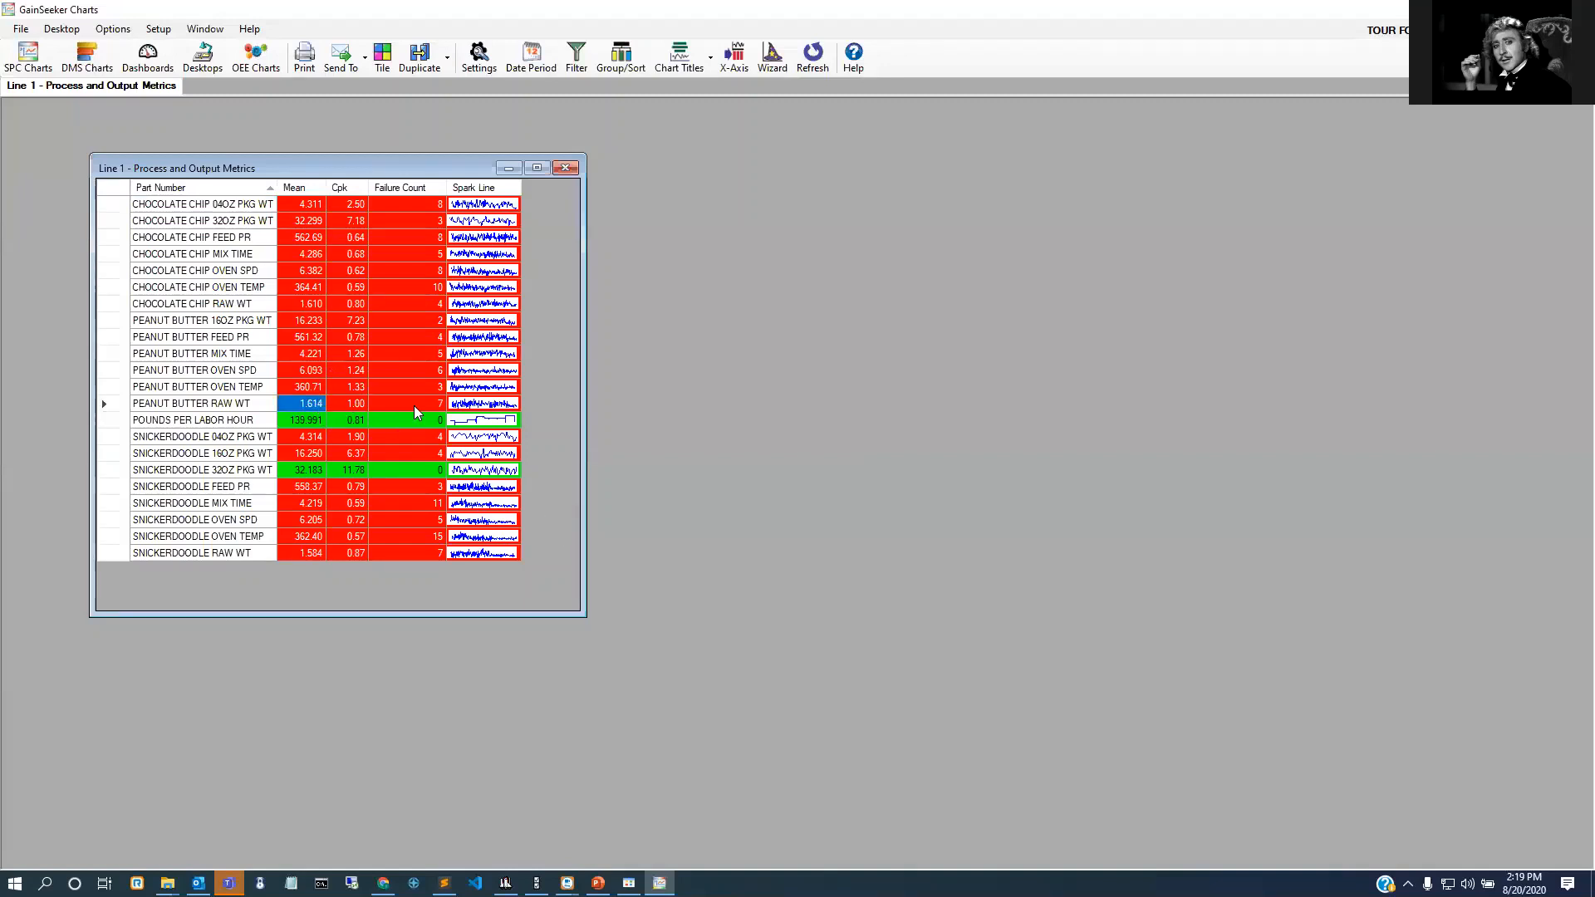
pyautogui.rightClick(308, 409)
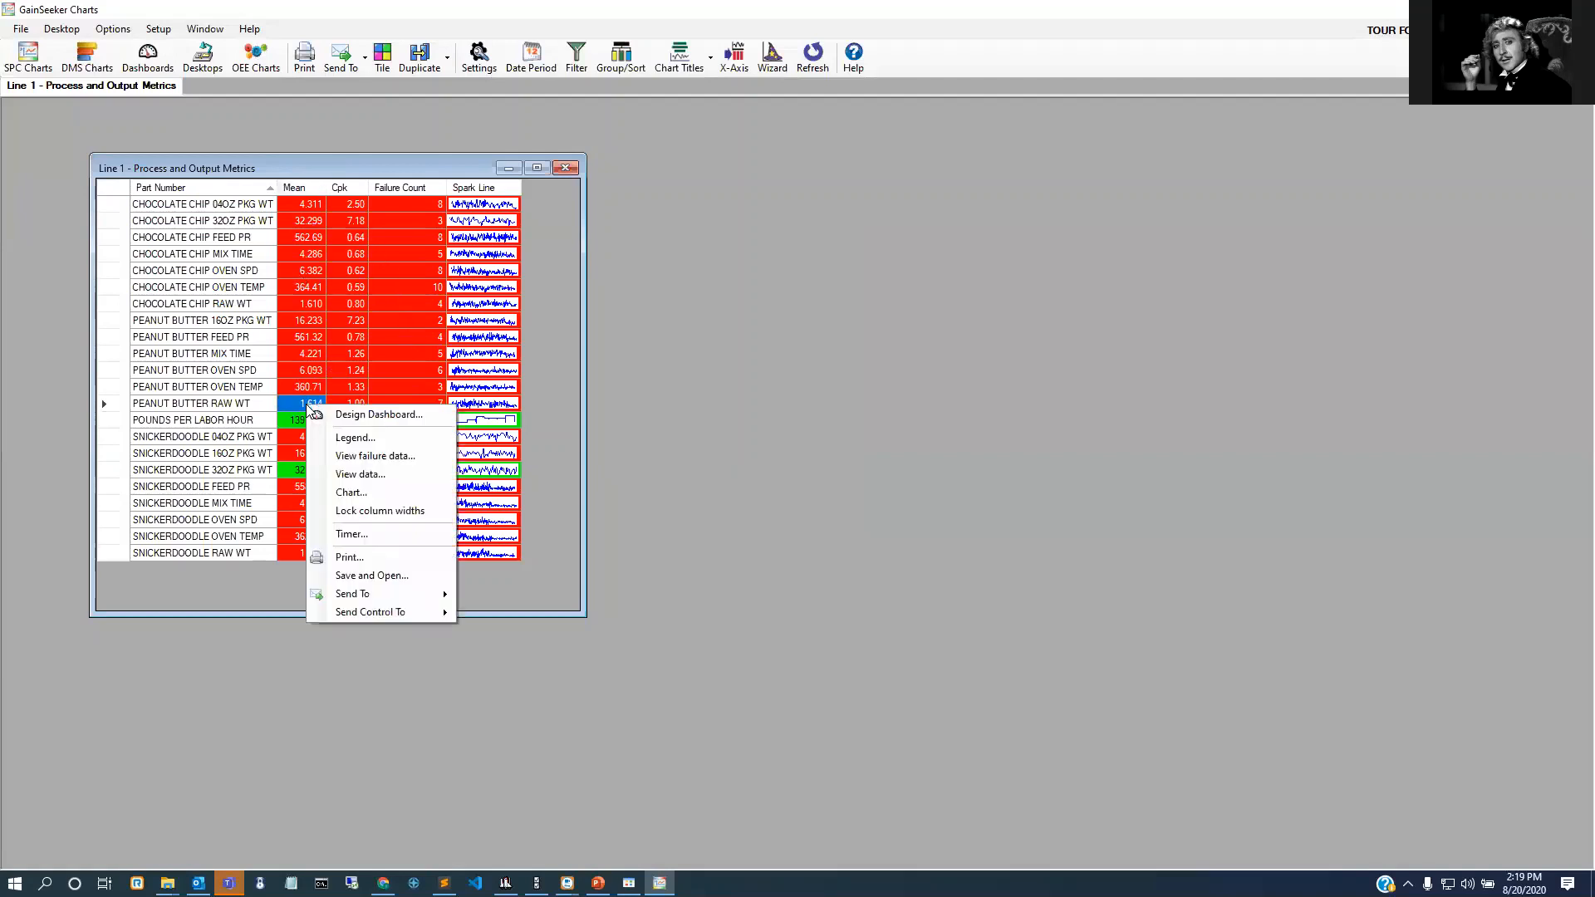
pyautogui.click(361, 476)
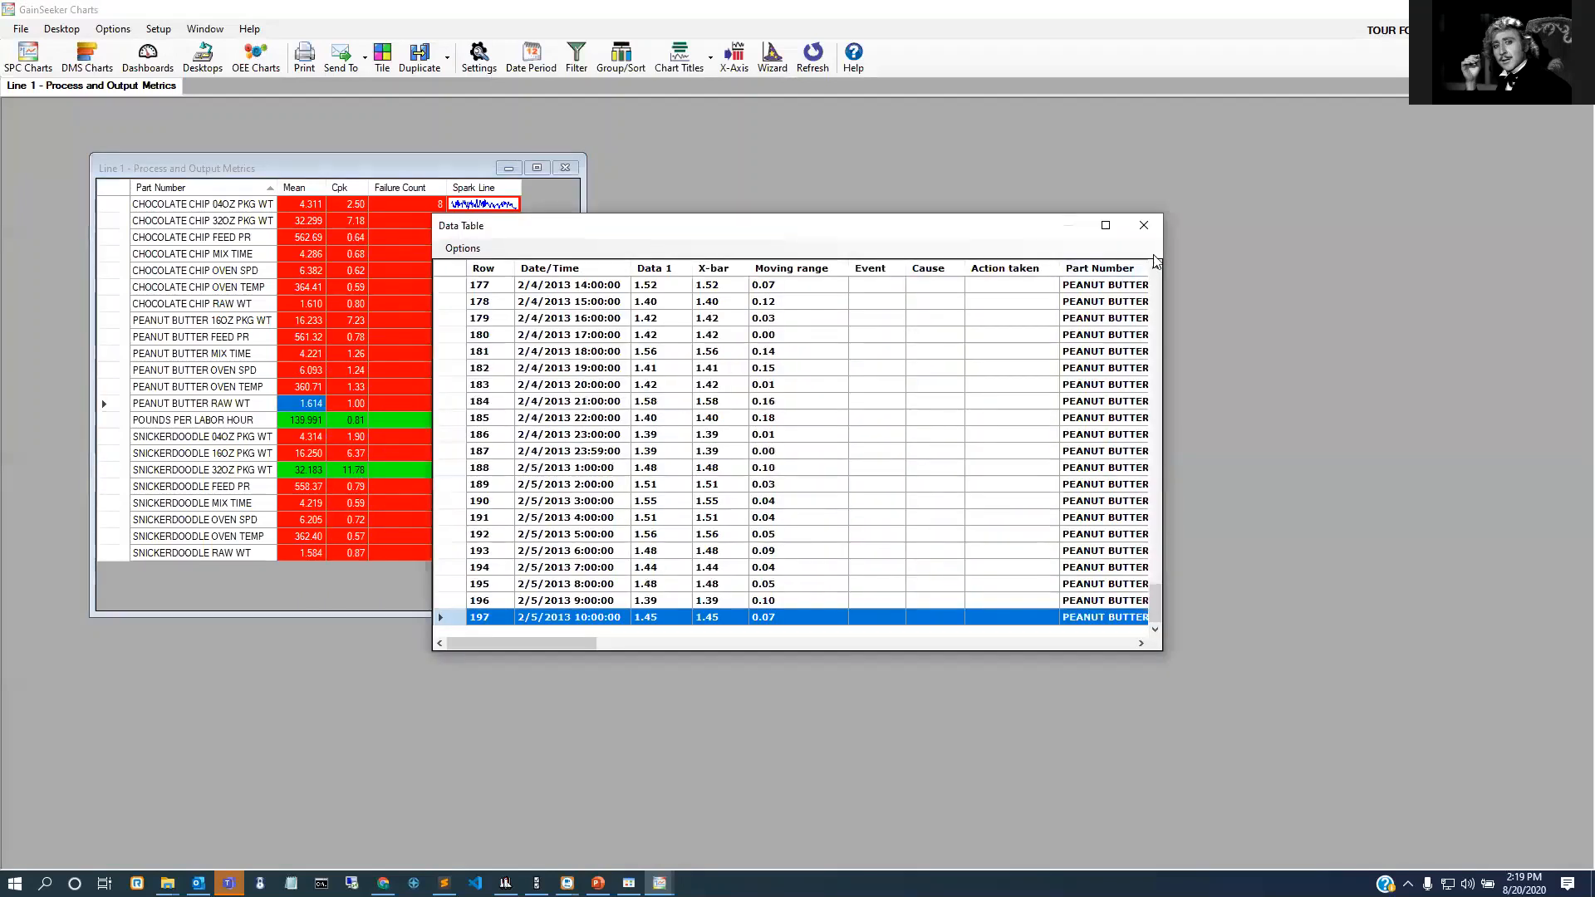
pyautogui.click(1144, 225)
# Step: View only the failure data for the PEANUT BUTTER RAW WT mean beside the dashboard, and close the data table
pyautogui.rightClick(312, 408)
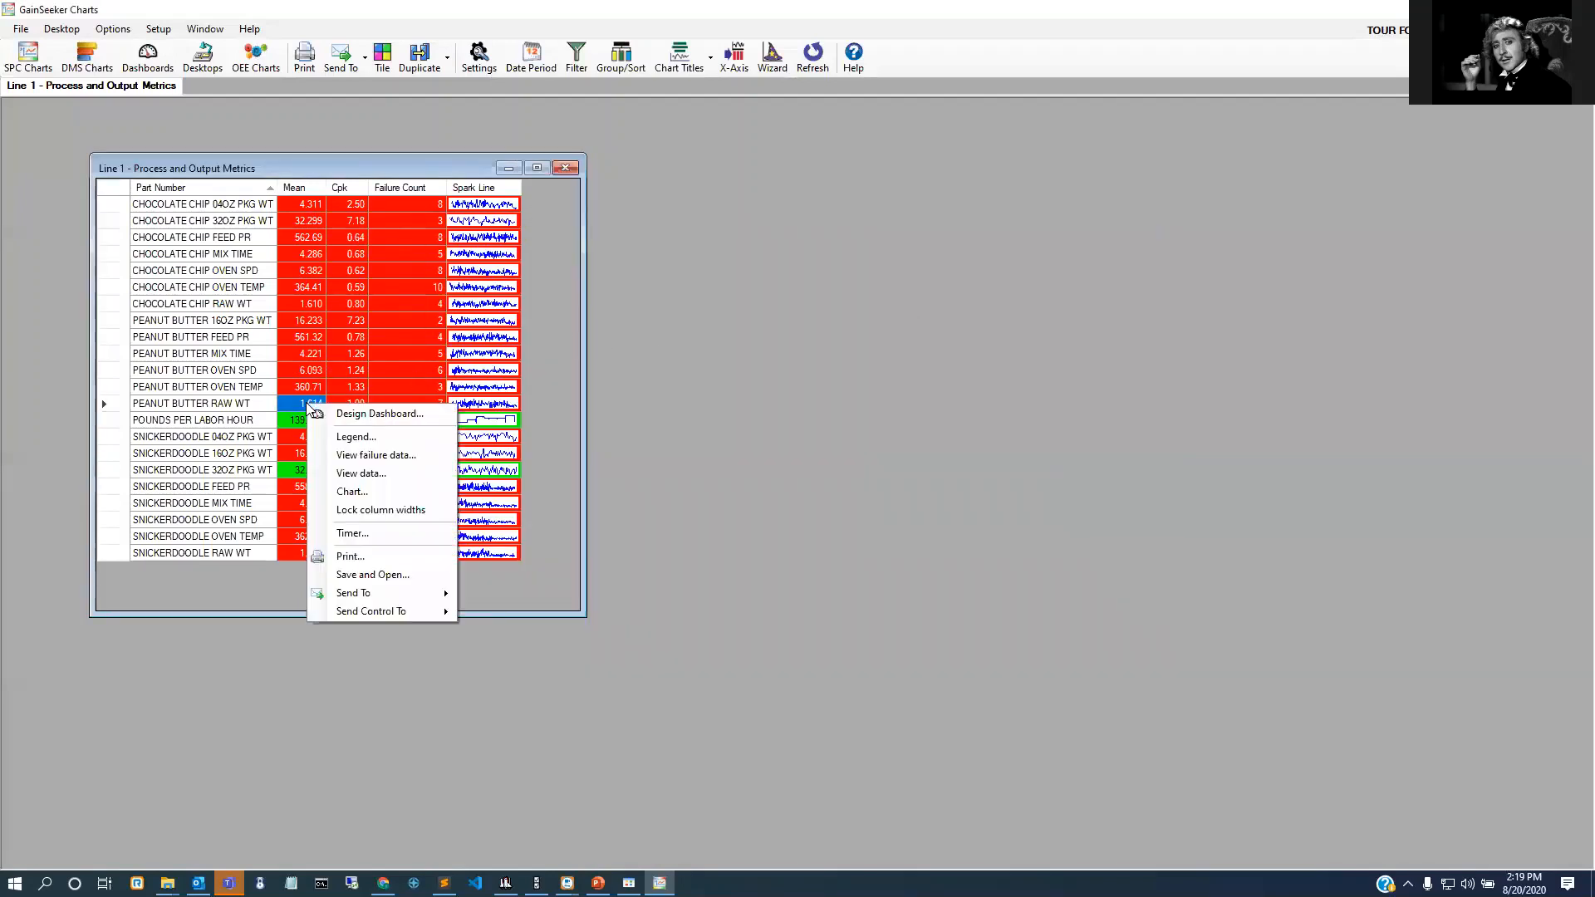
pyautogui.click(352, 455)
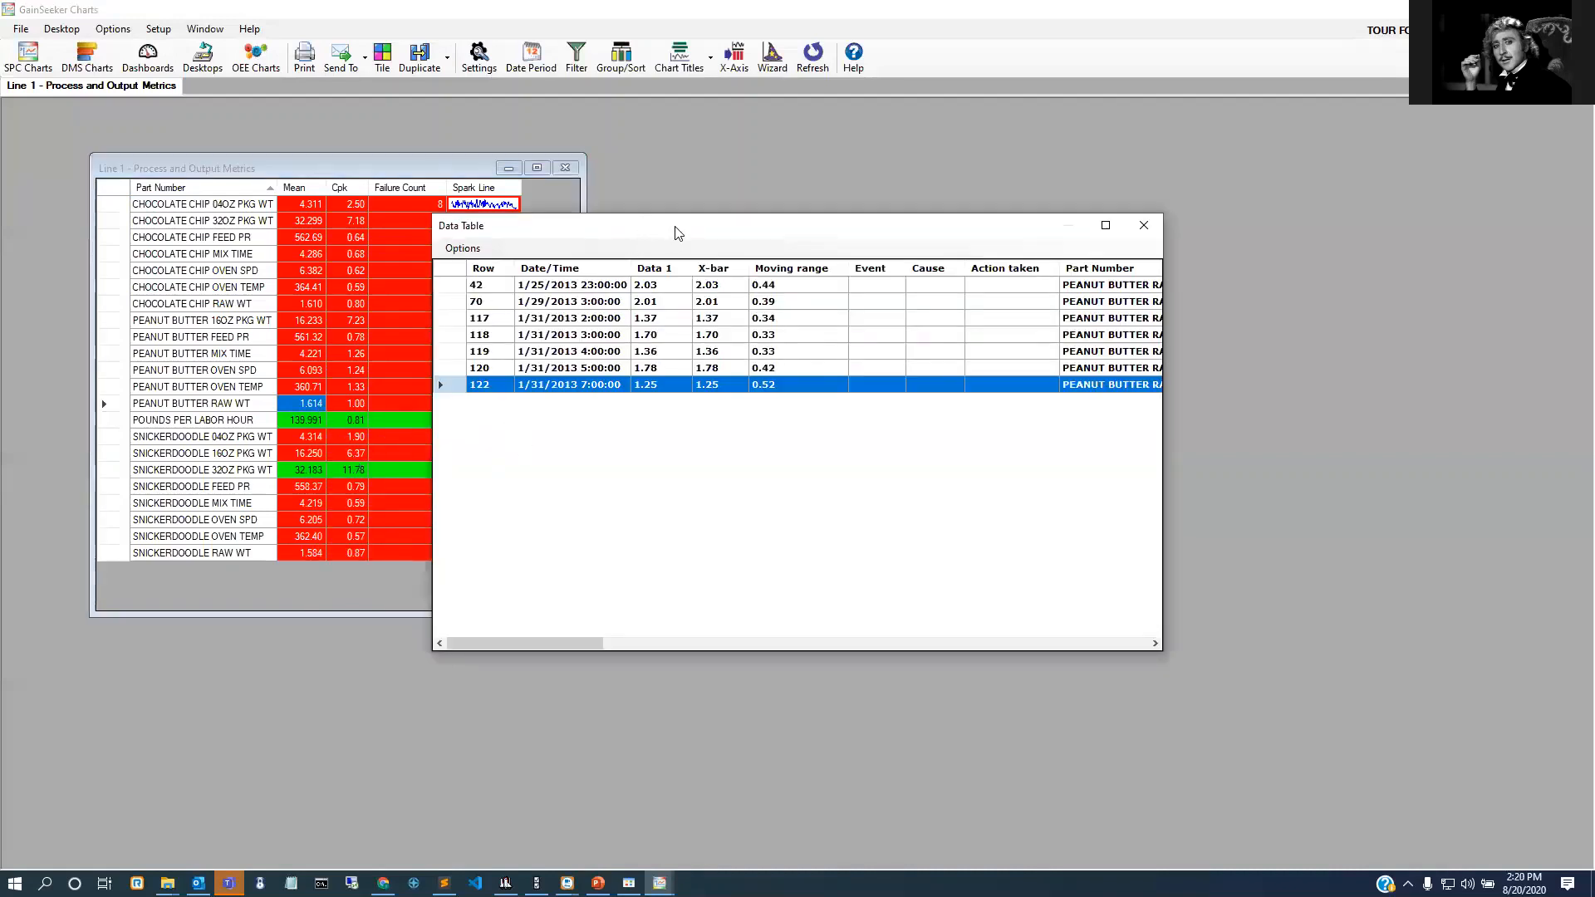
pyautogui.moveTo(678, 232); pyautogui.dragTo(857, 247)
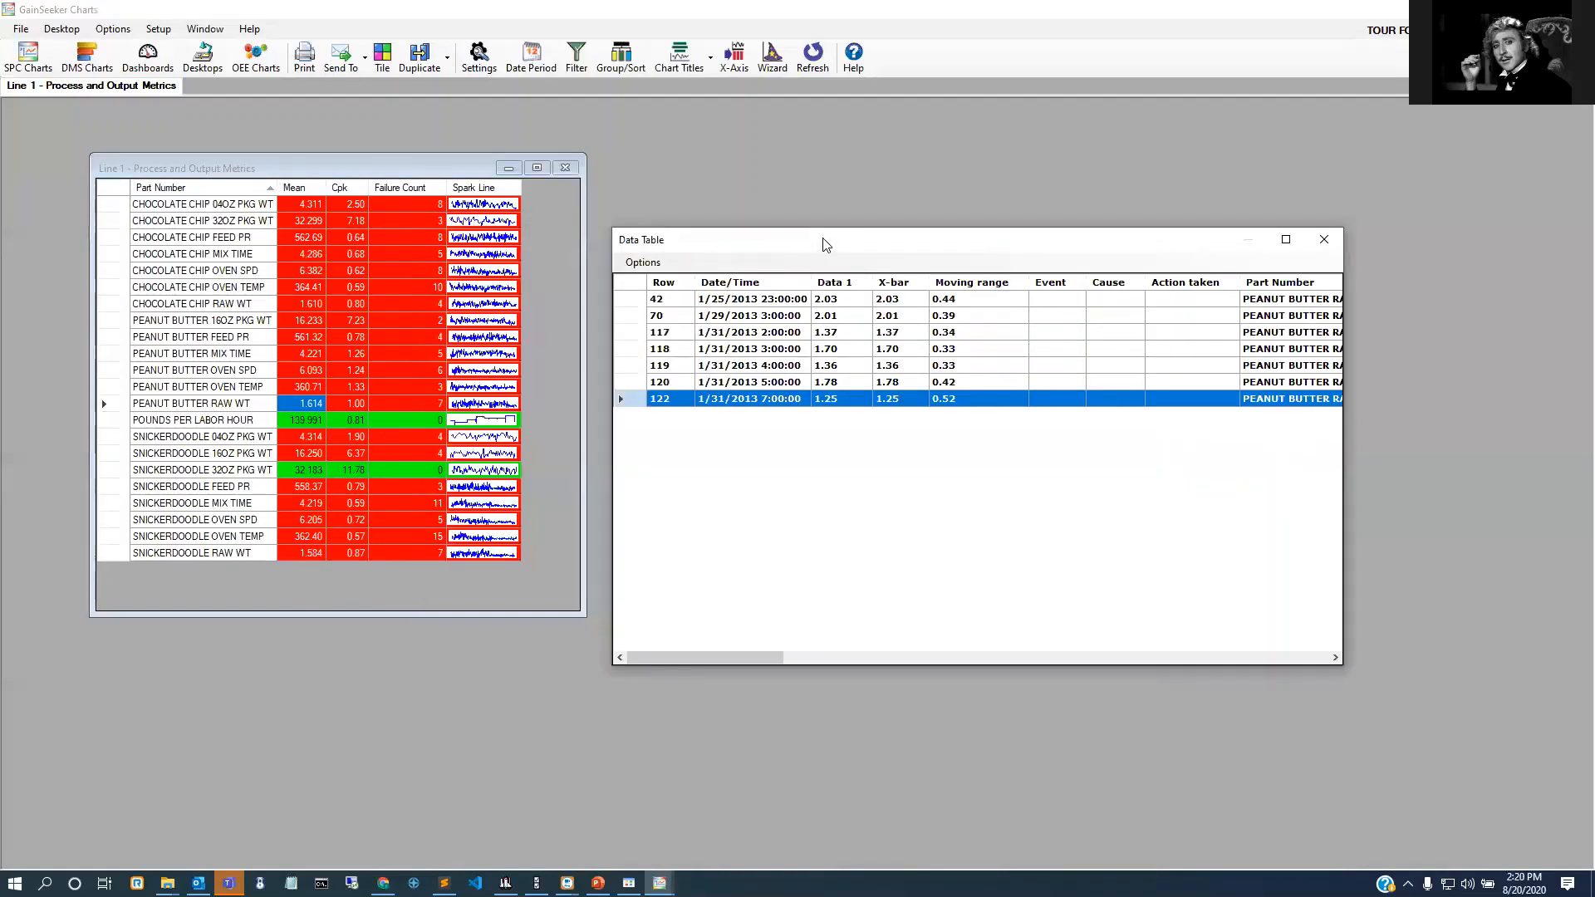
pyautogui.click(1325, 239)
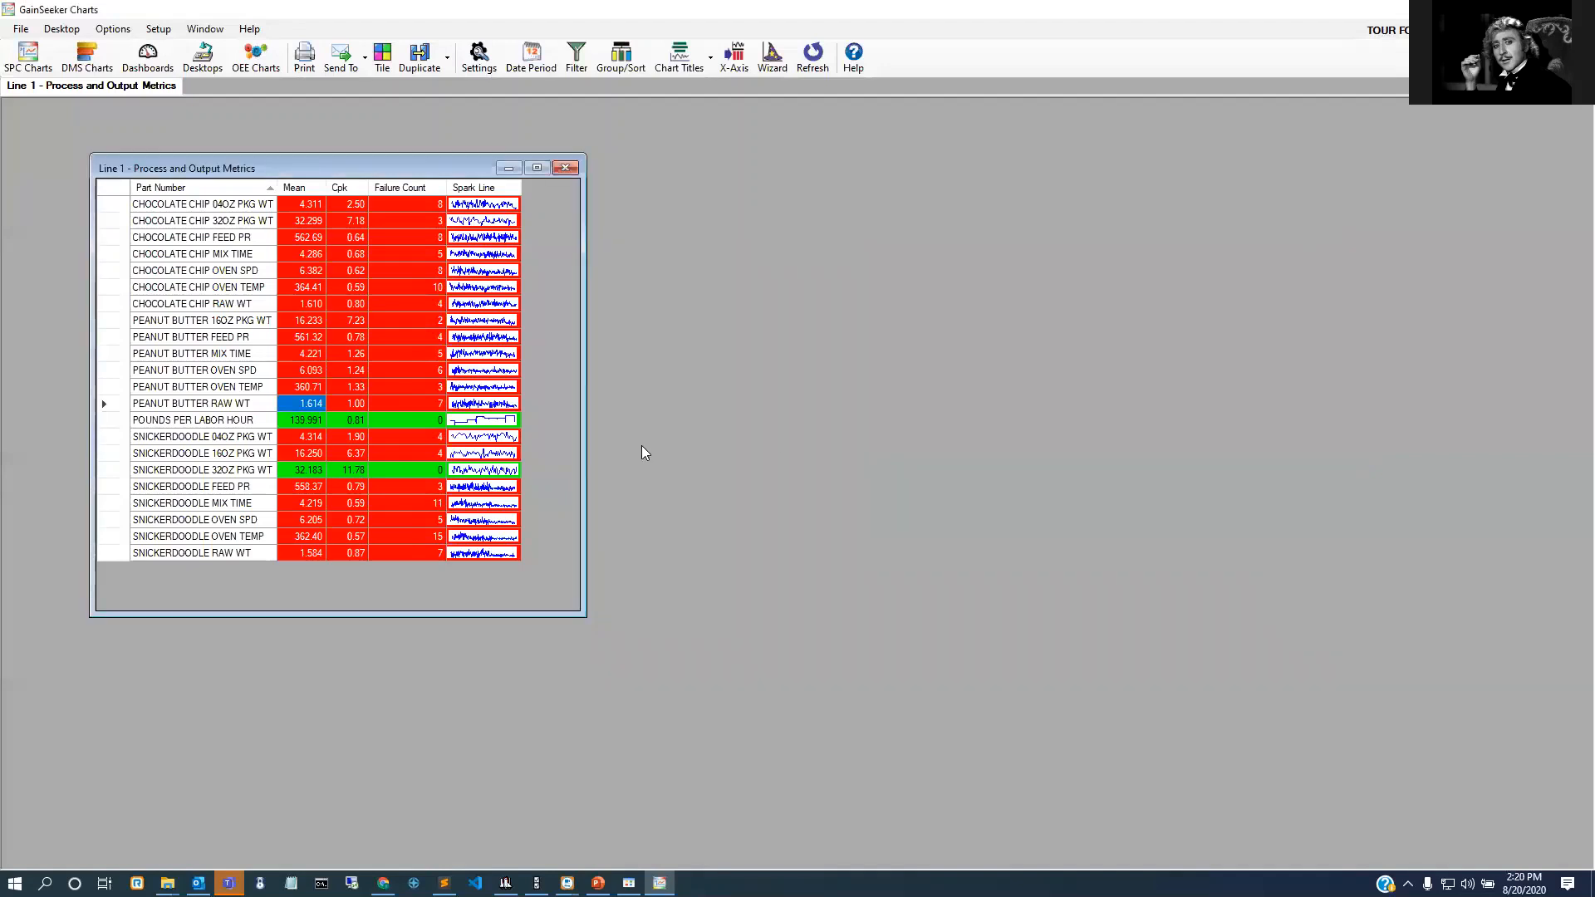
# Step: Draw a Control Chart for PEANUT BUTTER RAW WT from its mean cell in the dashboard
pyautogui.rightClick(306, 404)
pyautogui.click(370, 490)
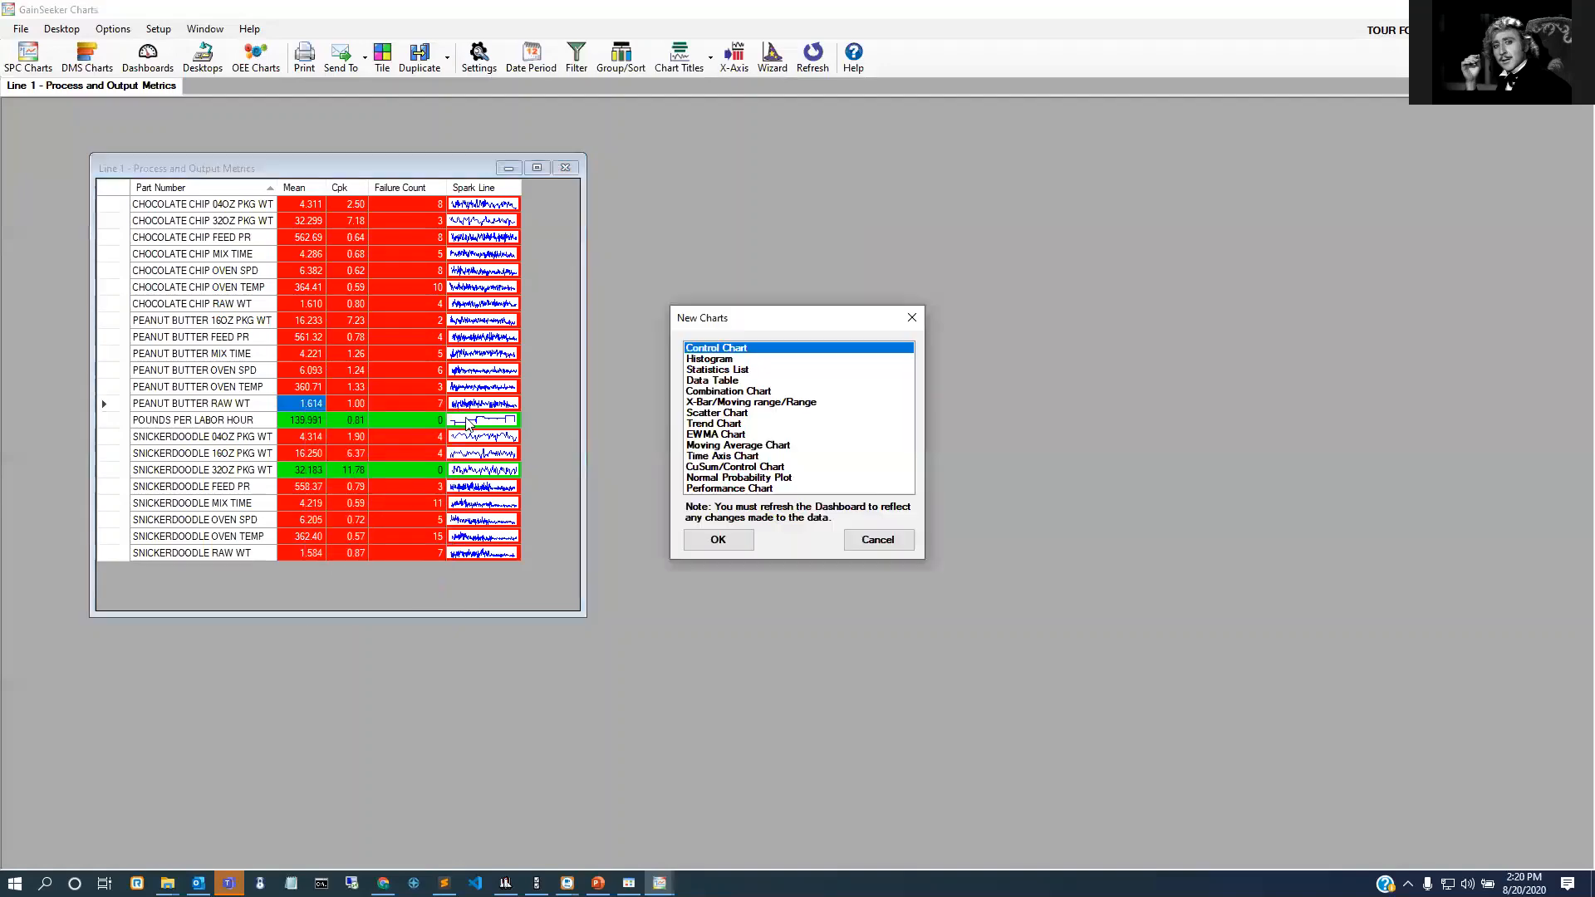
pyautogui.click(718, 540)
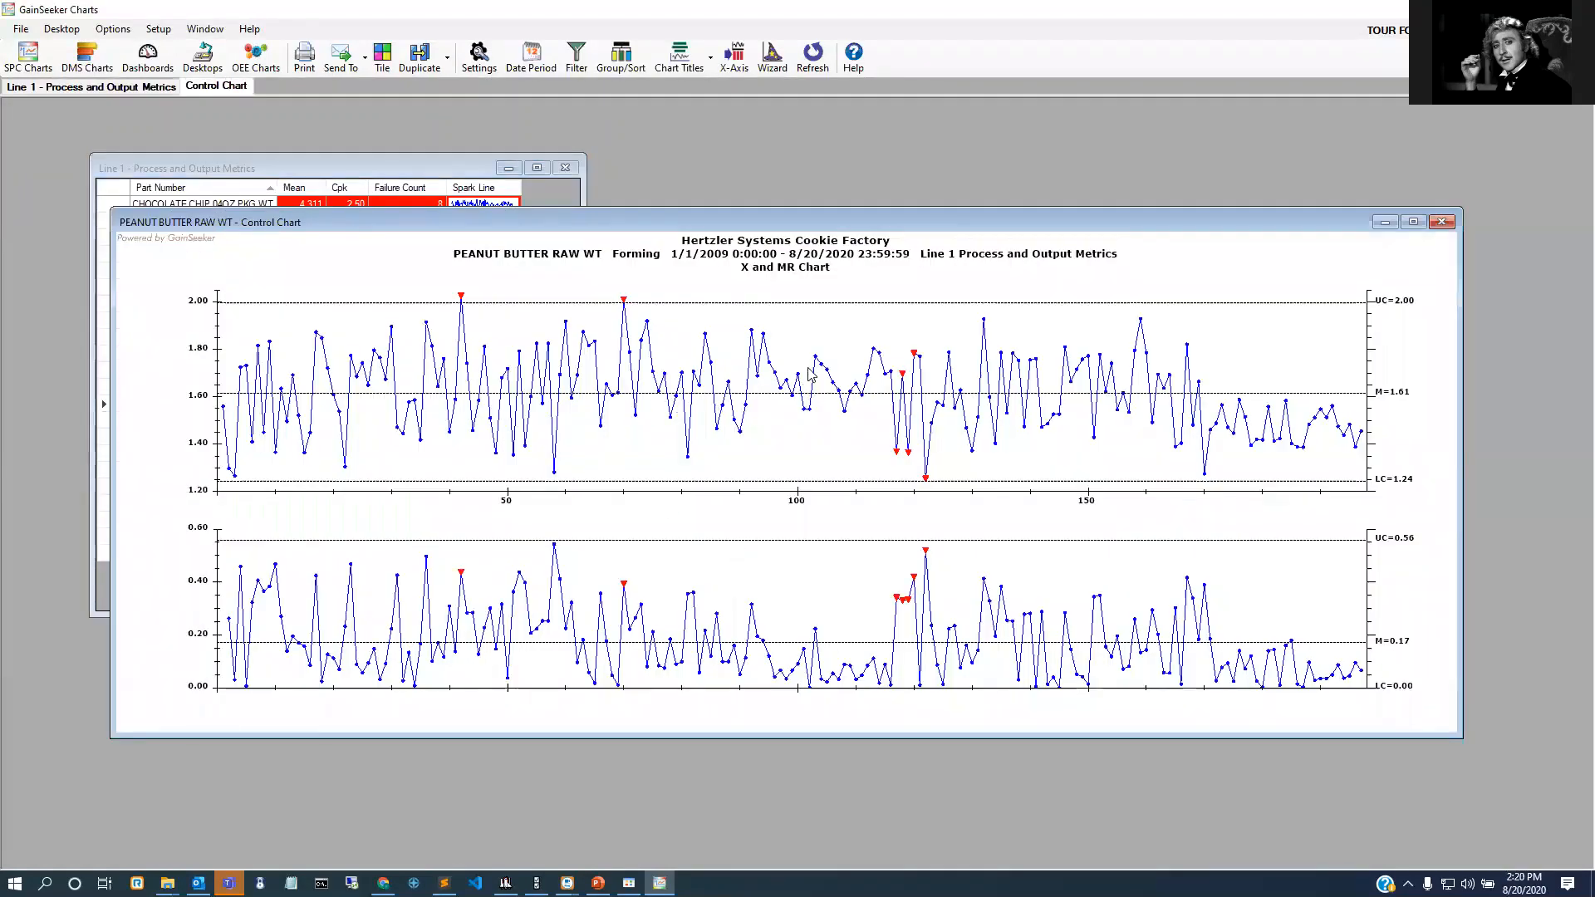
# Step: Run the Variation Wizard on the PEANUT BUTTER RAW WT chart ranked by impact, chart the resulting operator grouping, and close both charts
pyautogui.rightClick(845, 332)
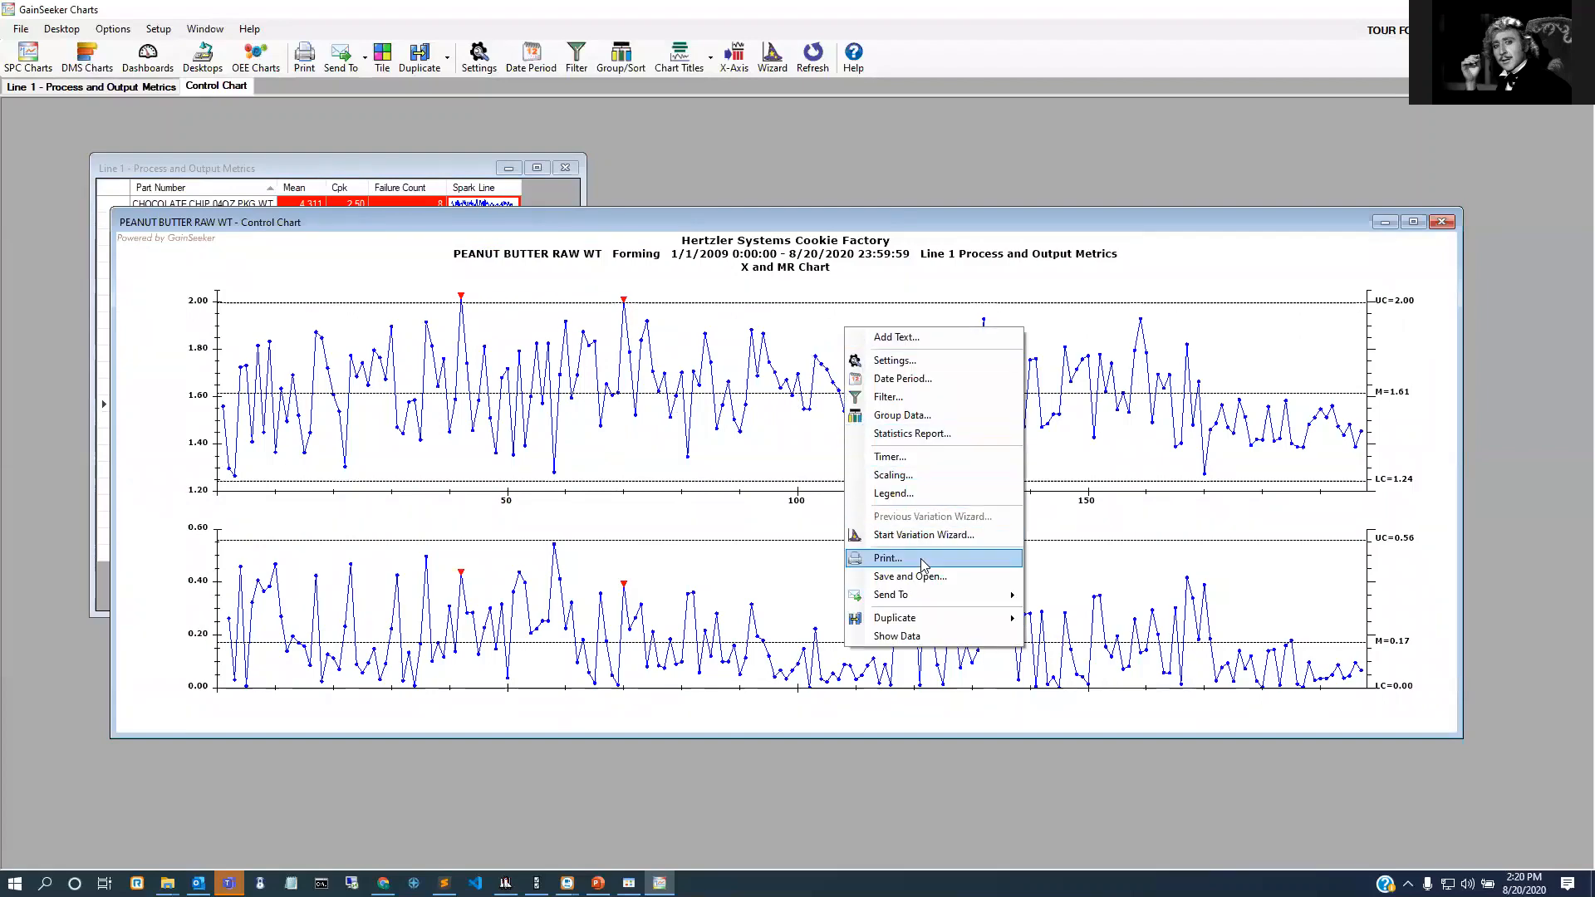
pyautogui.click(924, 535)
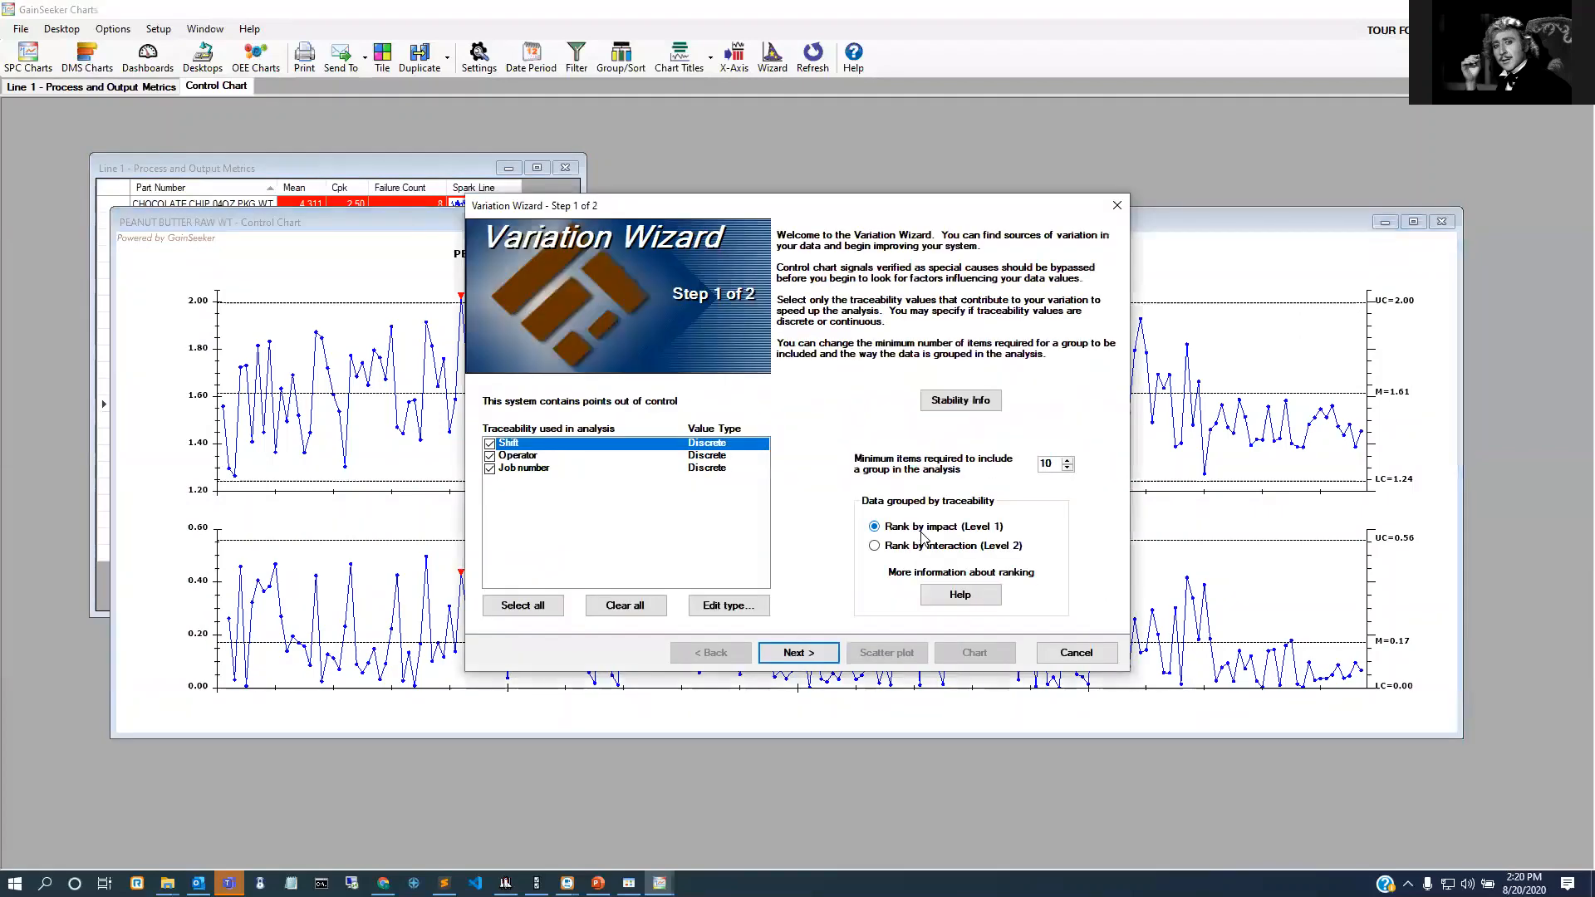
pyautogui.click(821, 653)
pyautogui.click(968, 654)
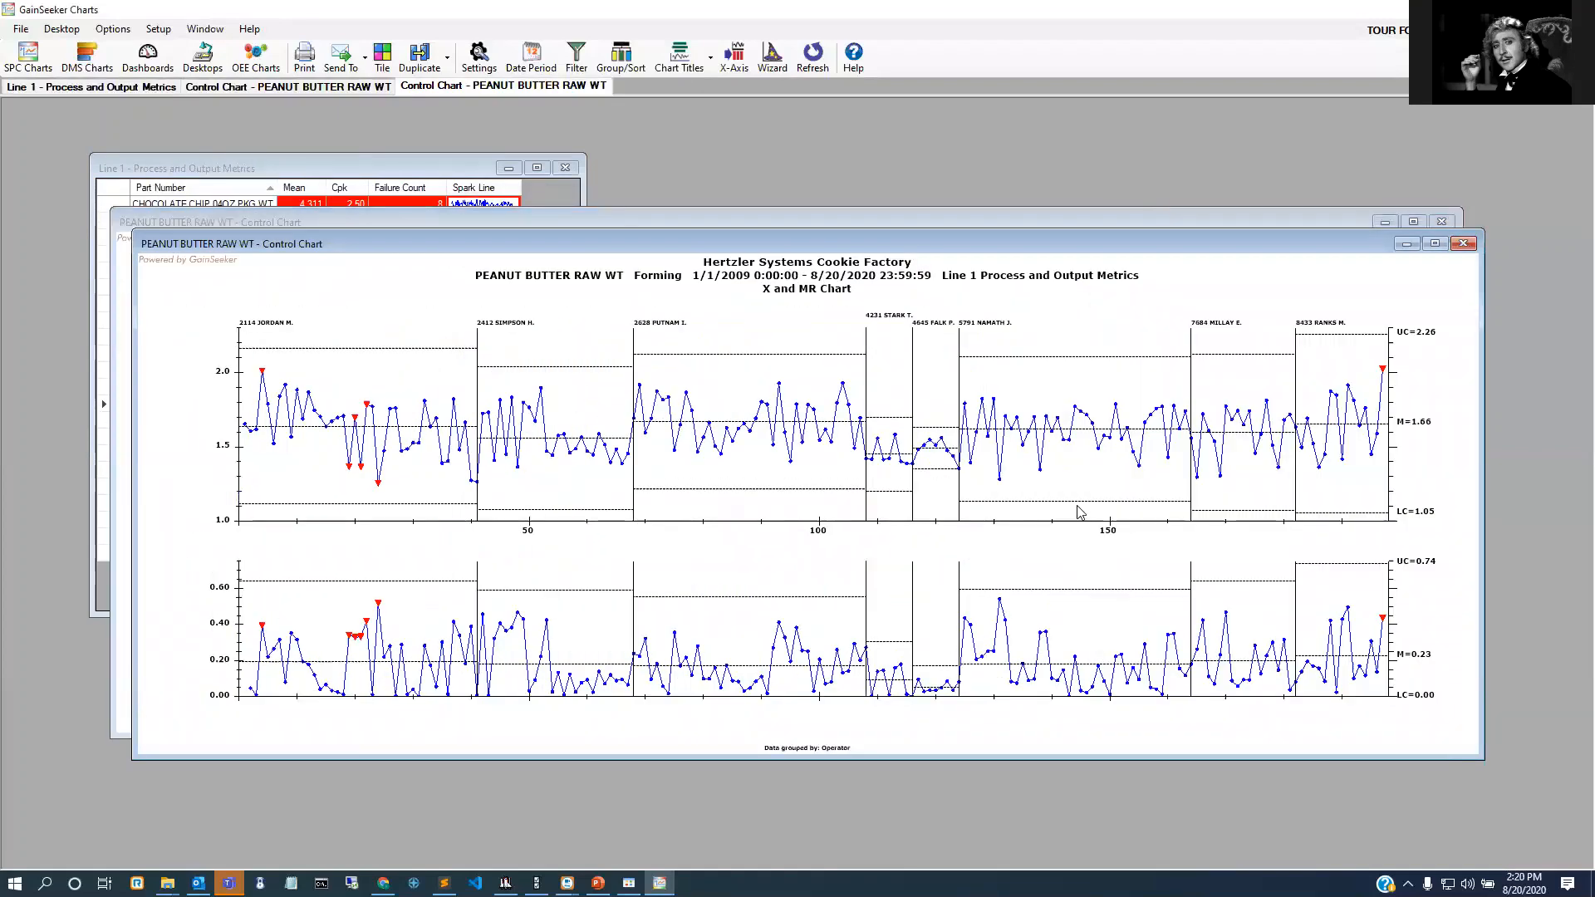
pyautogui.click(1463, 243)
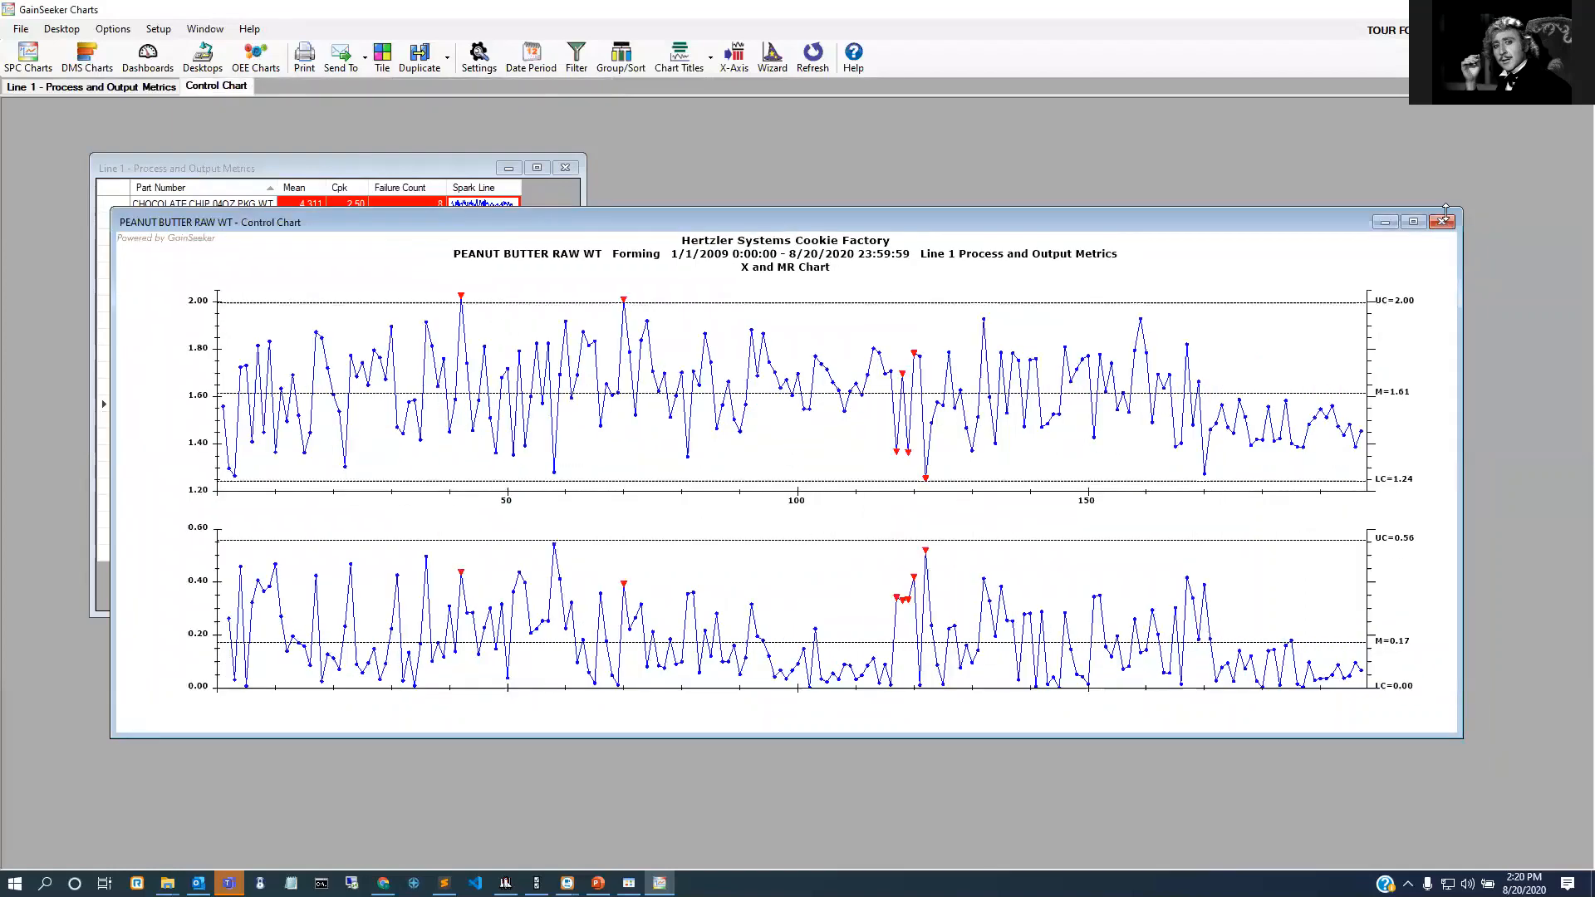
pyautogui.click(1442, 223)
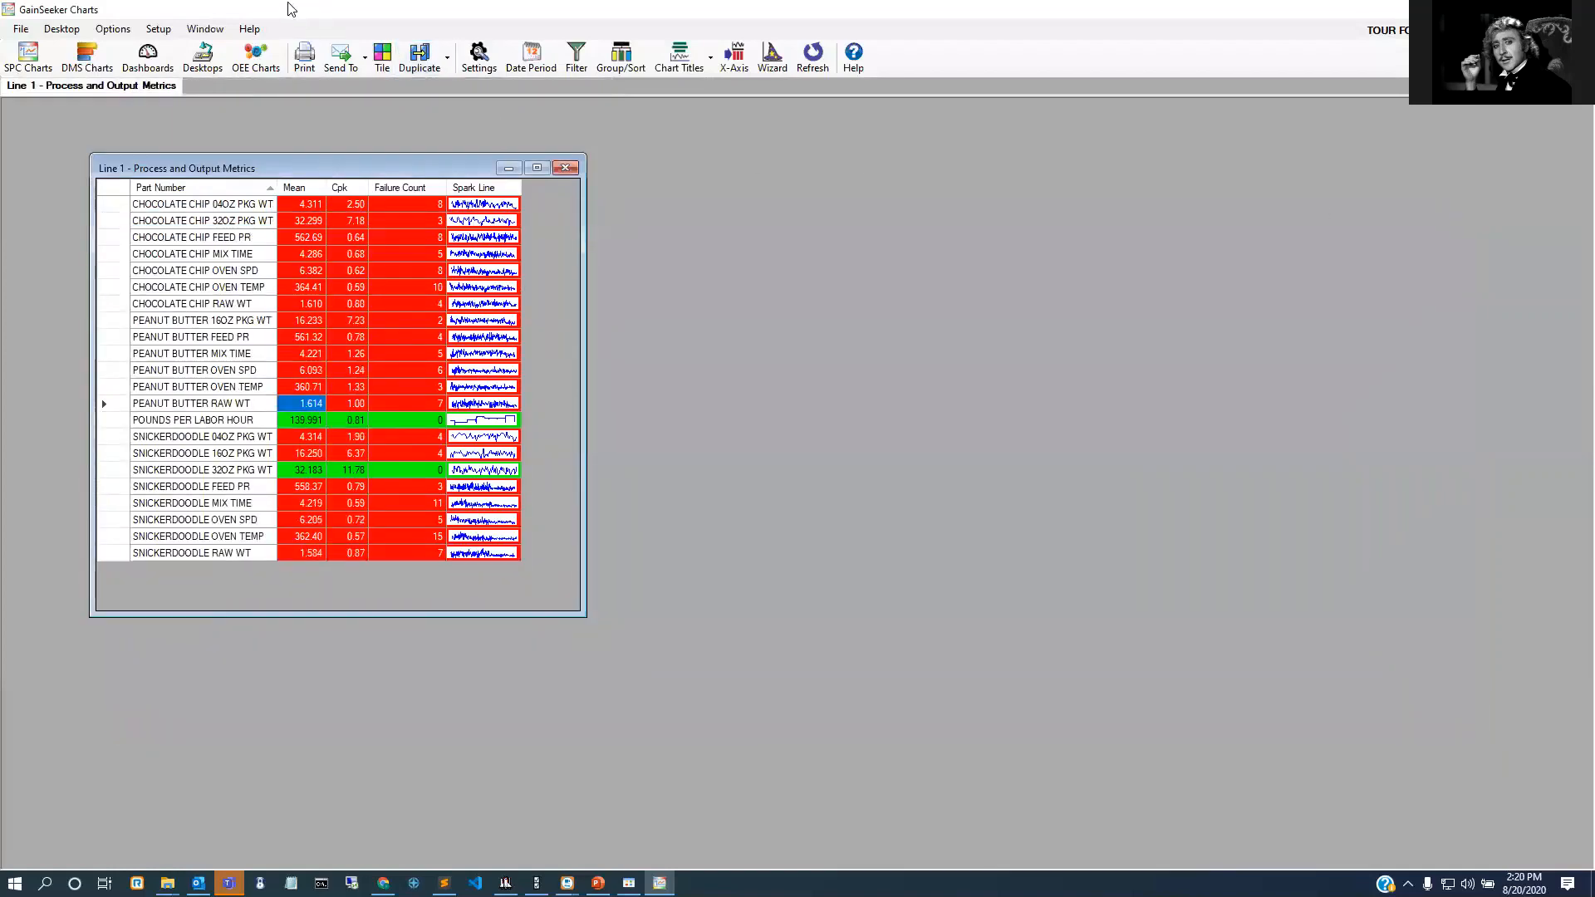
# Step: Start opening "Line 1 - Process and Output Metrics" with changes, and check its retrieval and date period options without changing them
pyautogui.click(149, 56)
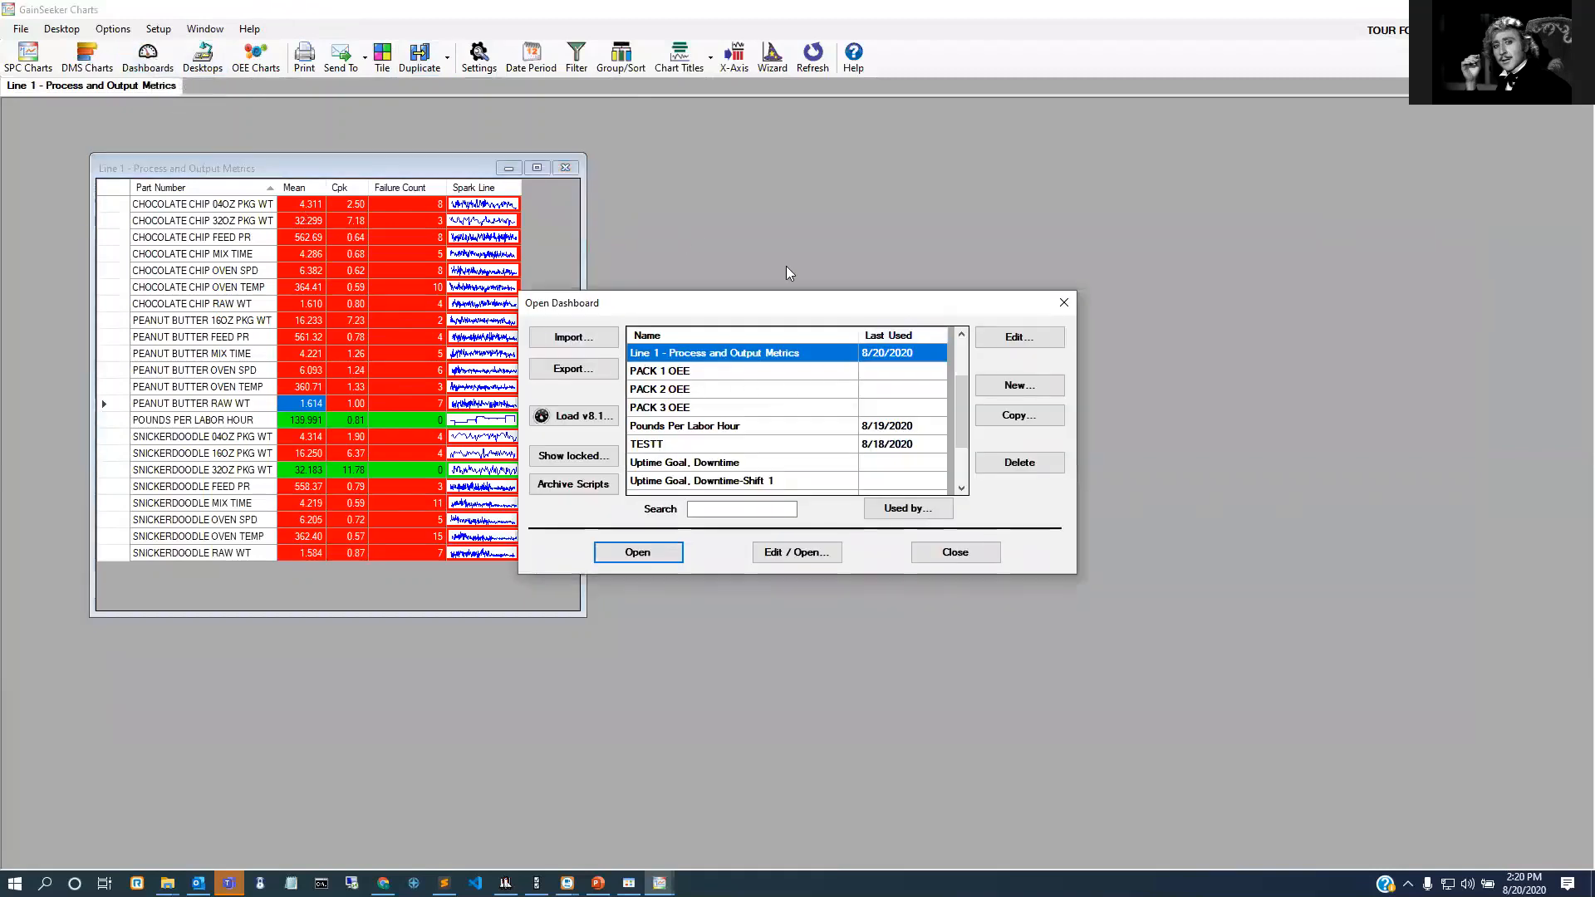
pyautogui.scroll(2, 838, 386)
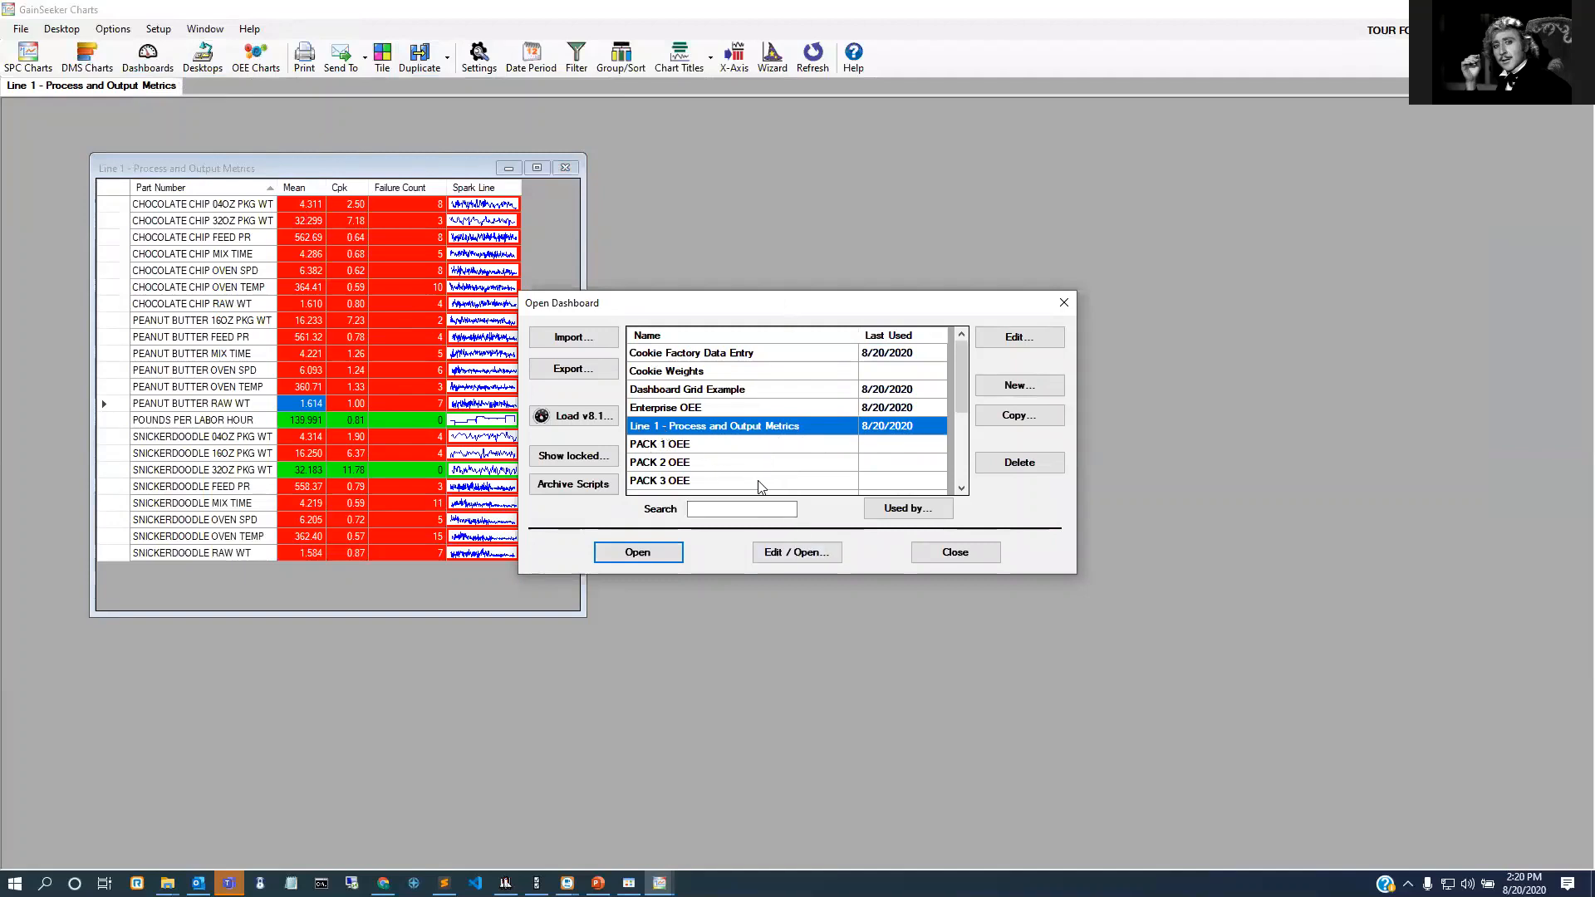
pyautogui.click(798, 560)
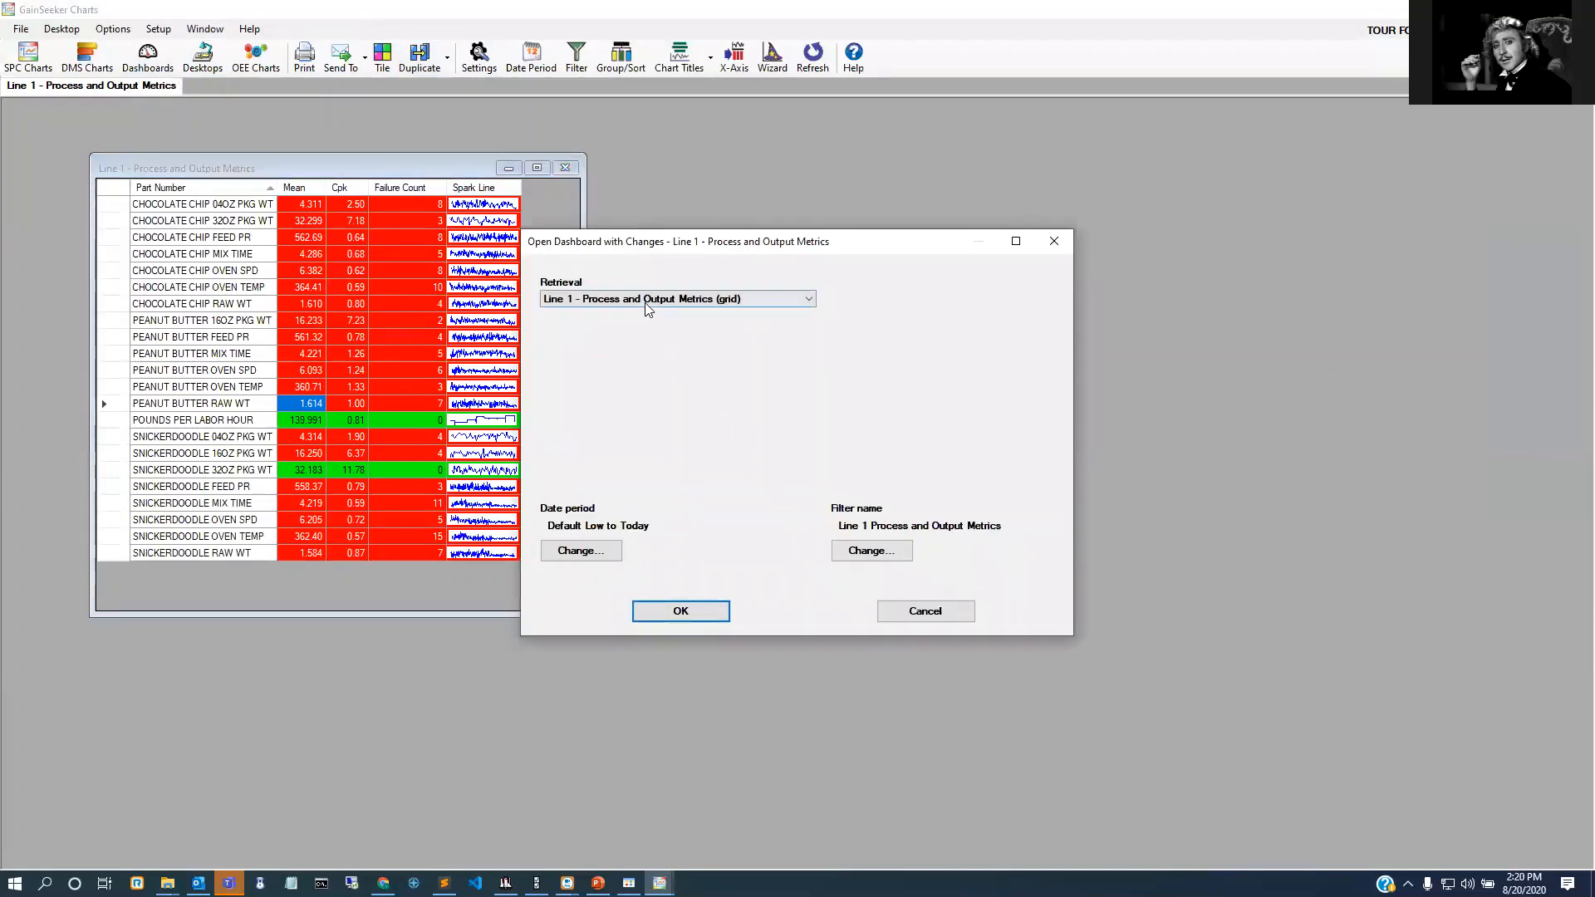
pyautogui.click(648, 304)
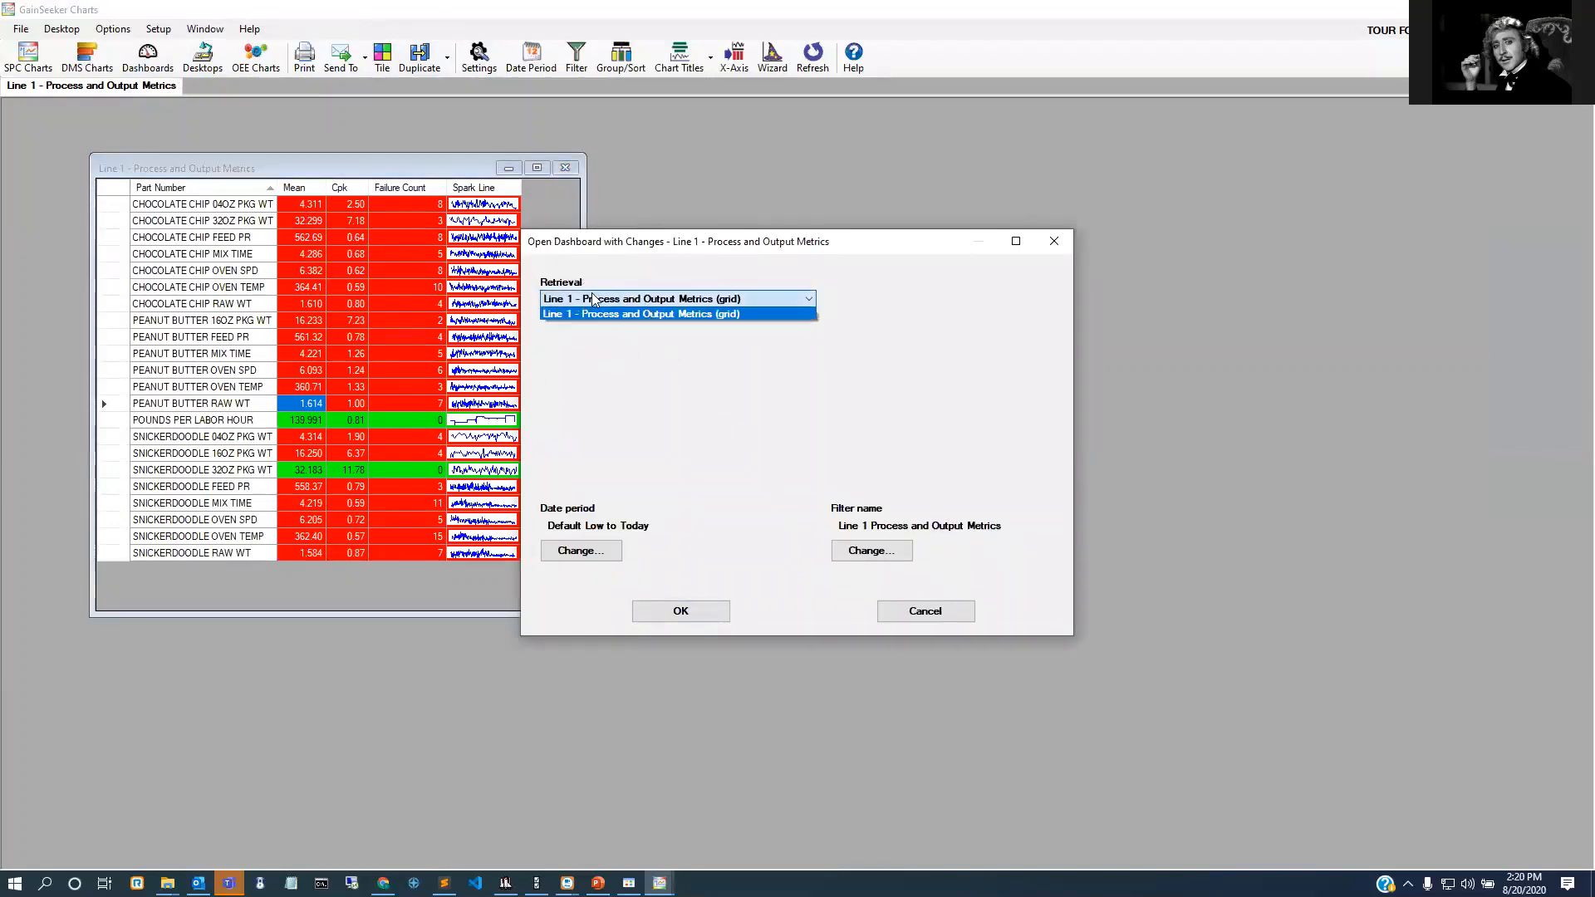
pyautogui.click(589, 316)
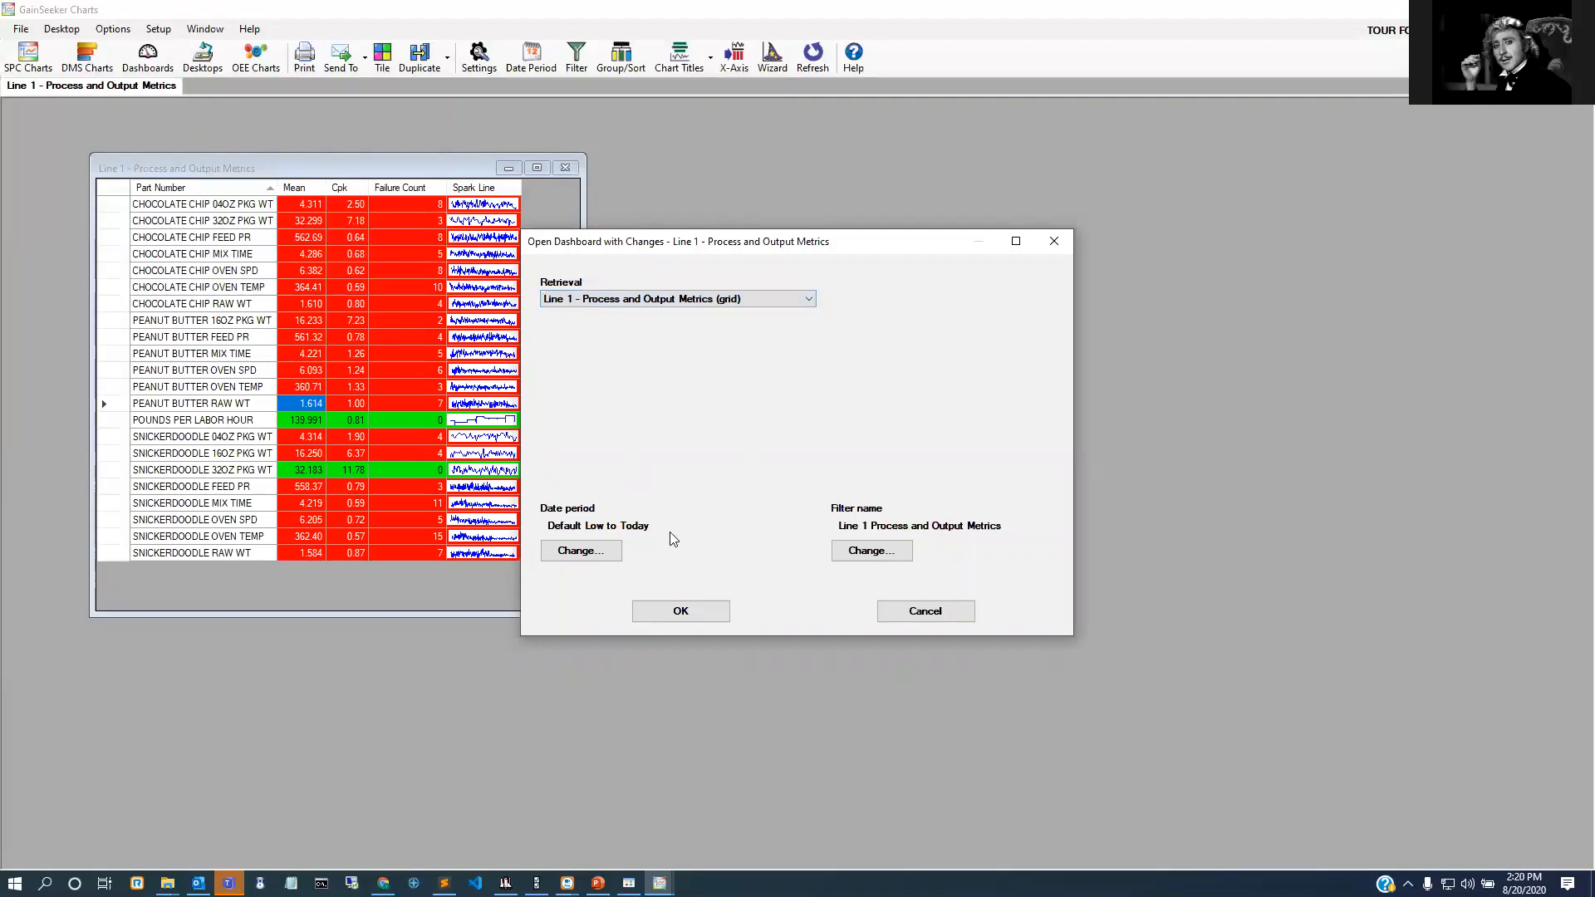
pyautogui.click(610, 549)
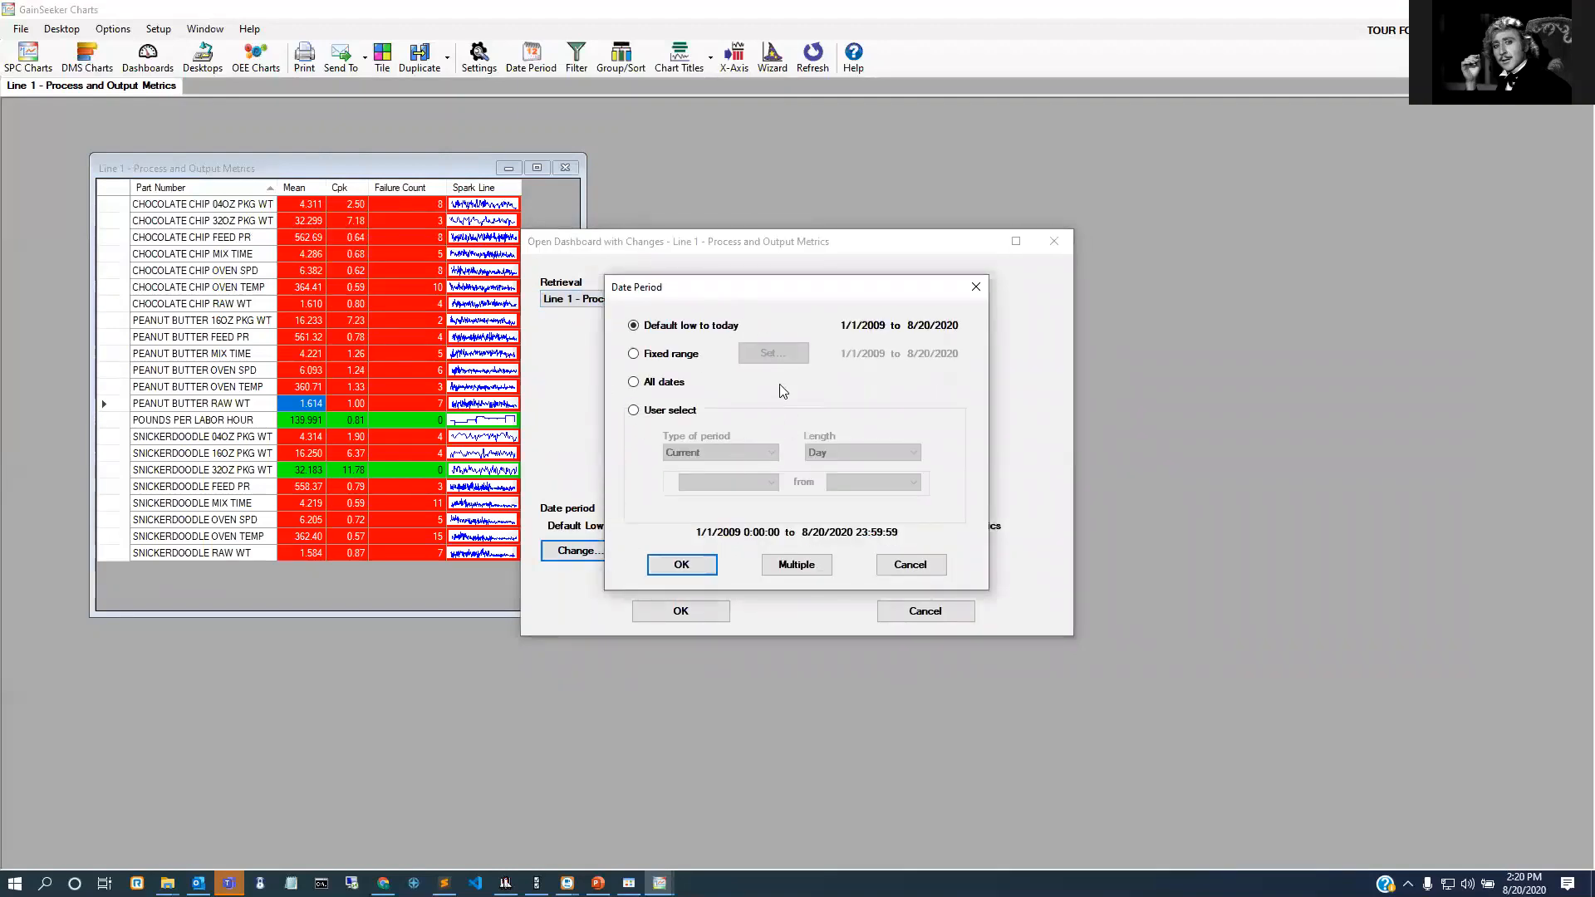
pyautogui.click(909, 568)
# Step: Set the dashboard's filter to "Line 2 Process and Output Metrics" and open it with that change
pyautogui.click(904, 556)
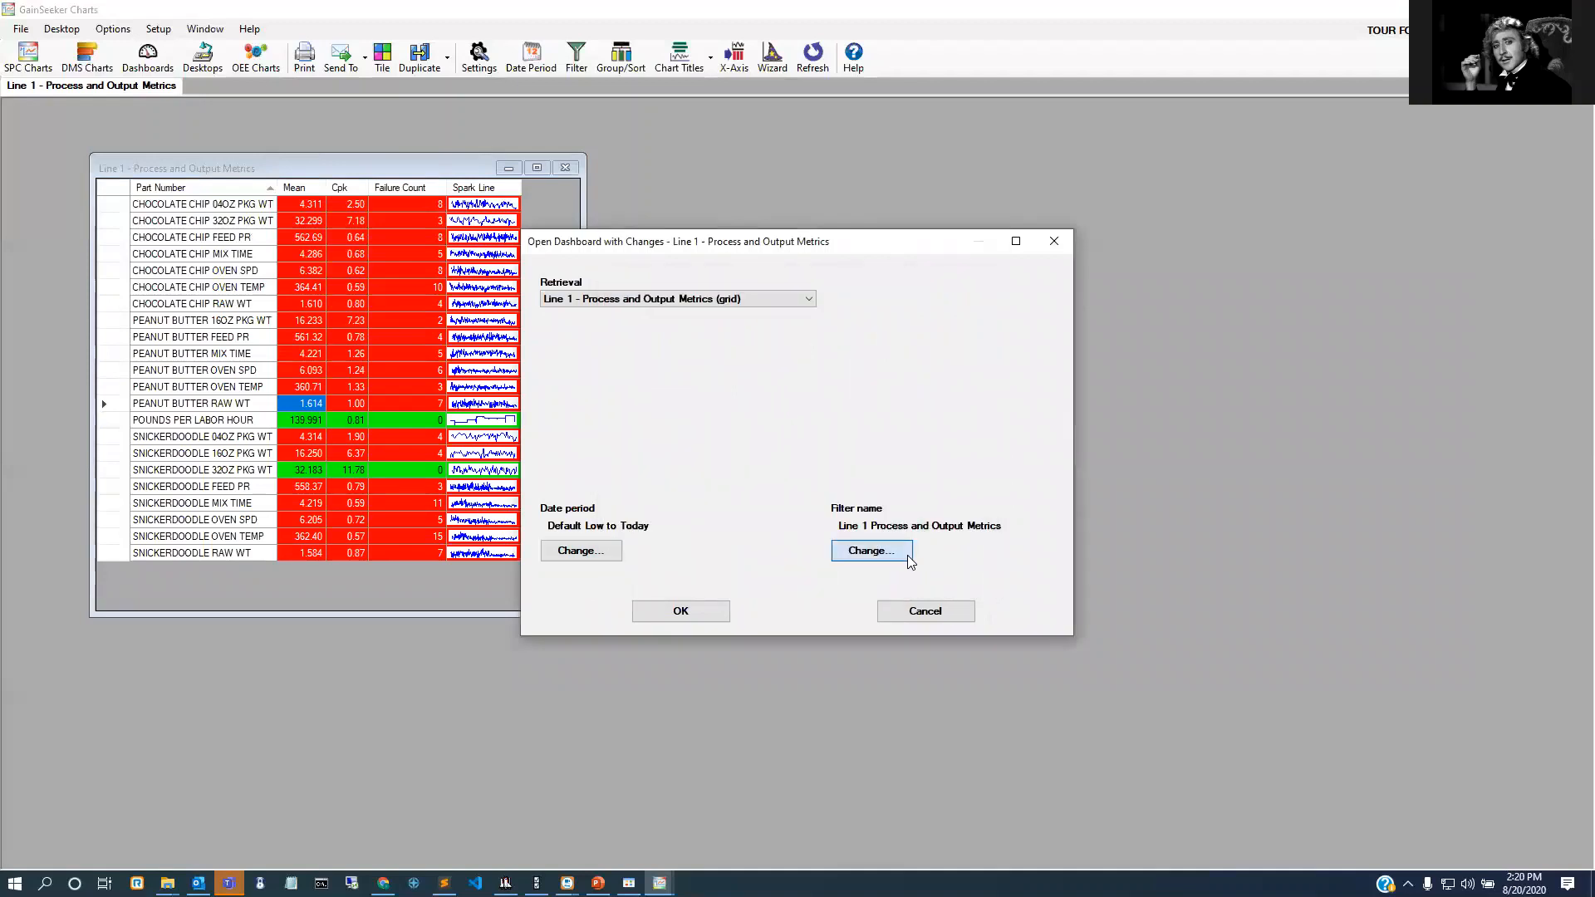
pyautogui.click(708, 434)
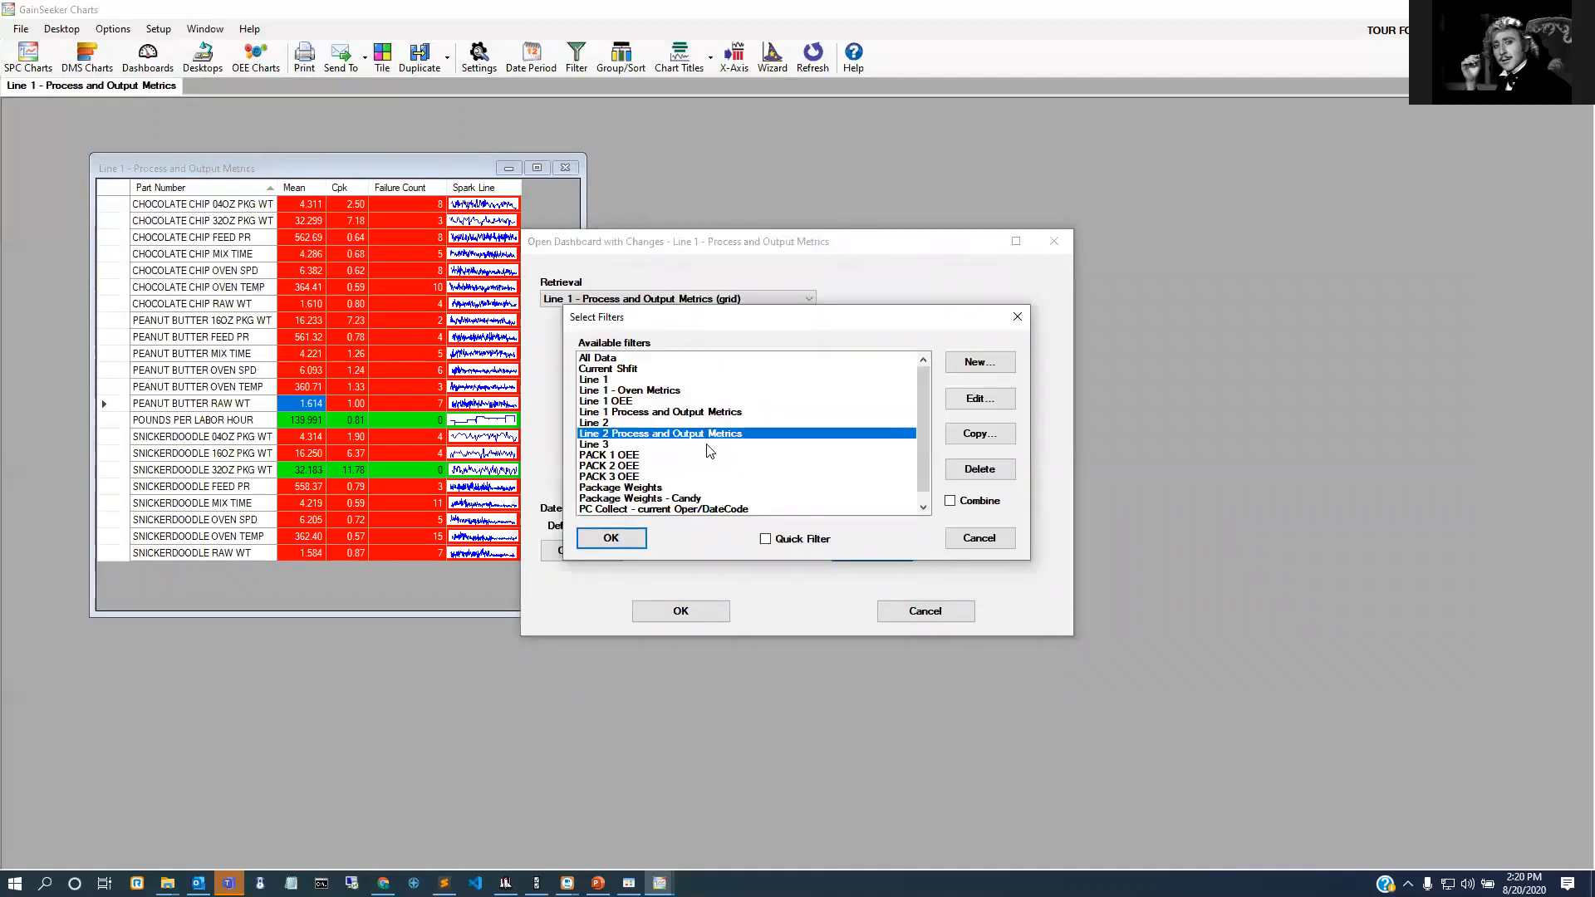
pyautogui.click(637, 539)
pyautogui.click(675, 620)
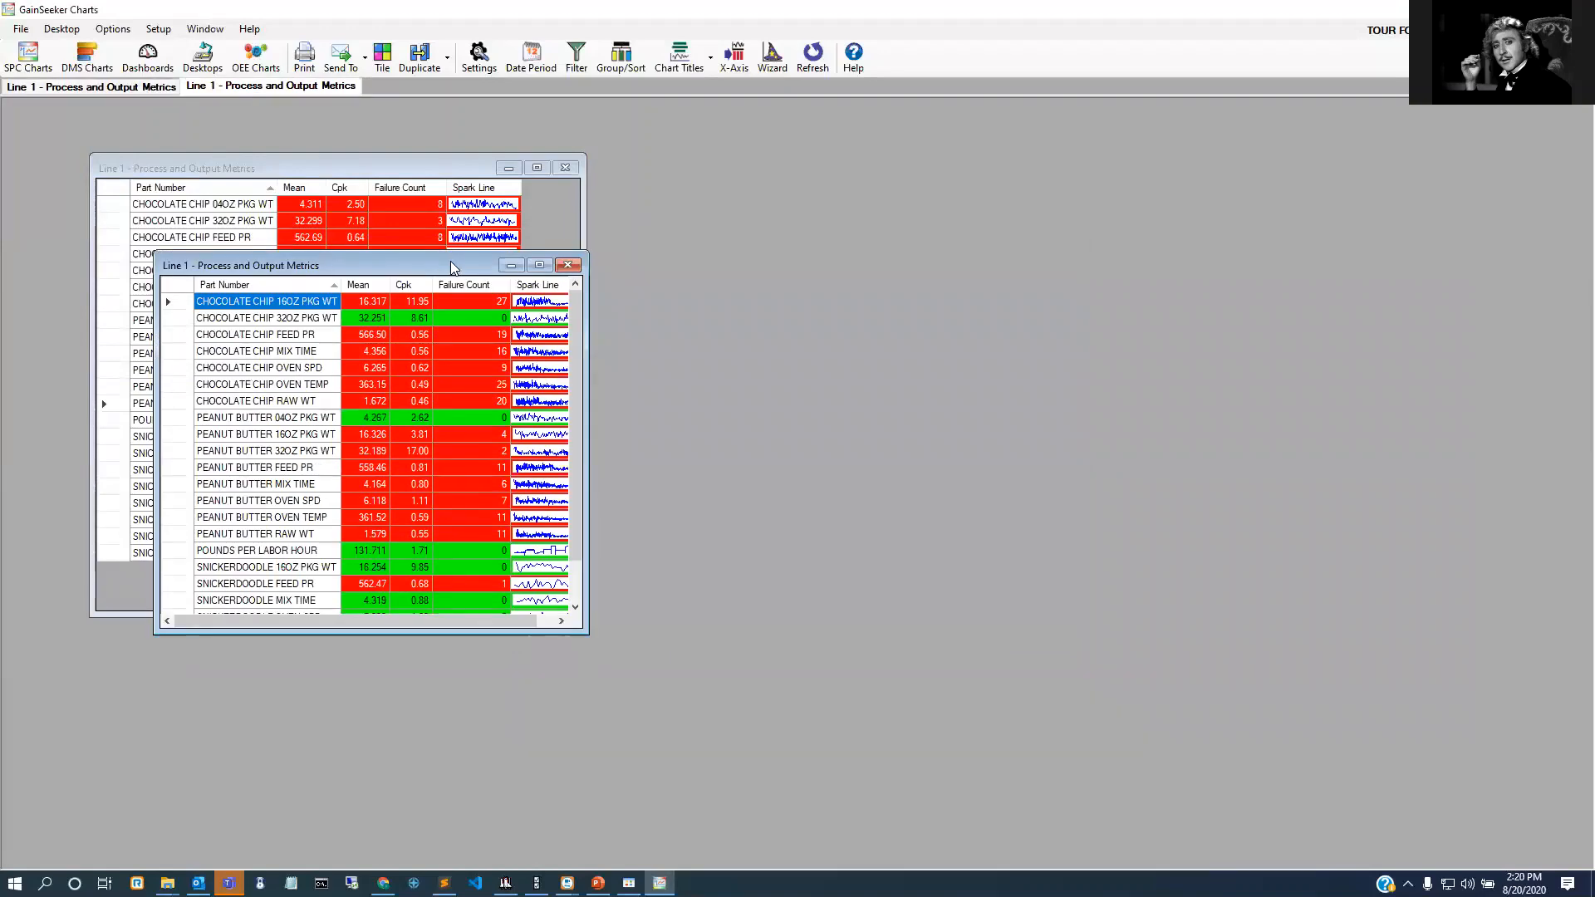
# Step: Place the Line 2 dashboard beside the Line 1 dashboard, enlarge it to compare all part rows, and close it
pyautogui.moveTo(450, 261); pyautogui.dragTo(854, 168)
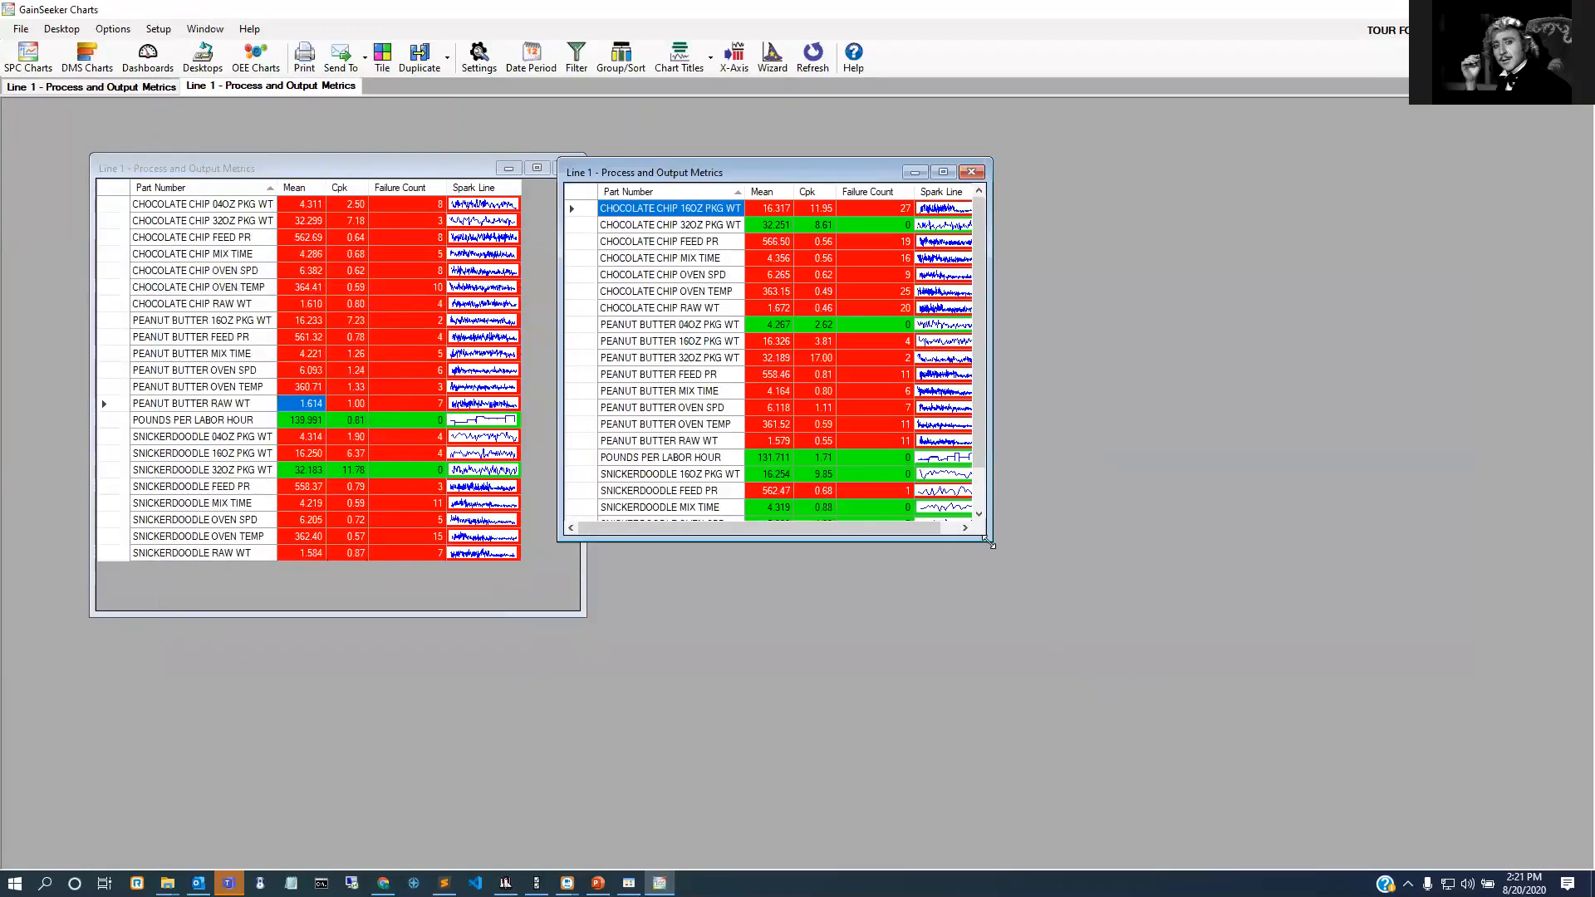
pyautogui.moveTo(990, 544); pyautogui.dragTo(1008, 610)
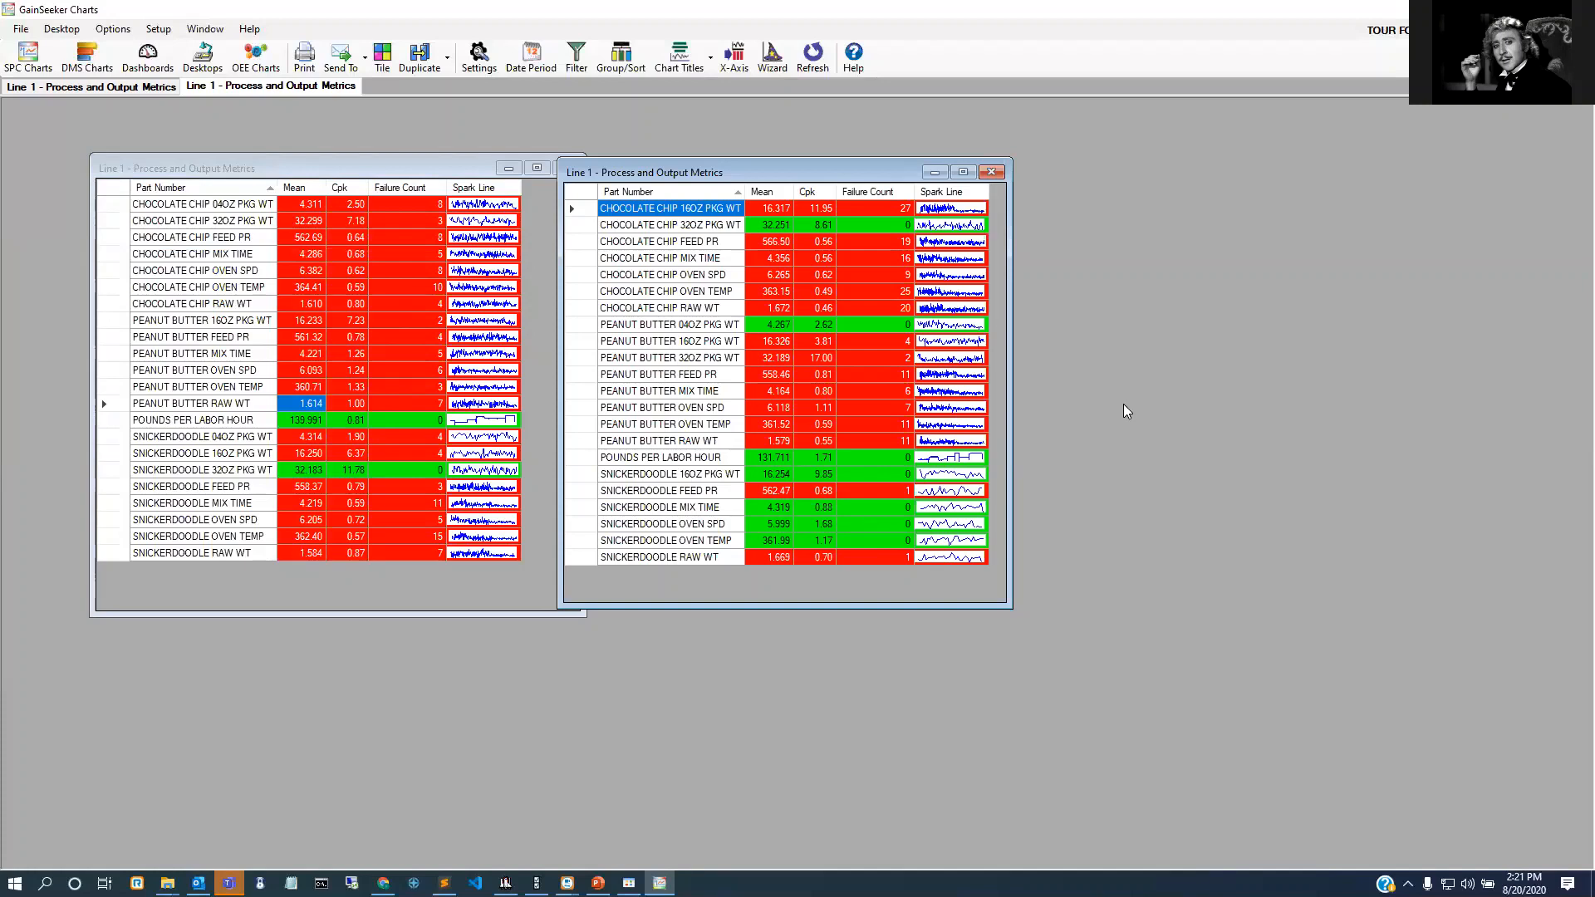
pyautogui.click(992, 172)
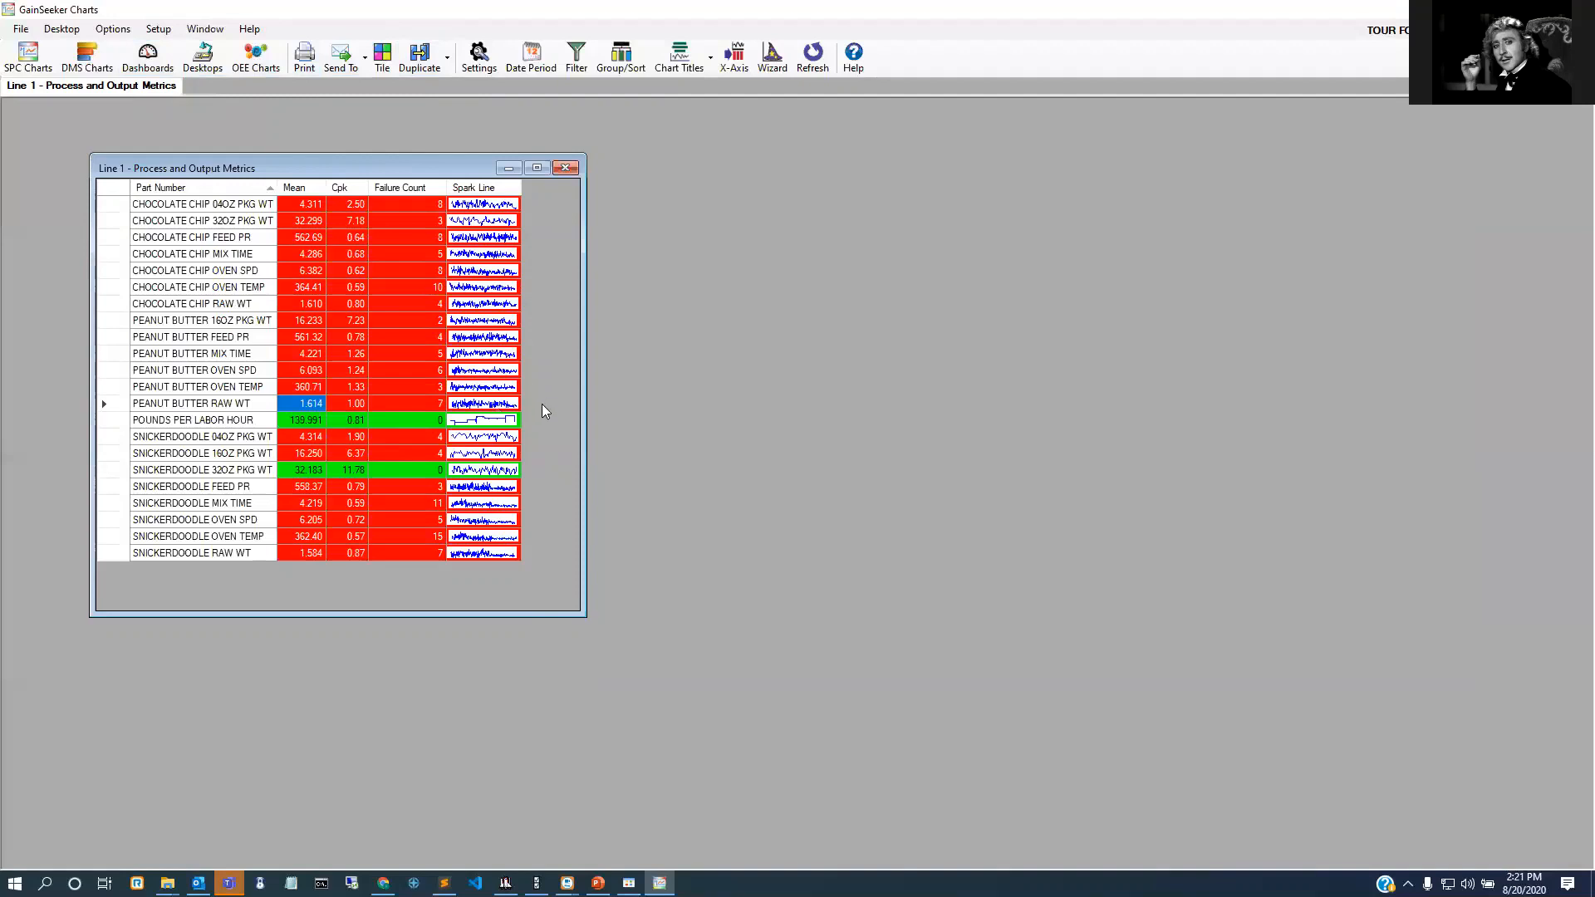
pyautogui.rightClick(567, 256)
pyautogui.click(582, 265)
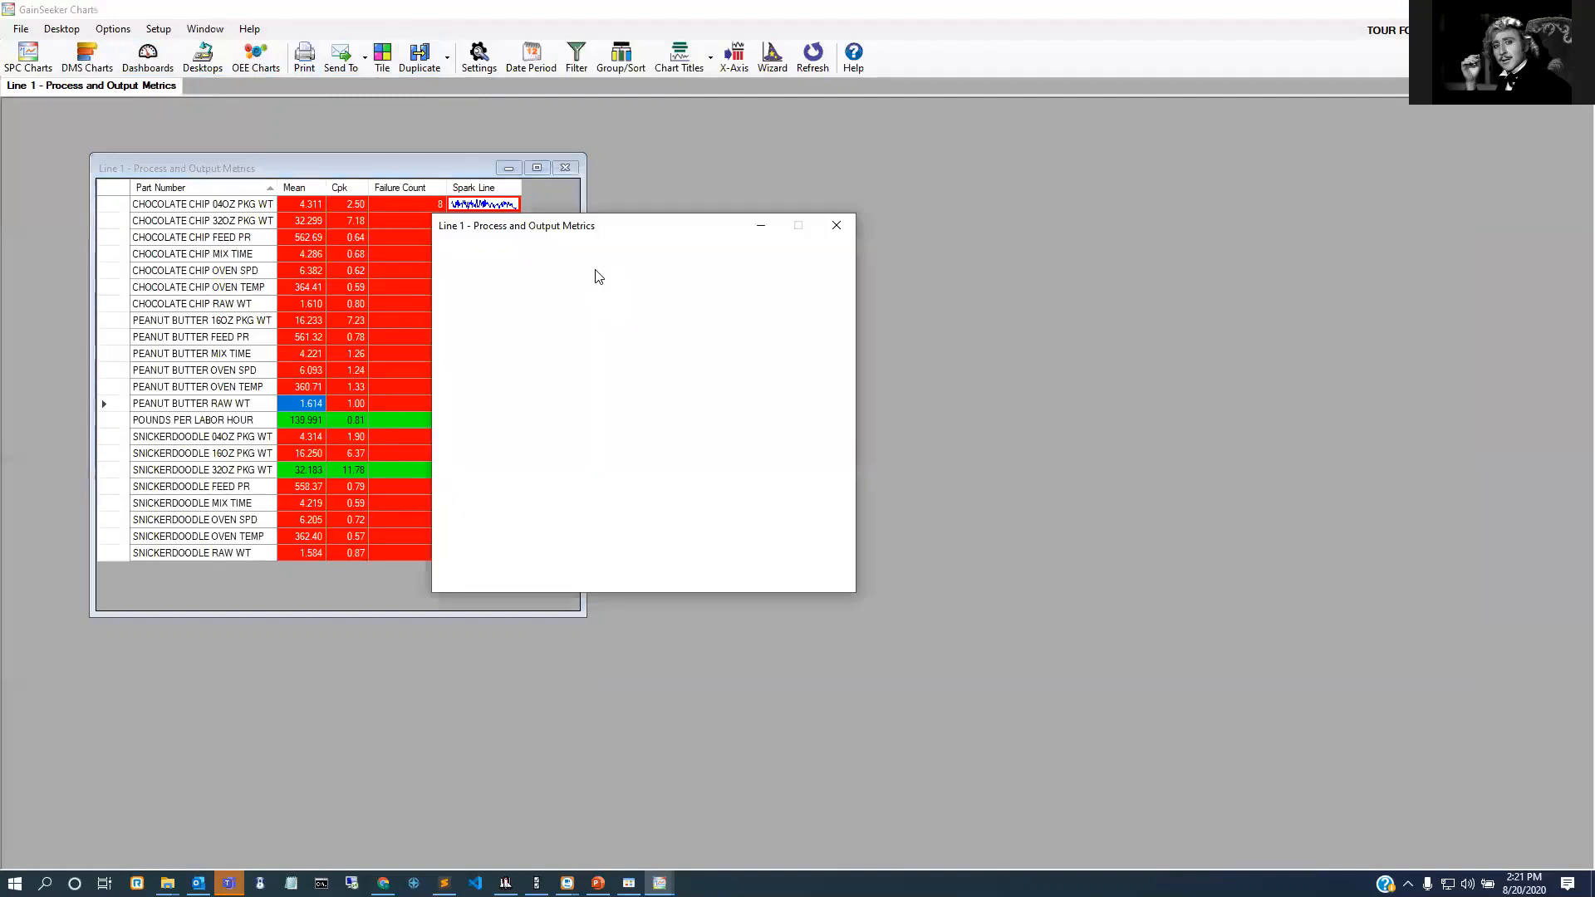
pyautogui.click(743, 350)
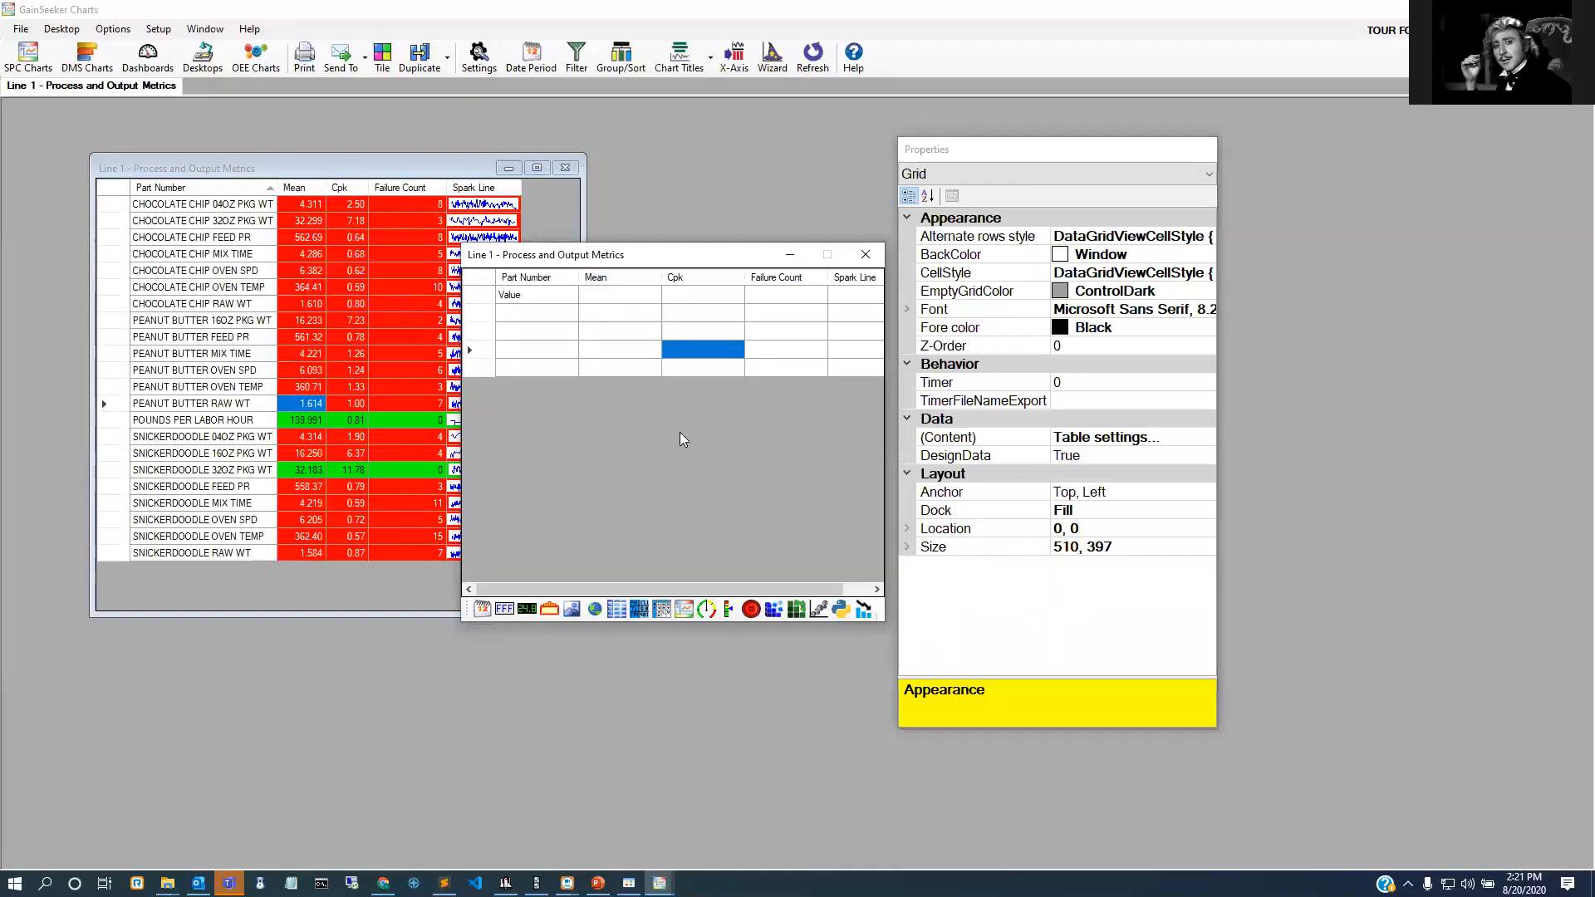
pyautogui.click(1163, 438)
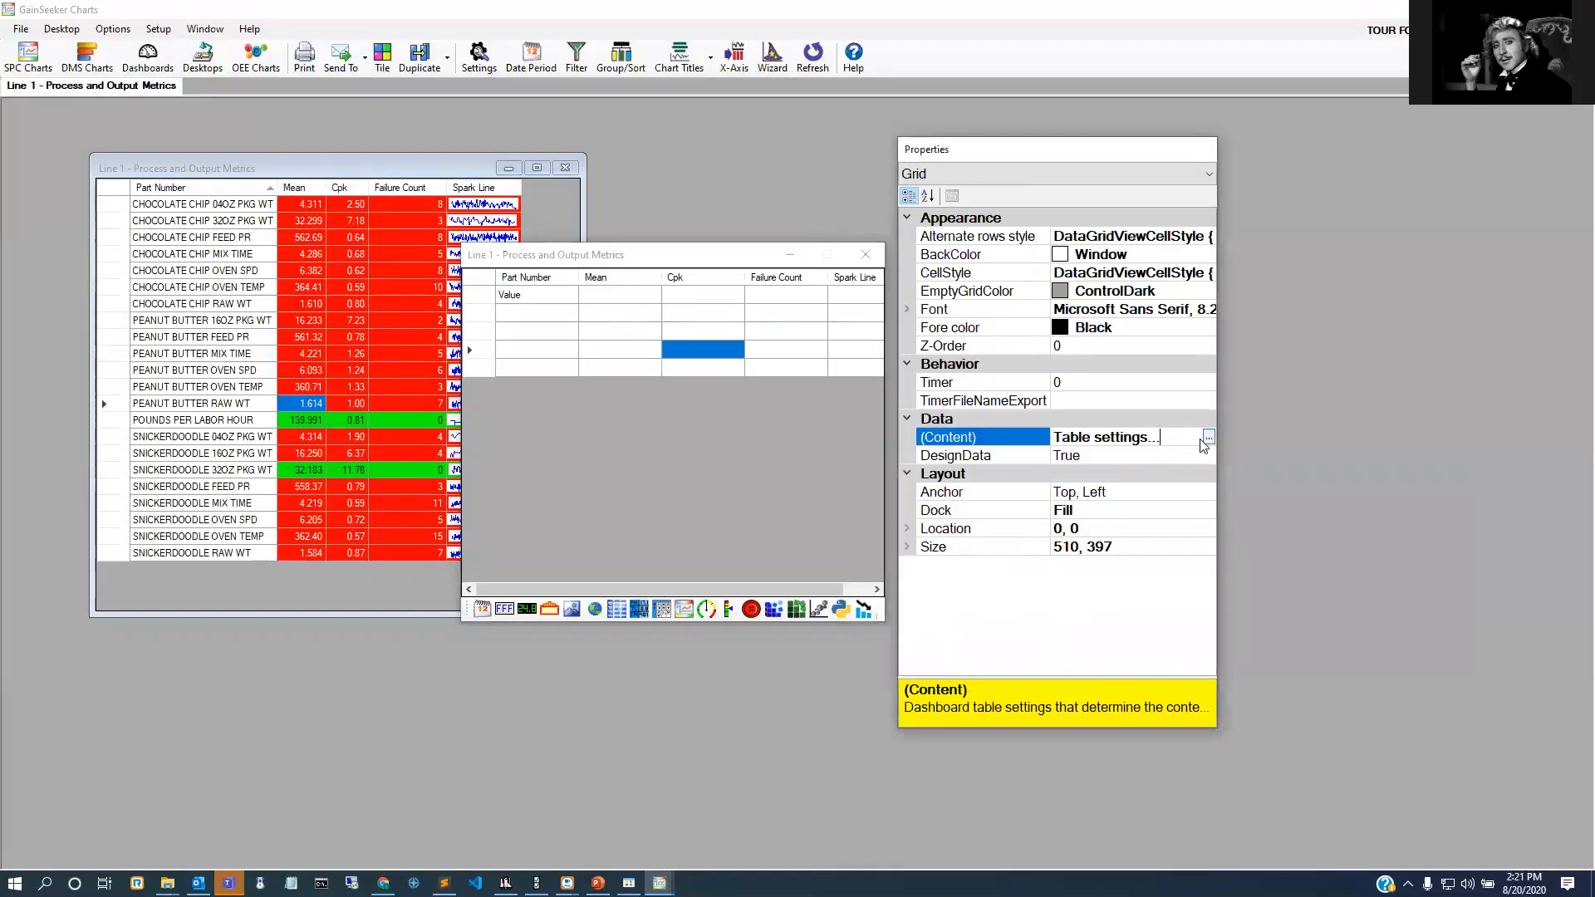
pyautogui.click(1207, 438)
pyautogui.click(1191, 643)
pyautogui.click(866, 254)
pyautogui.click(814, 507)
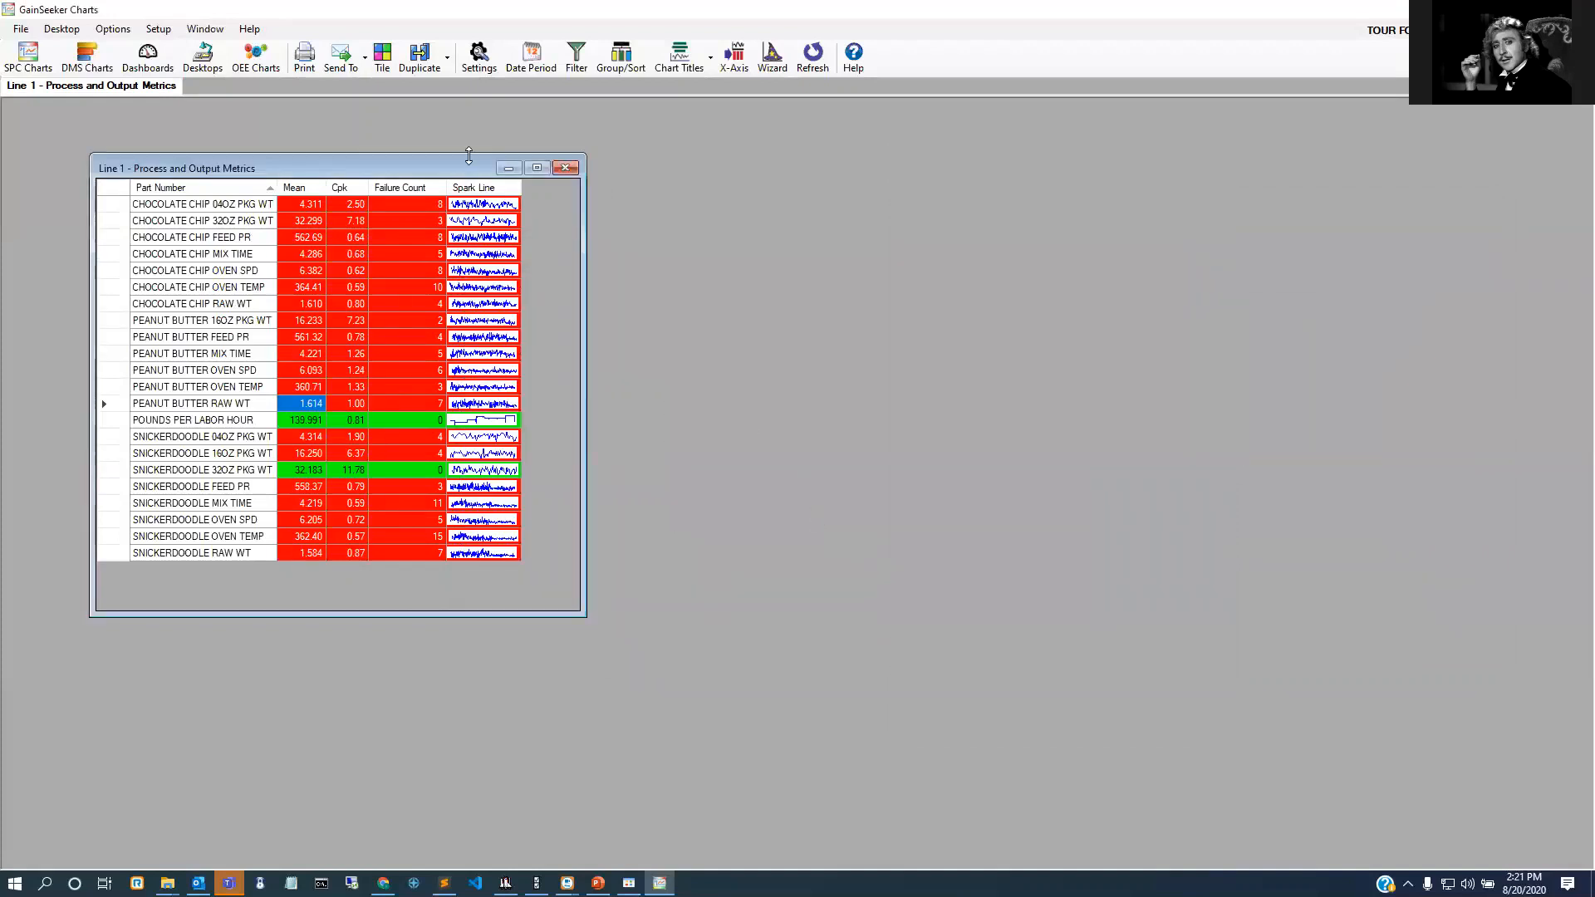
# Step: Open the Line 1 dashboard in design mode, enlarge the designer window, and open the grid's table settings
pyautogui.moveTo(453, 164); pyautogui.dragTo(478, 168)
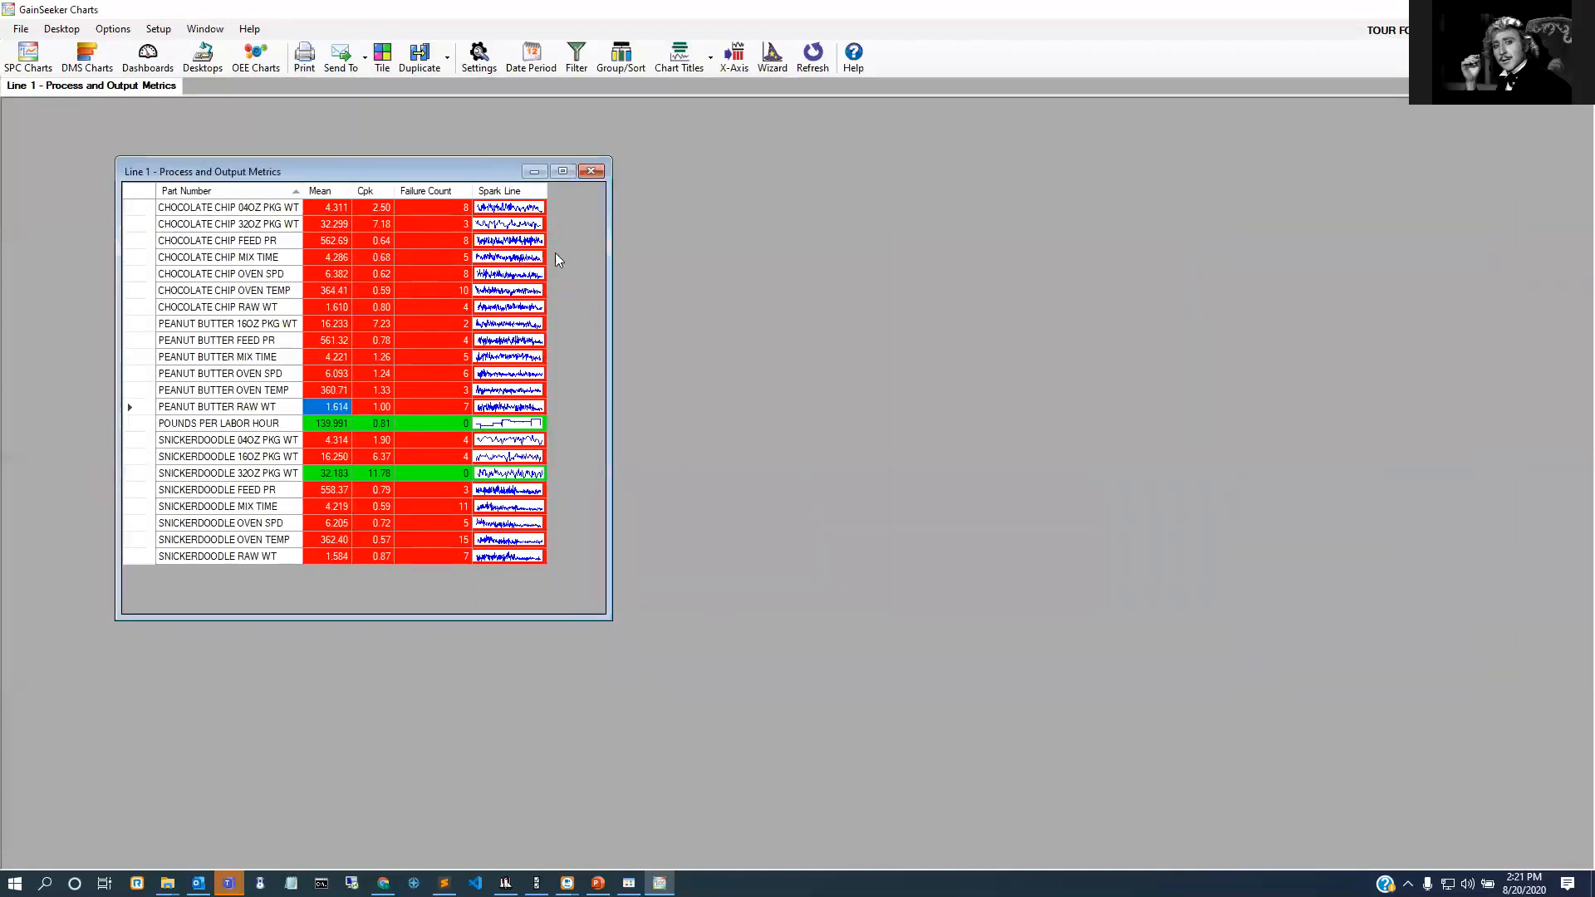
pyautogui.rightClick(581, 264)
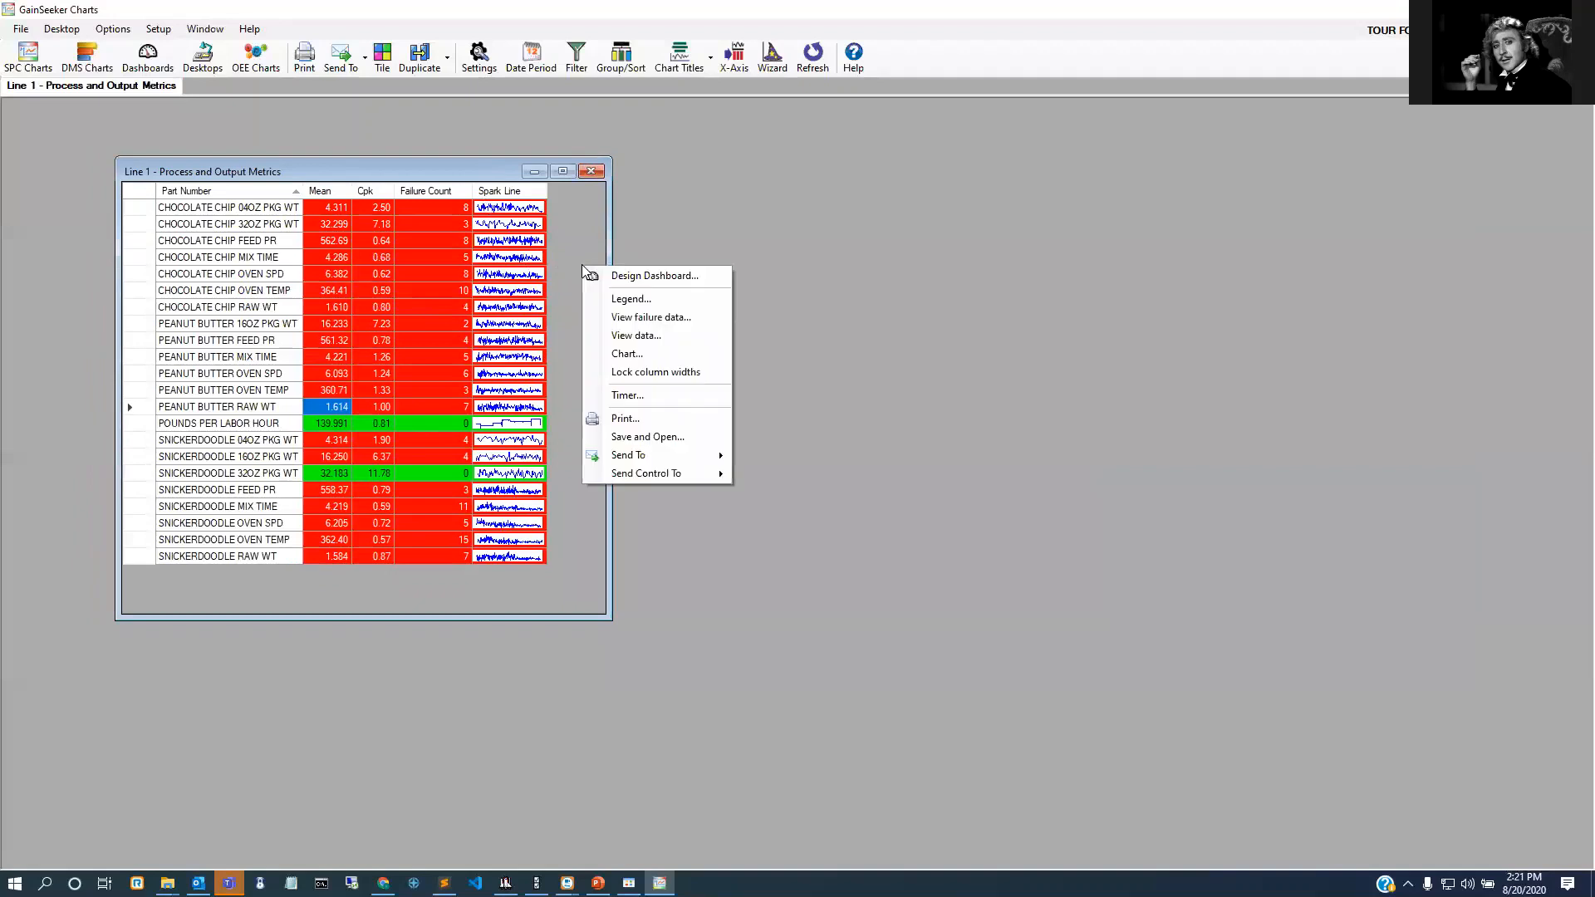
pyautogui.click(627, 272)
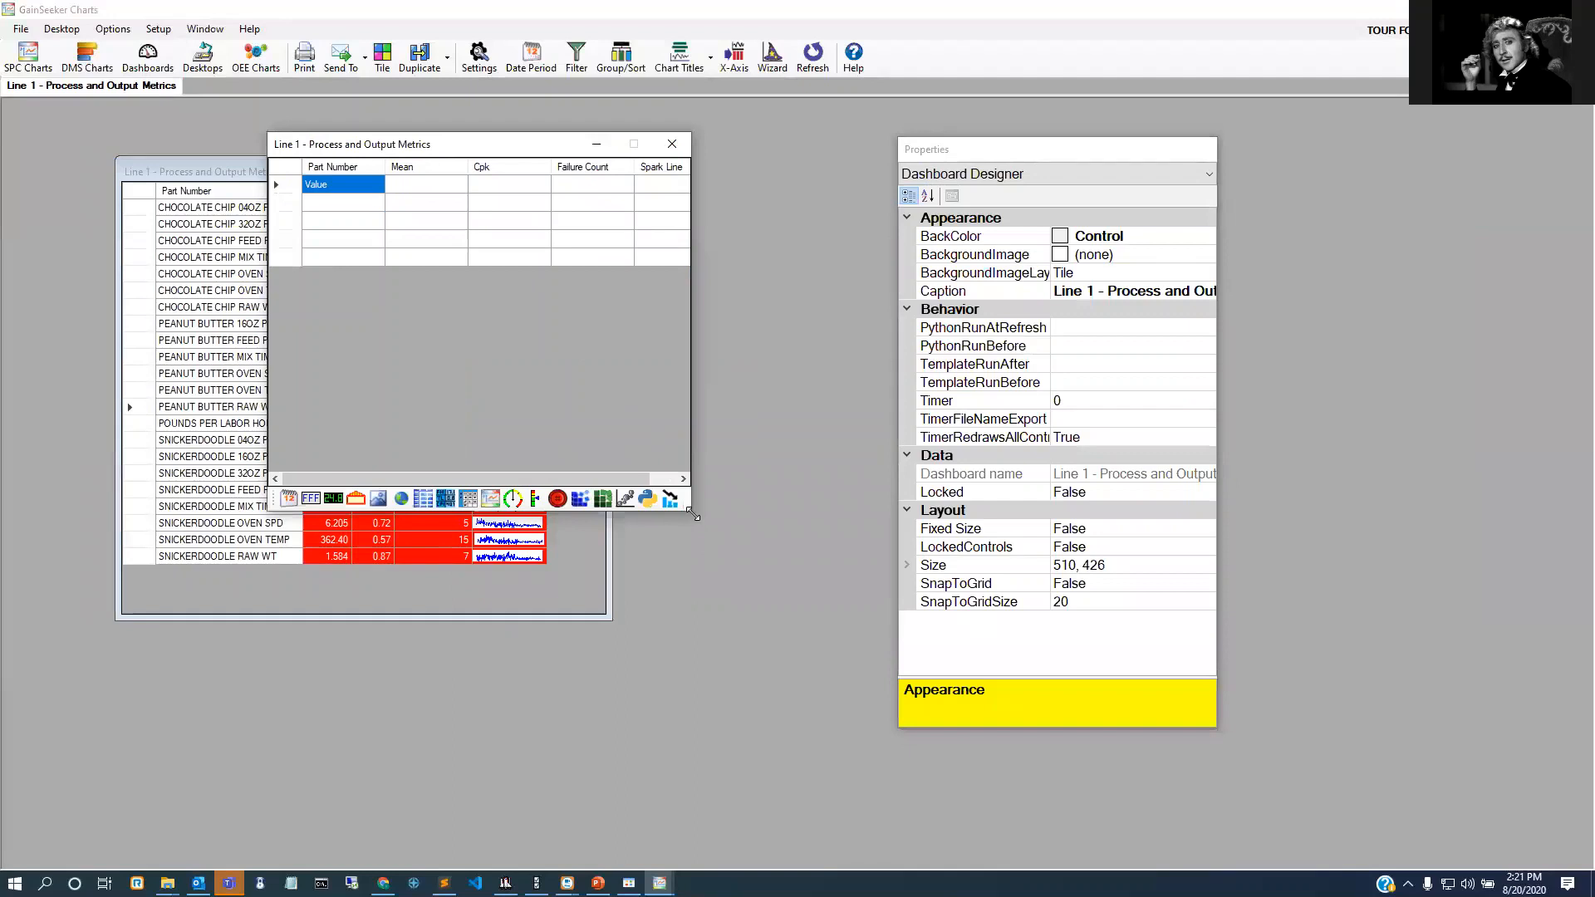
pyautogui.moveTo(694, 515); pyautogui.dragTo(896, 648)
pyautogui.click(623, 339)
pyautogui.click(582, 239)
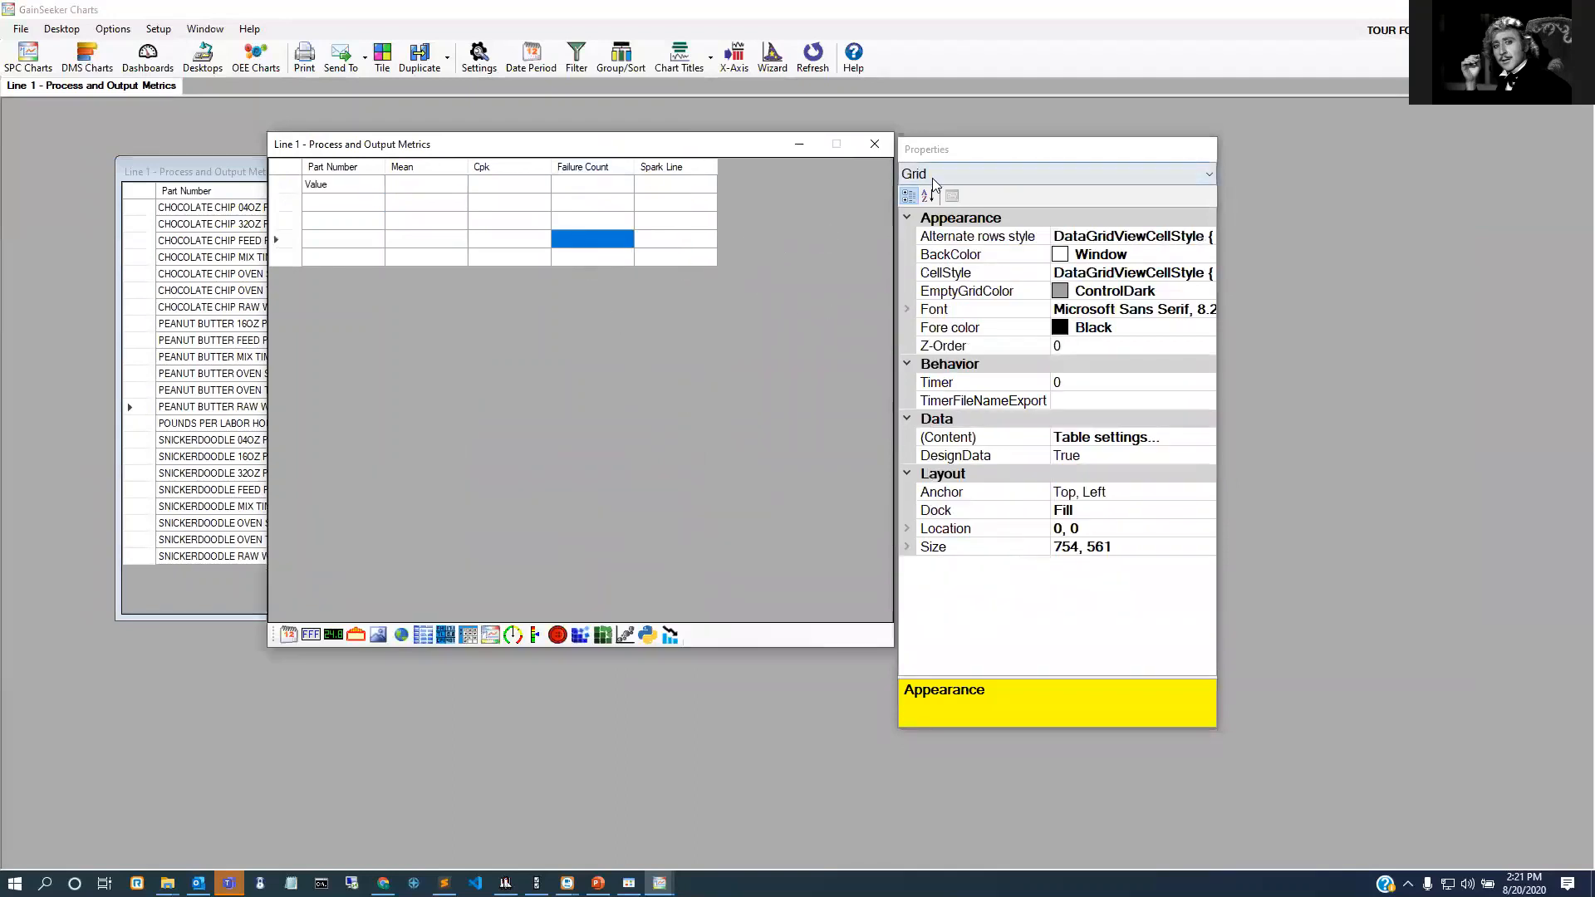
pyautogui.click(943, 438)
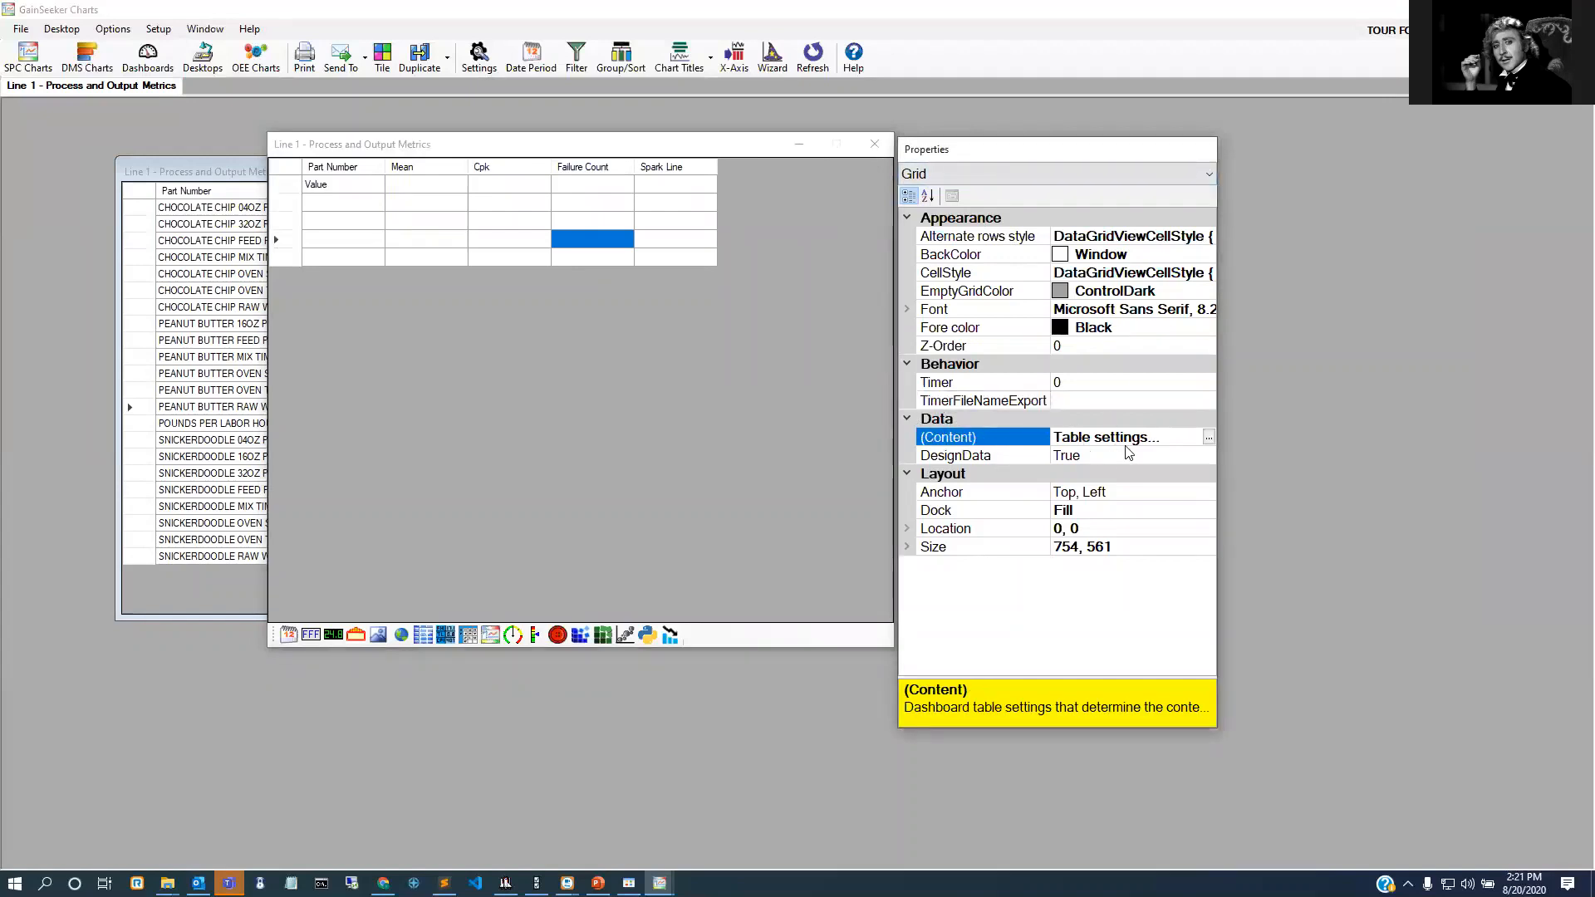
pyautogui.click(1208, 438)
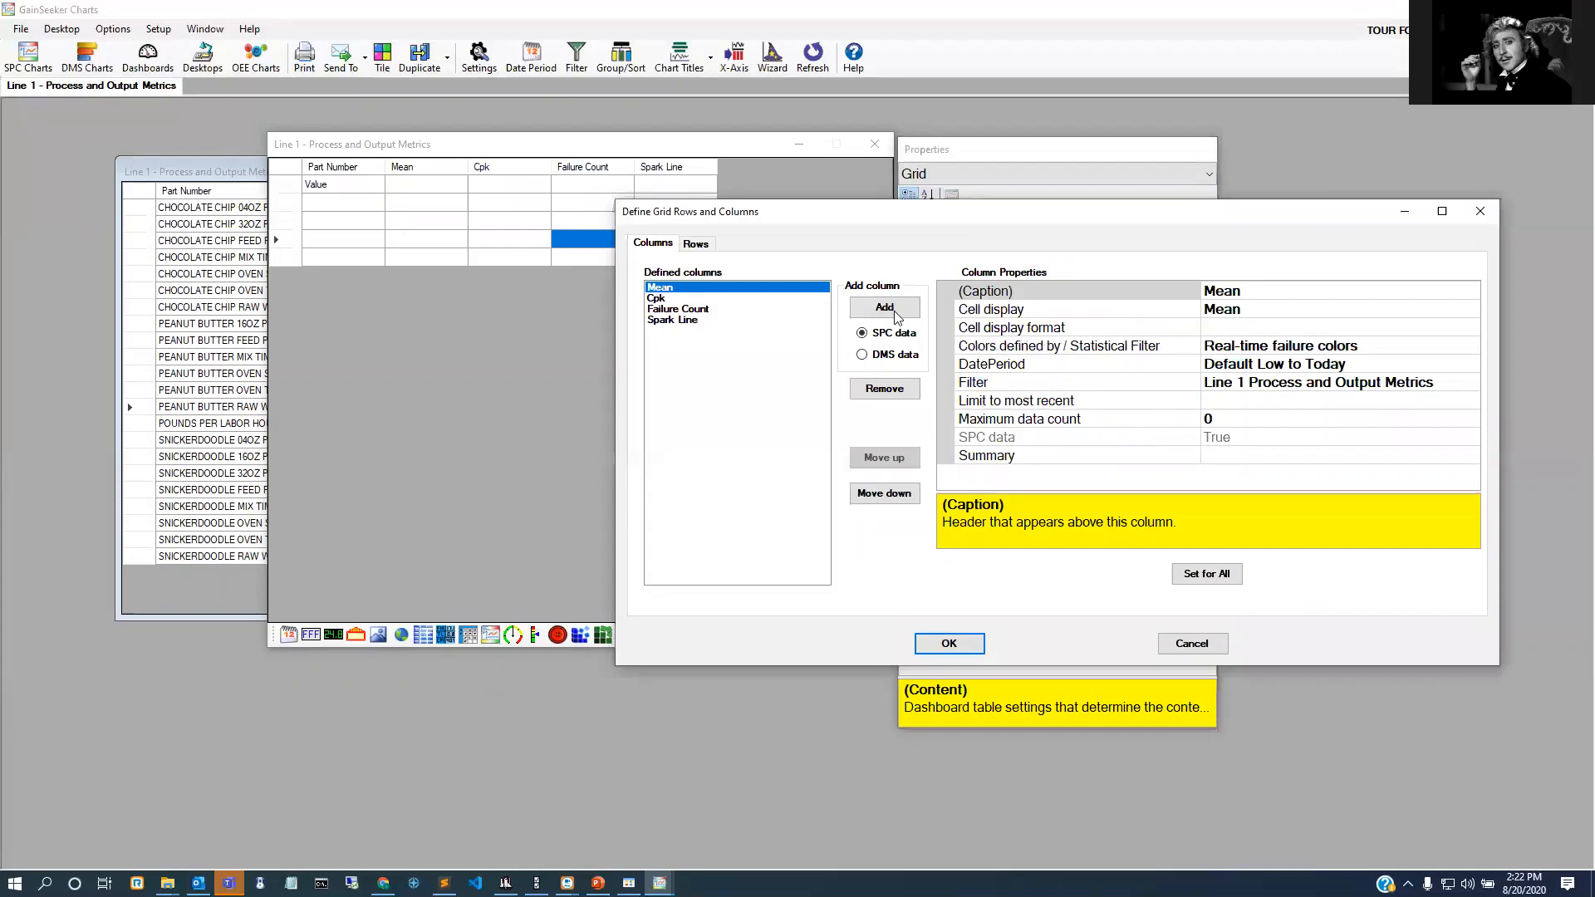
# Step: Add an SPC data column after Spark Line and browse its cell display statistics, including Sparkline, without applying one
pyautogui.click(698, 321)
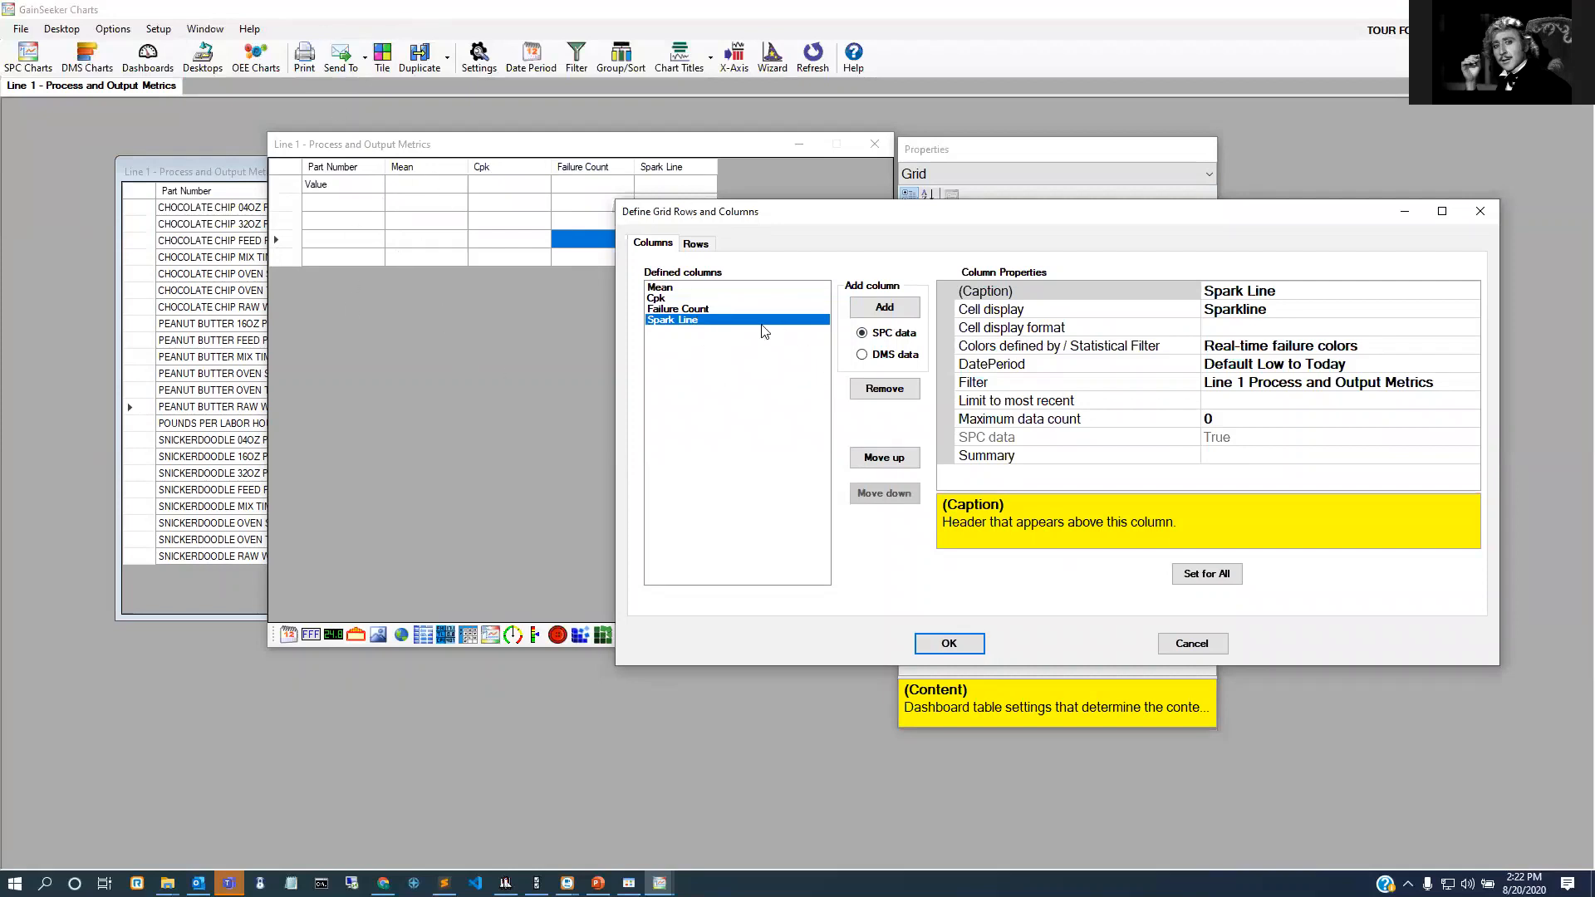
pyautogui.click(879, 319)
pyautogui.click(1232, 311)
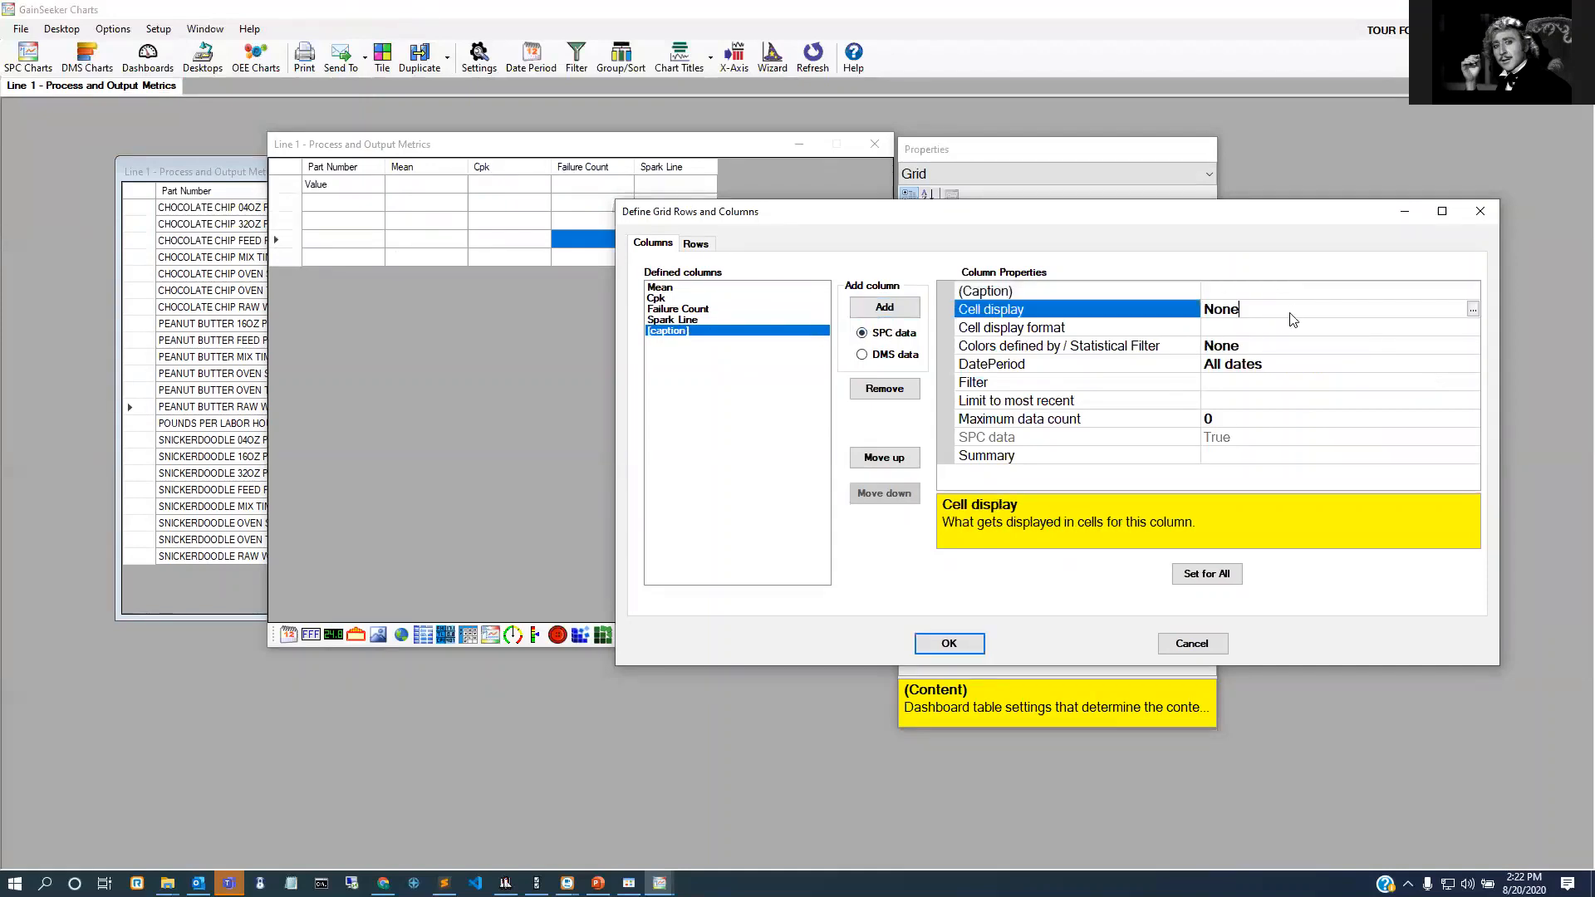
pyautogui.click(1473, 309)
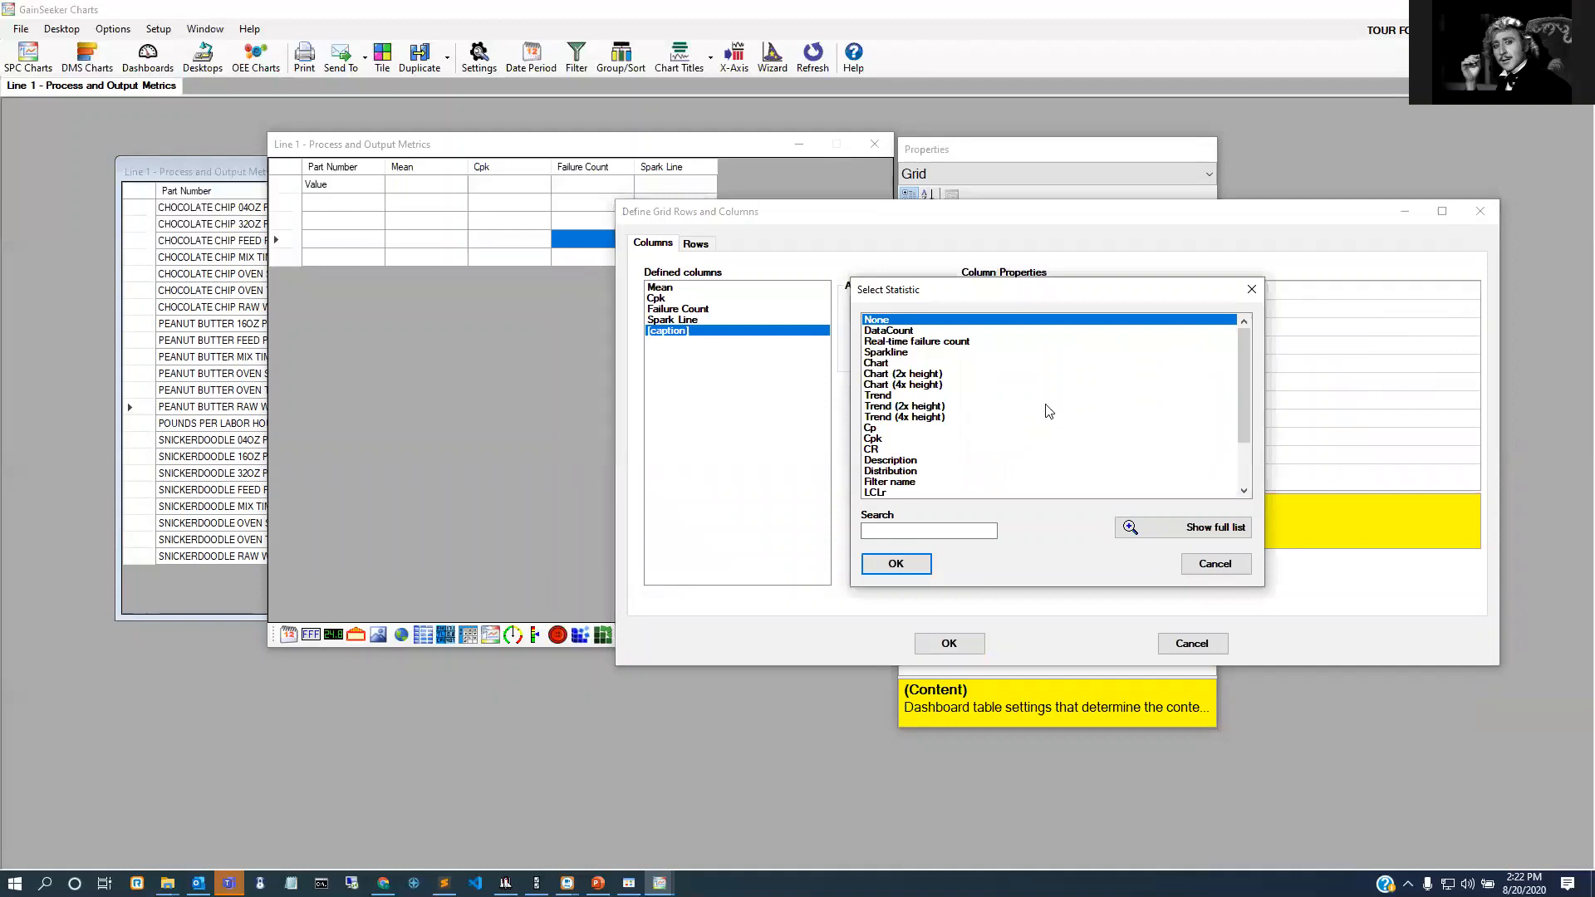
pyautogui.click(901, 352)
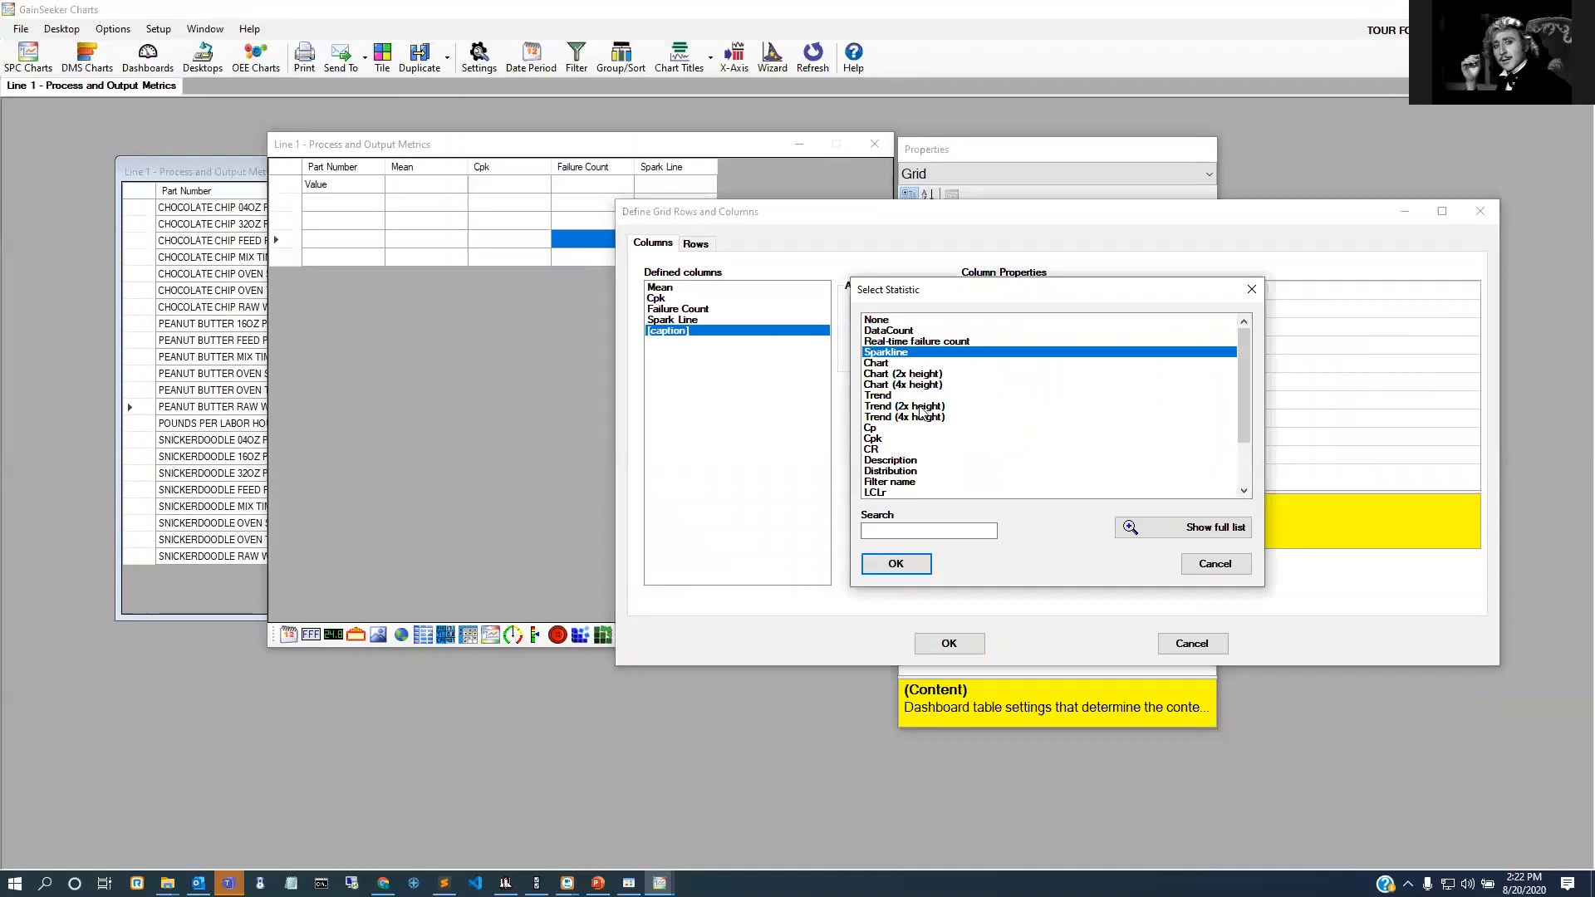
pyautogui.click(1214, 563)
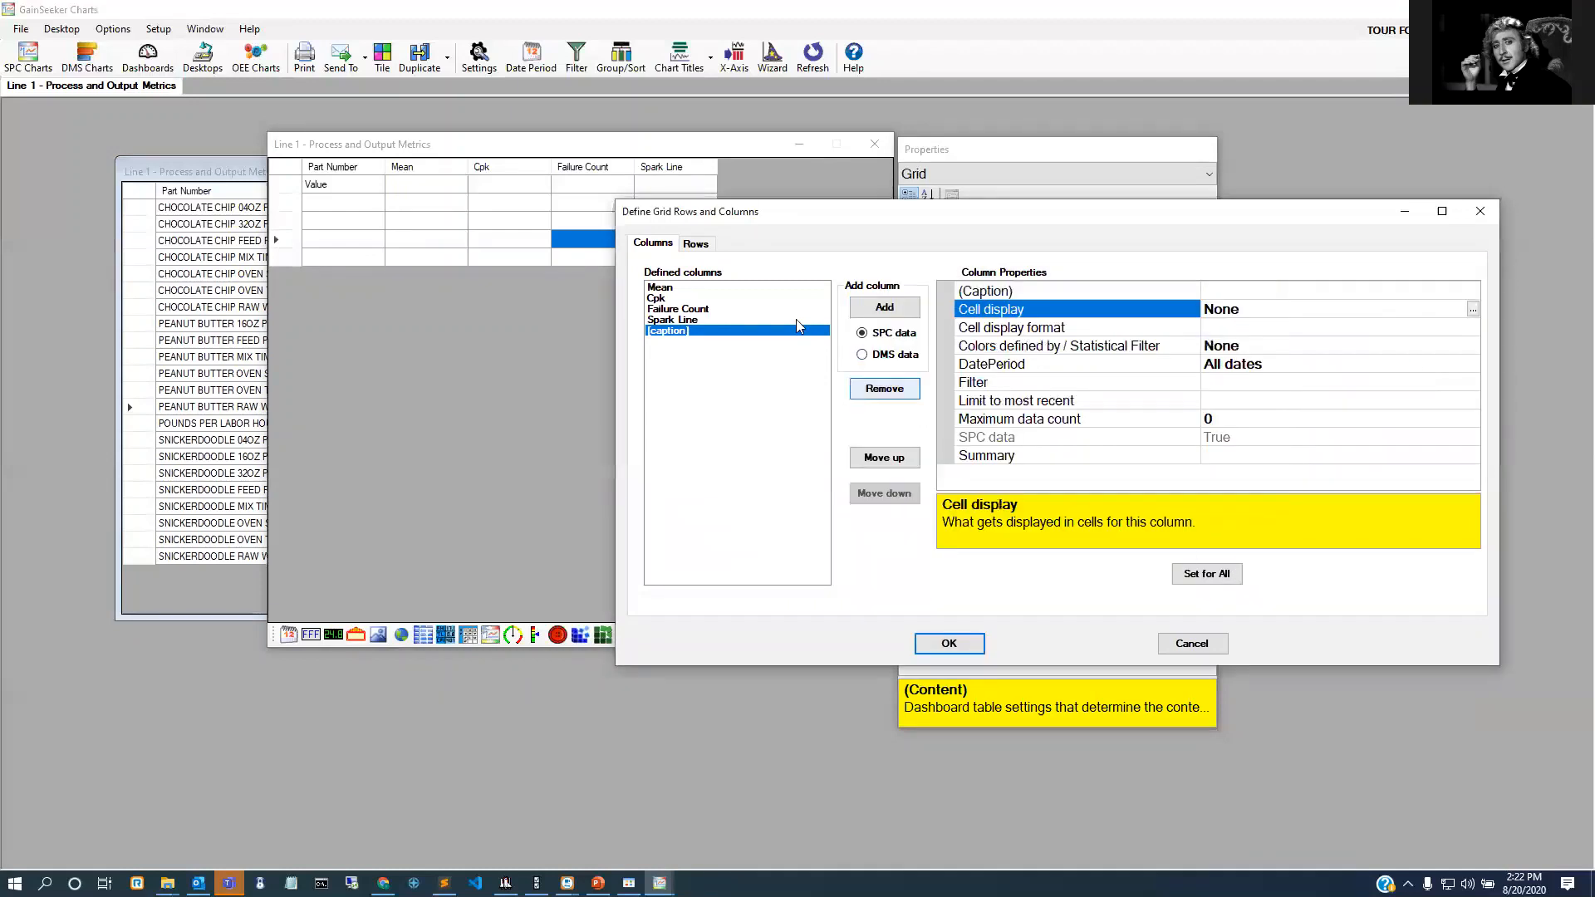
# Step: Examine the properties of the Spark Line, Failure Count, Cpk and new columns, and discard the changes to the grid definition
pyautogui.click(754, 320)
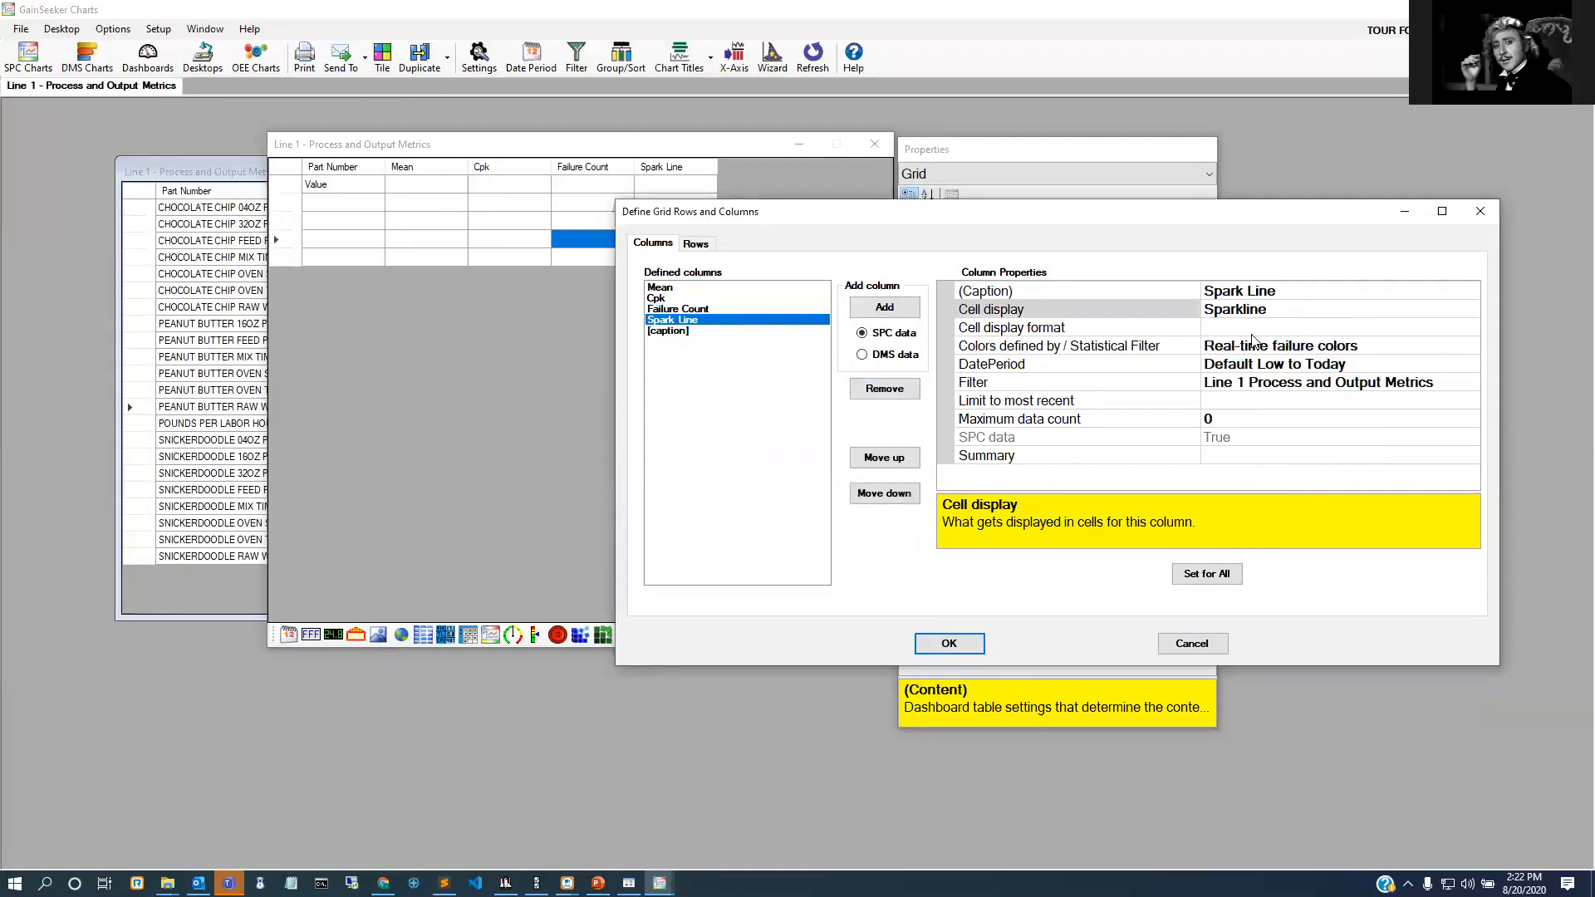
pyautogui.click(723, 308)
pyautogui.click(719, 298)
pyautogui.click(729, 330)
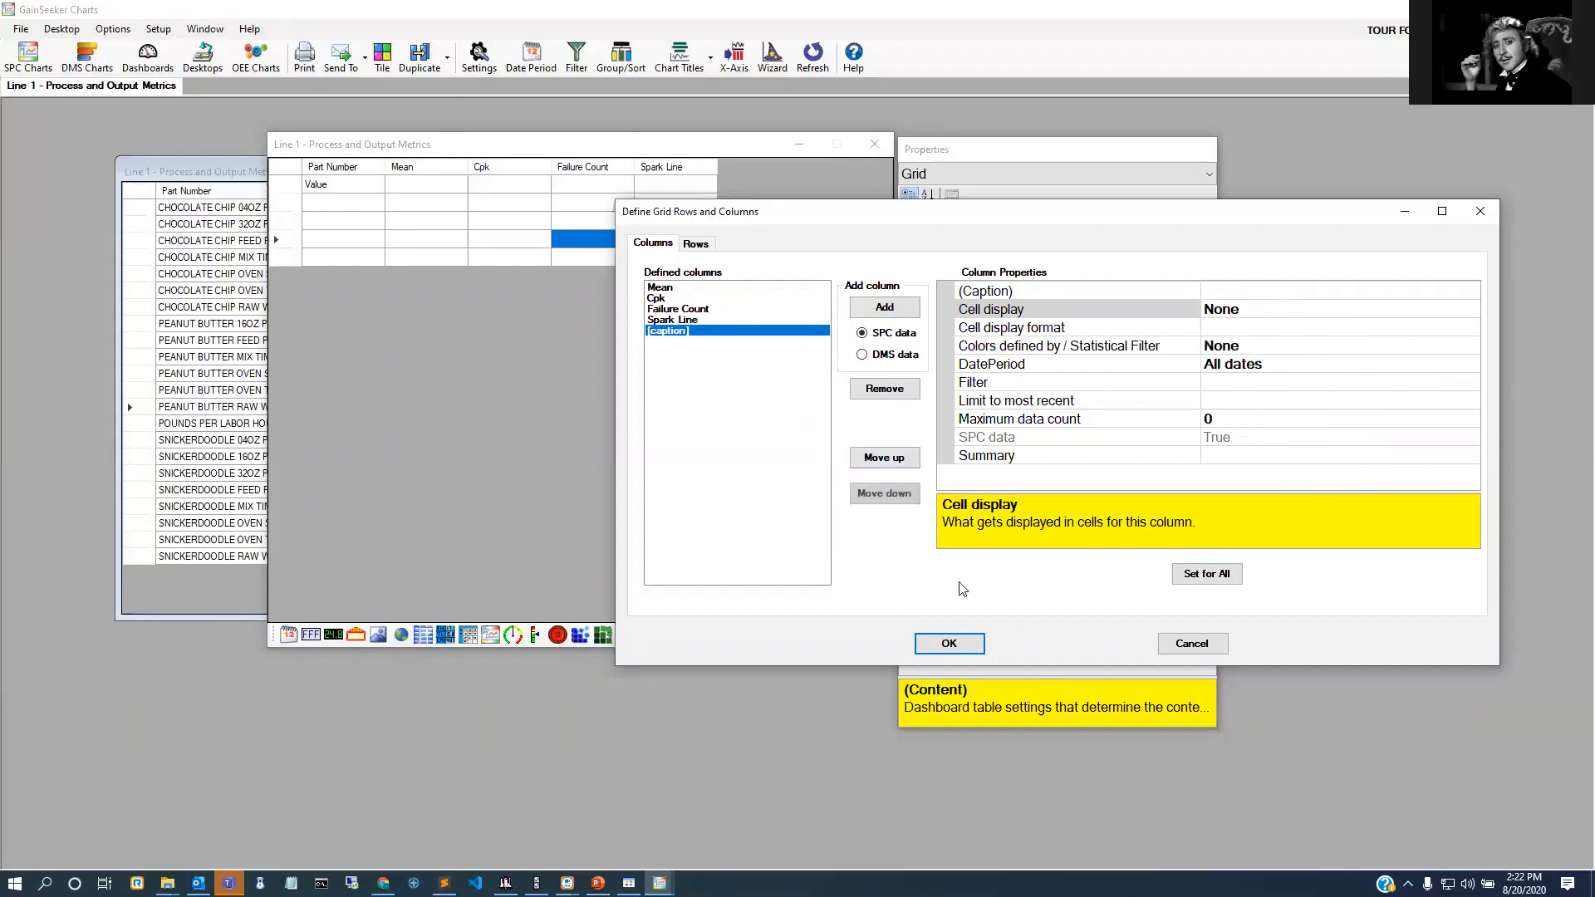
pyautogui.click(1189, 649)
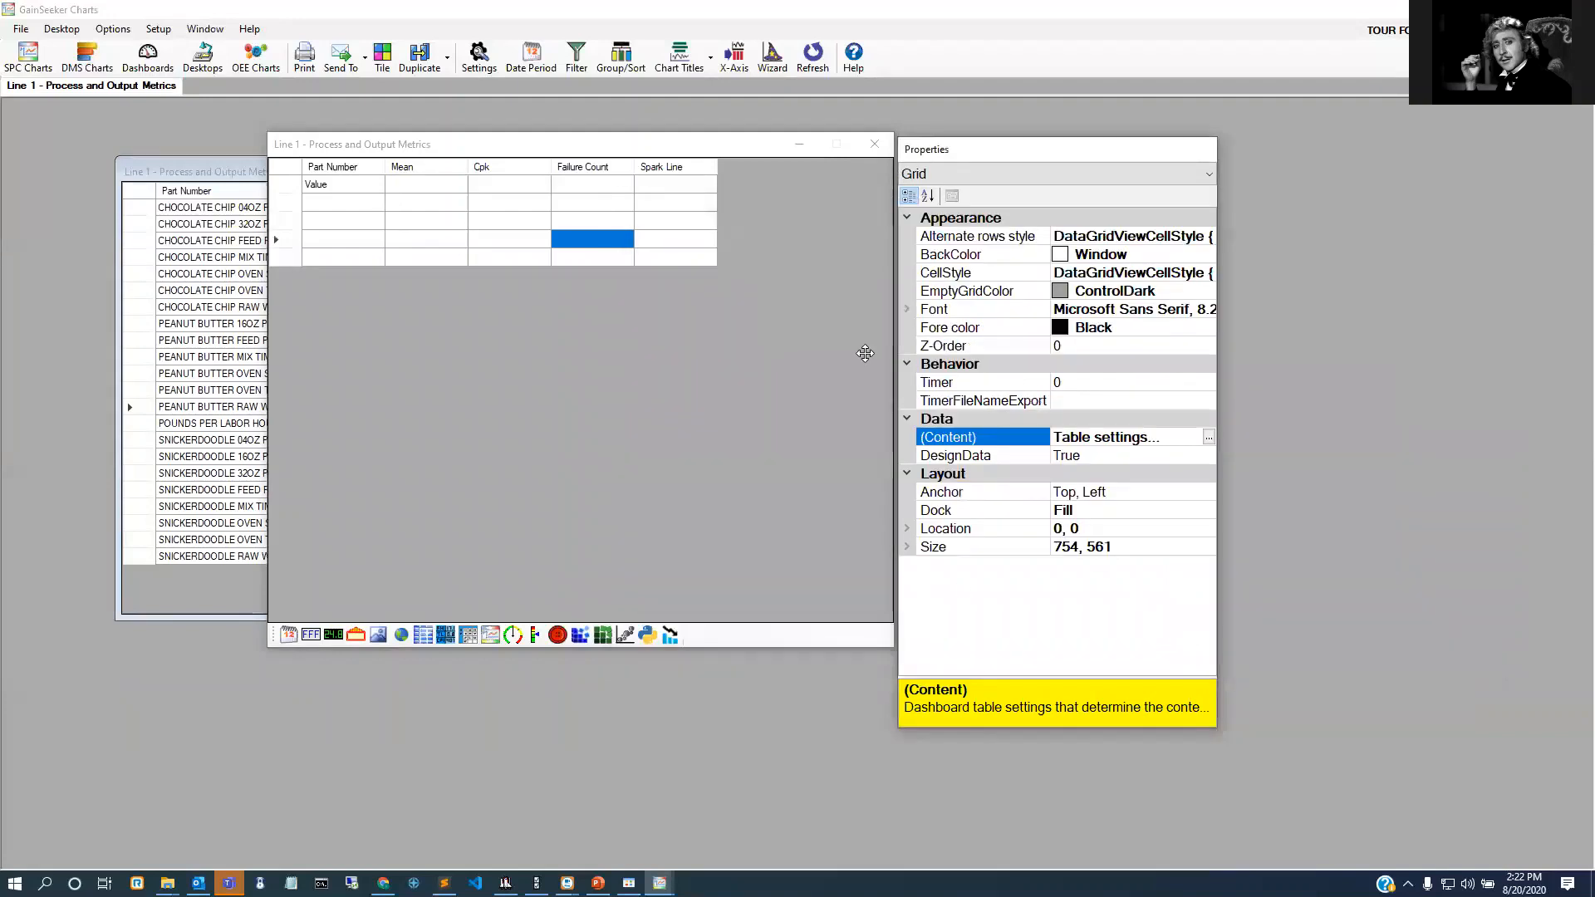
# Step: Close the dashboard designer without saving and reopen the Line 1 grid's table settings in design mode
pyautogui.click(874, 143)
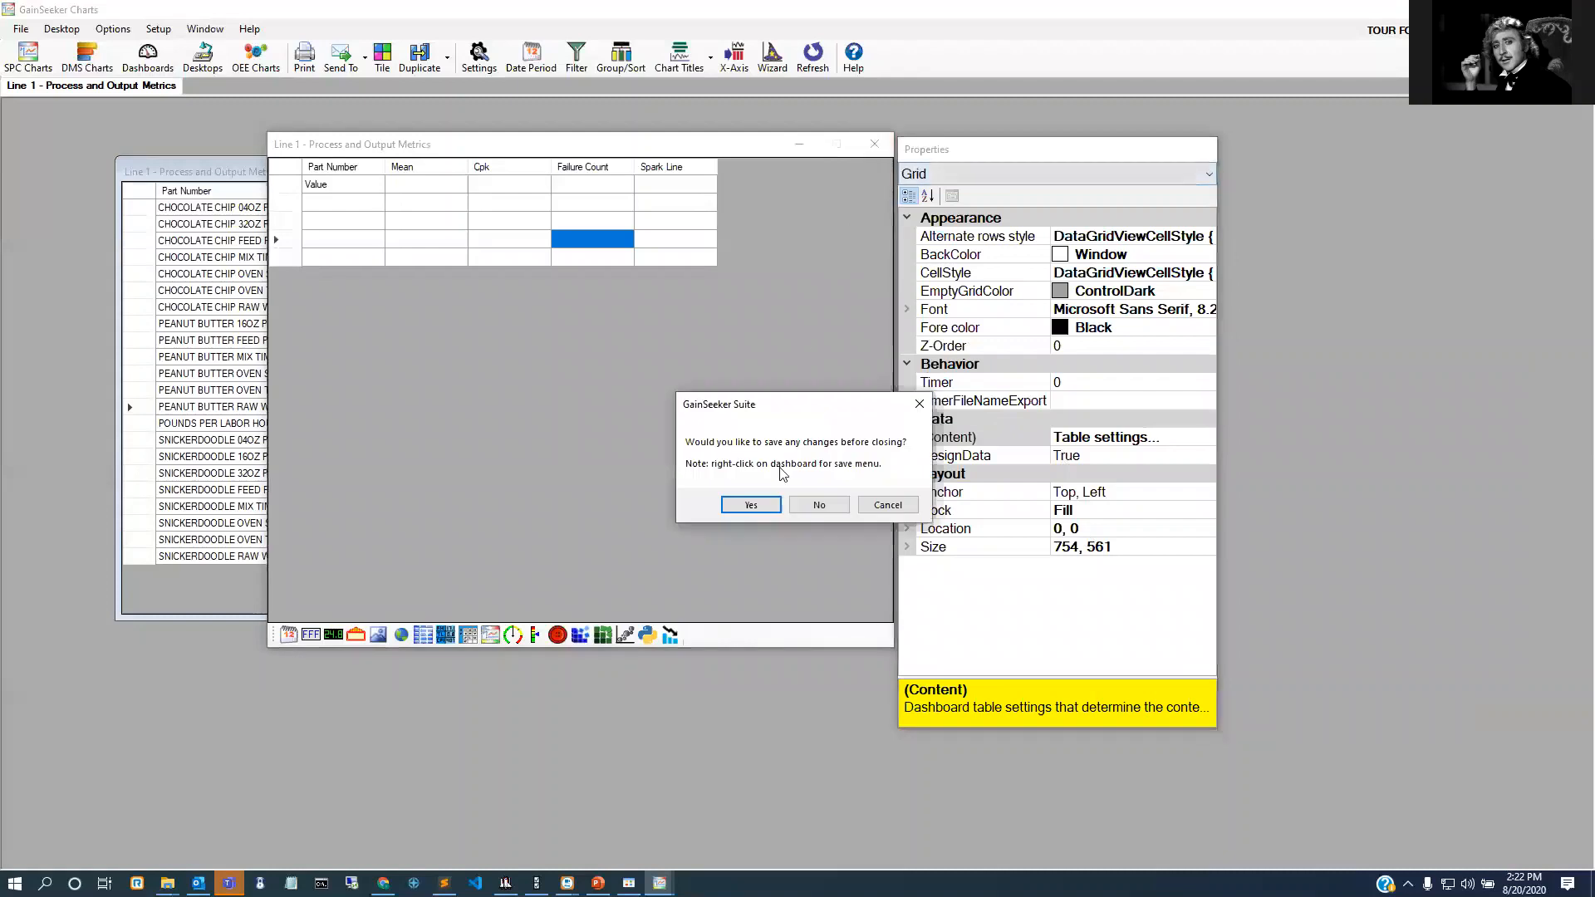
pyautogui.click(835, 507)
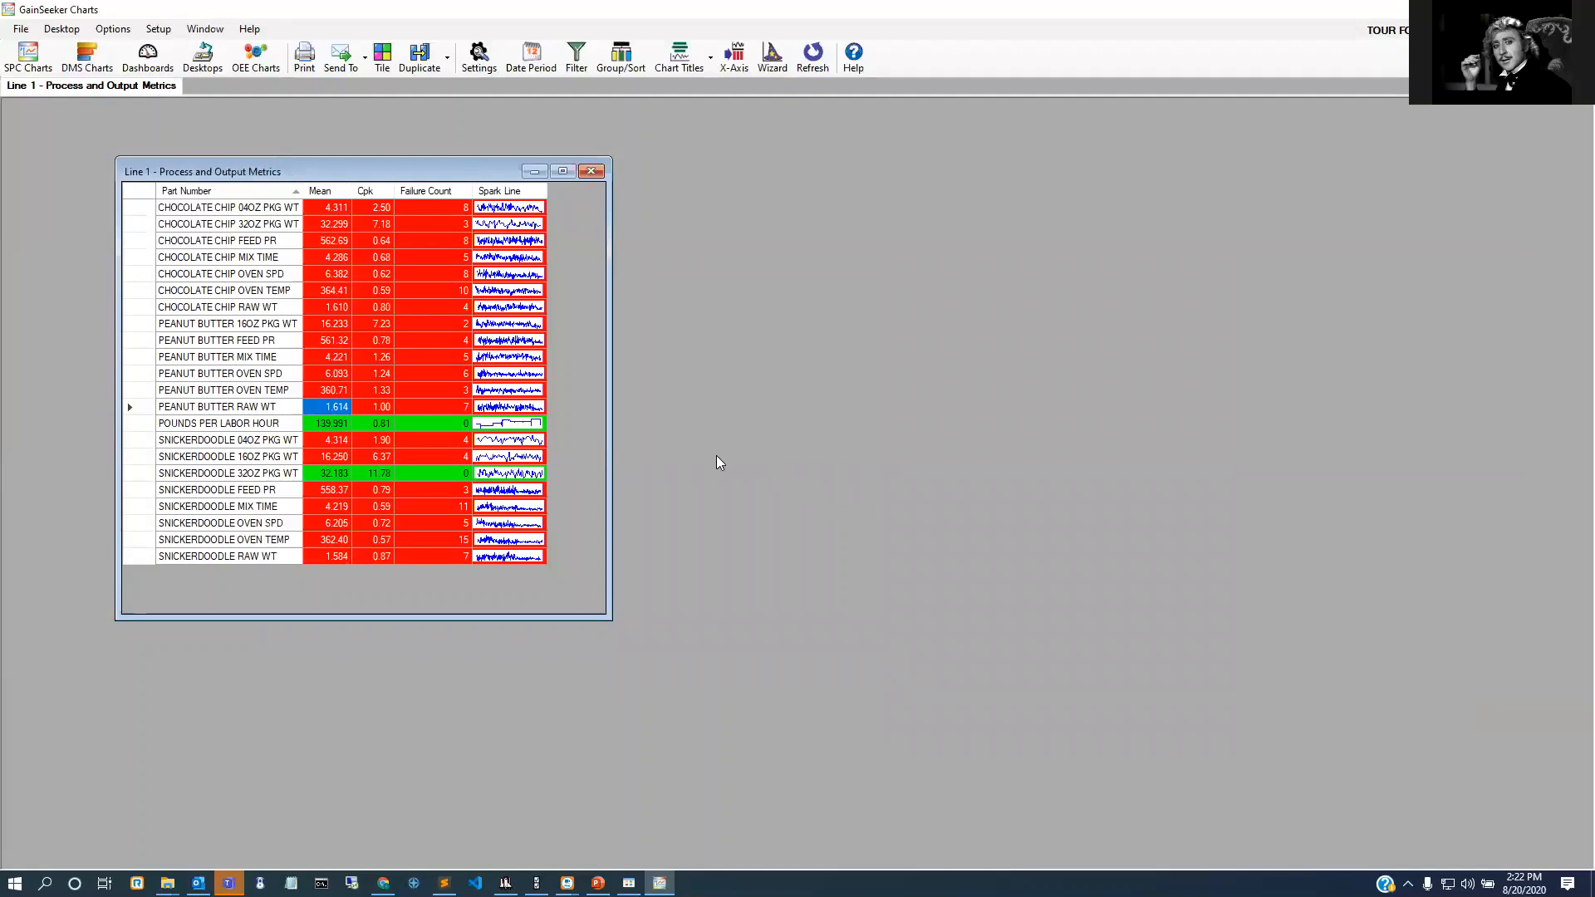
pyautogui.rightClick(576, 398)
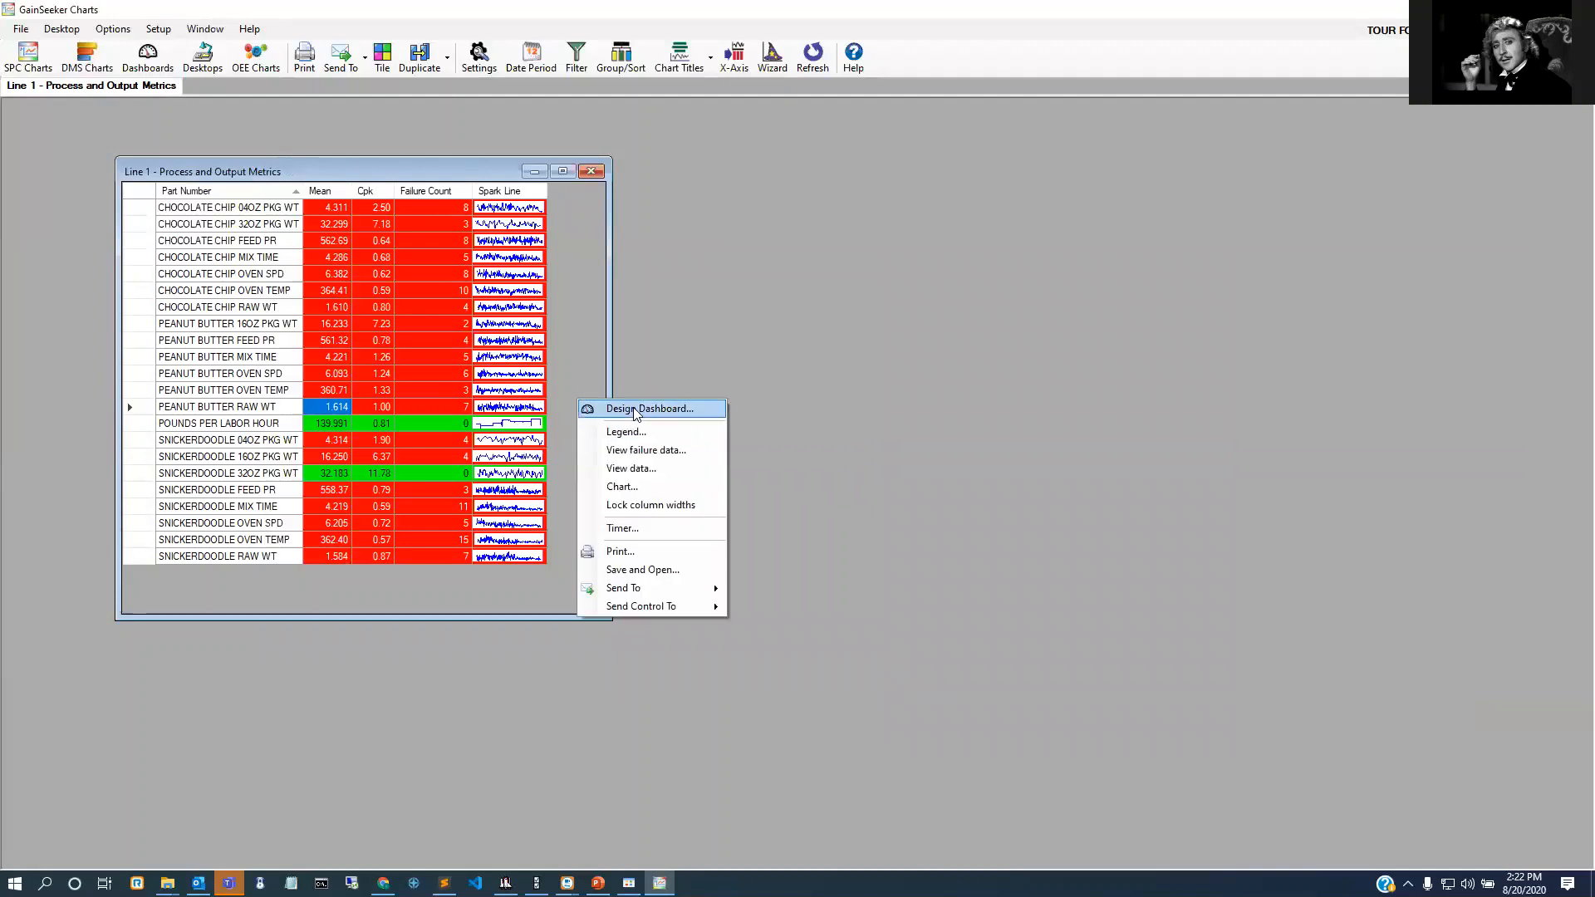
pyautogui.click(603, 409)
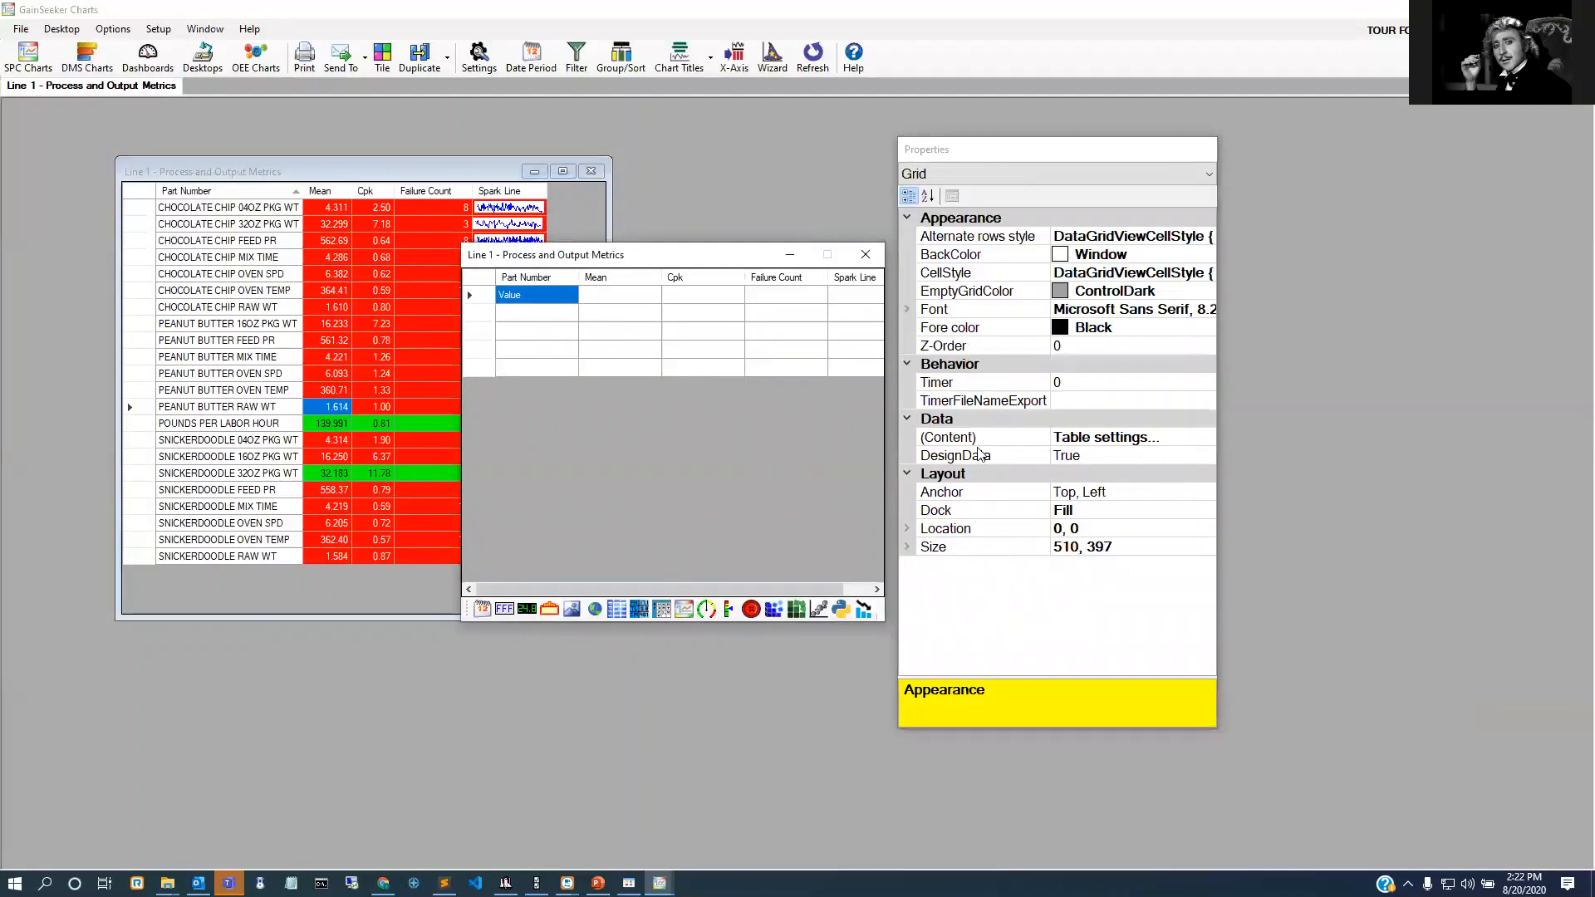
pyautogui.click(1149, 440)
pyautogui.click(1210, 438)
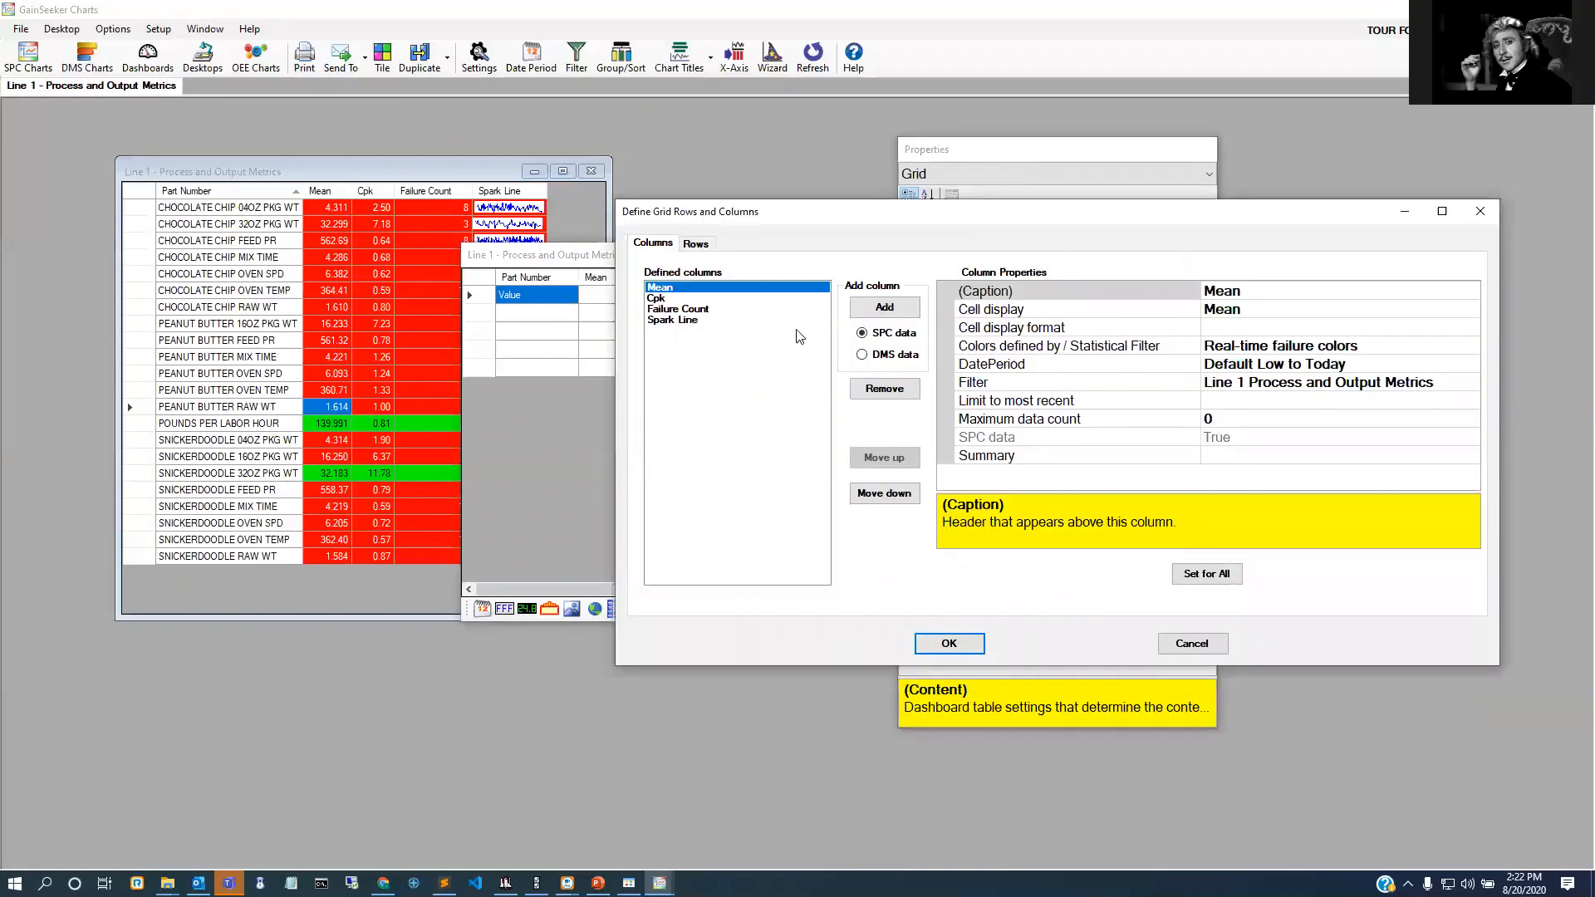
# Step: Examine the column properties of the Mean, Cpk, Failure Count and Spark Line columns
pyautogui.click(716, 298)
pyautogui.click(718, 321)
pyautogui.click(720, 309)
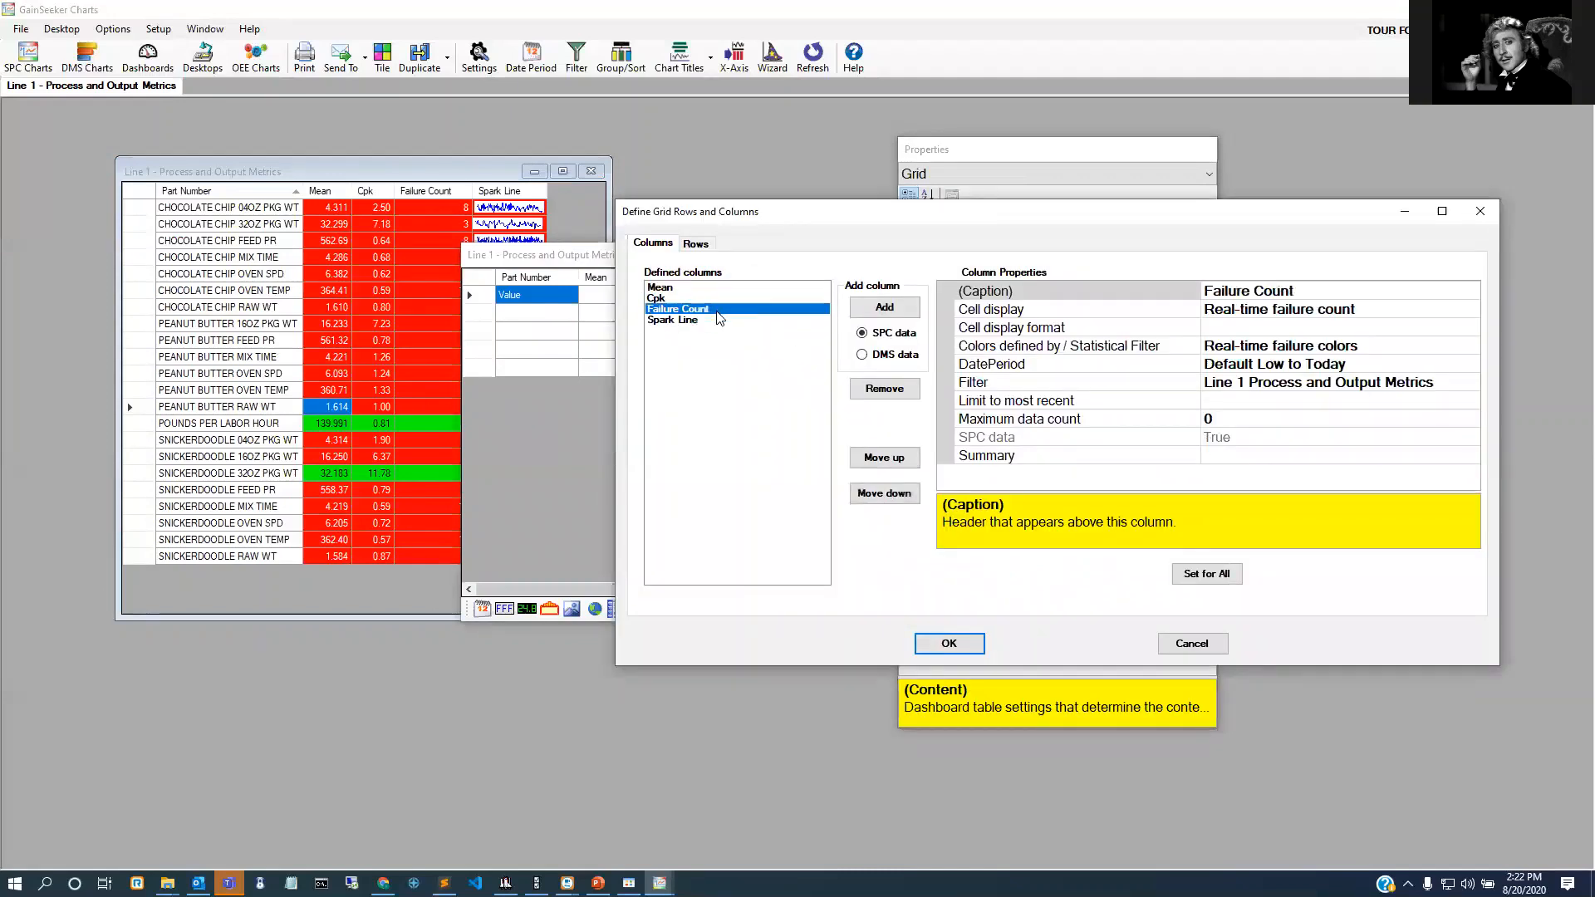
pyautogui.click(721, 321)
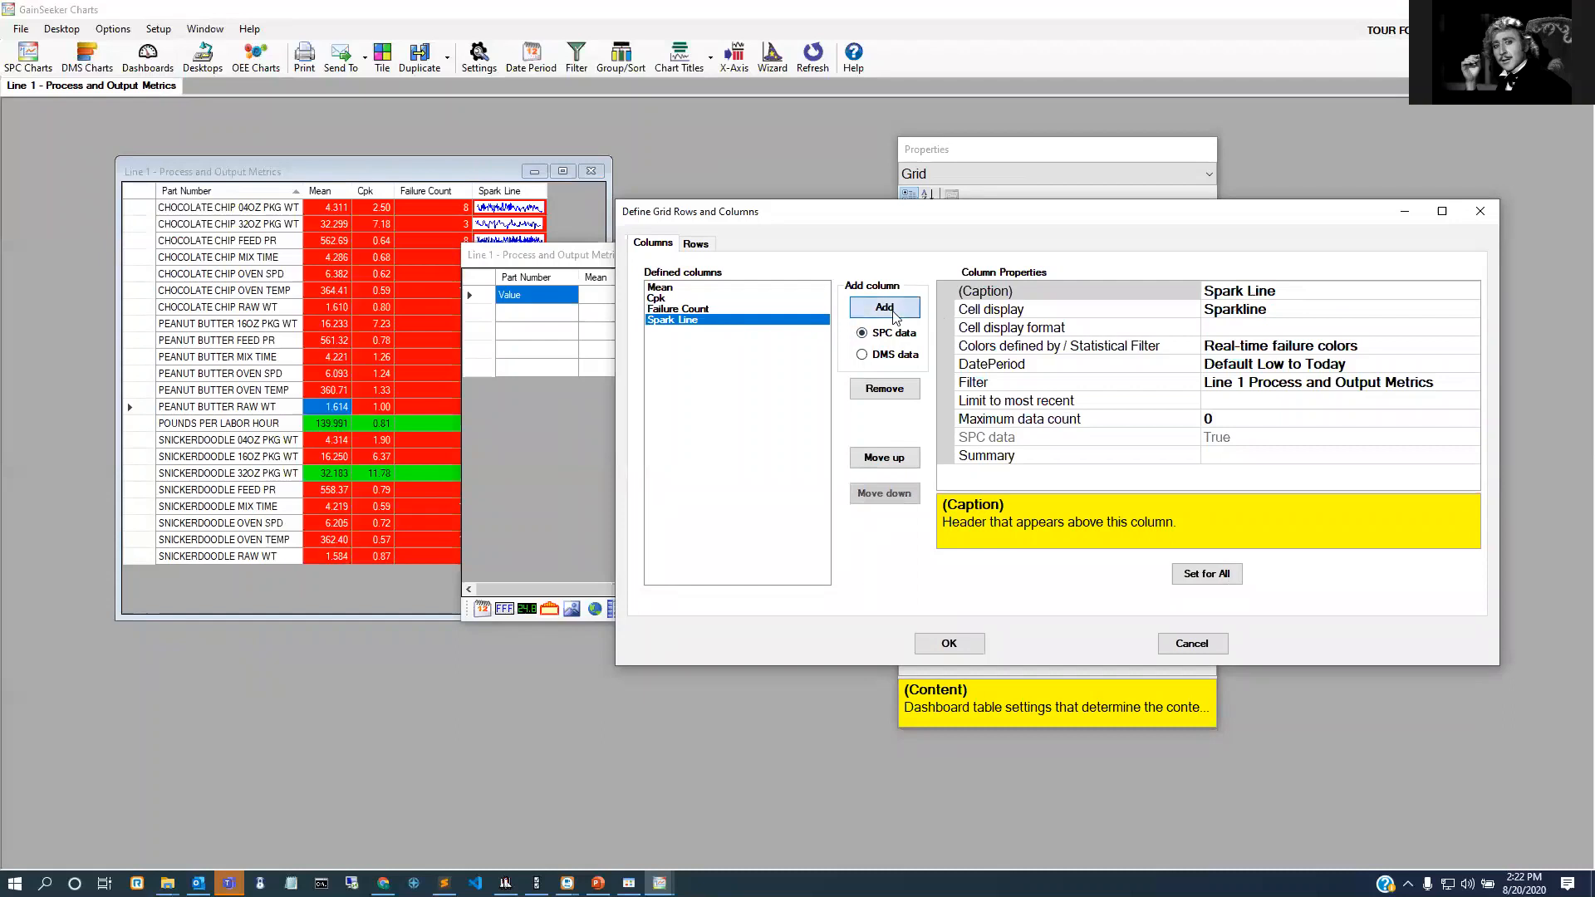
pyautogui.click(728, 288)
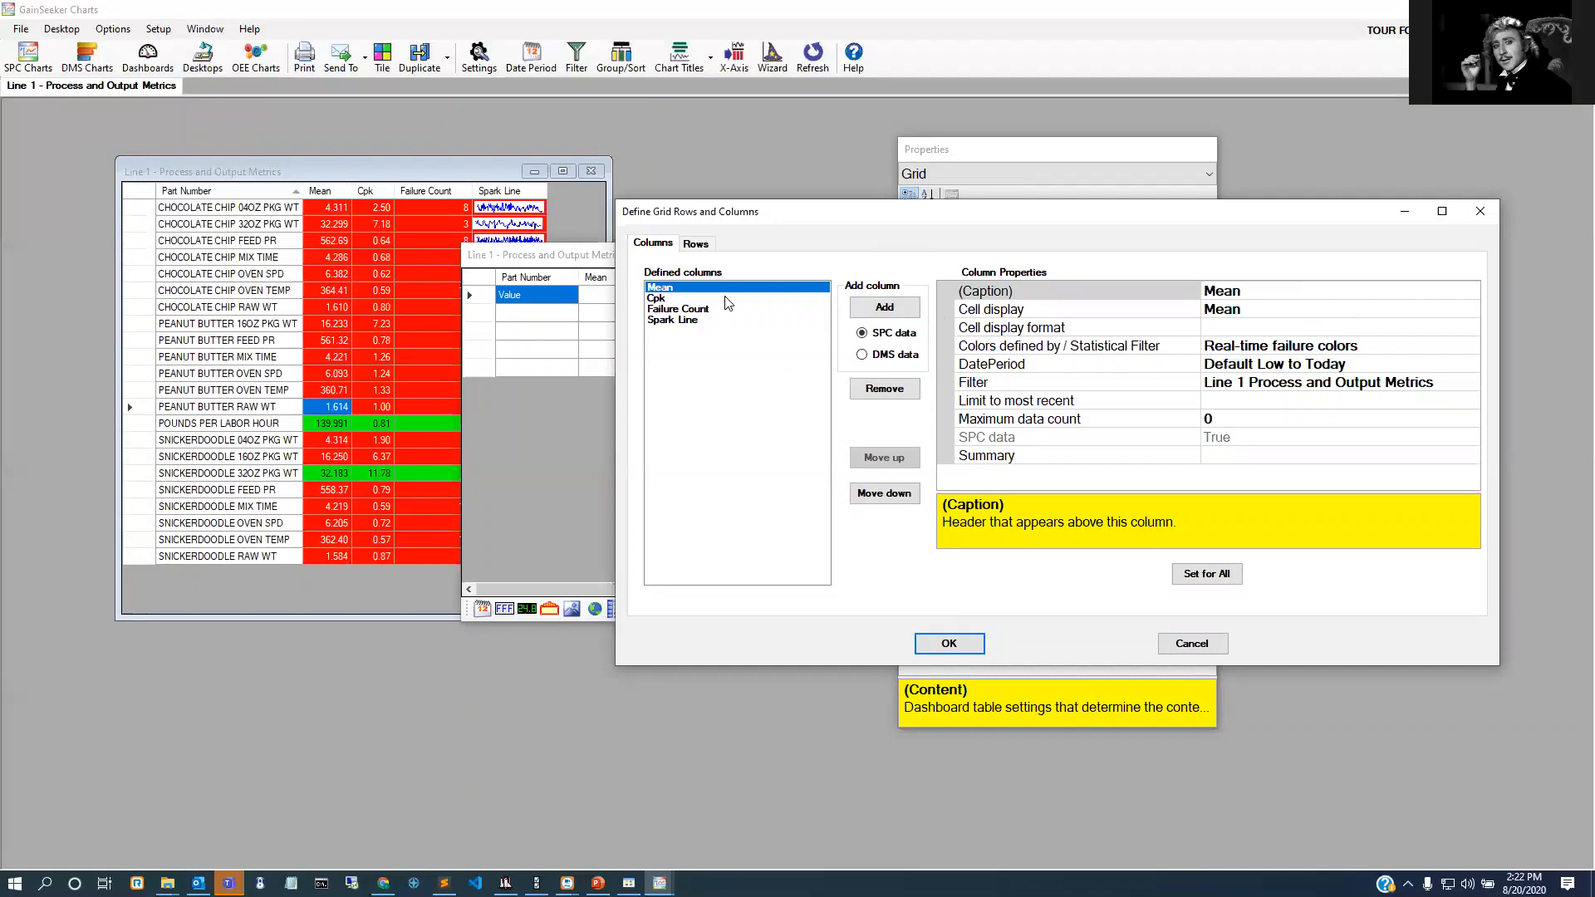
pyautogui.click(726, 298)
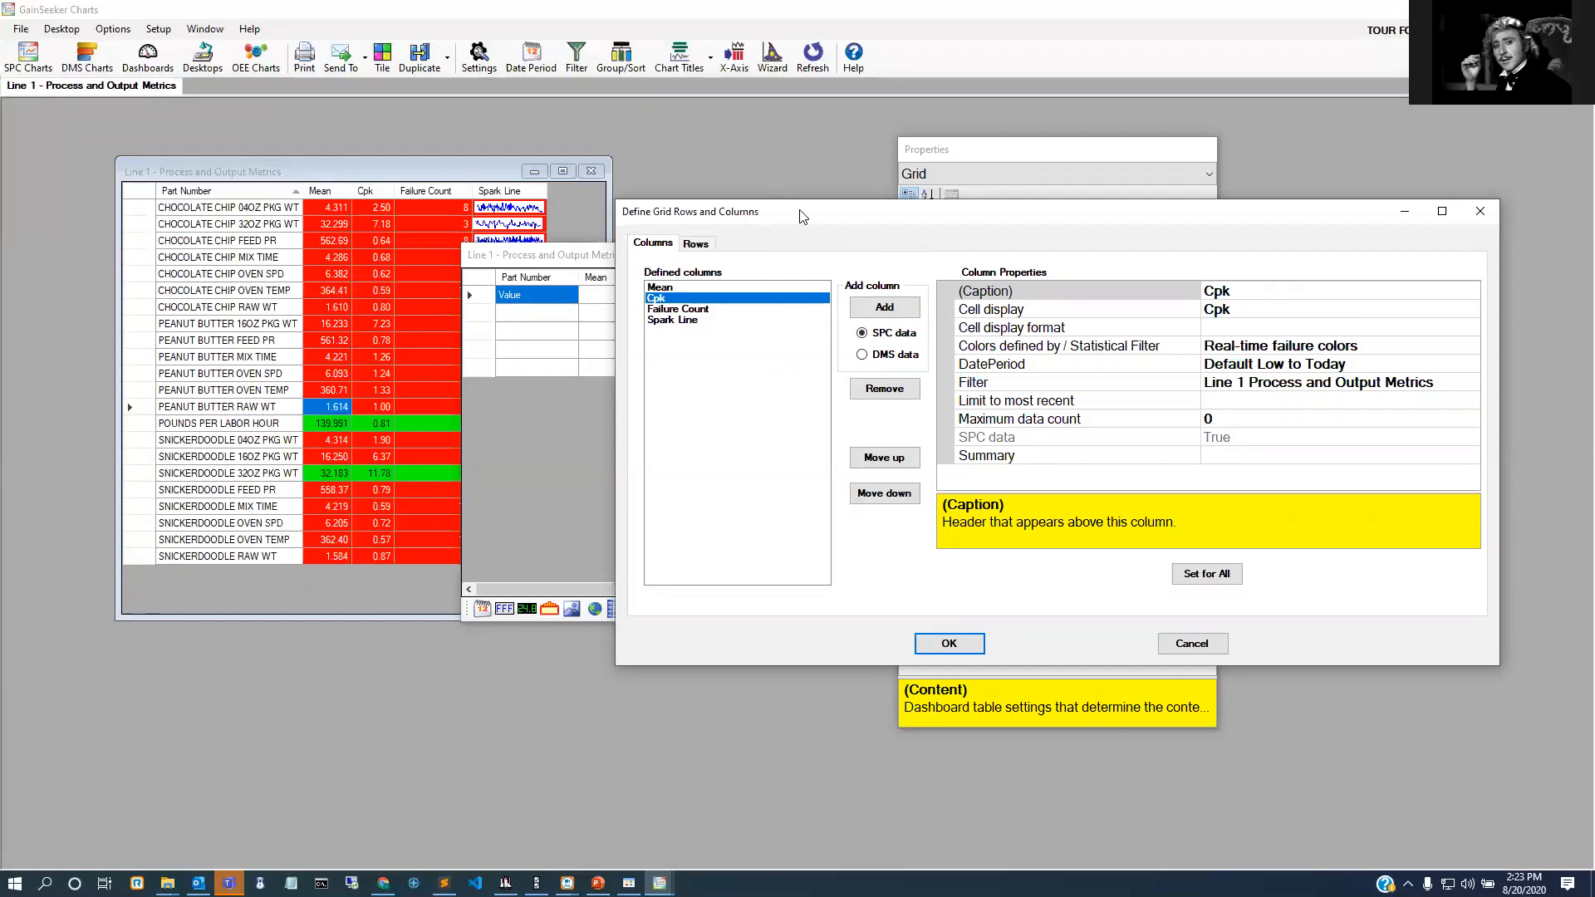
pyautogui.moveTo(803, 216); pyautogui.dragTo(820, 223)
pyautogui.click(702, 327)
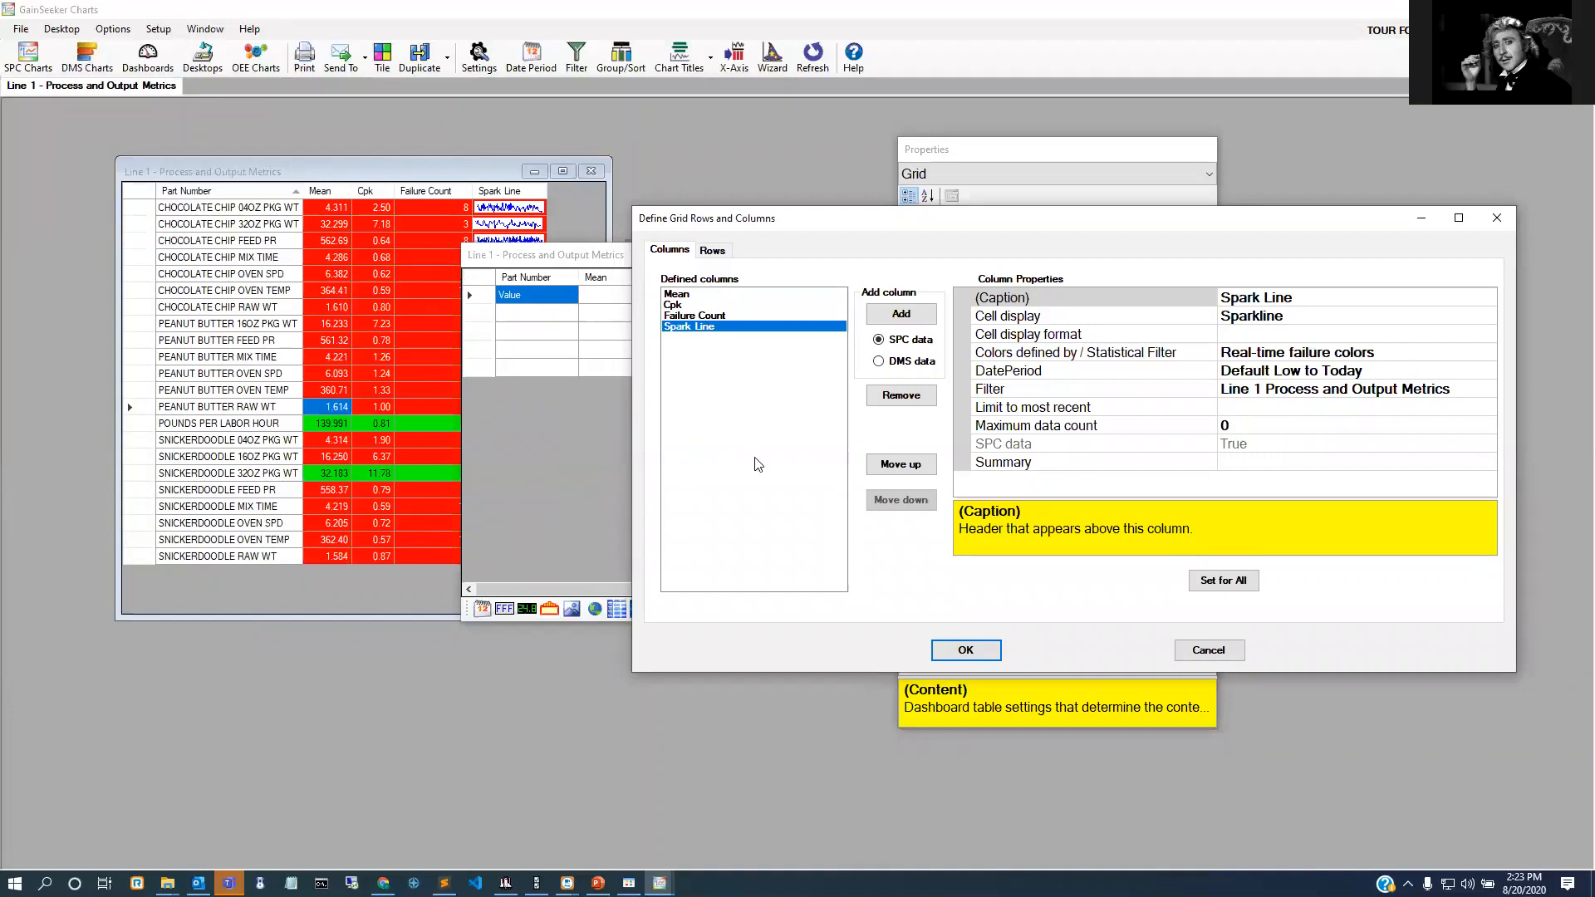
# Step: View the summary values available for the Mean column and cancel without choosing one
pyautogui.click(721, 295)
pyautogui.click(1095, 463)
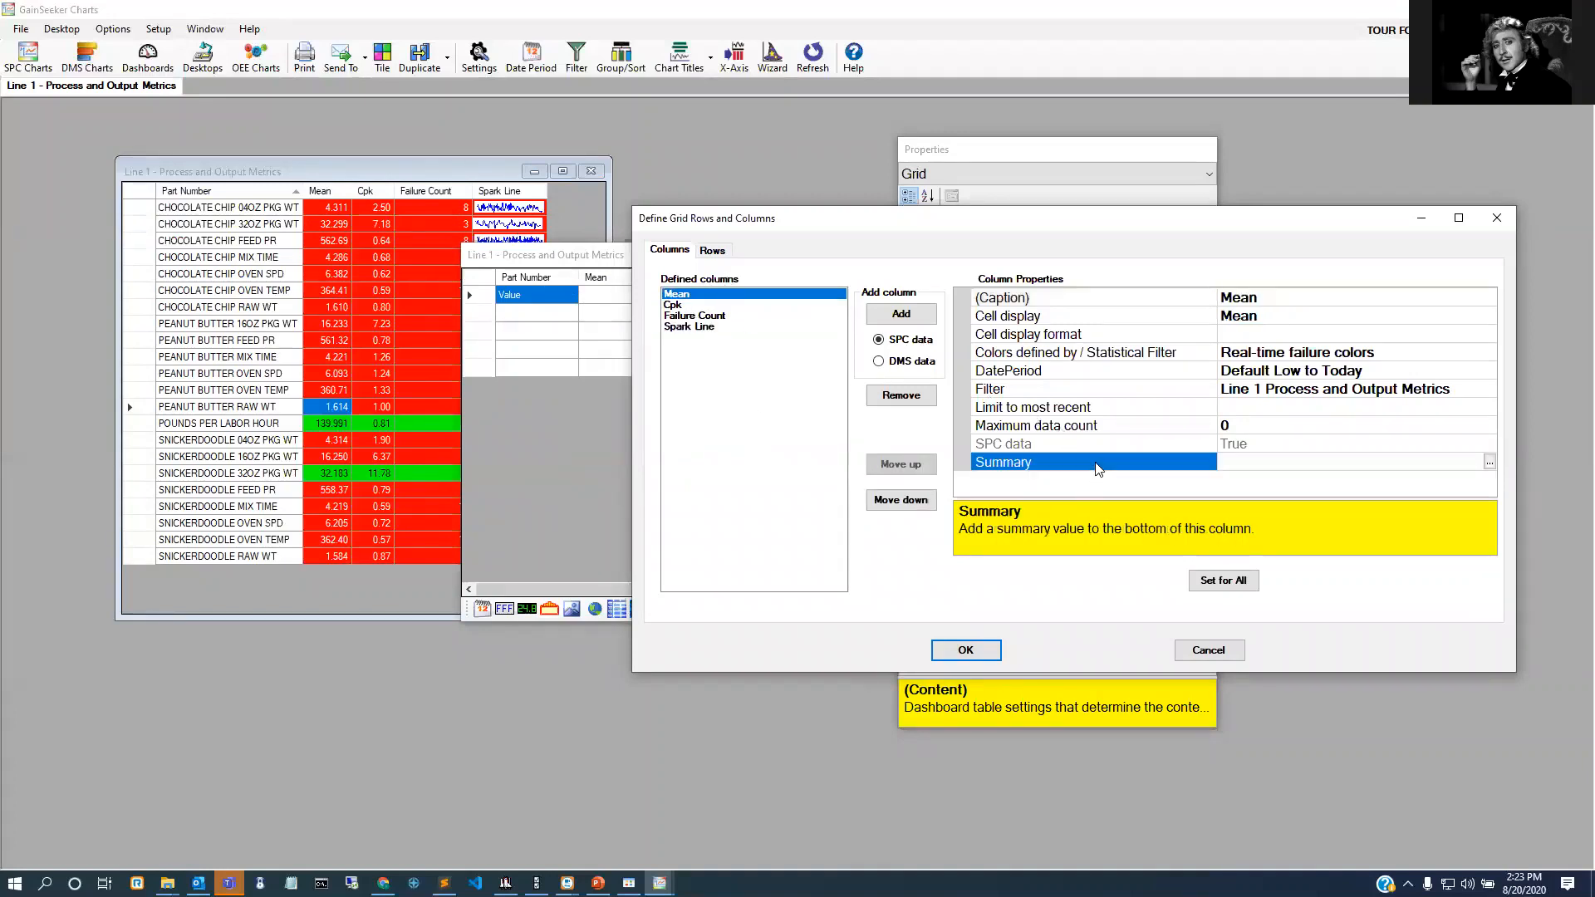
pyautogui.click(1489, 463)
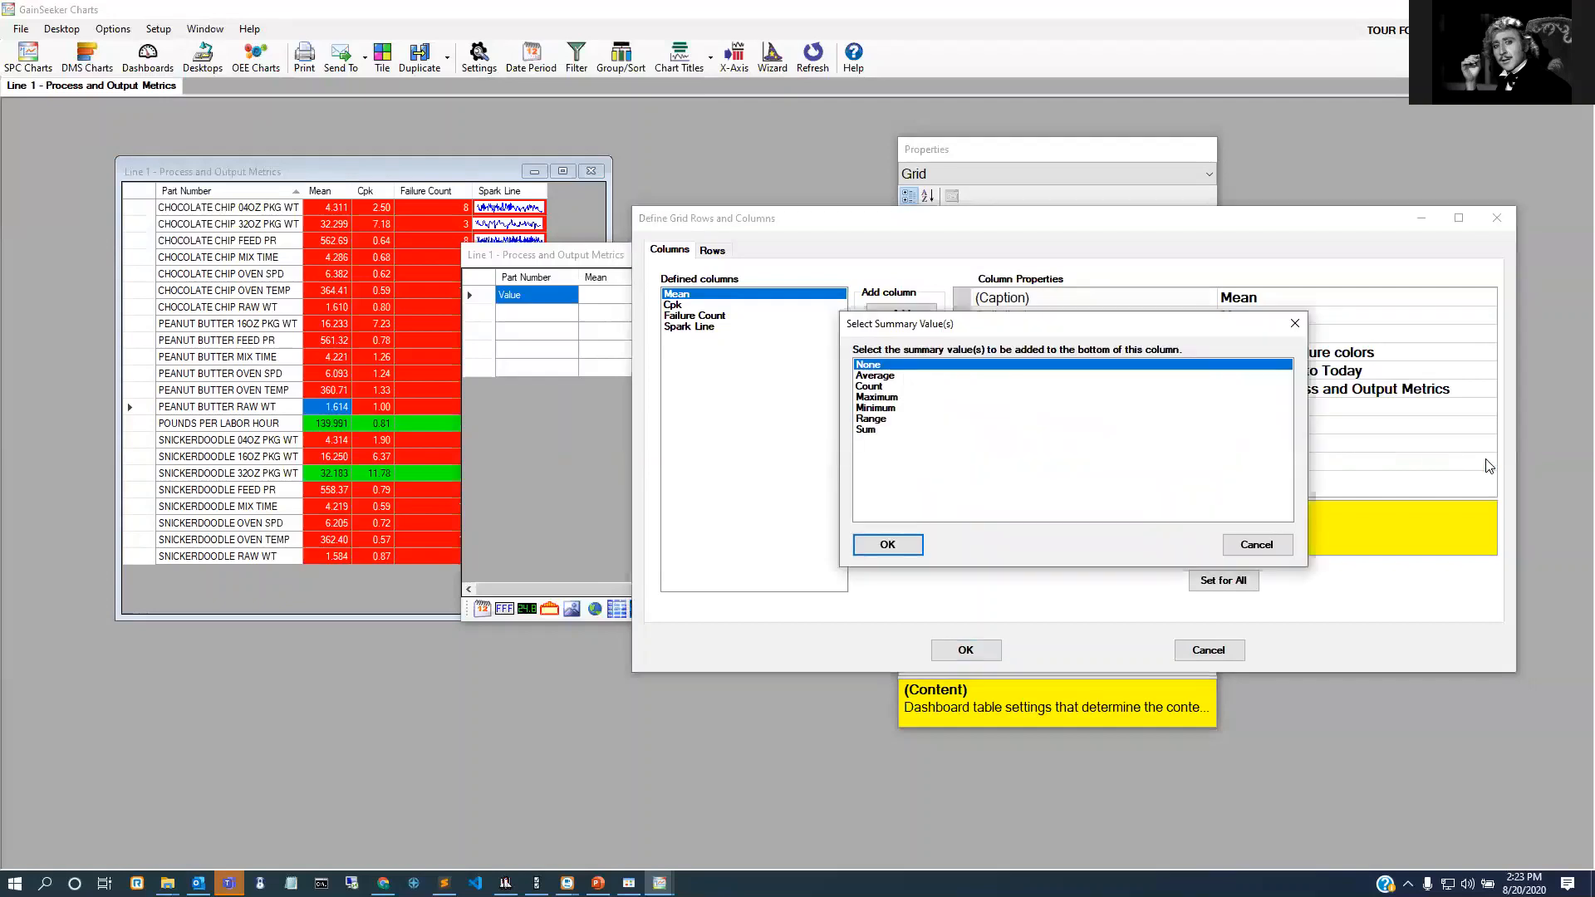
pyautogui.click(1257, 545)
# Step: Add Average, Maximum and Minimum summary values to the bottom of the Cpk column
pyautogui.click(721, 305)
pyautogui.click(1348, 466)
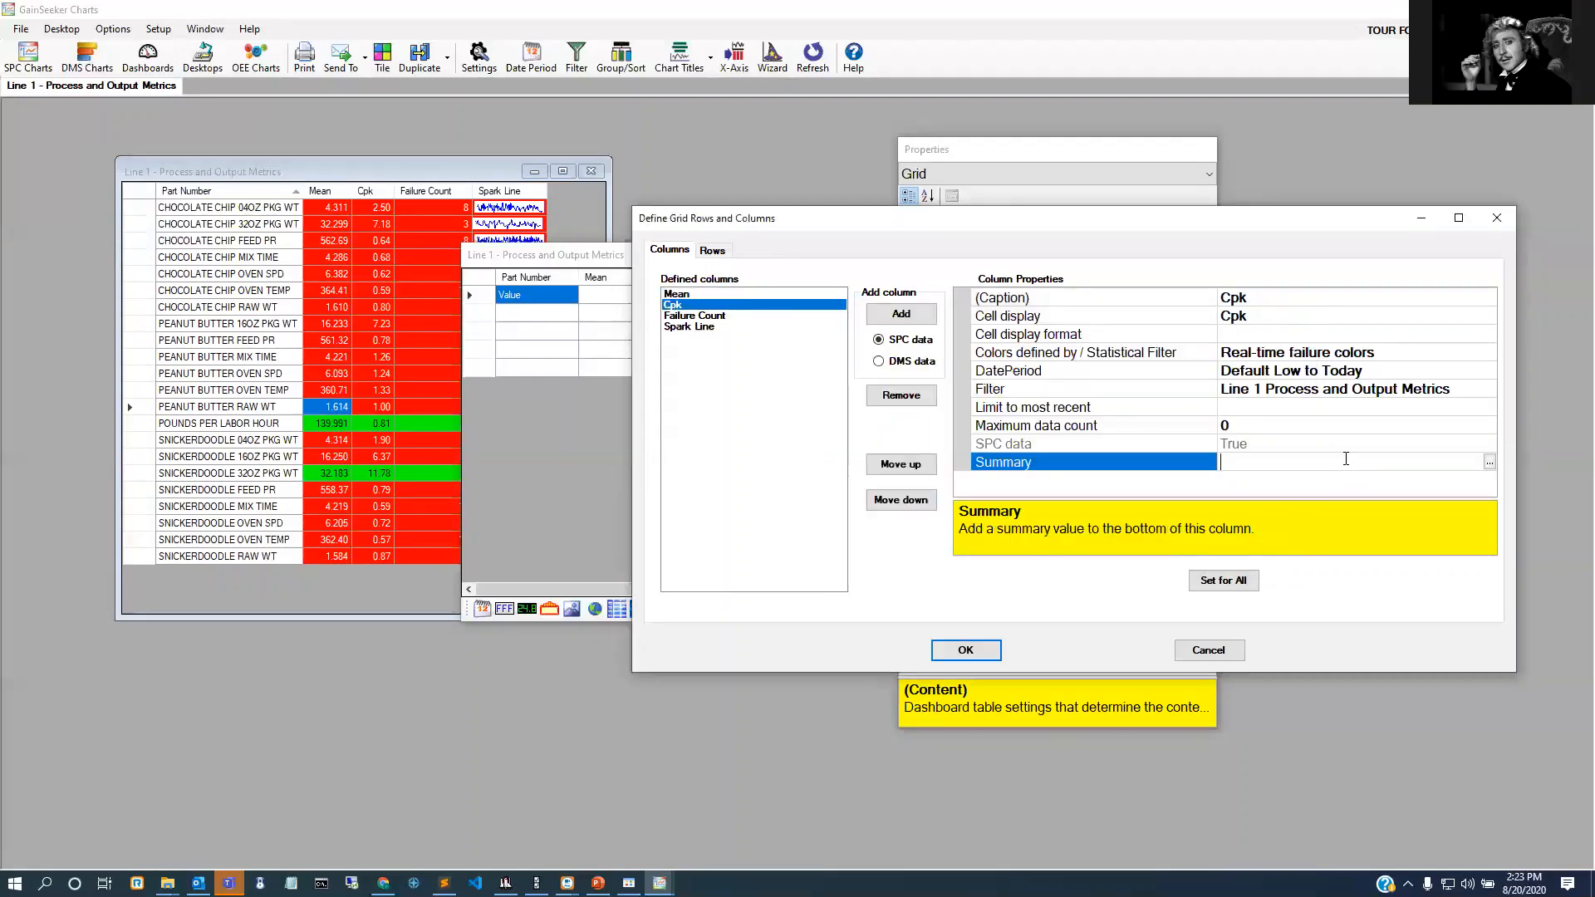
pyautogui.click(1490, 462)
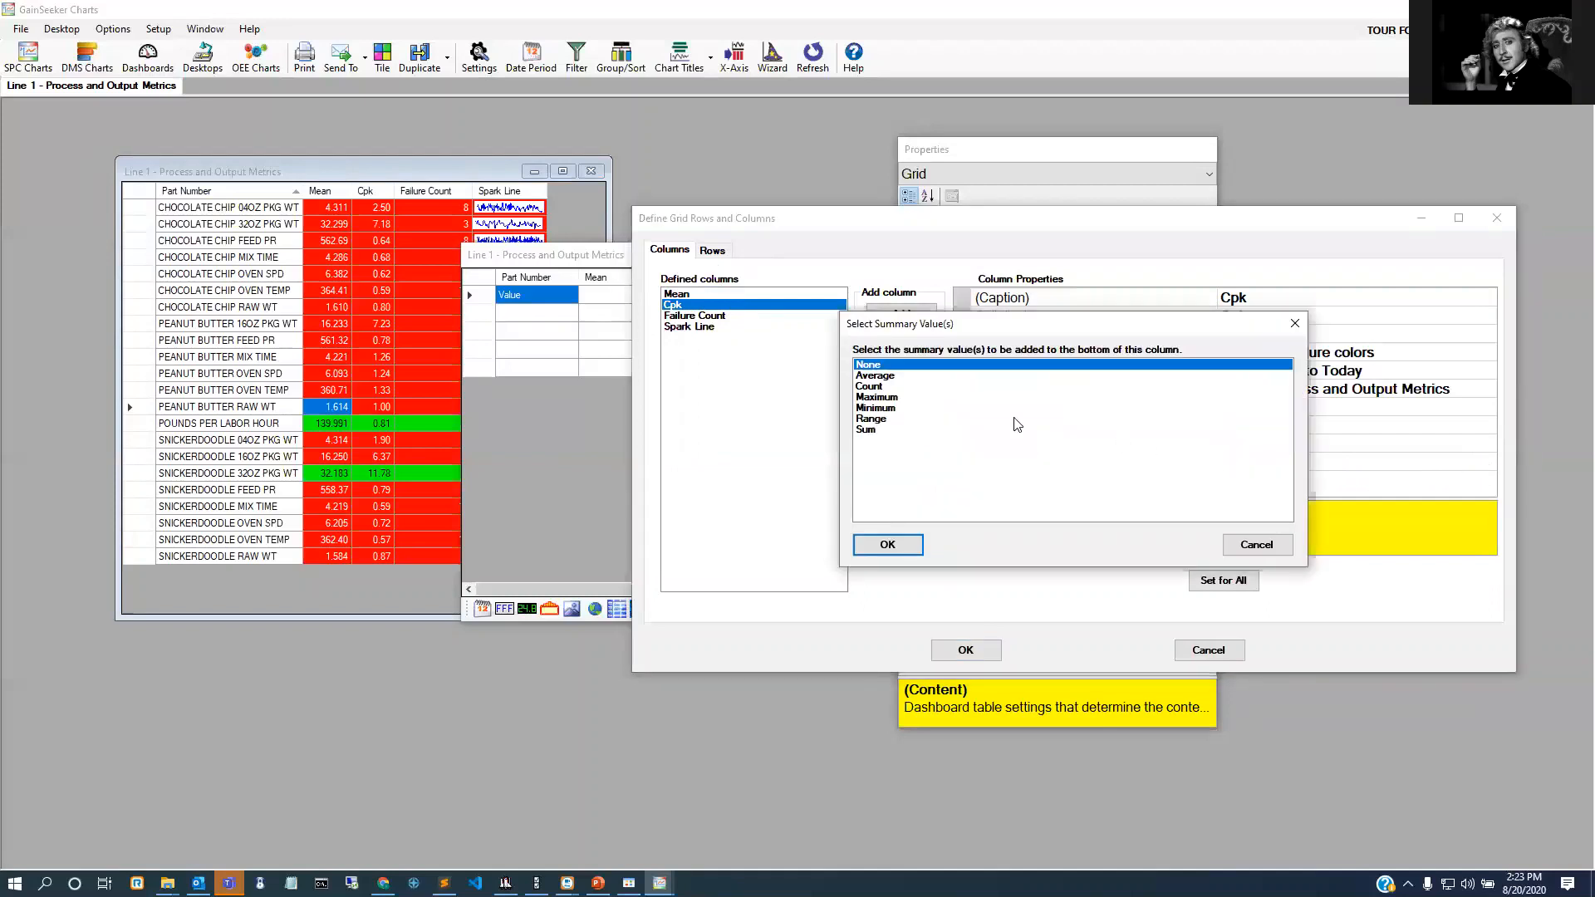
pyautogui.click(914, 378)
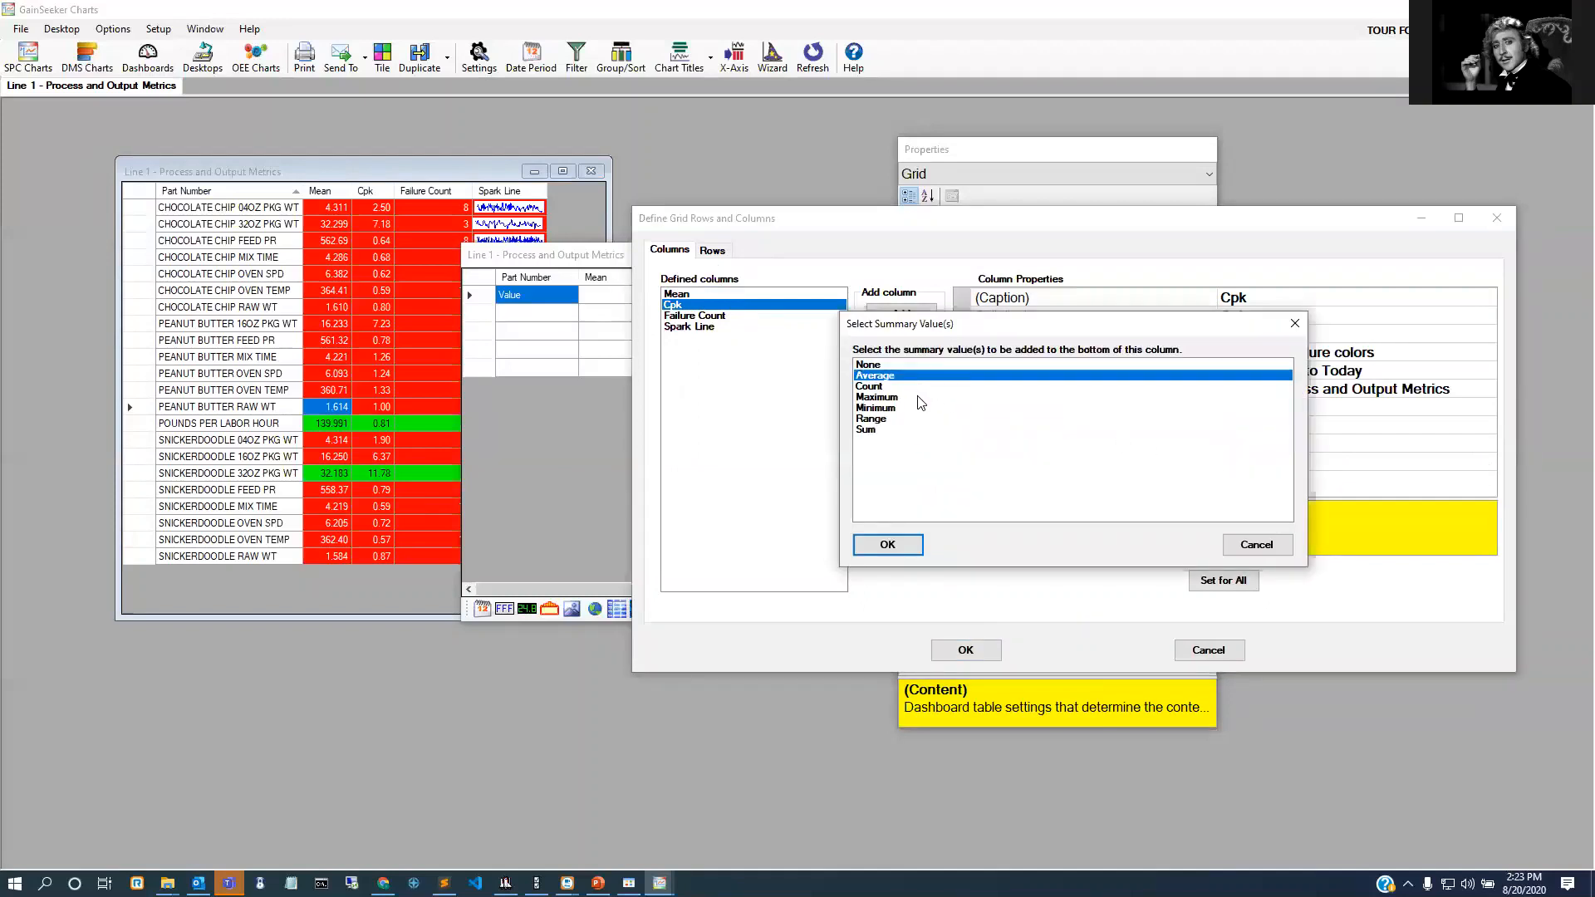
pyautogui.click(920, 398)
pyautogui.click(918, 409)
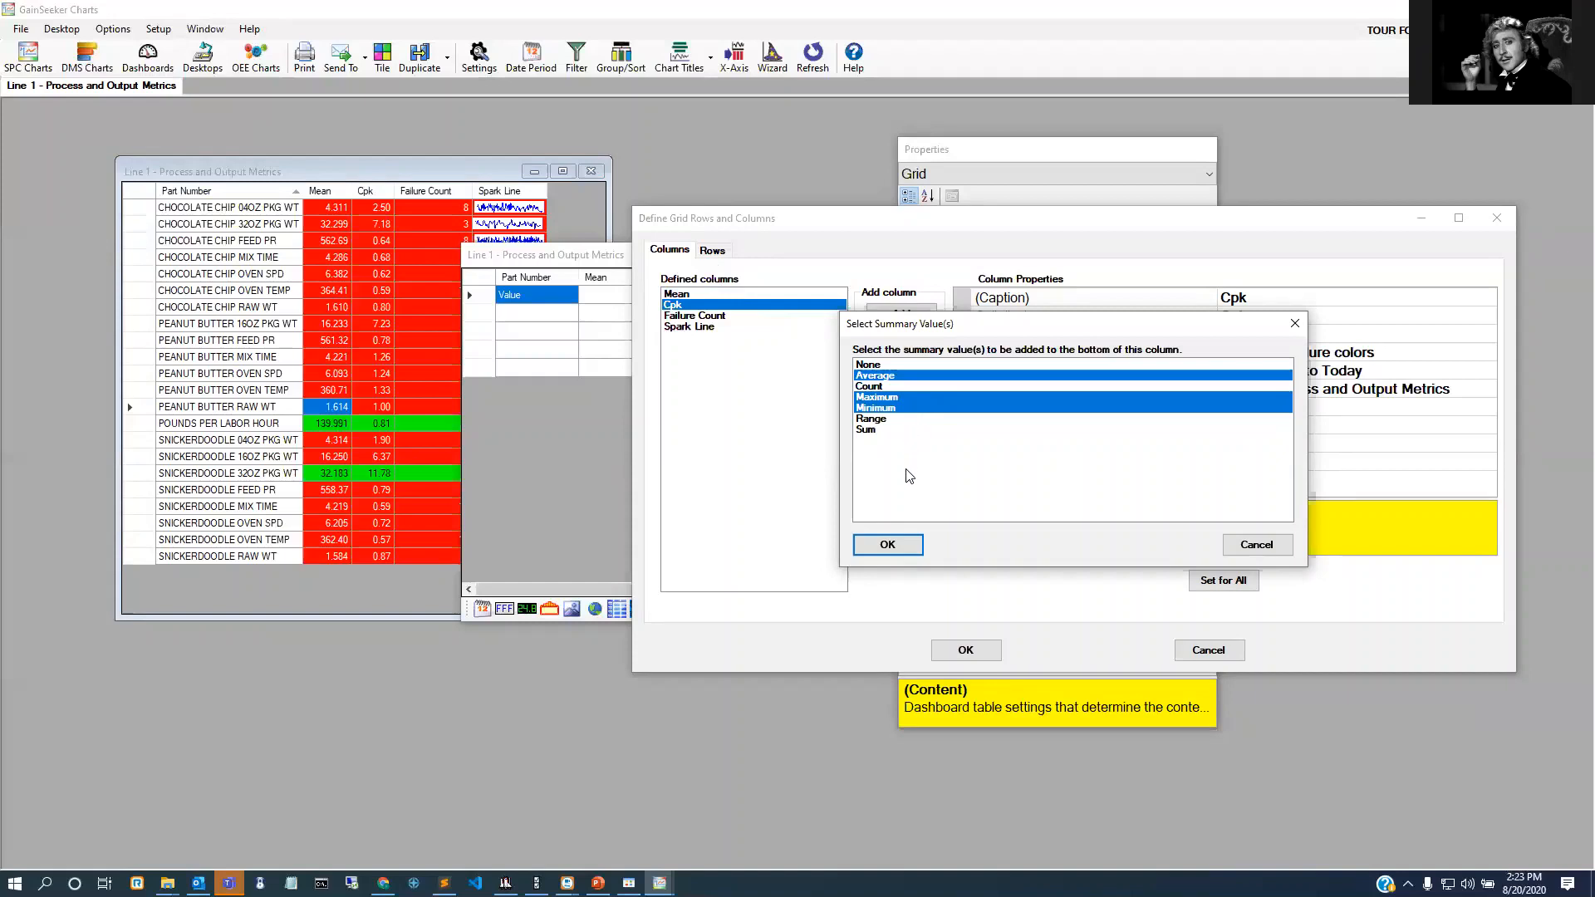
pyautogui.click(907, 536)
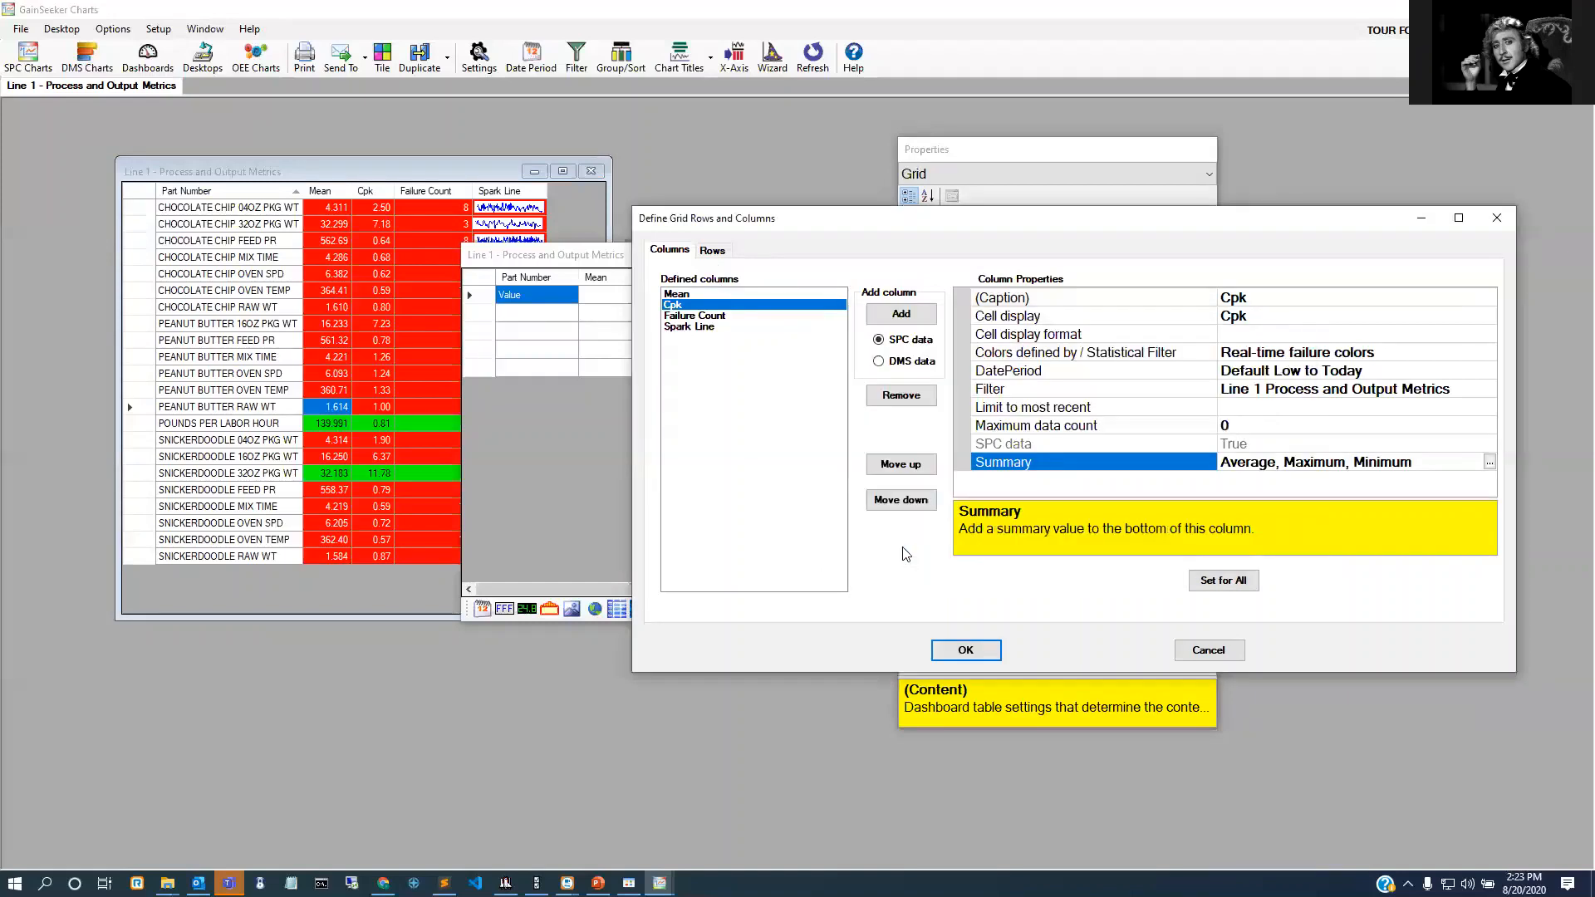
# Step: Apply the grid definition and switch the Line 1 dashboard from design mode to its live view
pyautogui.click(964, 650)
pyautogui.rightClick(811, 466)
pyautogui.click(848, 495)
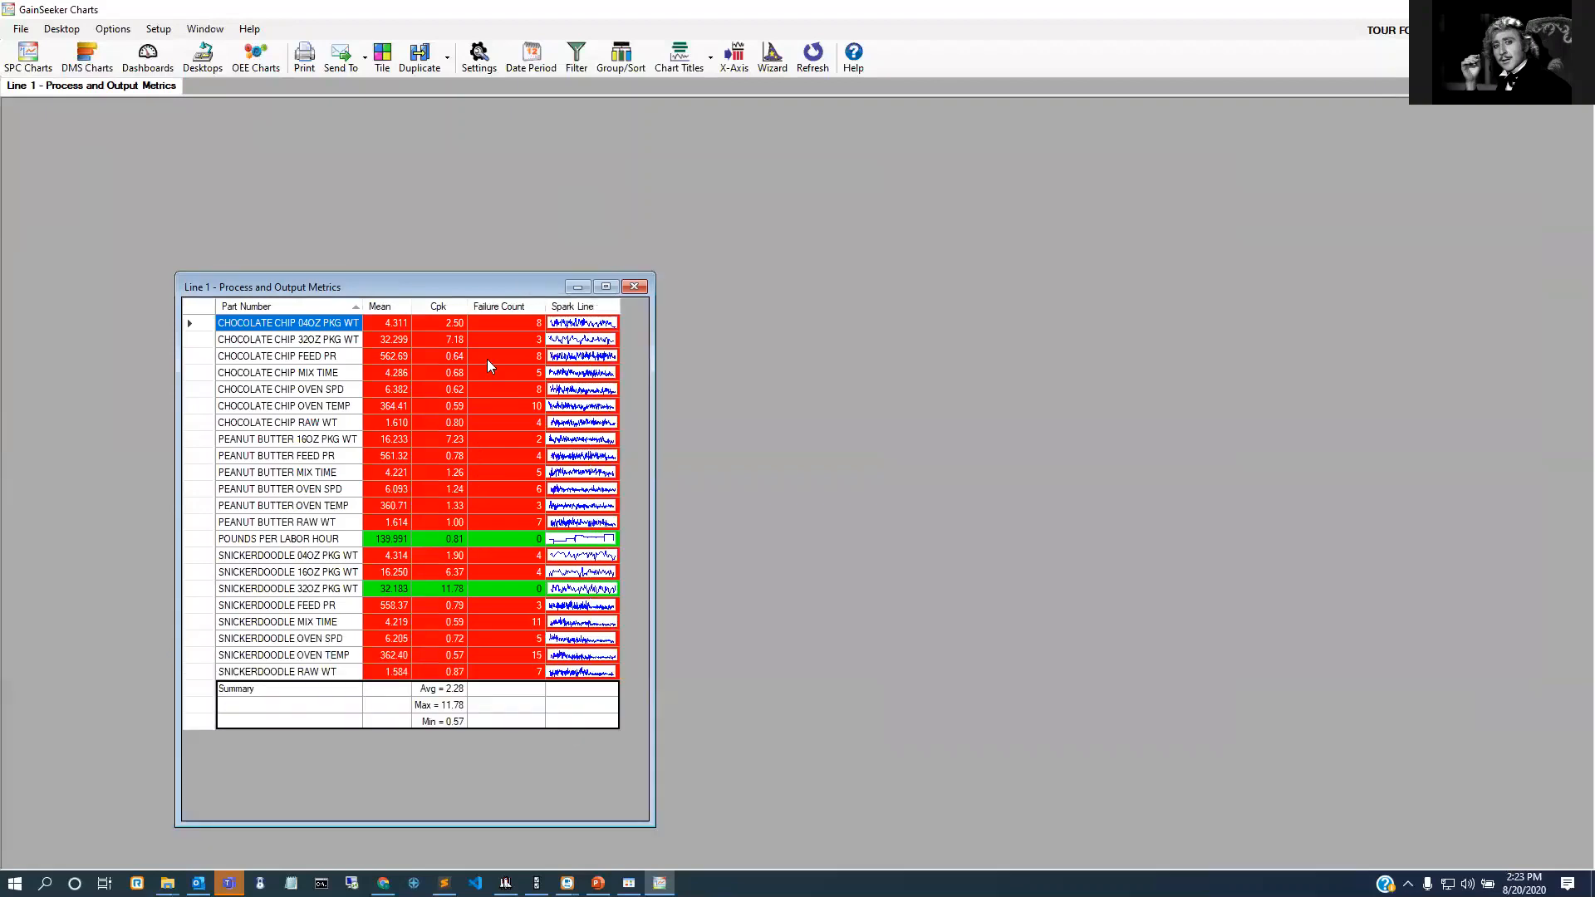
# Step: Examine the average, maximum and minimum Cpk cells in the Summary rows and close the Line 1 dashboard
pyautogui.click(454, 704)
pyautogui.click(454, 690)
pyautogui.click(456, 707)
pyautogui.click(454, 723)
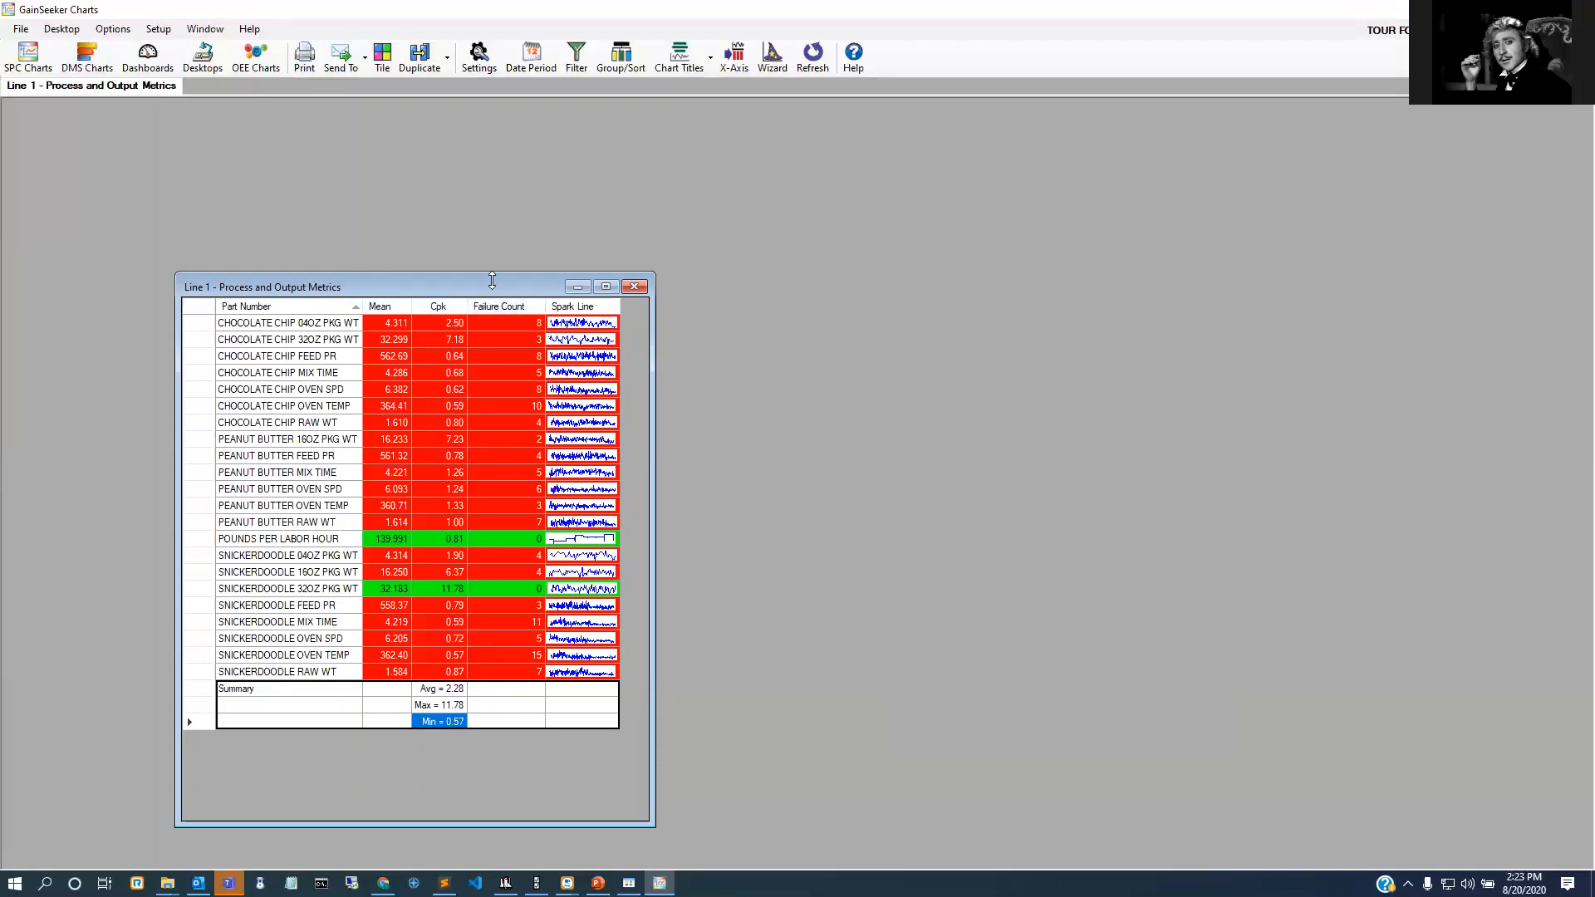
pyautogui.moveTo(498, 287); pyautogui.dragTo(490, 214)
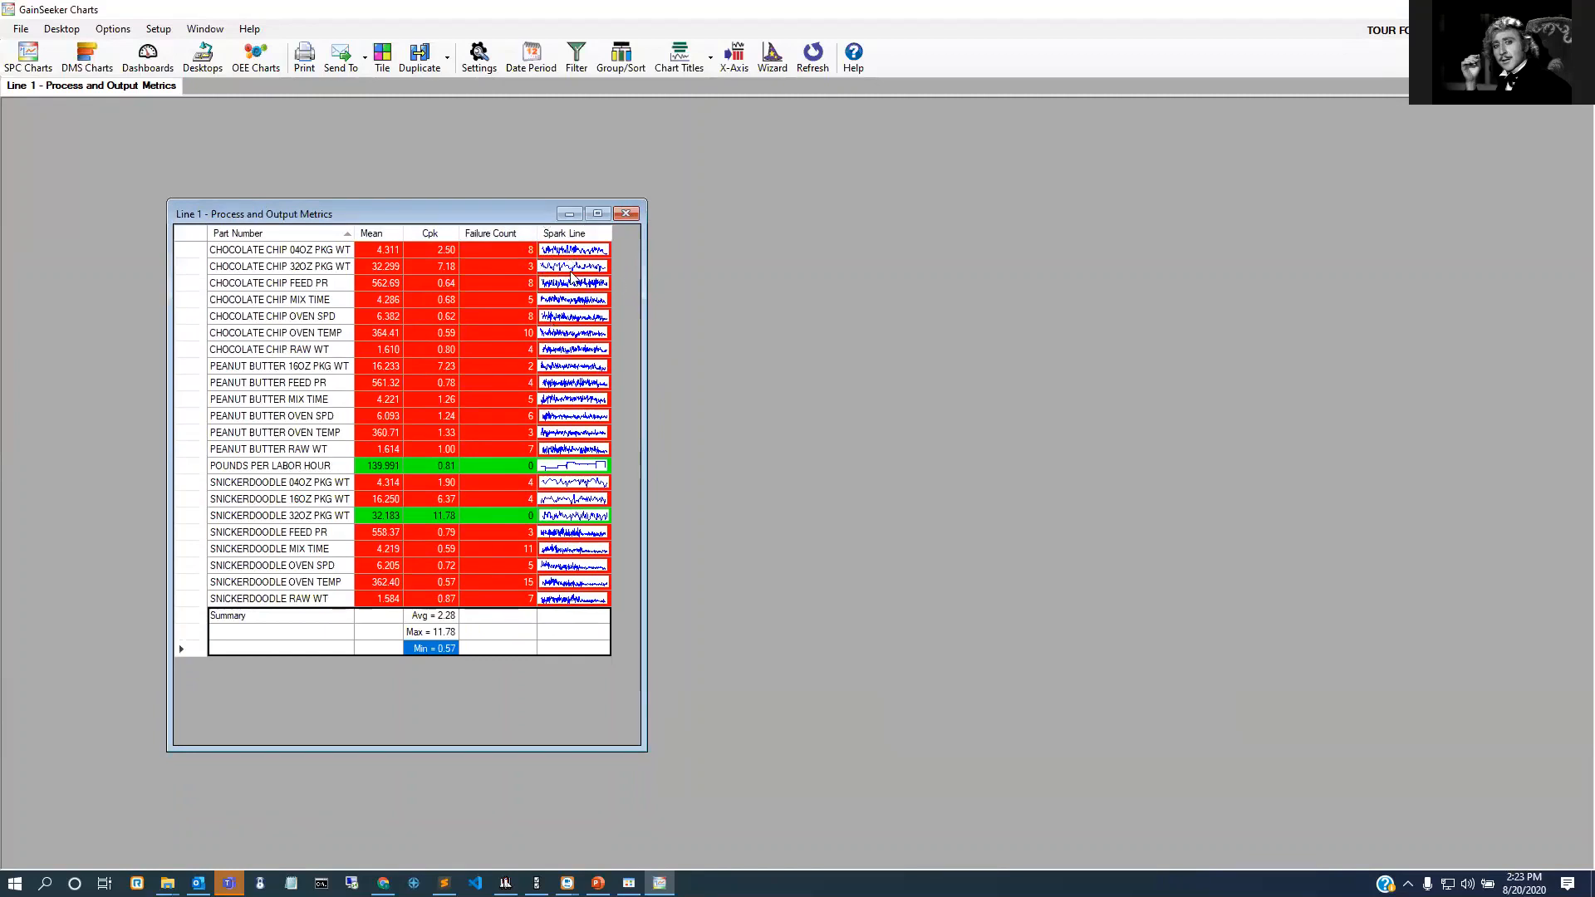
pyautogui.click(625, 213)
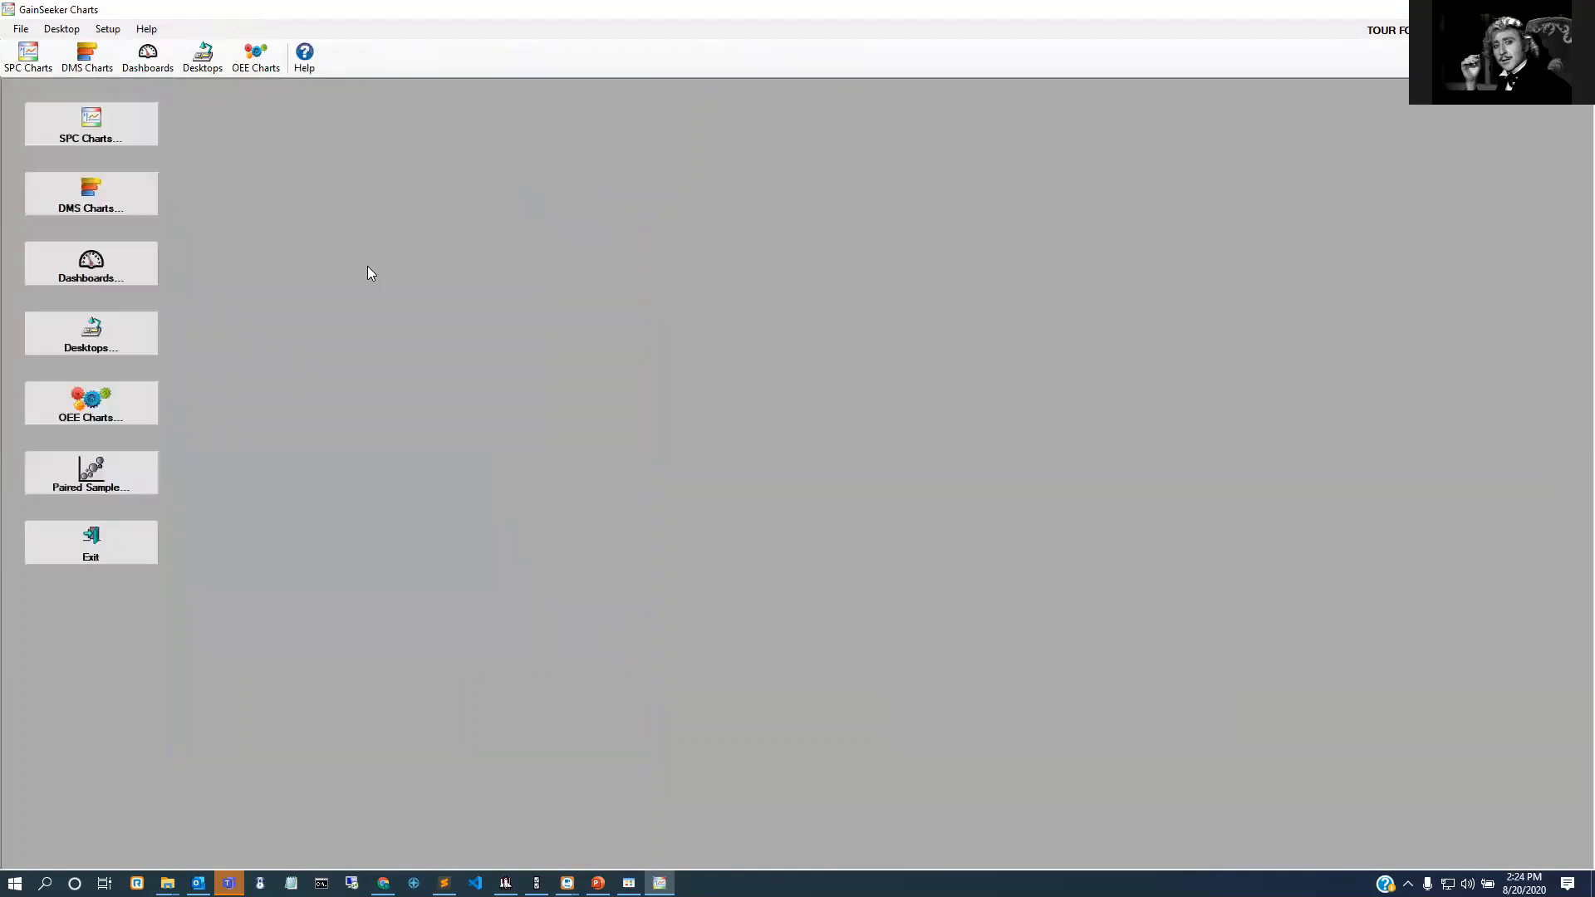
# Step: Open the Cookie Factory Data Entry dashboard and move its window higher in the workspace
pyautogui.click(134, 261)
pyautogui.scroll(2, 703, 413)
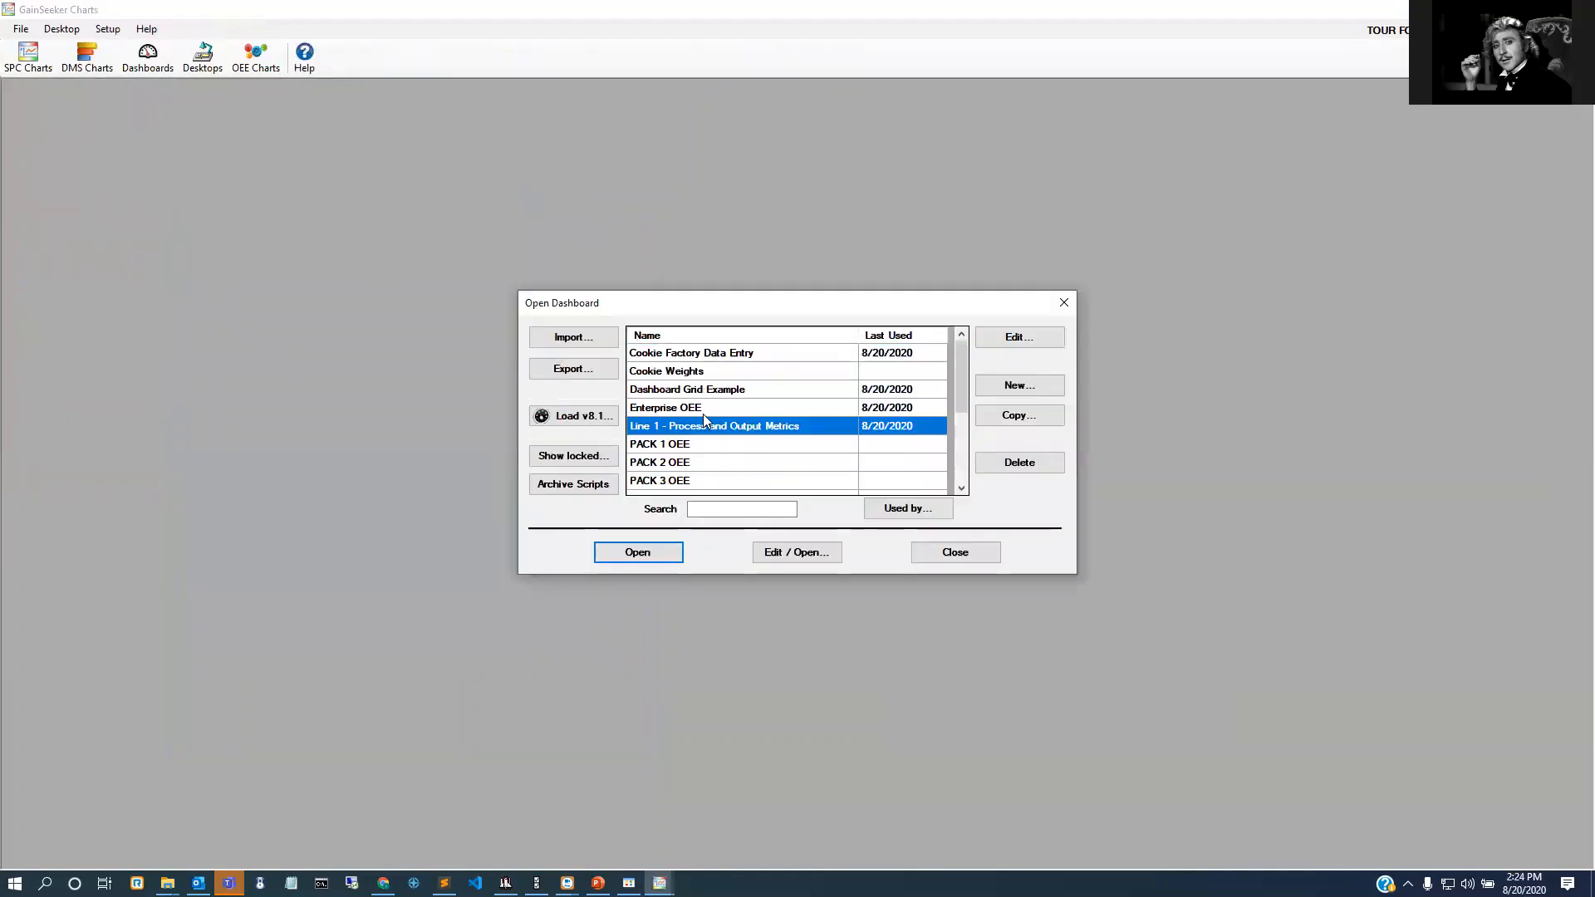
pyautogui.click(729, 359)
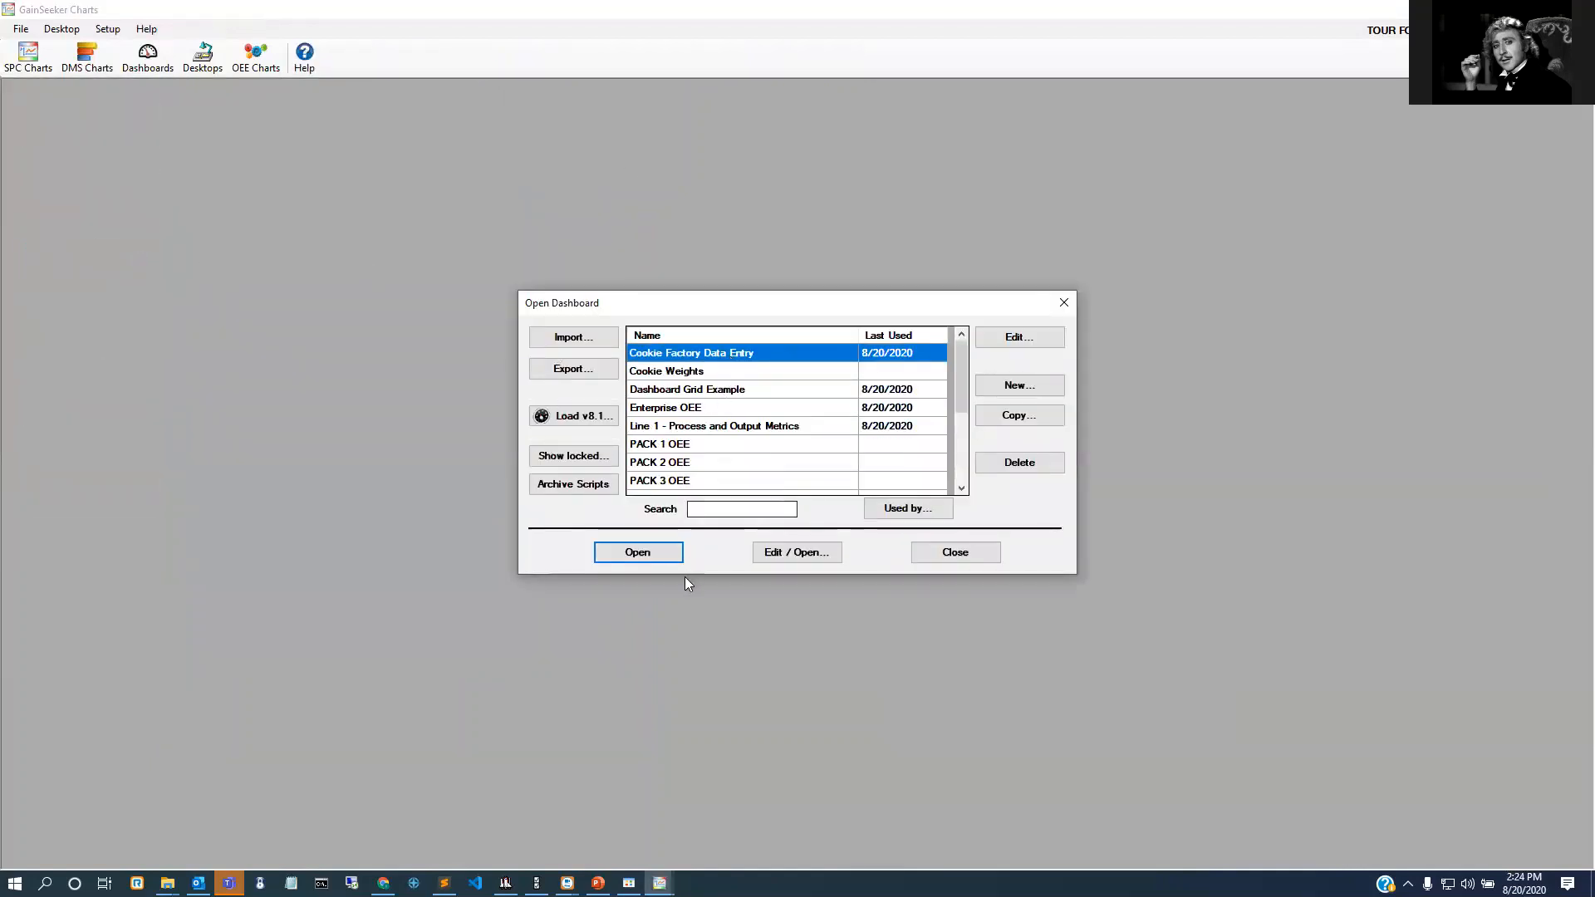
pyautogui.click(640, 552)
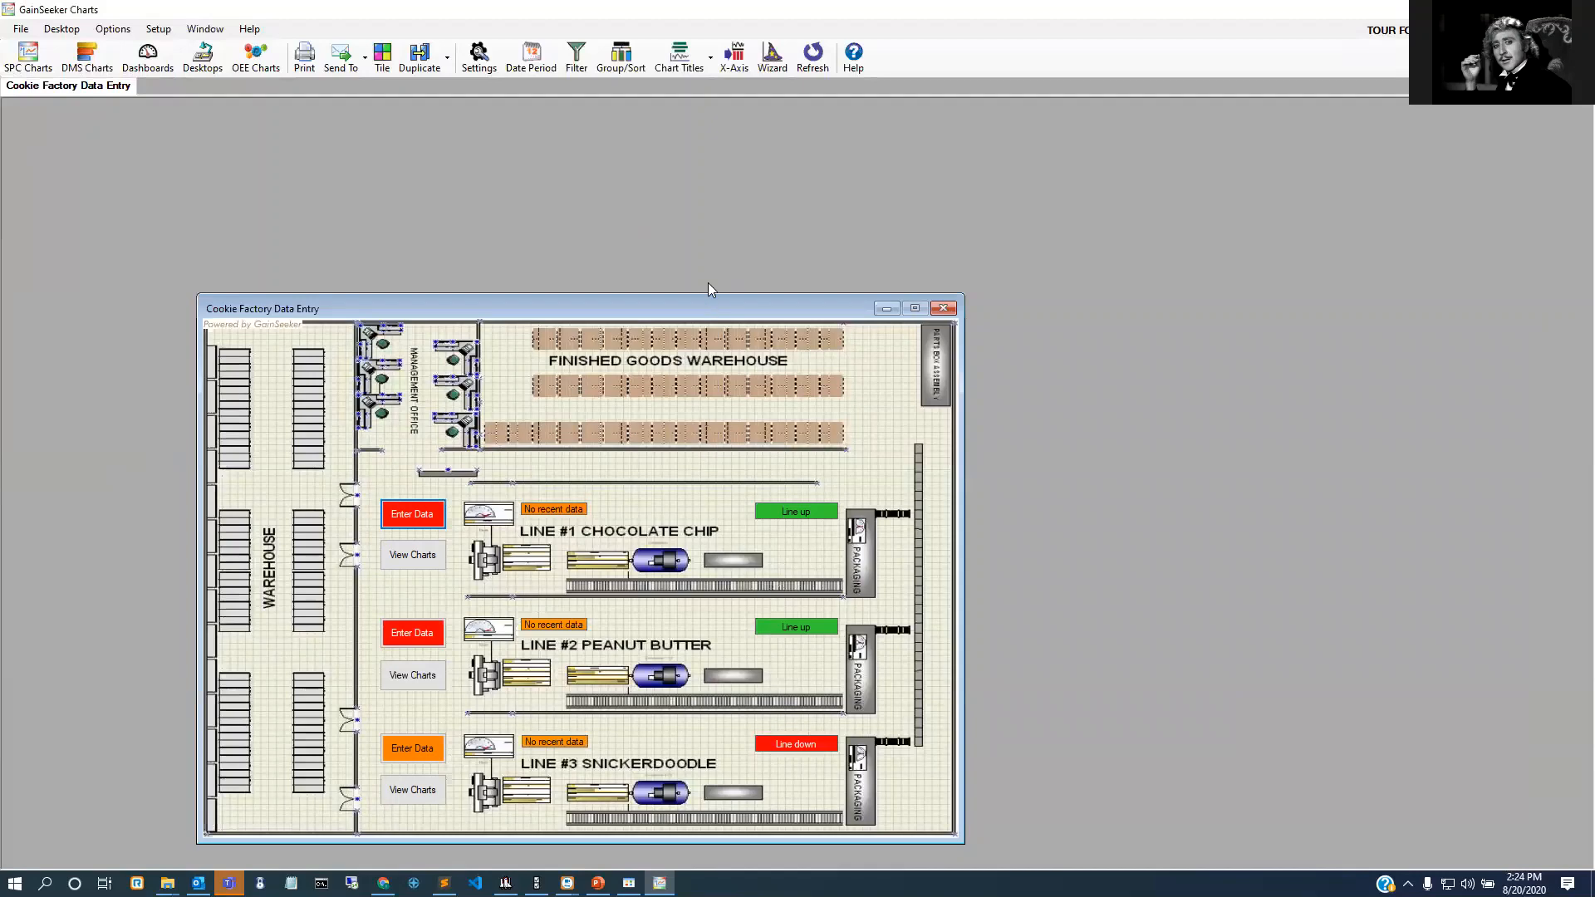
pyautogui.moveTo(708, 304); pyautogui.dragTo(705, 164)
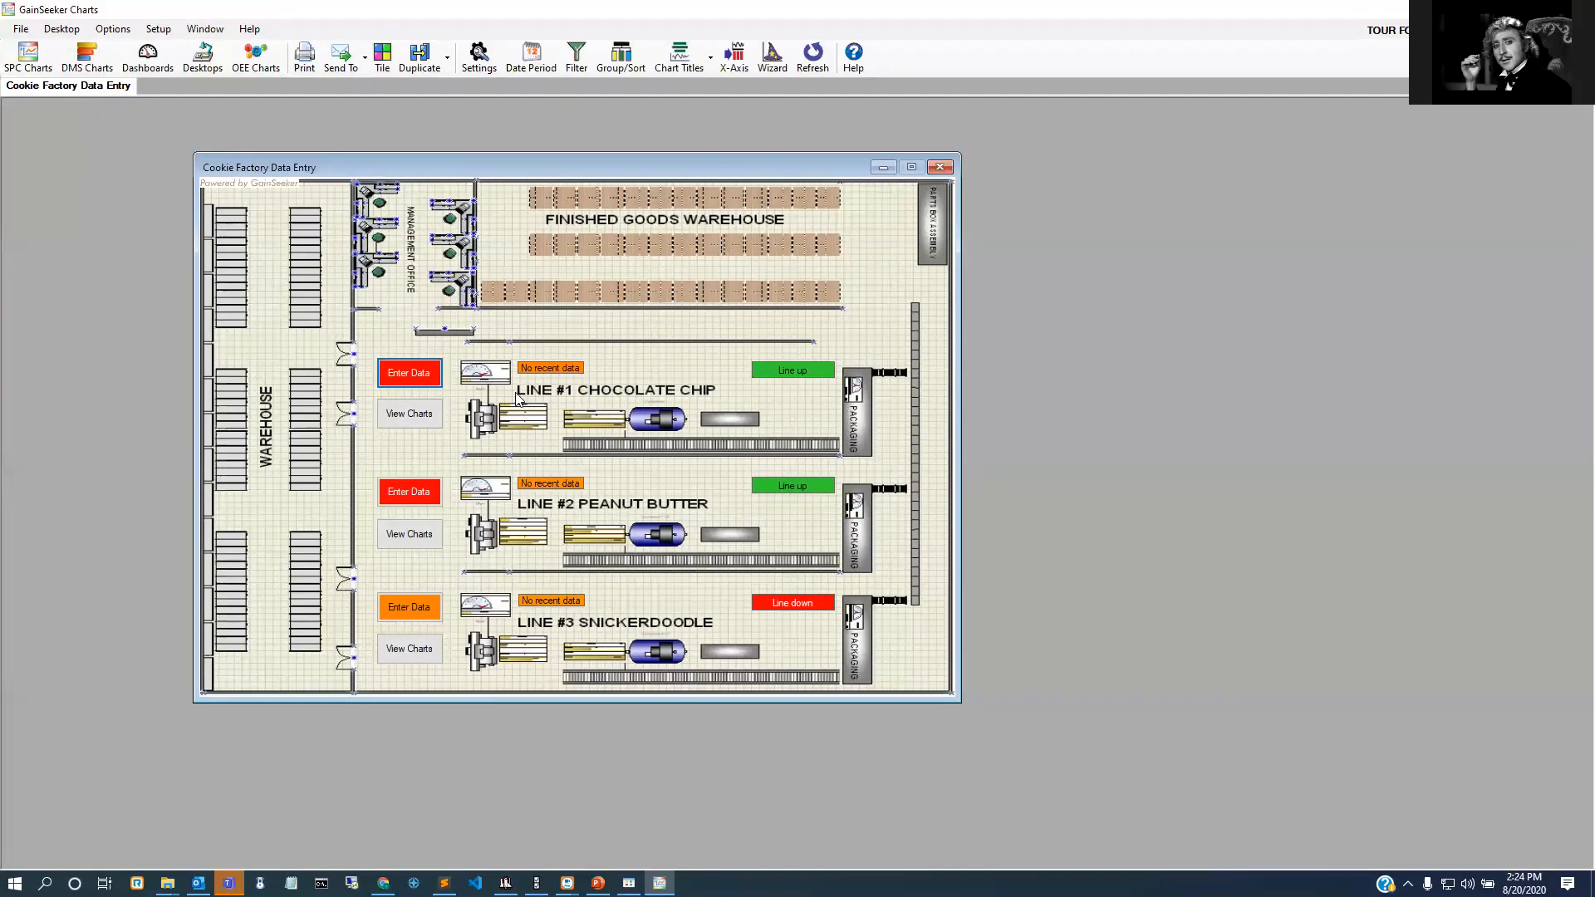
# Step: Enlarge the CHOCOLATE CHIP 16OZ PKG WT control chart from the Line #1 charts and group it by Machine with the Variation Wizard
pyautogui.click(431, 408)
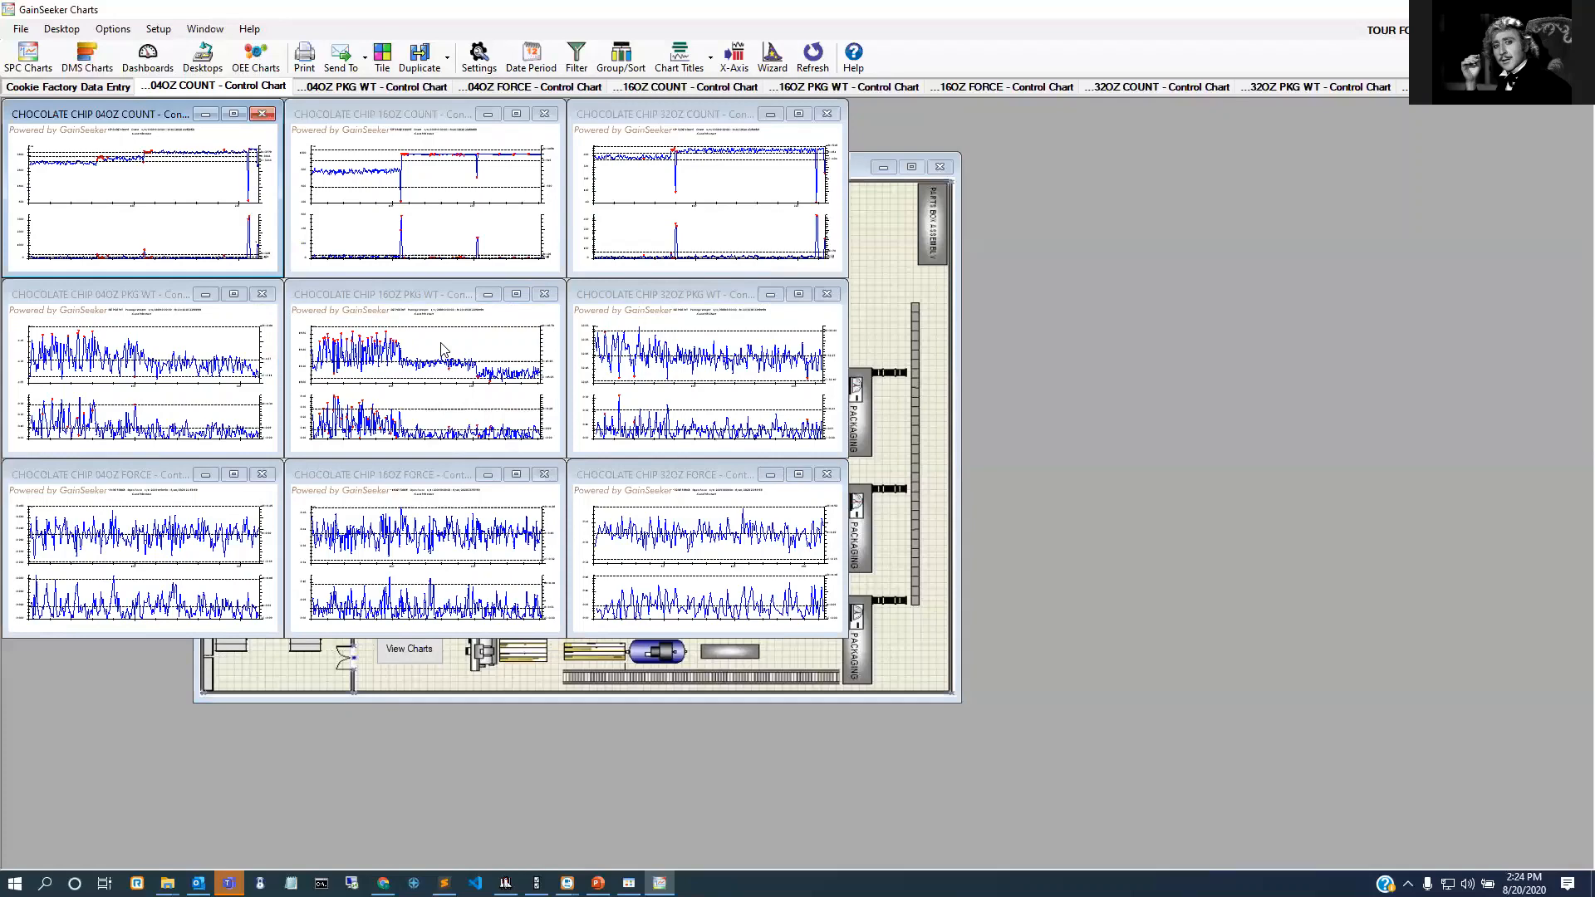
pyautogui.click(516, 294)
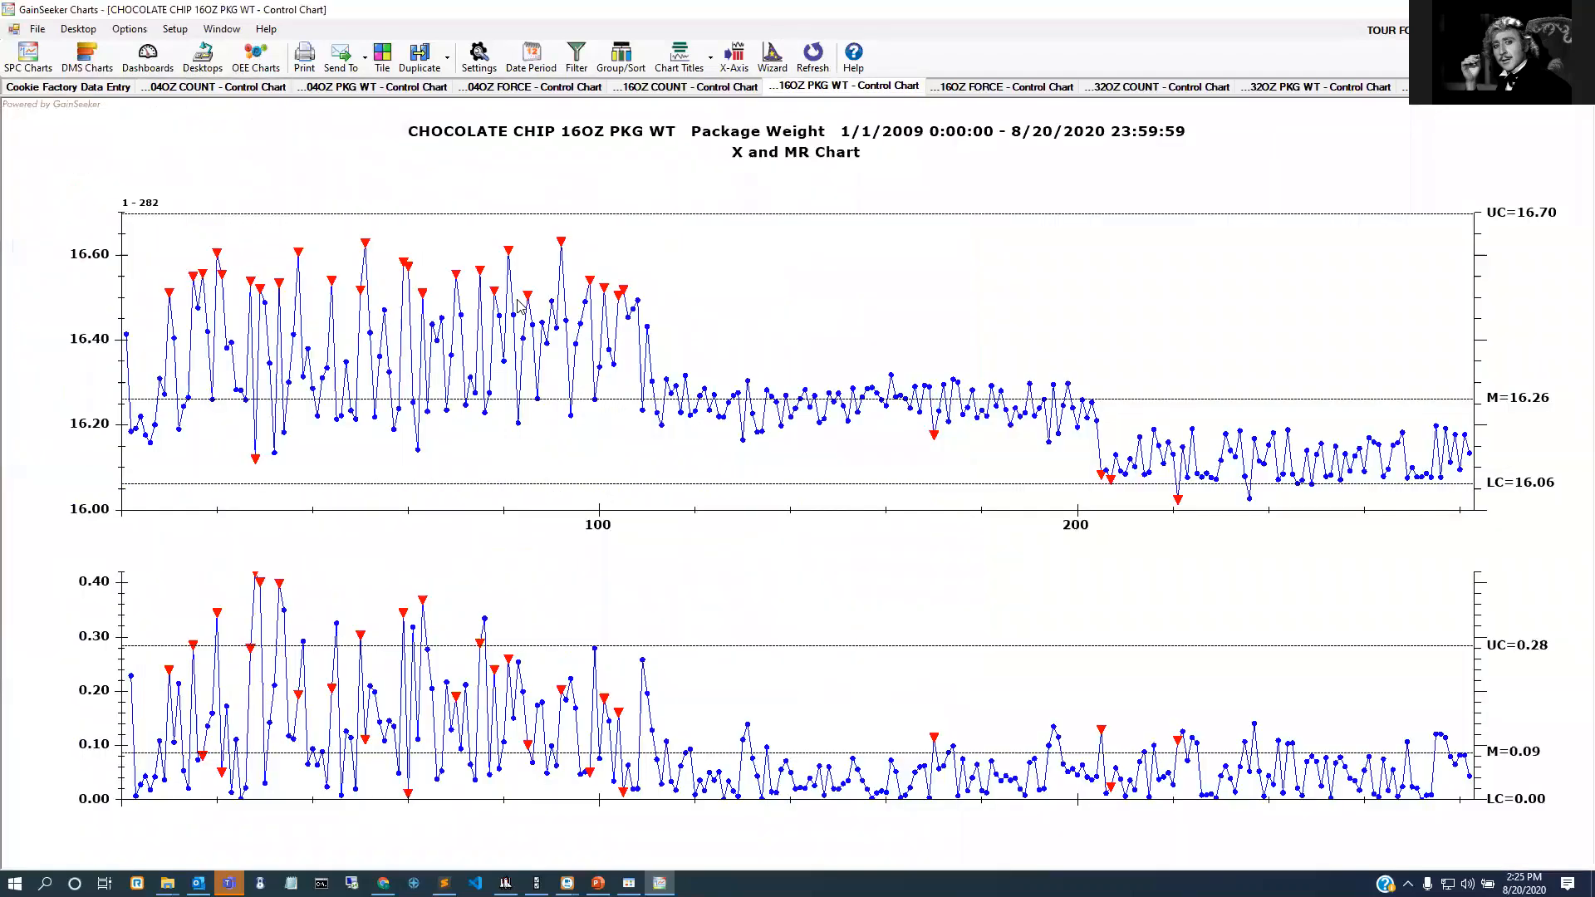
pyautogui.rightClick(853, 315)
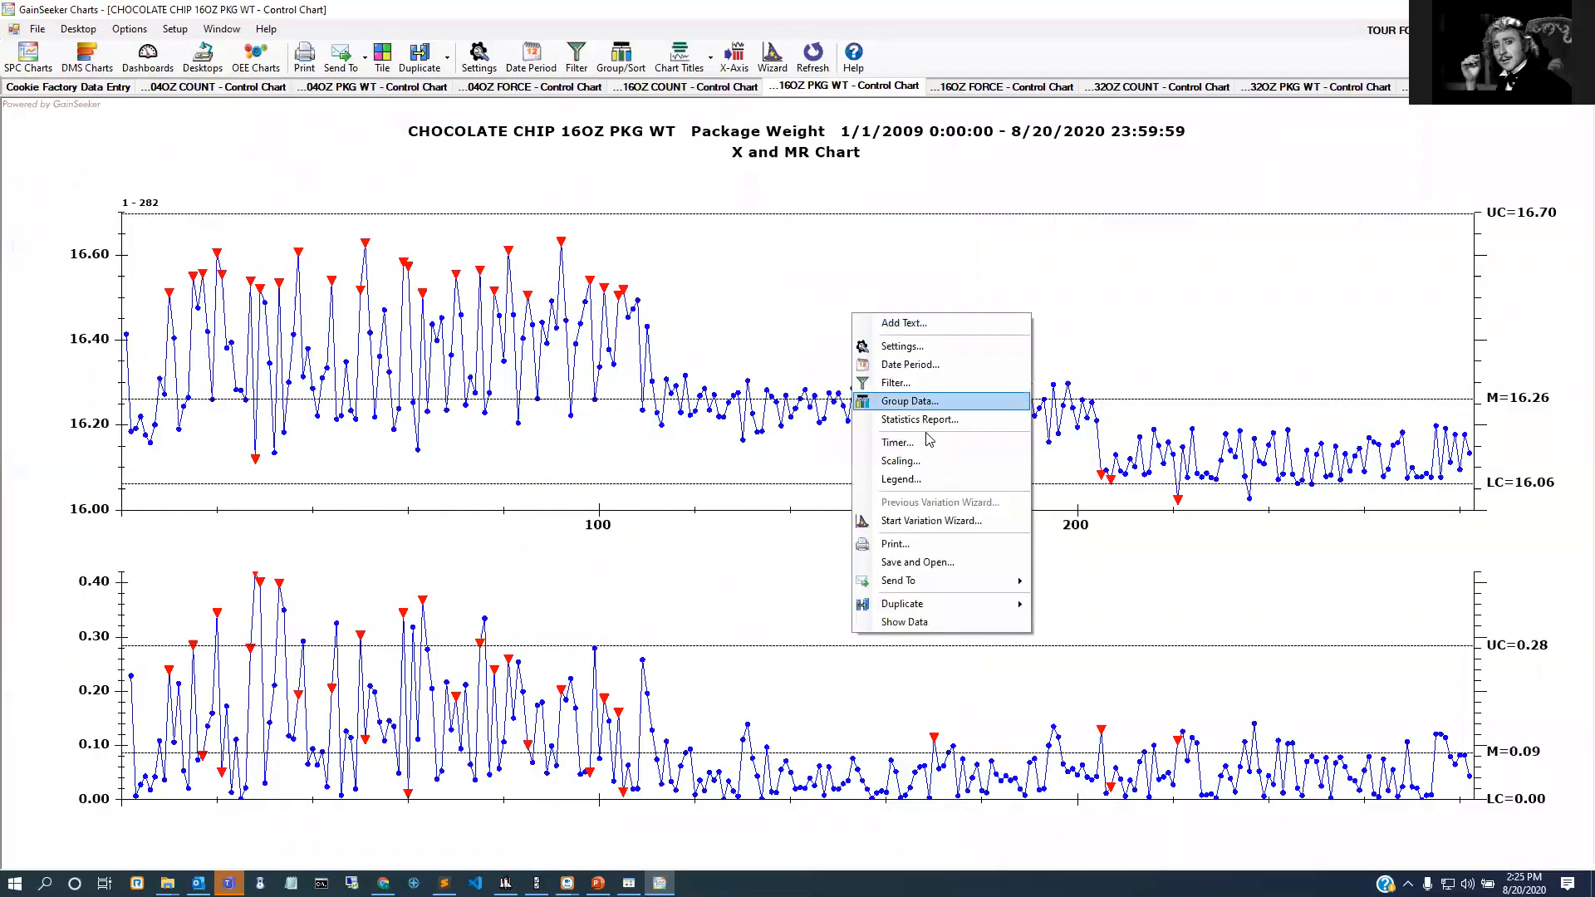
pyautogui.click(931, 520)
pyautogui.click(802, 652)
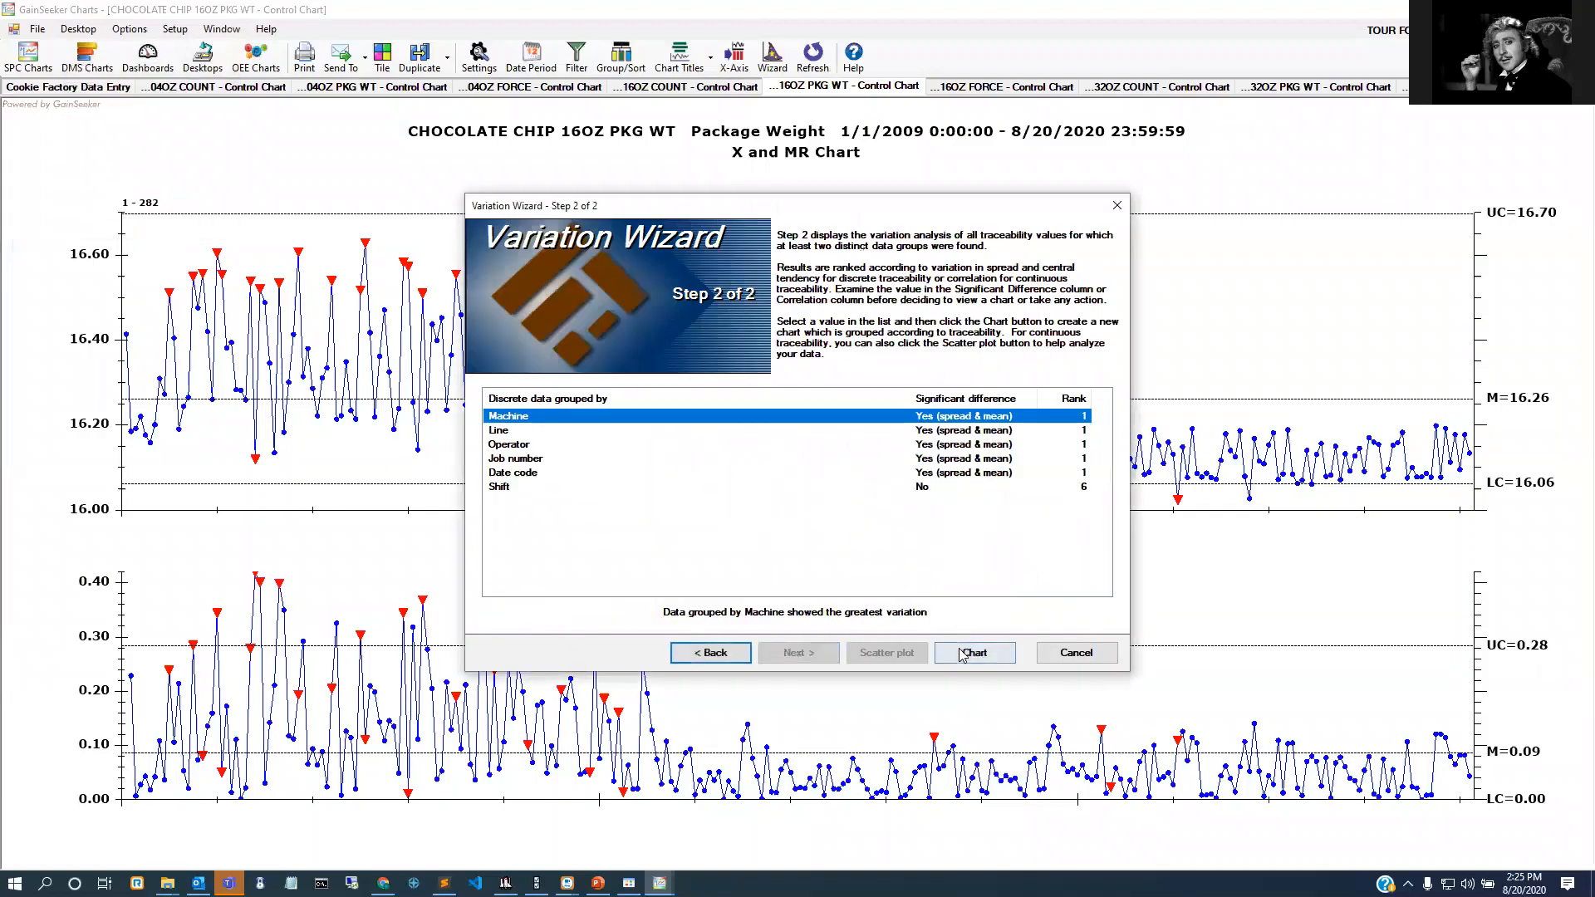
pyautogui.click(958, 649)
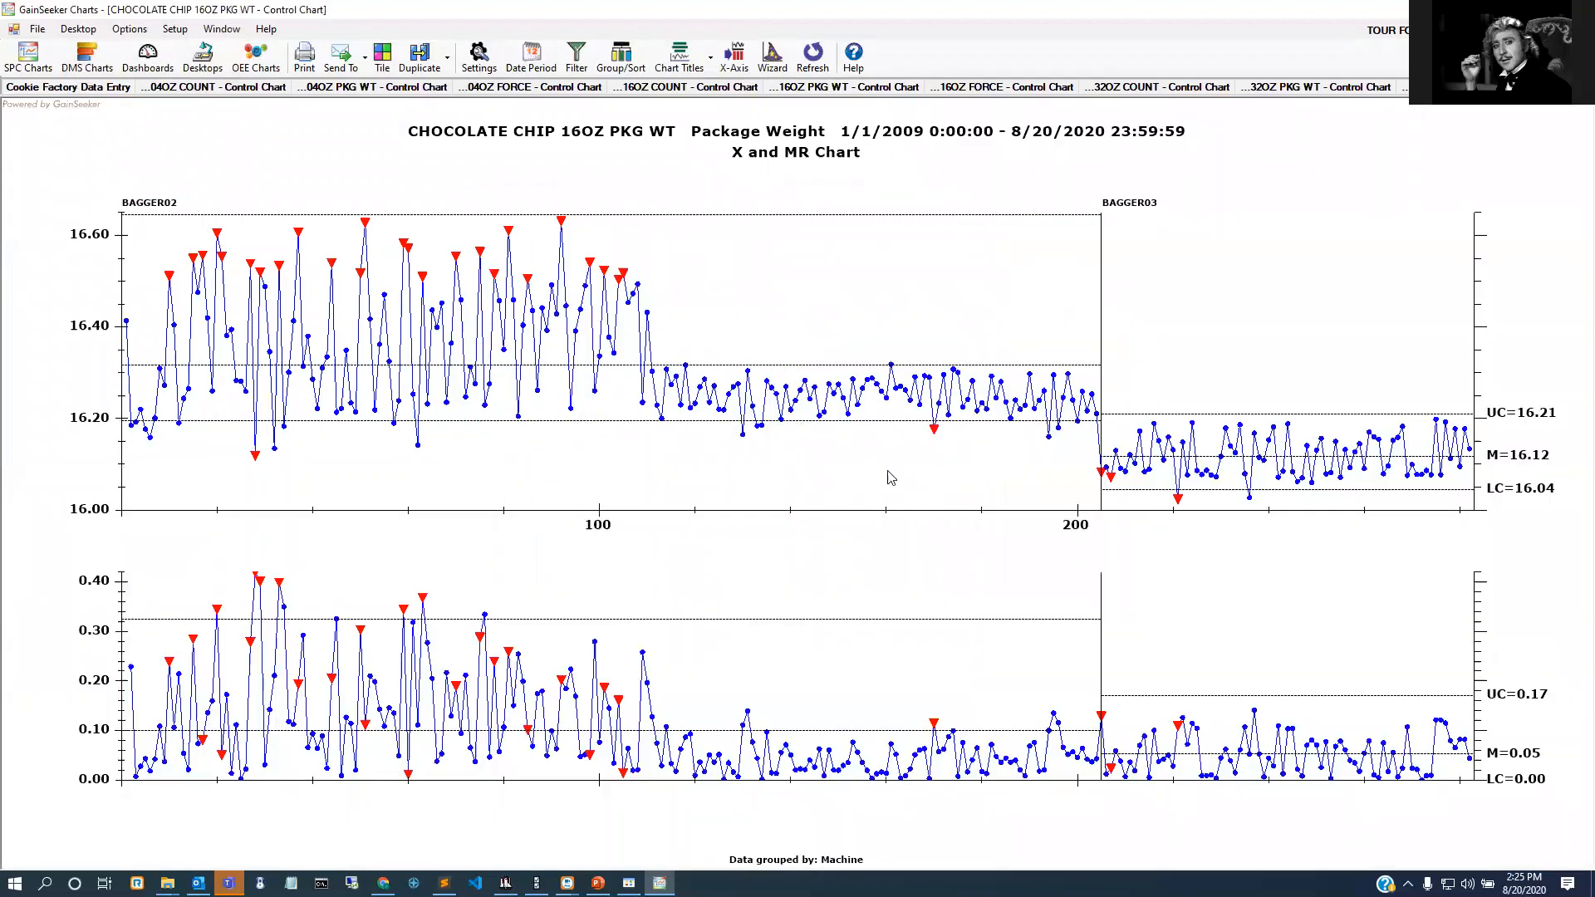
# Step: Return to the Cookie Factory Data Entry dashboard and close all the other chart windows
pyautogui.click(75, 89)
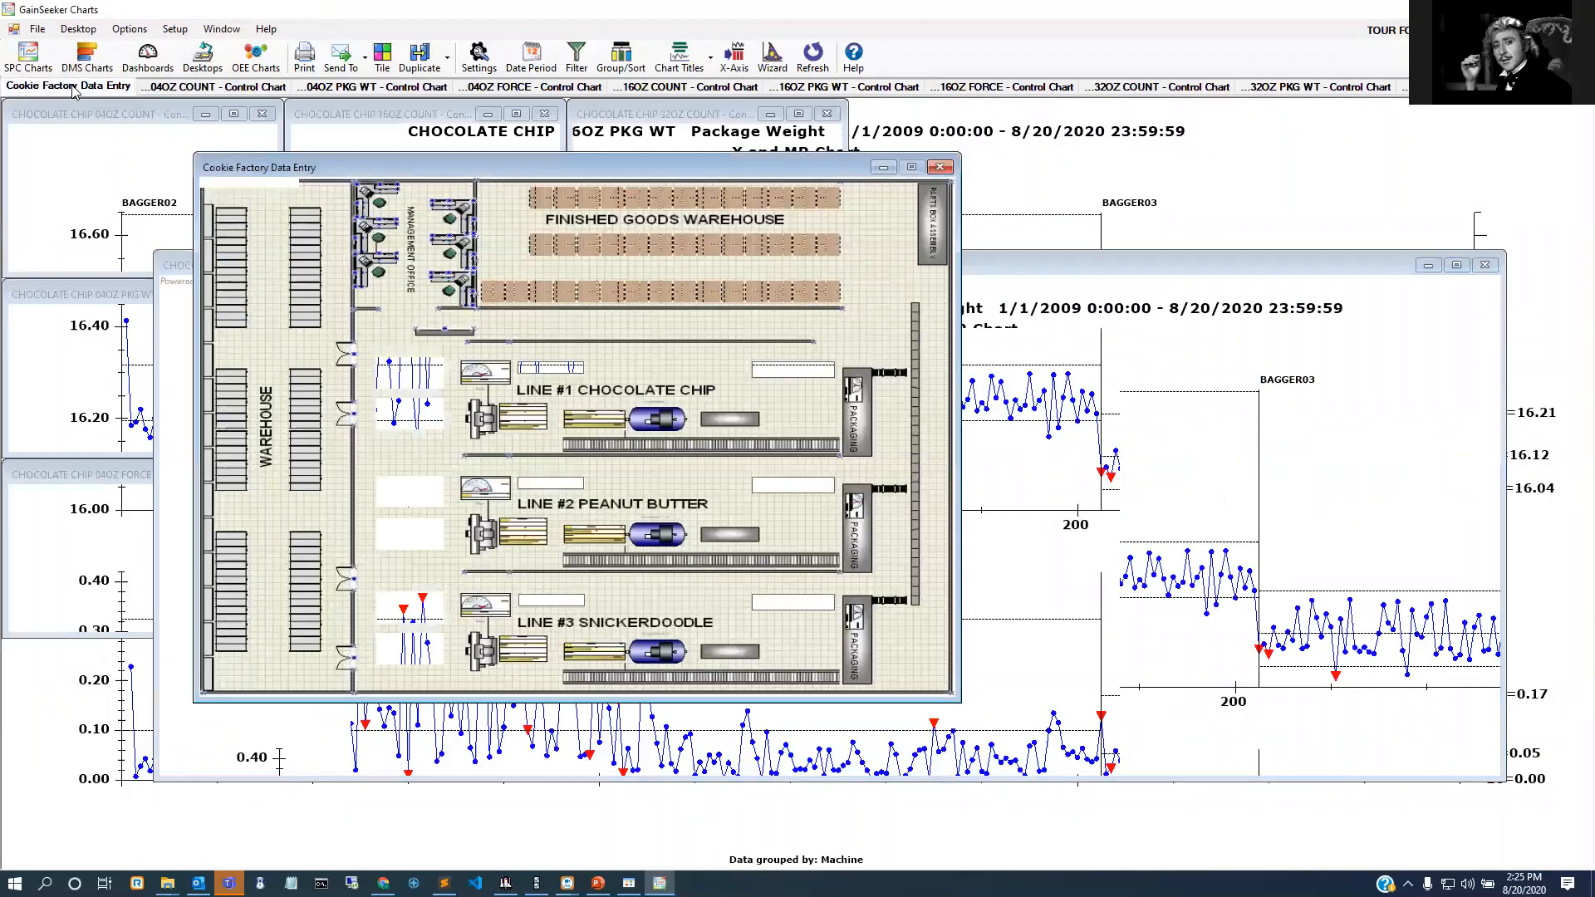
pyautogui.rightClick(75, 91)
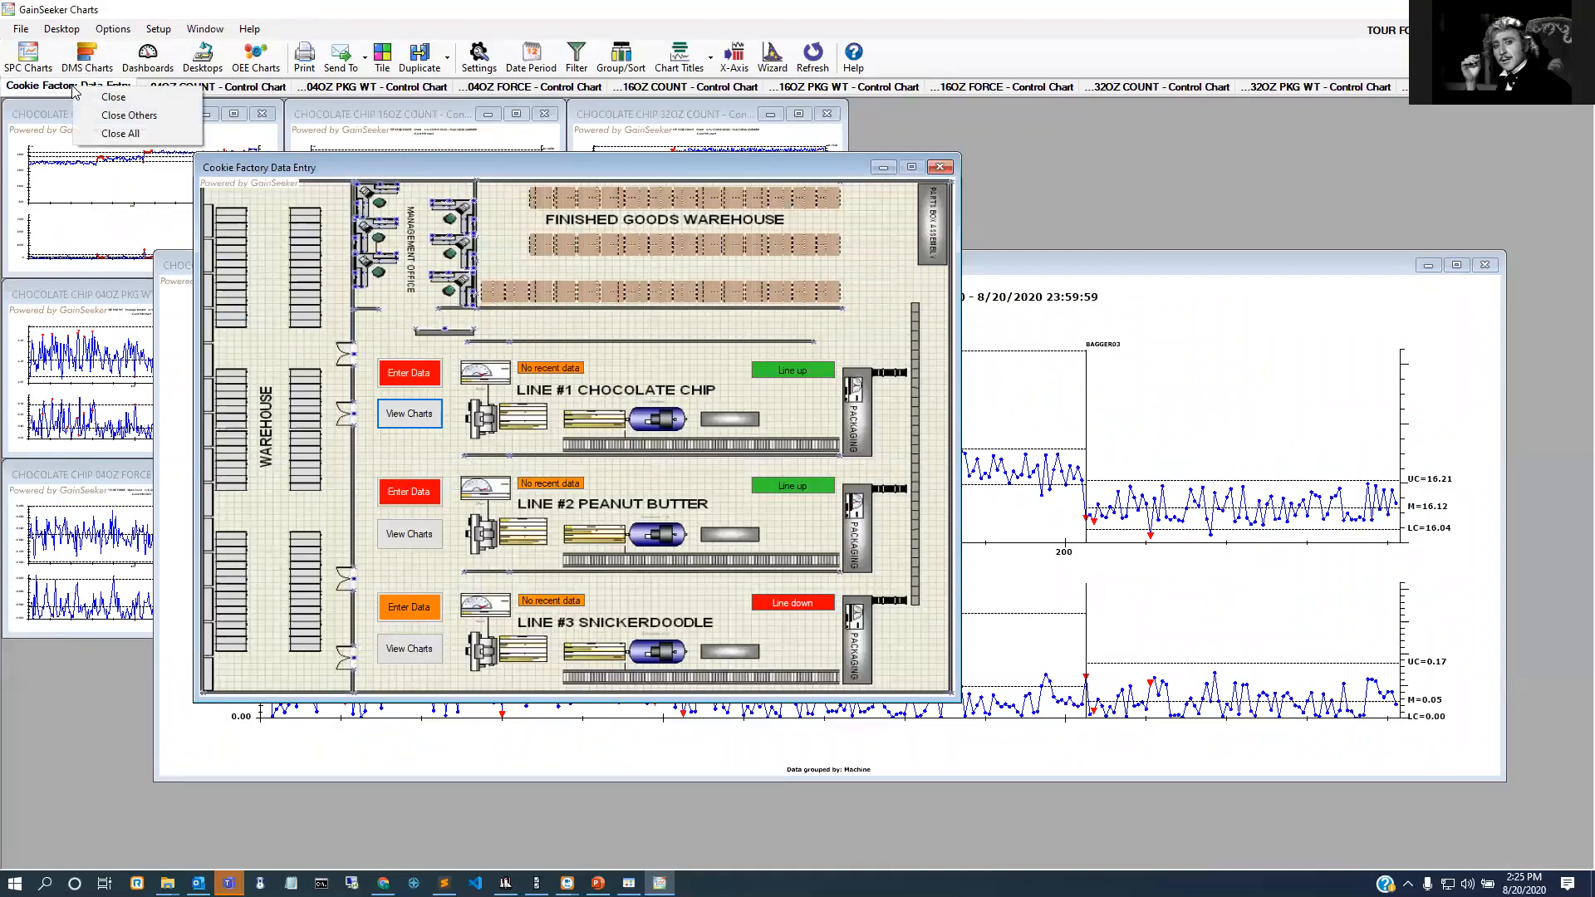
pyautogui.click(108, 115)
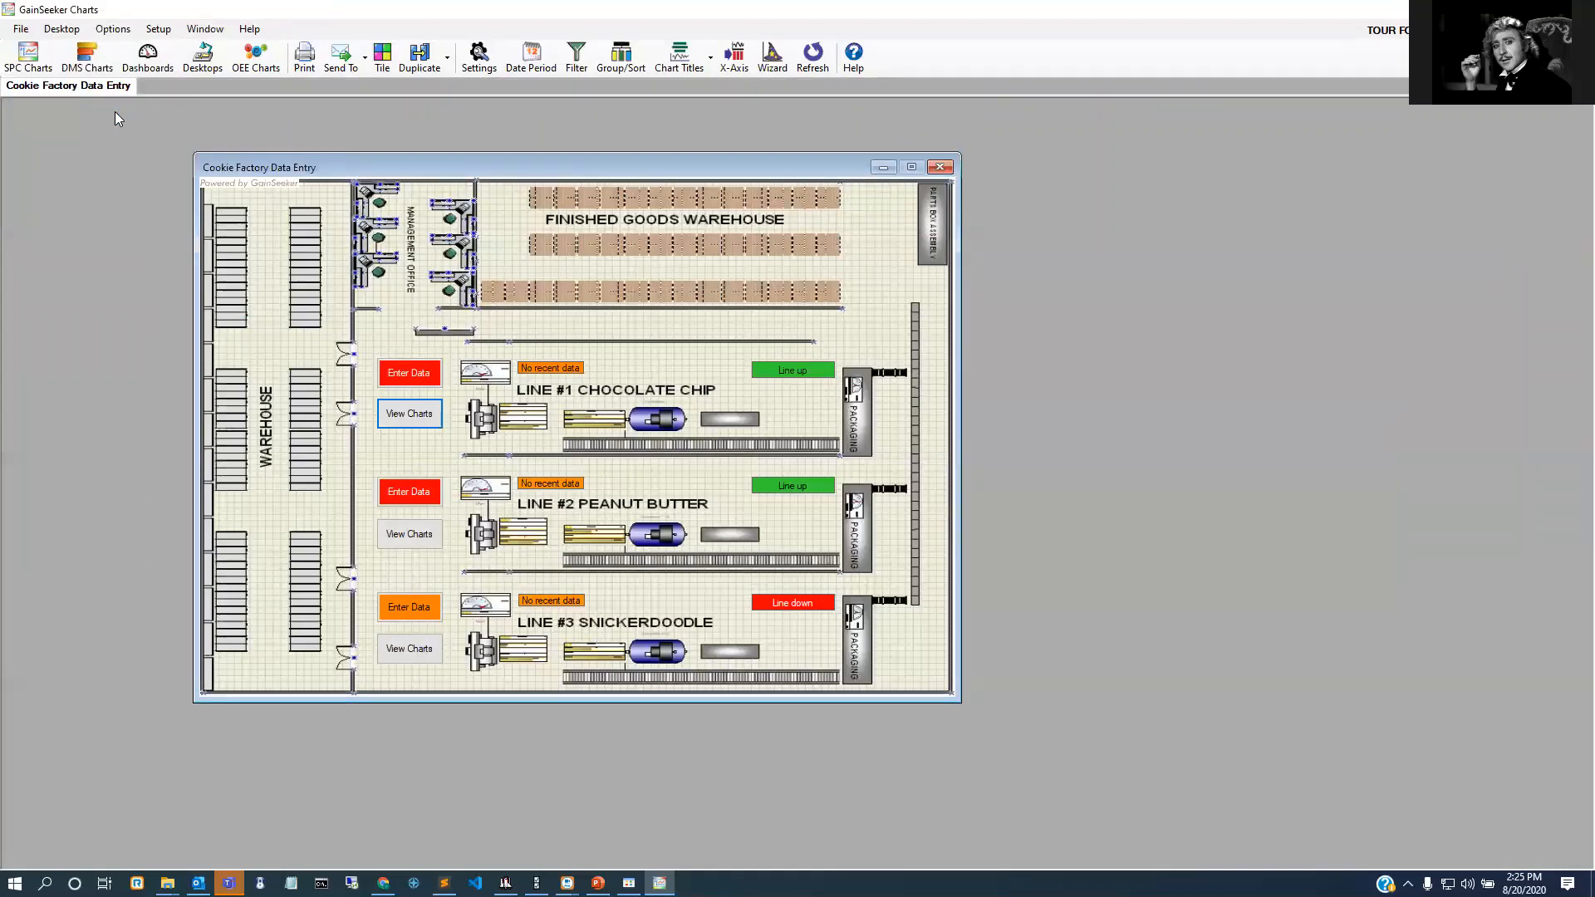
# Step: Open the data entry form for Line #1 Chocolate Chip and move it over the dashboard
pyautogui.click(405, 375)
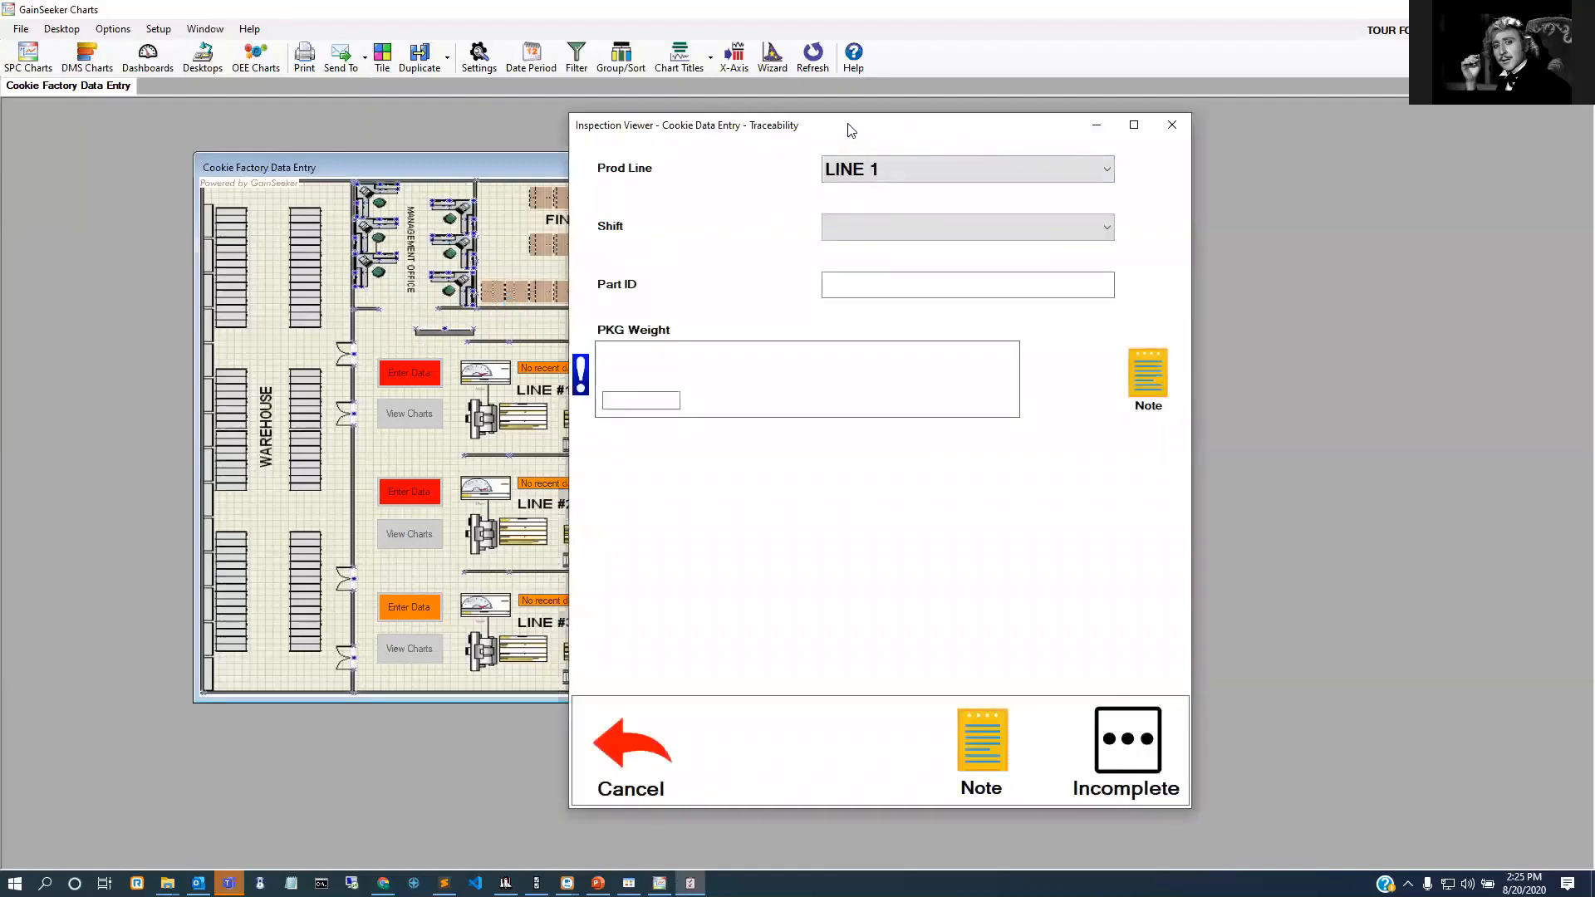
pyautogui.moveTo(848, 128); pyautogui.dragTo(695, 129)
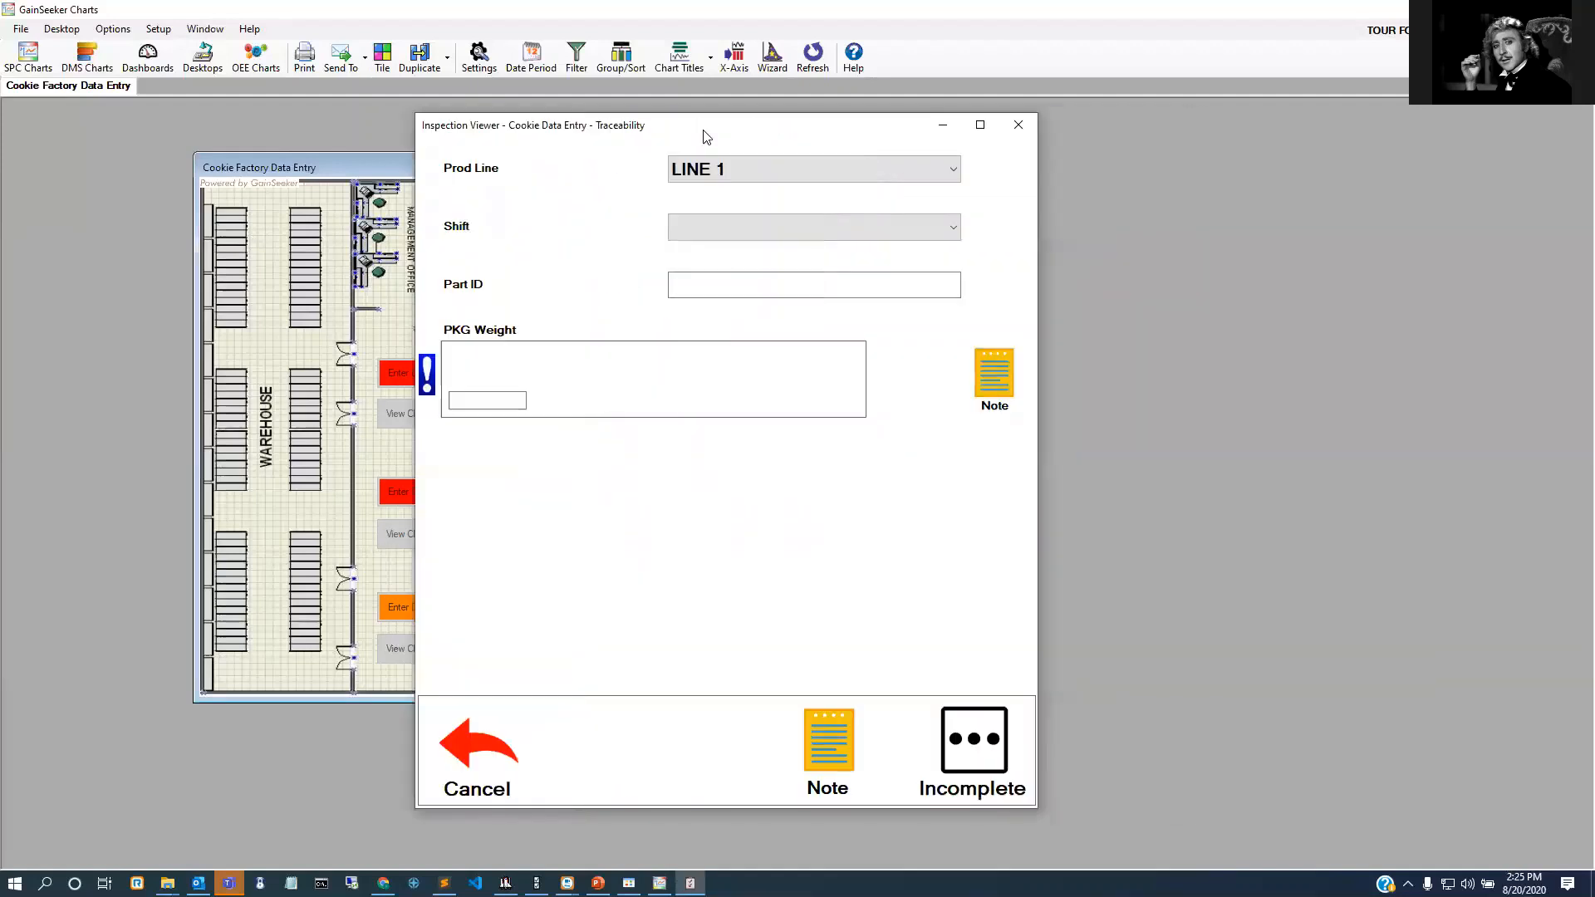
# Step: Examine the Prod Line choices on the Line #1 data entry form and close the form without submitting
pyautogui.click(756, 168)
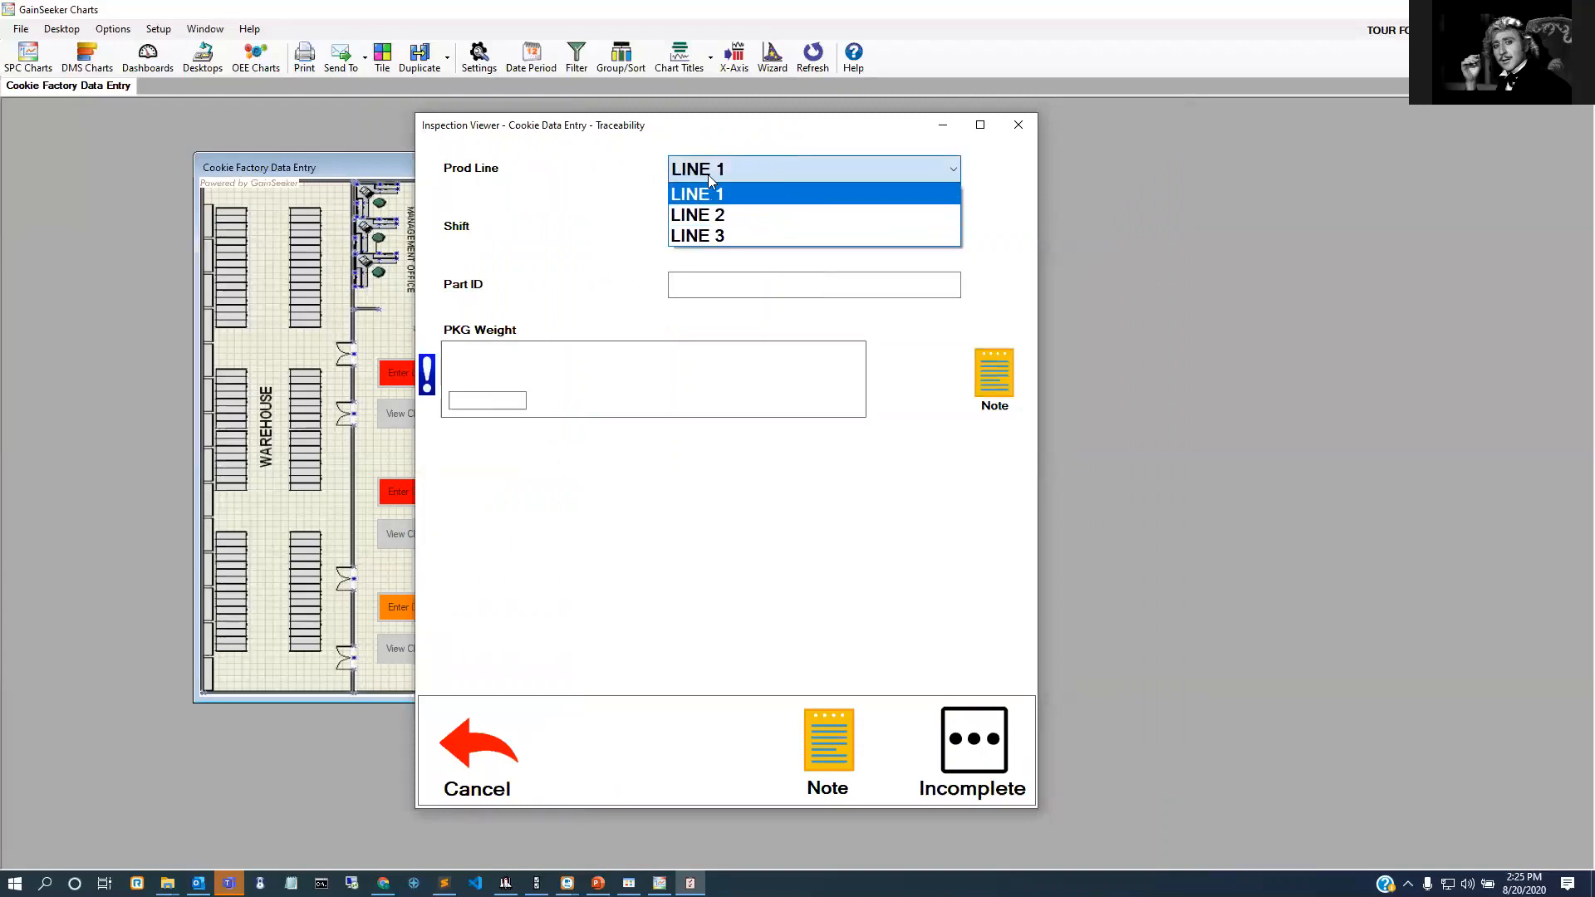
pyautogui.click(548, 176)
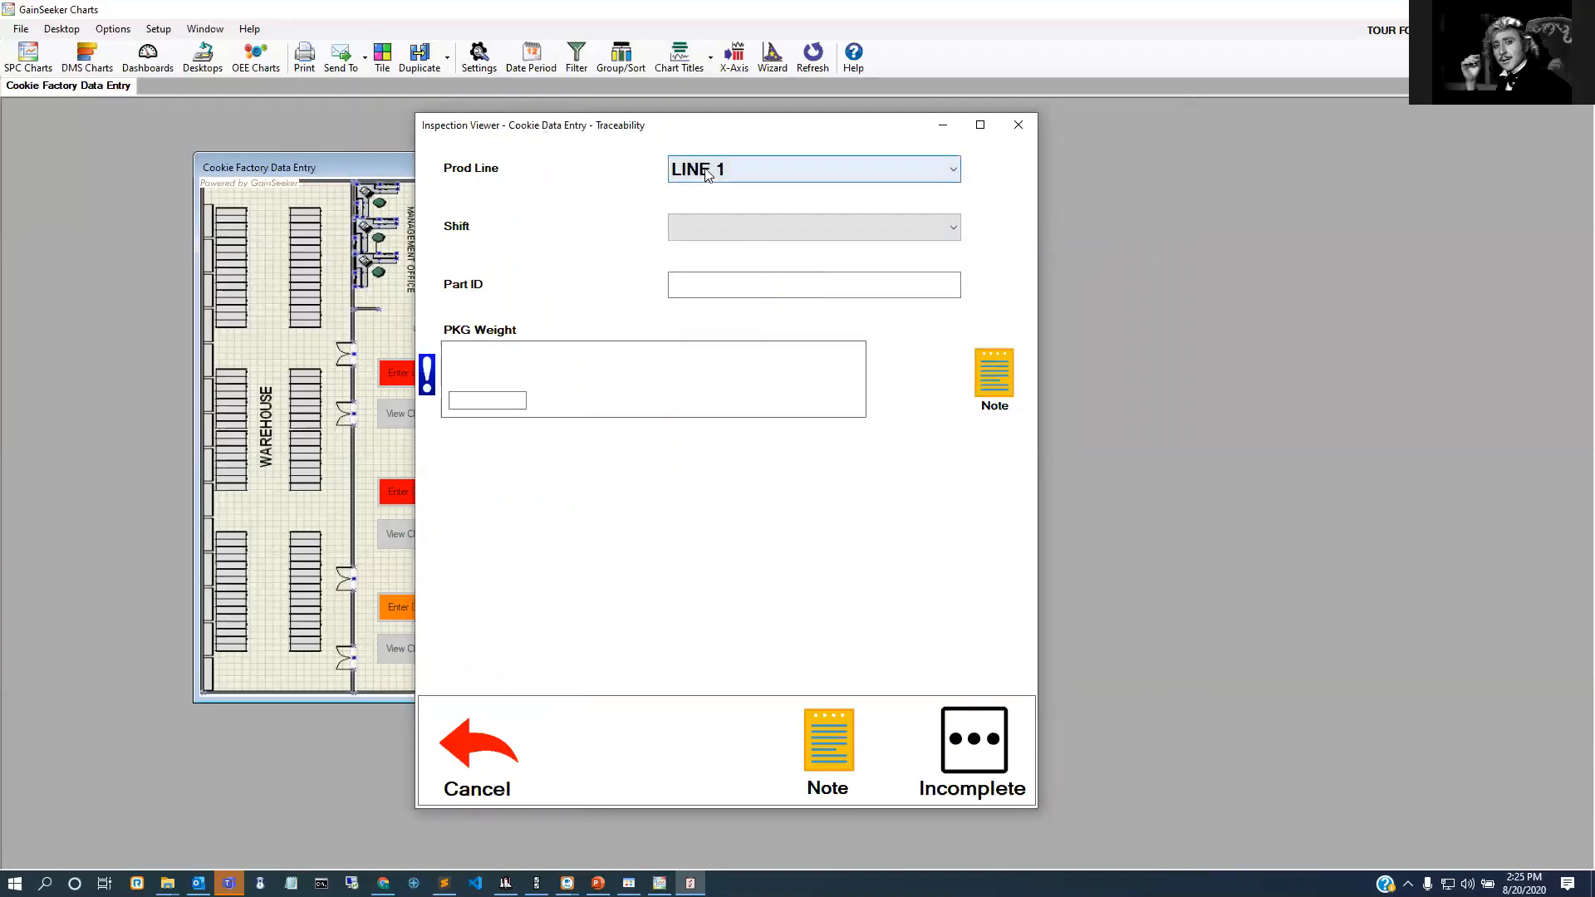
pyautogui.click(940, 173)
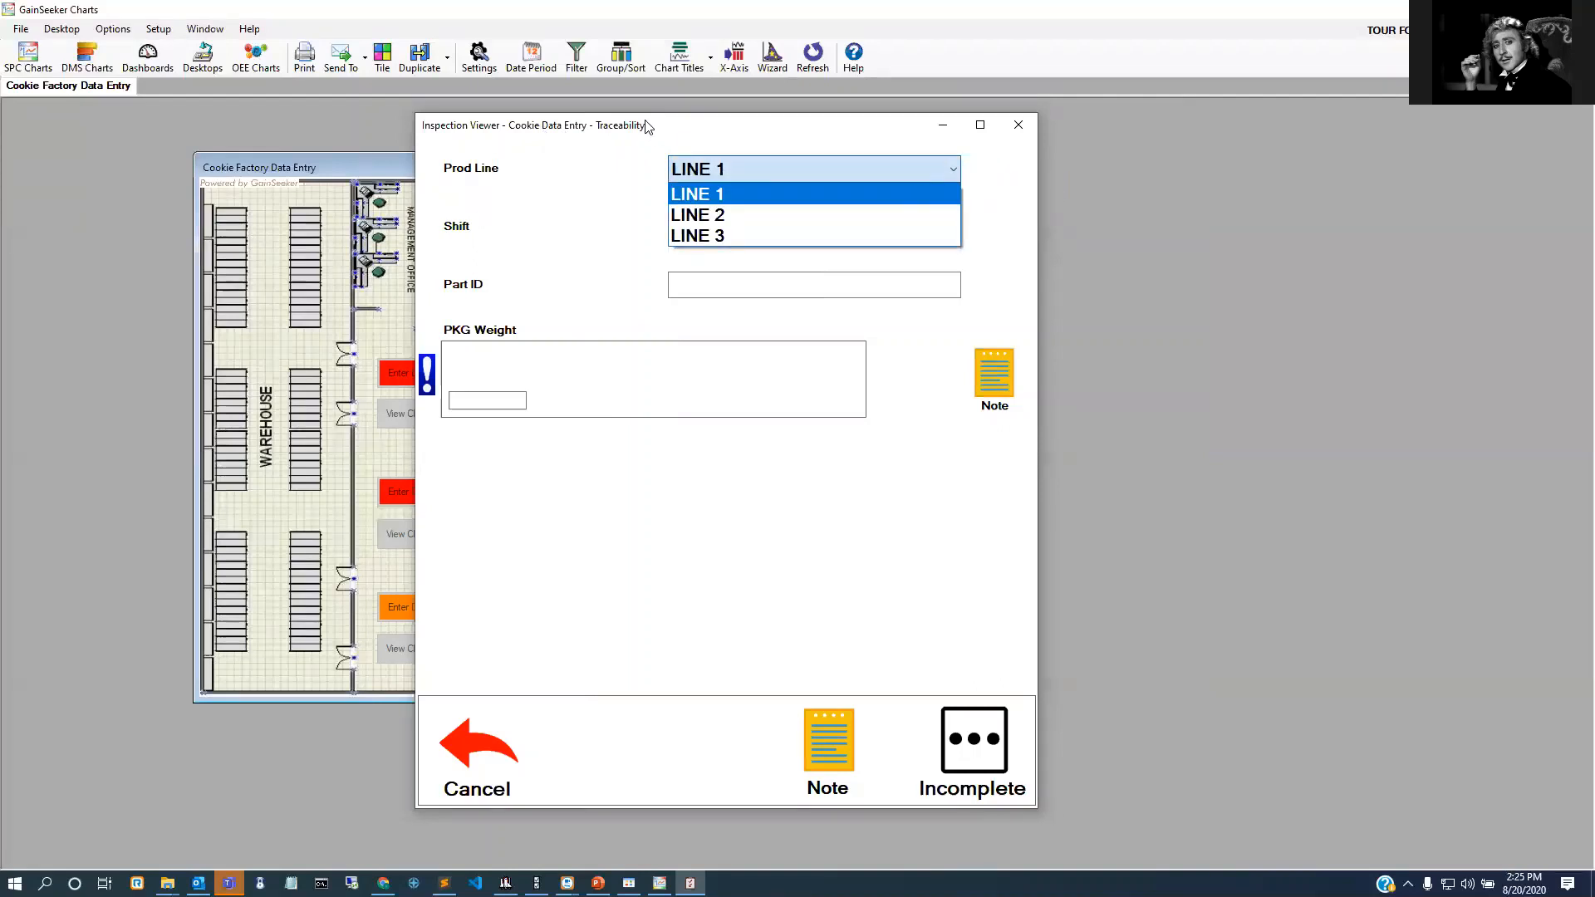
pyautogui.click(735, 136)
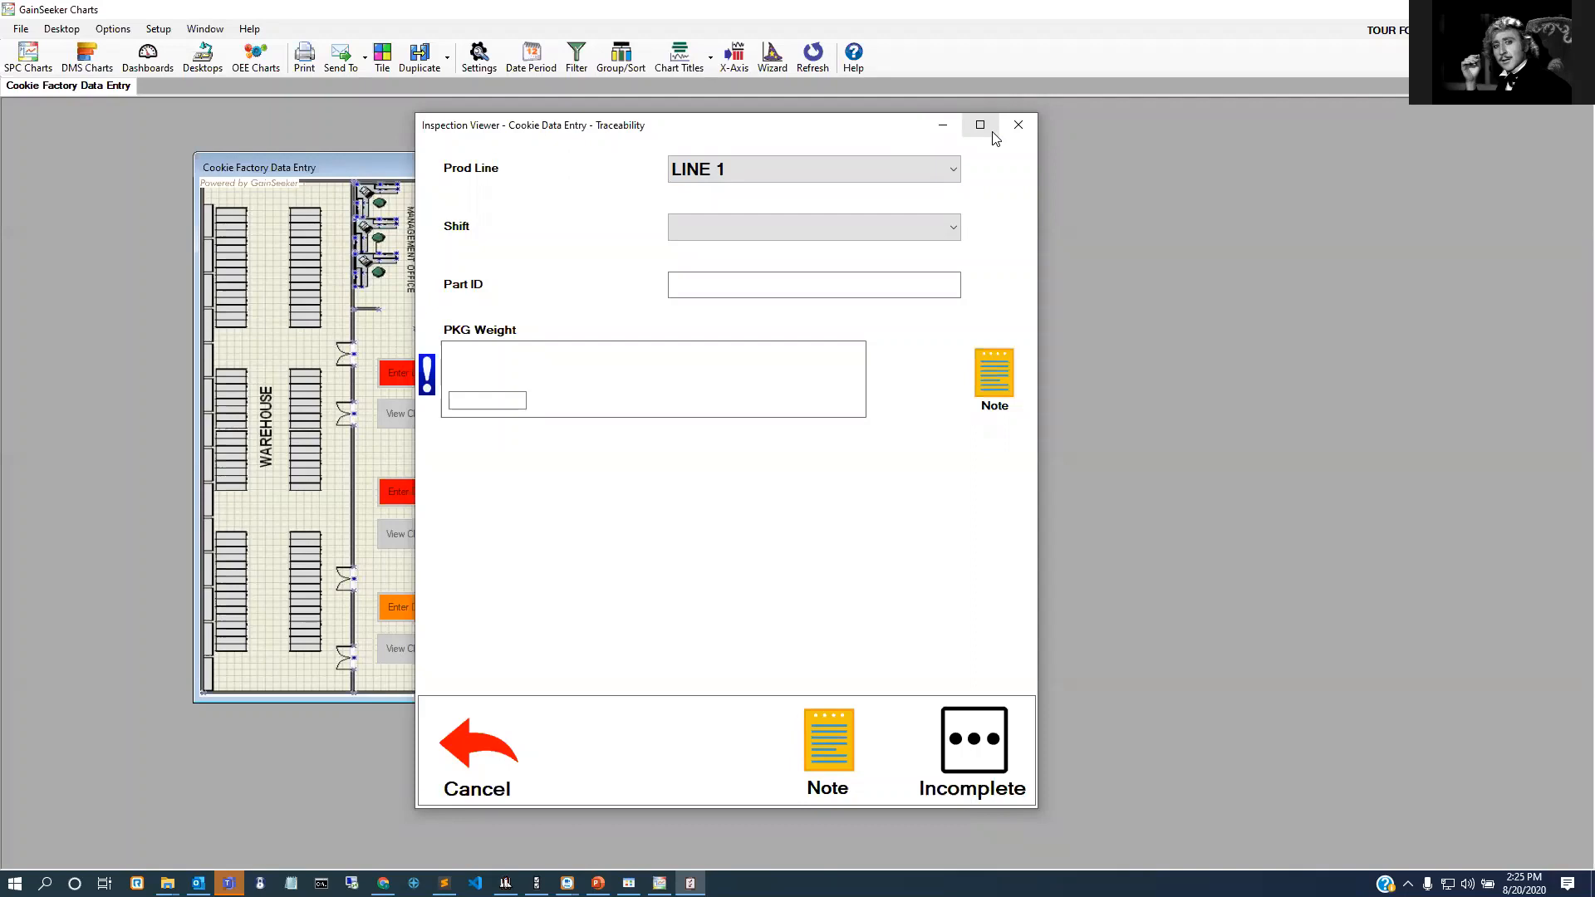
pyautogui.click(1018, 125)
pyautogui.click(399, 492)
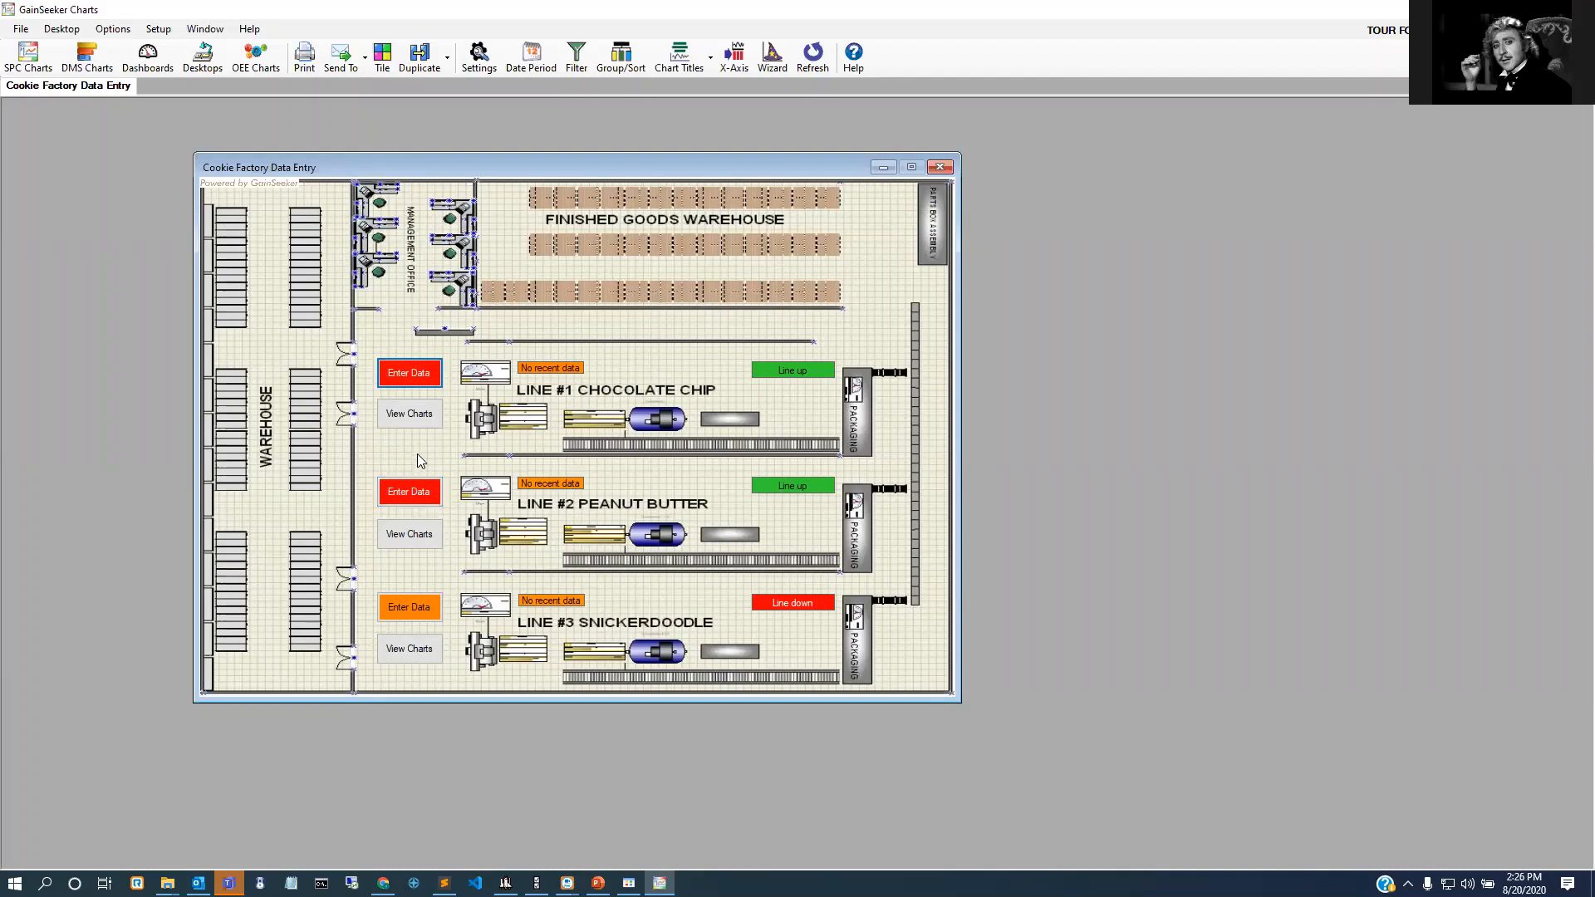
# Step: Open the Cookie Factory Data Entry dashboard in the designer and display the ClickAction settings of Line #1's Enter Data button
pyautogui.rightClick(395, 447)
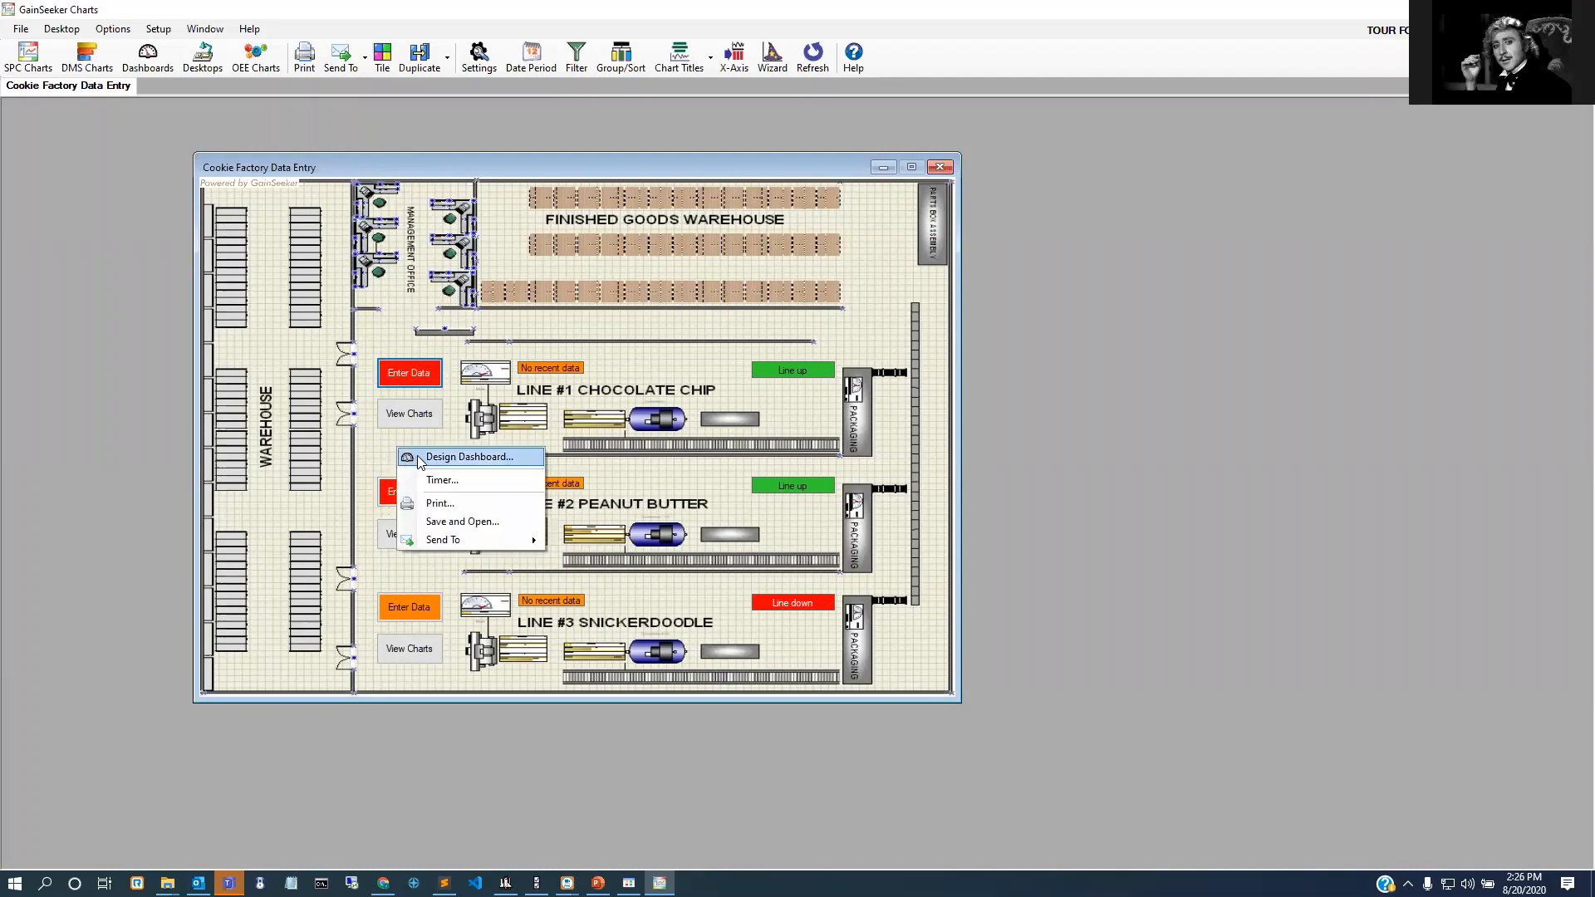
pyautogui.click(420, 460)
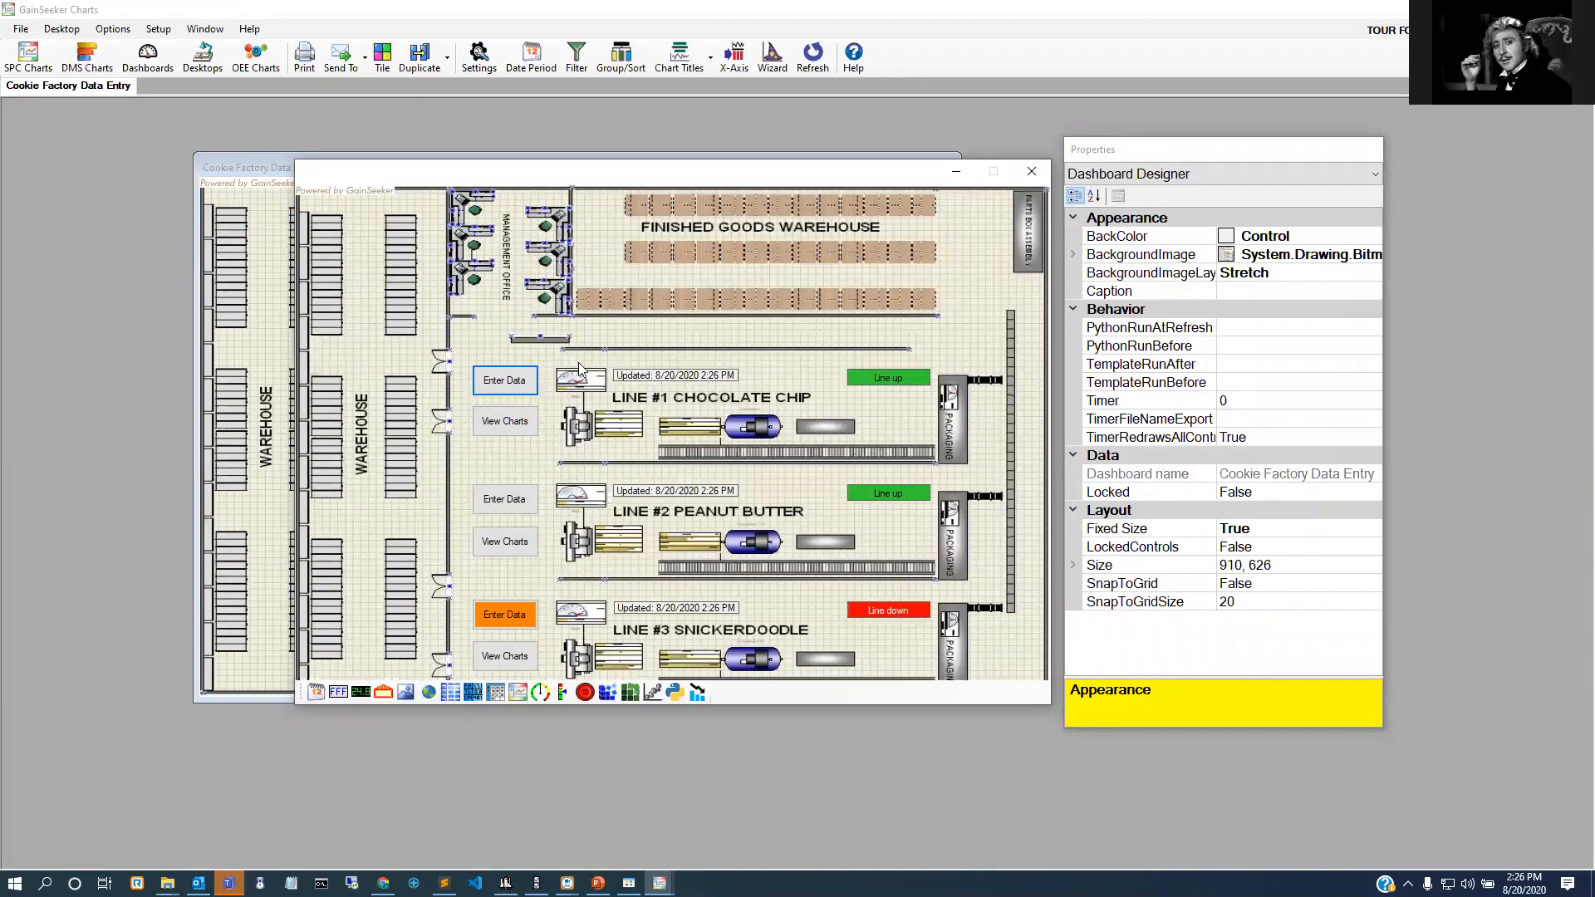
pyautogui.click(521, 392)
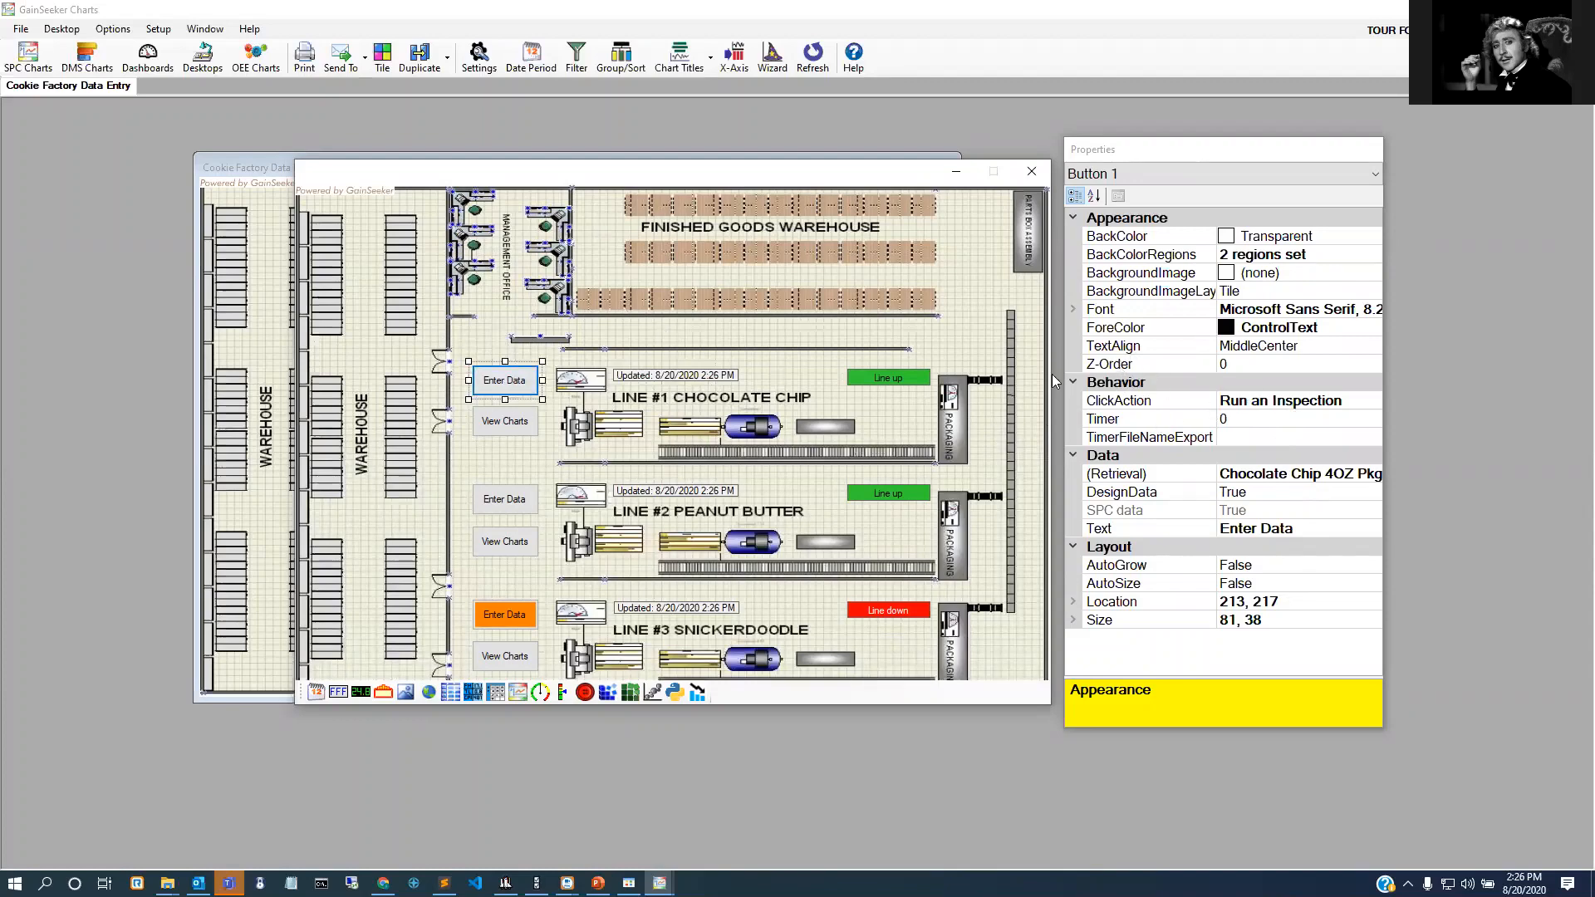
pyautogui.click(1128, 402)
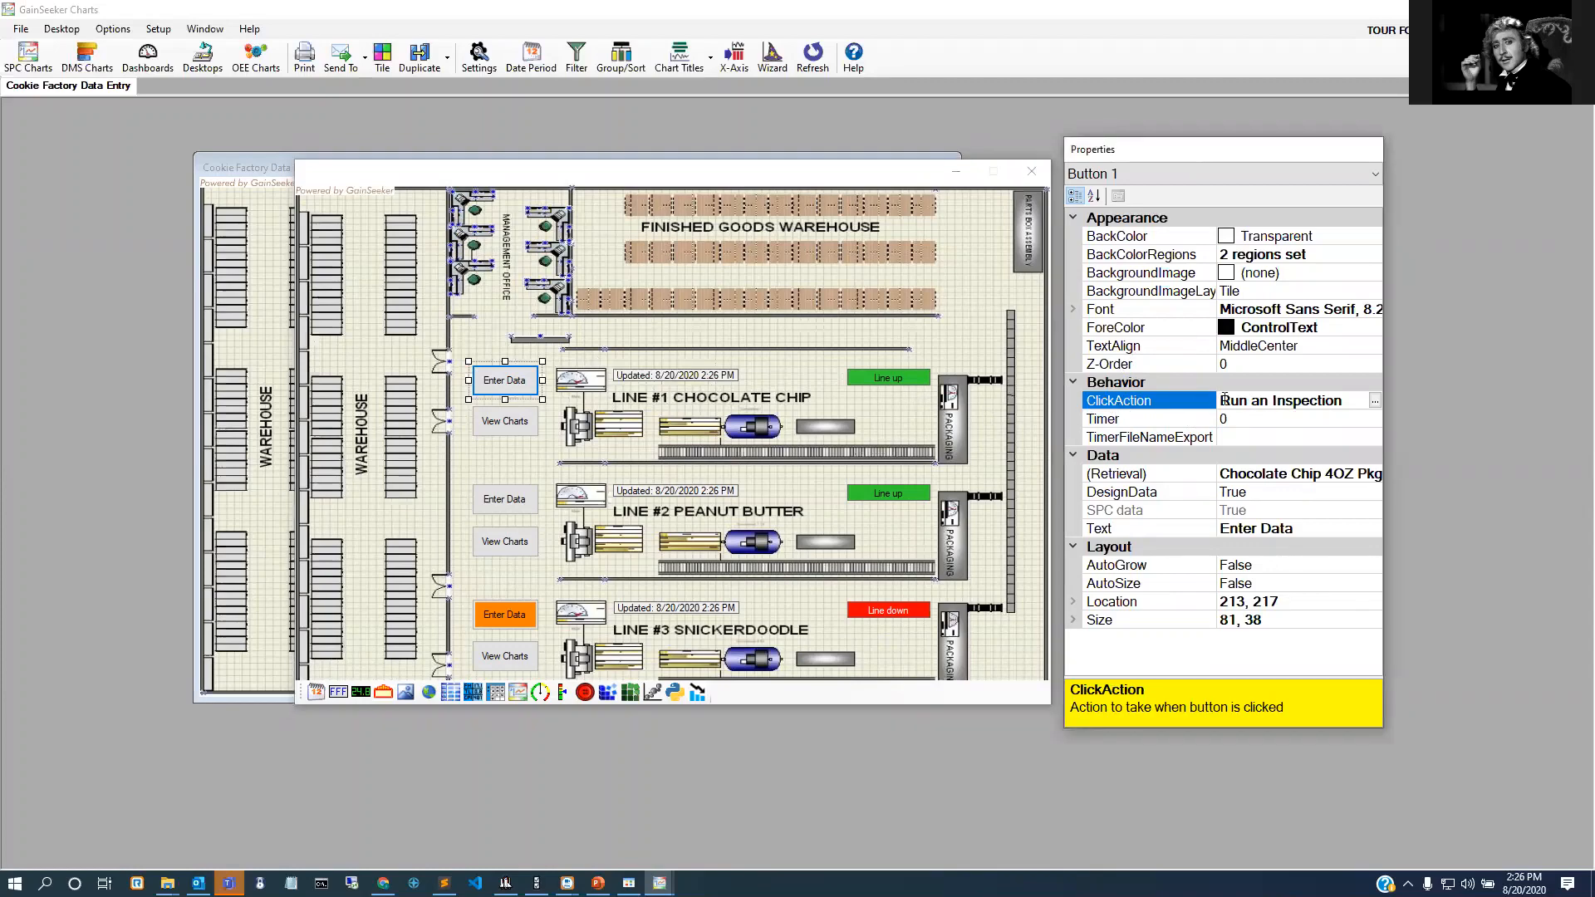
pyautogui.click(1375, 404)
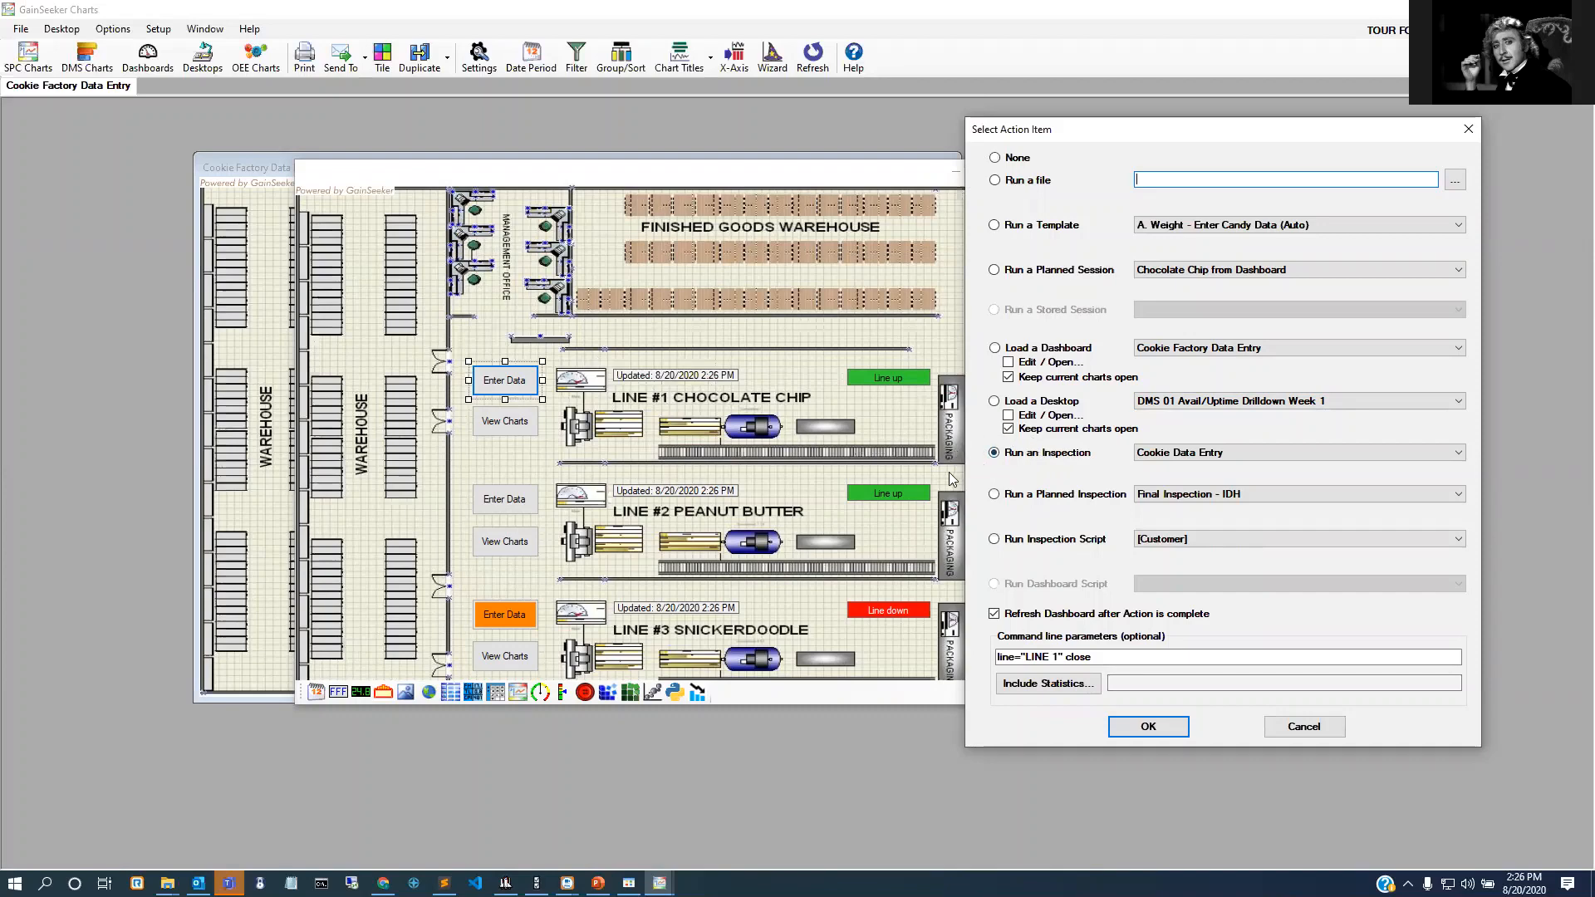
# Step: Review the available inspections, keeping Cookie Data Entry selected, and examine the line="LINE 1" command line parameter
pyautogui.click(1322, 455)
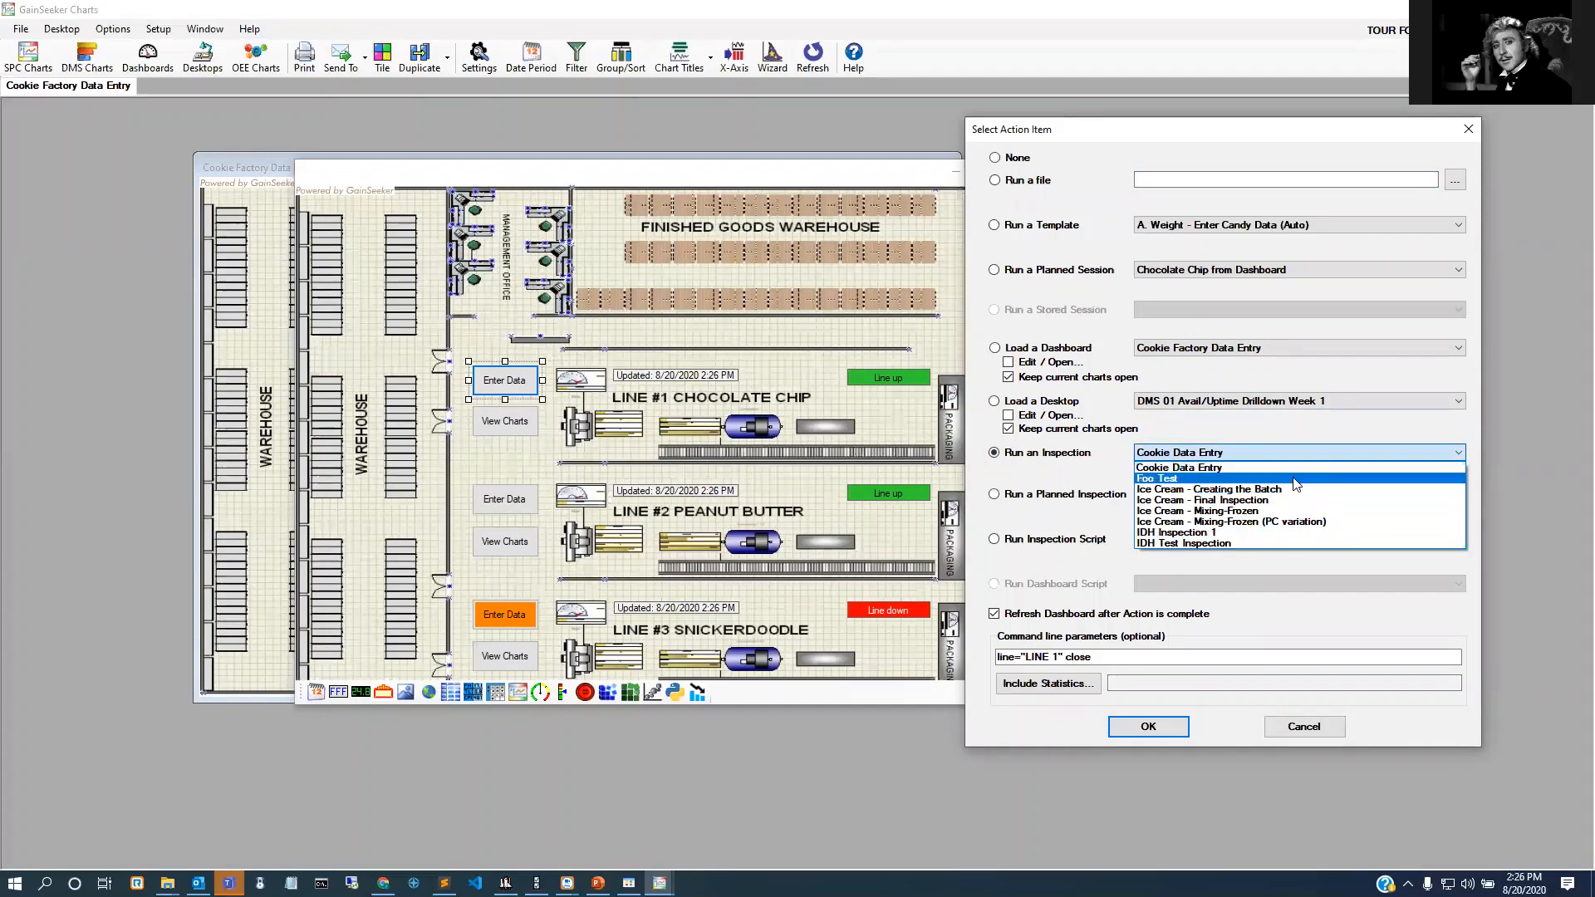
pyautogui.click(1296, 471)
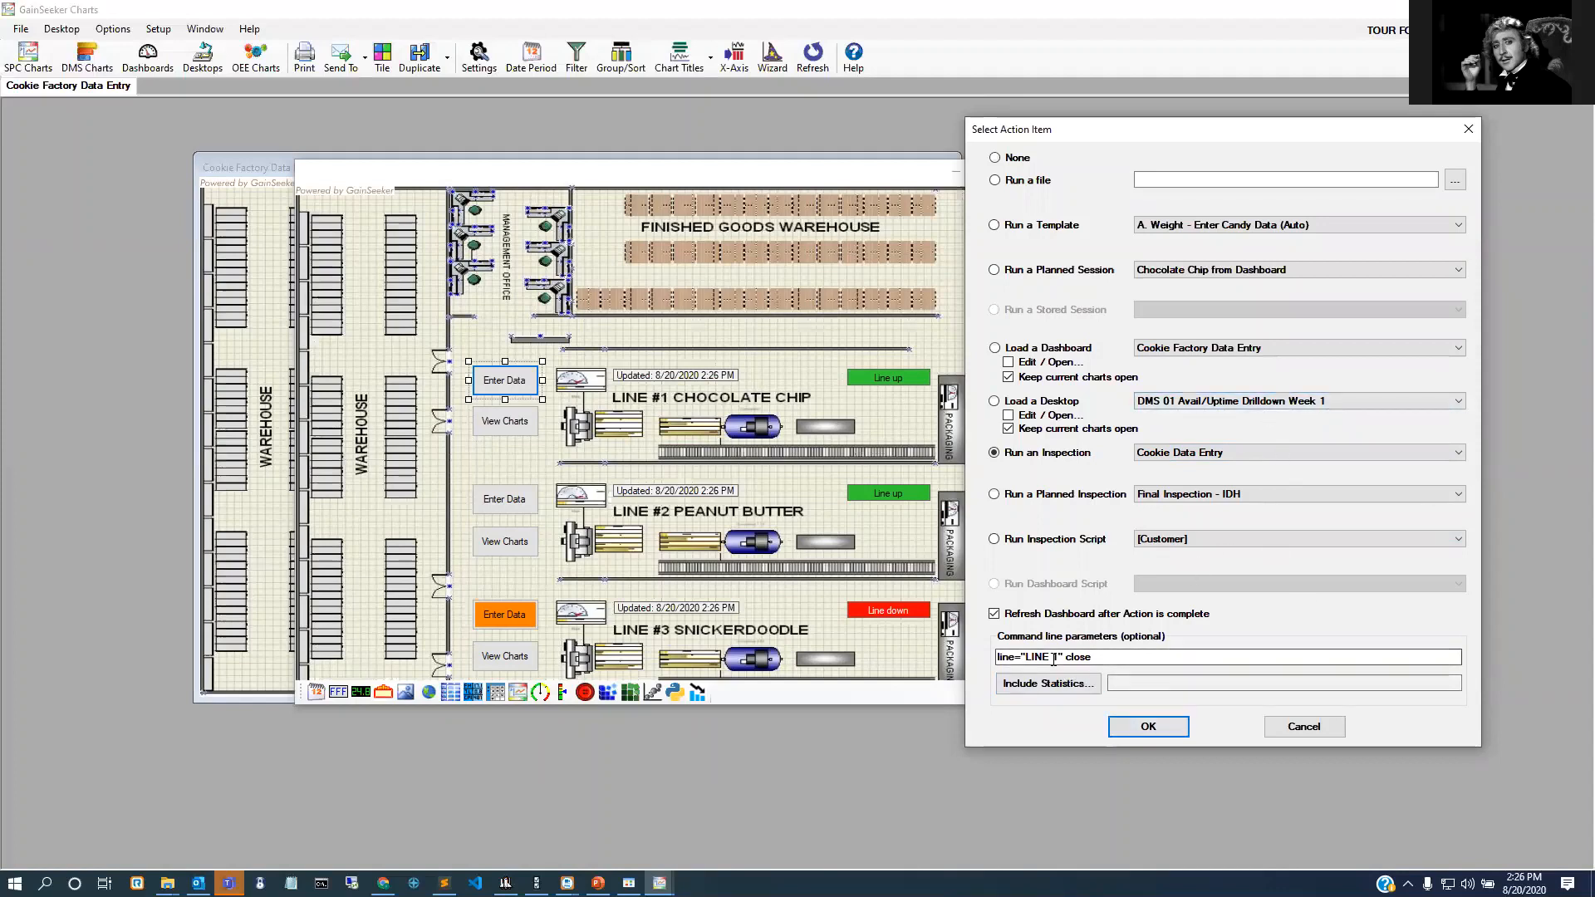
pyautogui.moveTo(1065, 657); pyautogui.dragTo(969, 669)
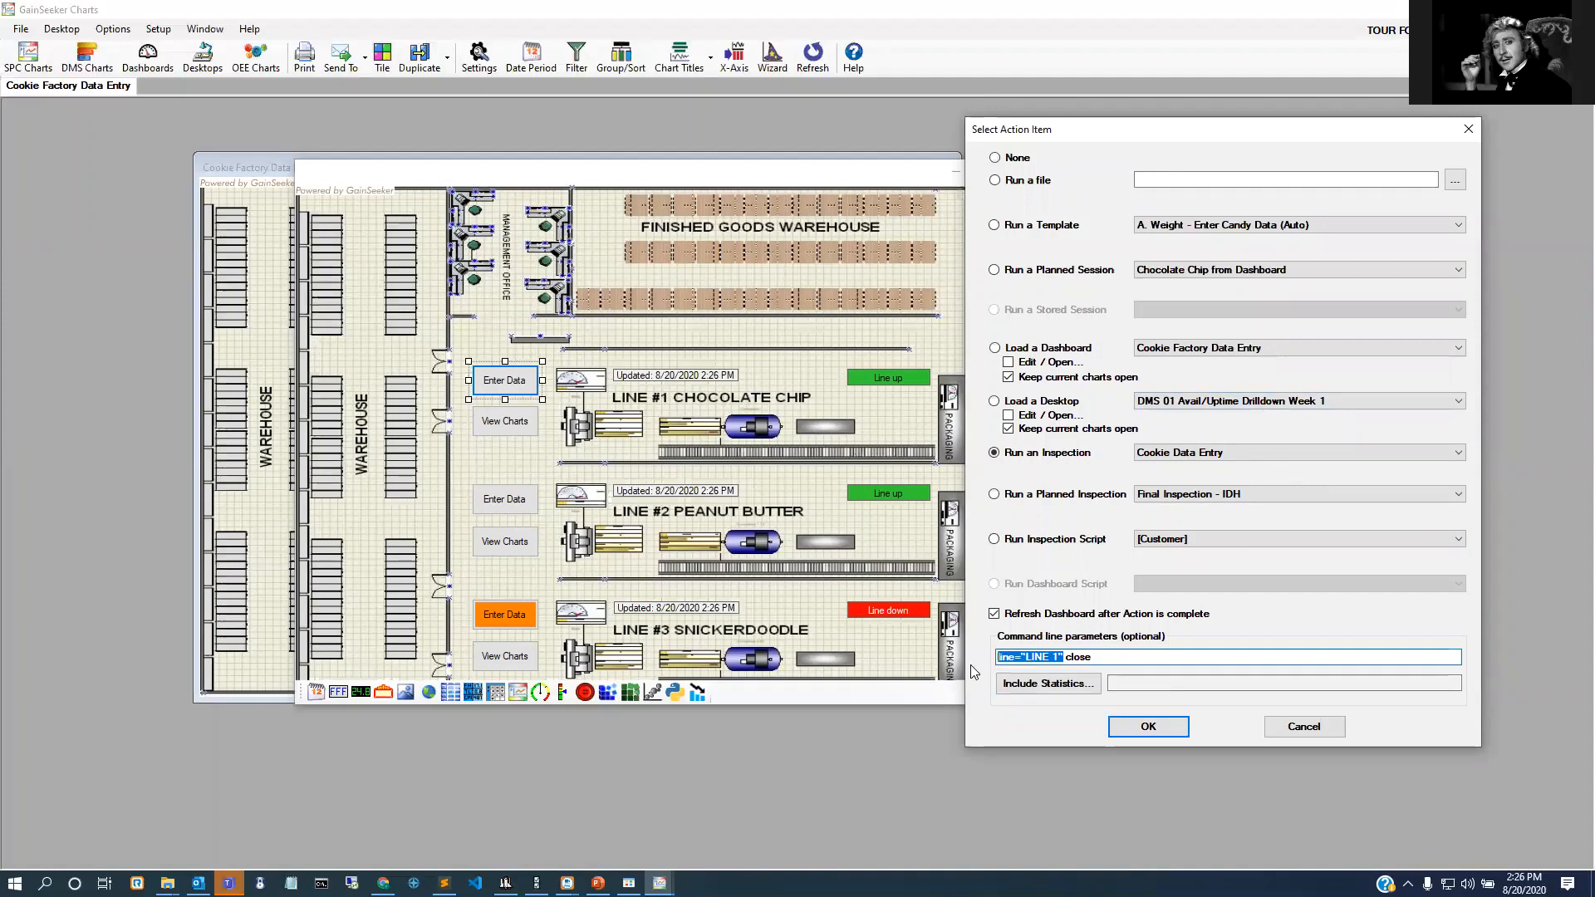
pyautogui.click(1005, 658)
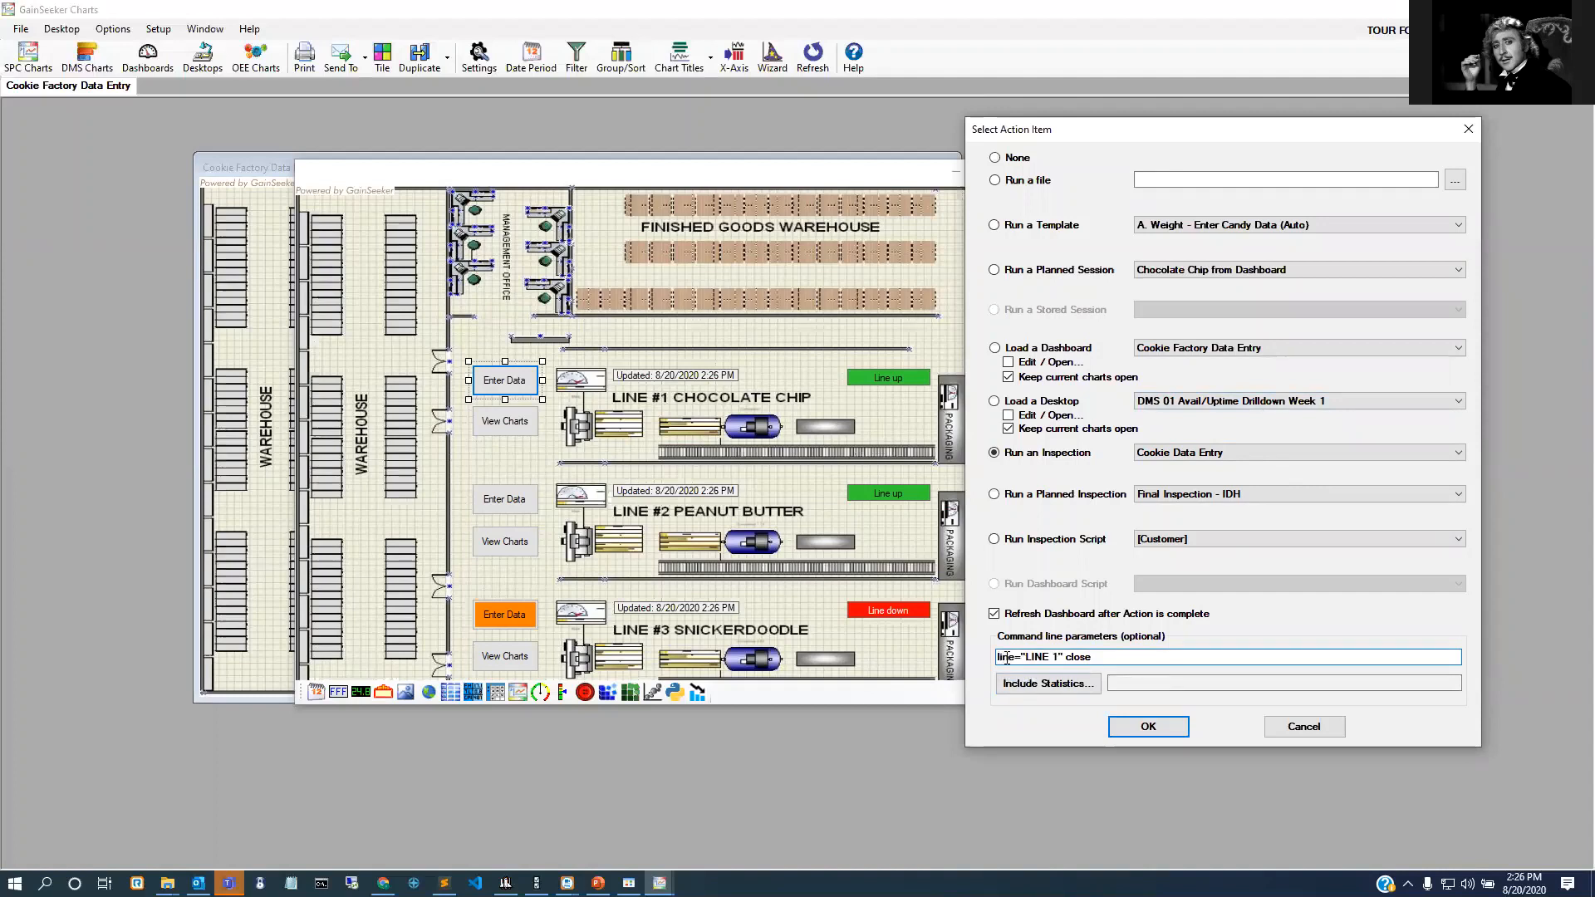
pyautogui.doubleClick(1002, 658)
pyautogui.click(1020, 658)
pyautogui.click(1022, 658)
pyautogui.moveTo(1022, 658); pyautogui.dragTo(1062, 656)
pyautogui.click(1061, 658)
# Step: Switch to GainSeeker Inspections and open the Cookie Data Entry inspection for editing
pyautogui.moveTo(505, 883)
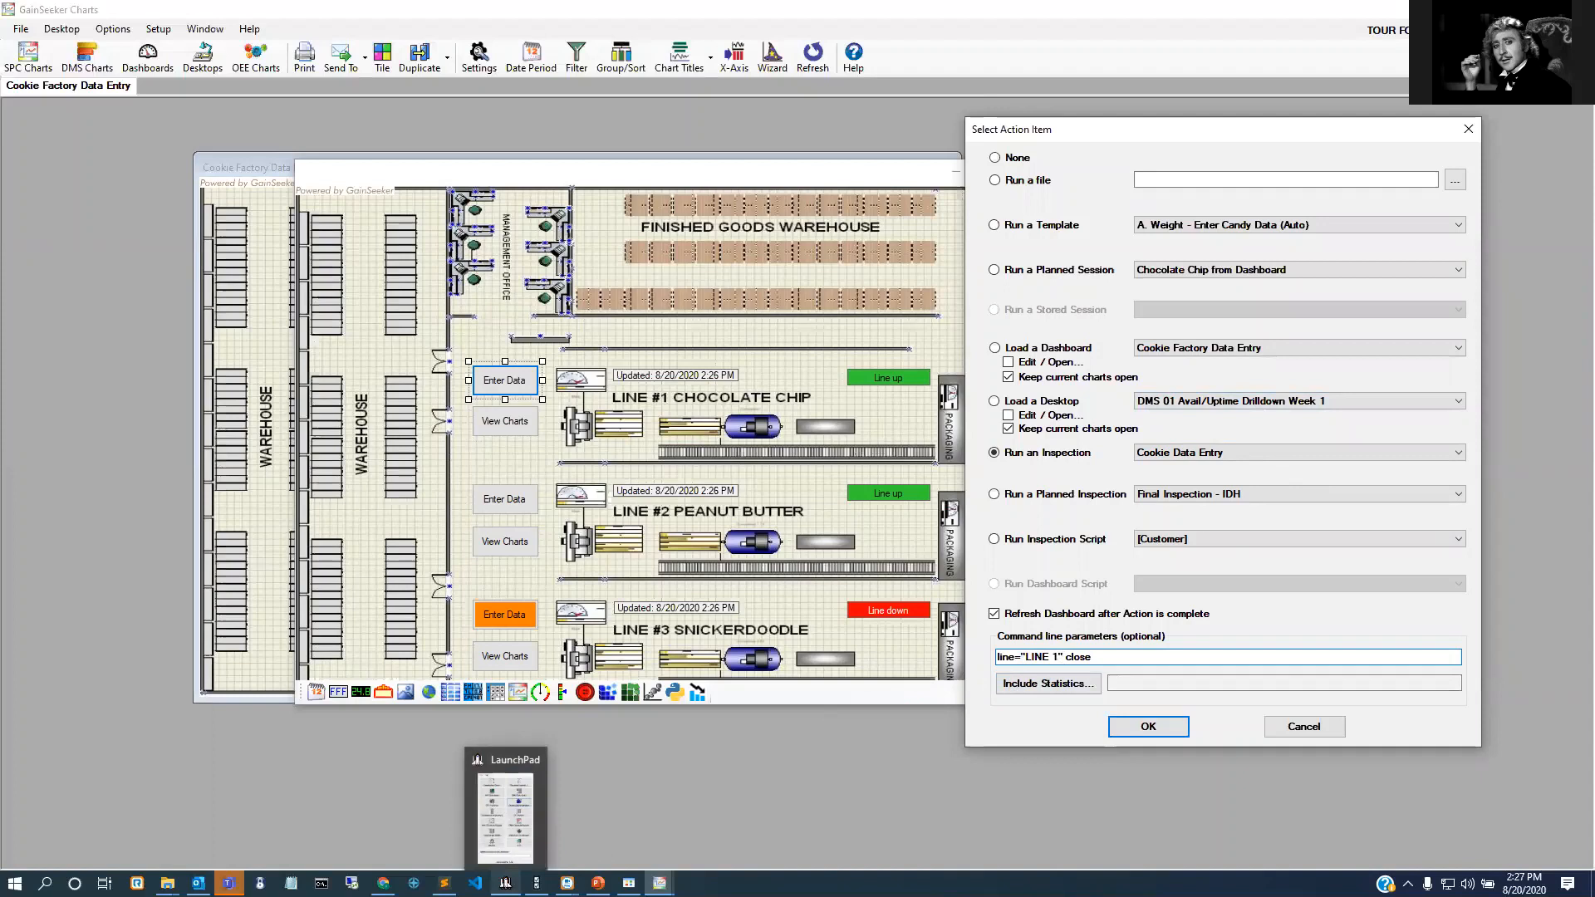
pyautogui.click(541, 846)
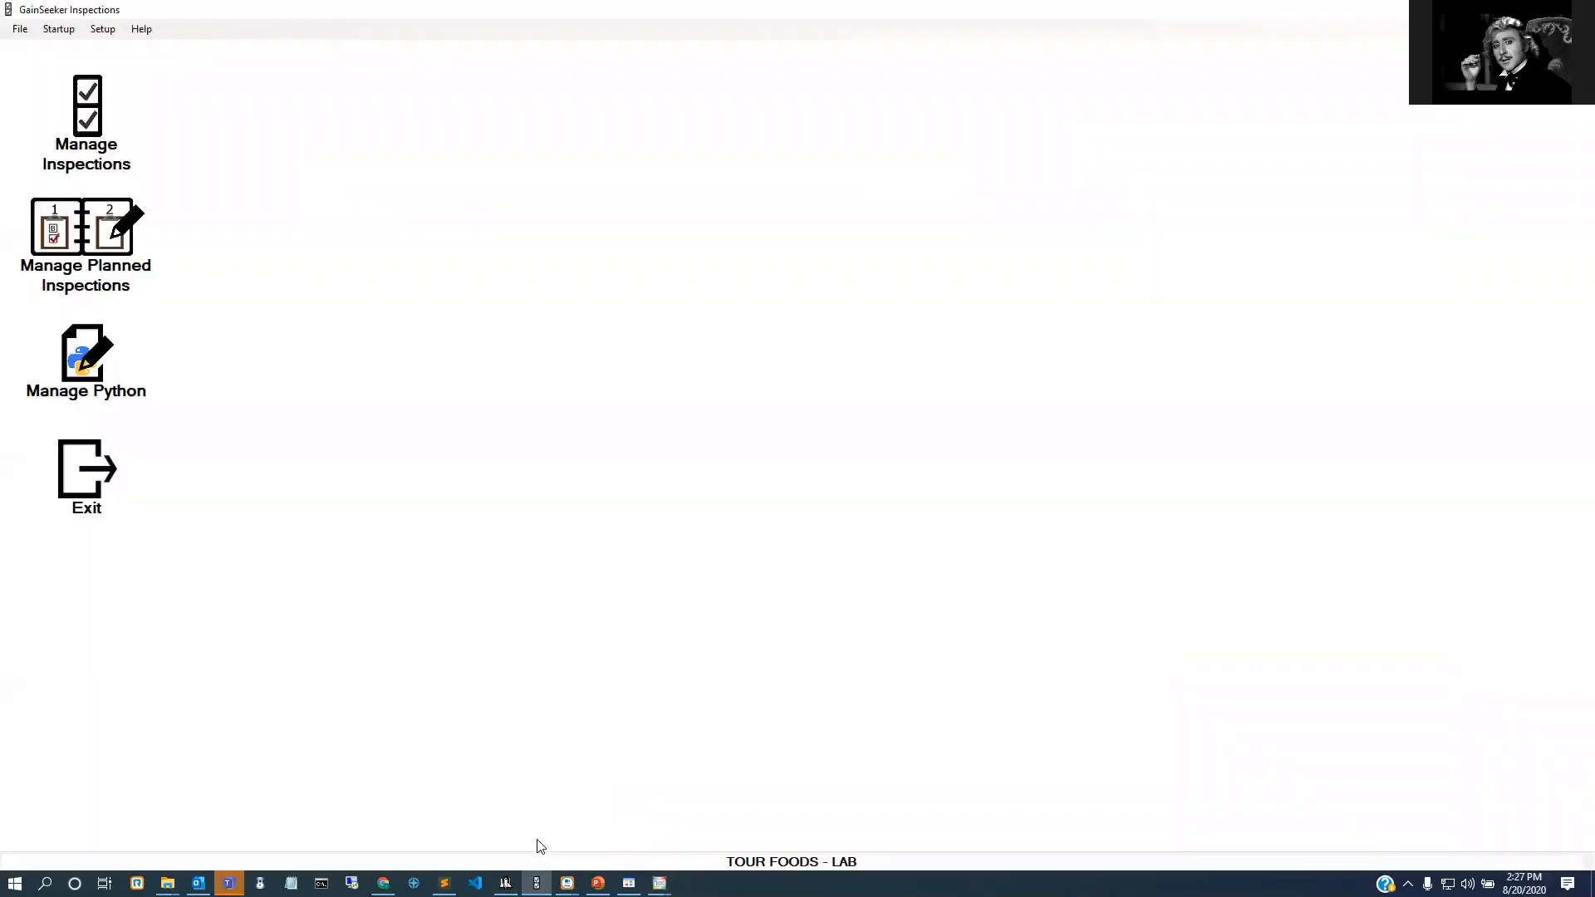
pyautogui.click(131, 138)
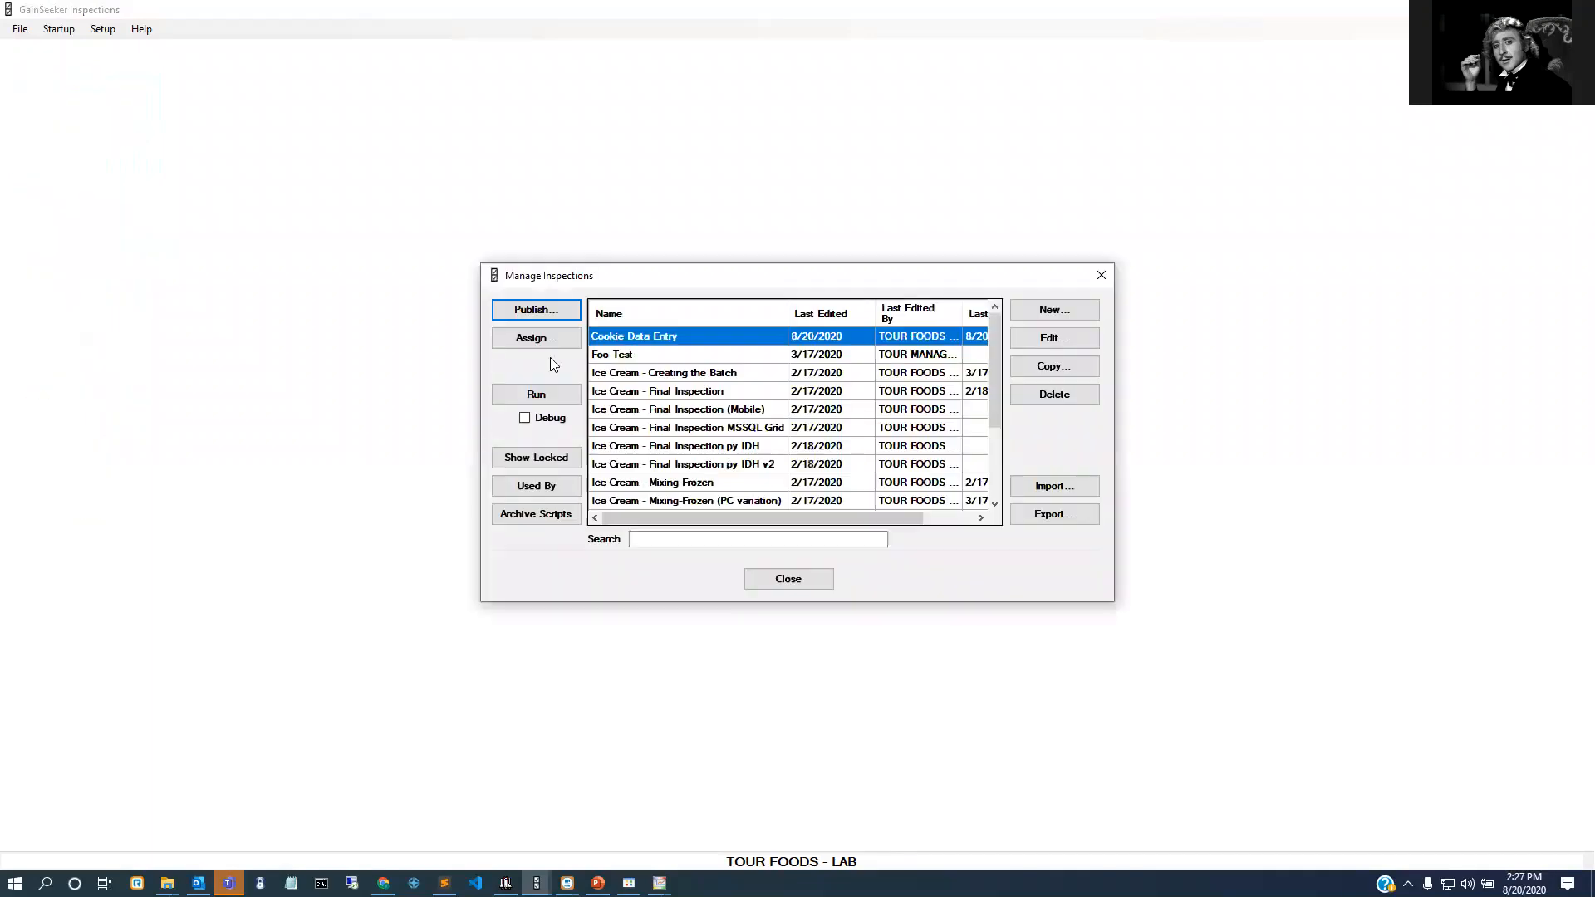
pyautogui.click(638, 338)
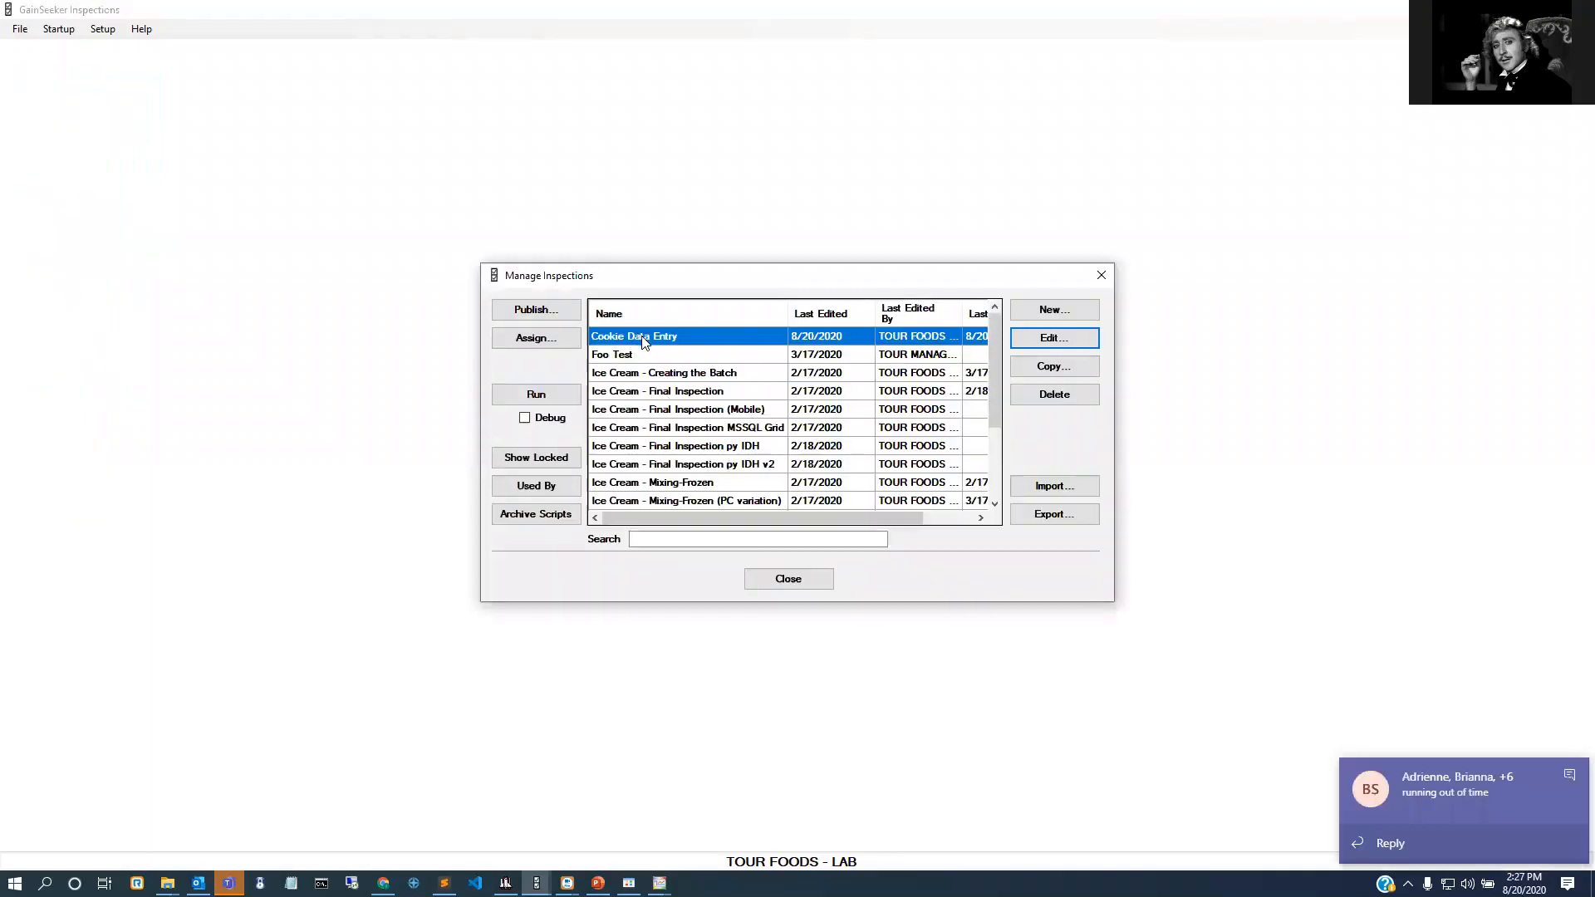
pyautogui.click(1072, 340)
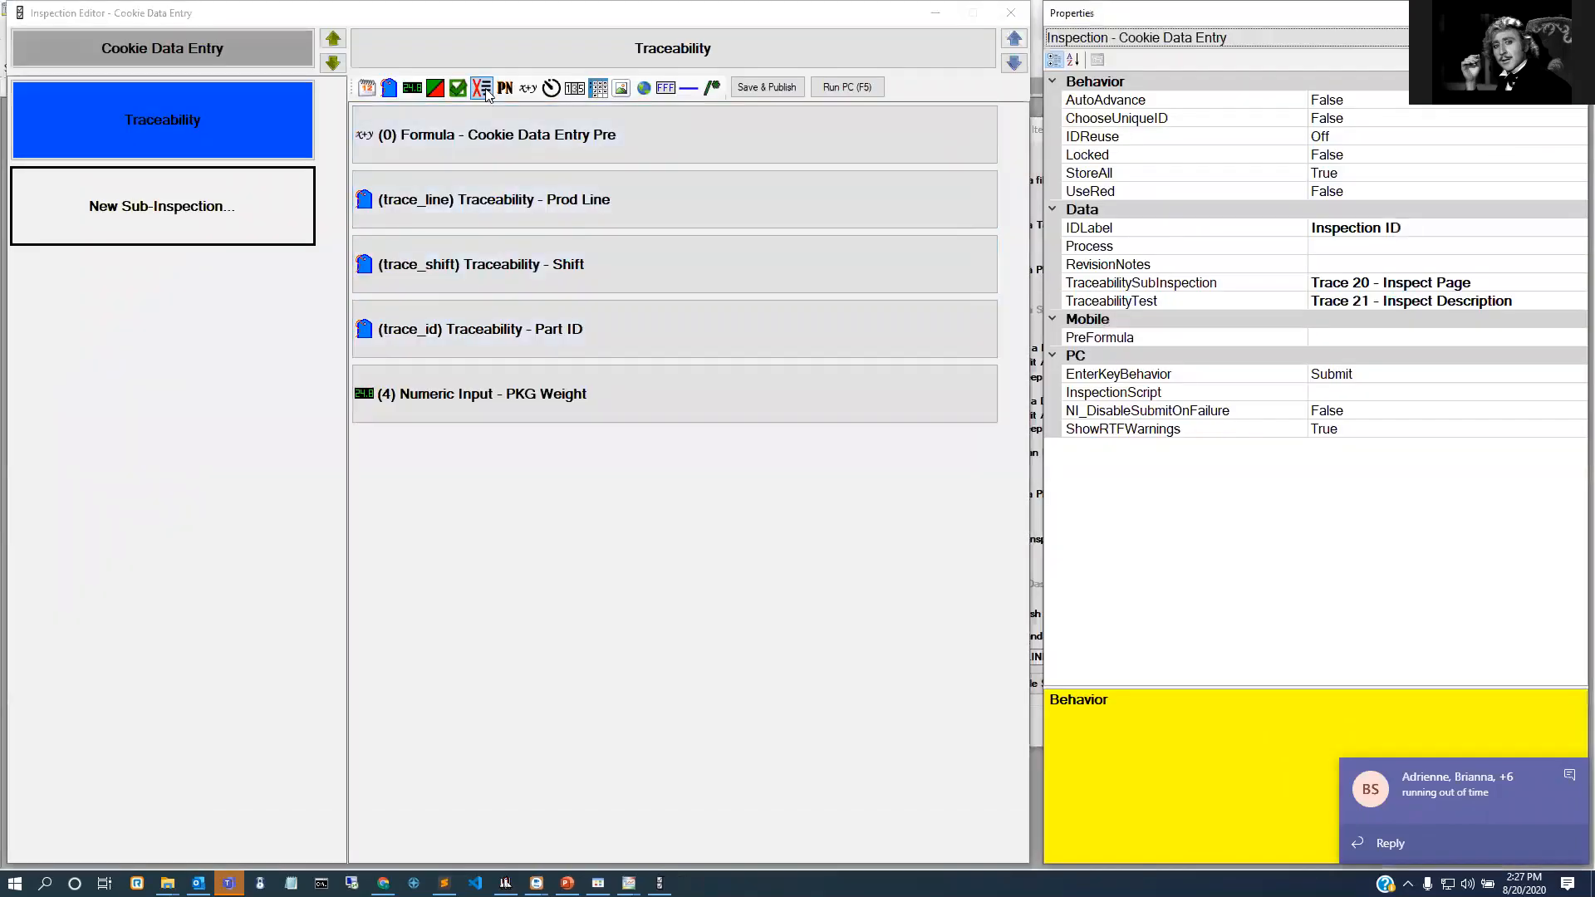
# Step: Open the Python script of the Cookie Data Entry Pre formula, examine how it reads the line argument, and close it
pyautogui.click(541, 160)
pyautogui.click(1573, 229)
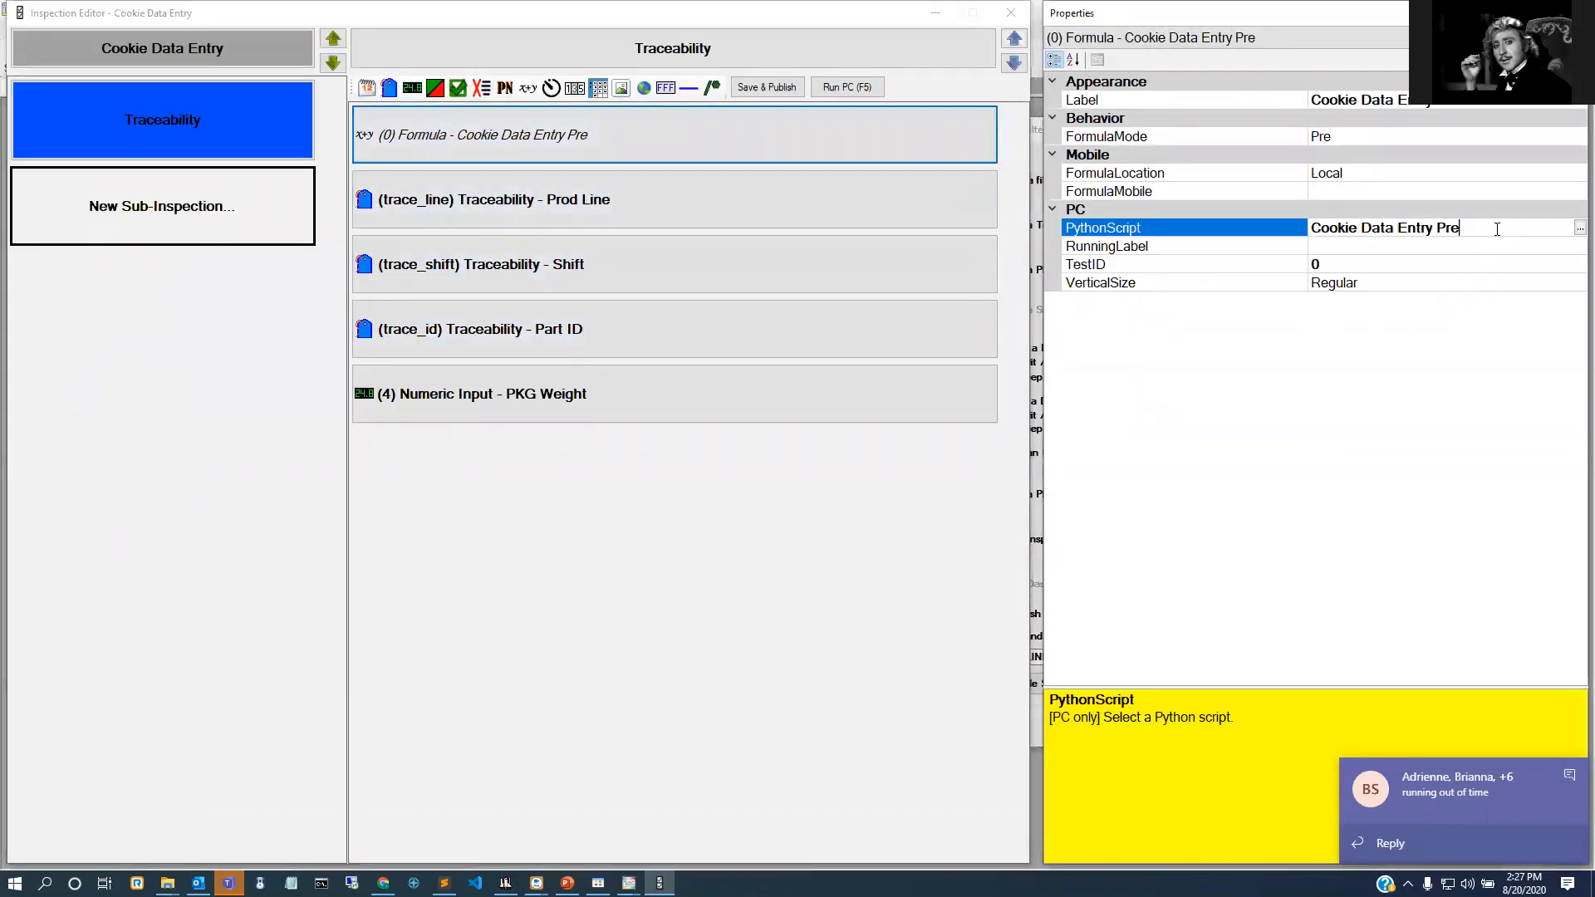
pyautogui.click(1578, 228)
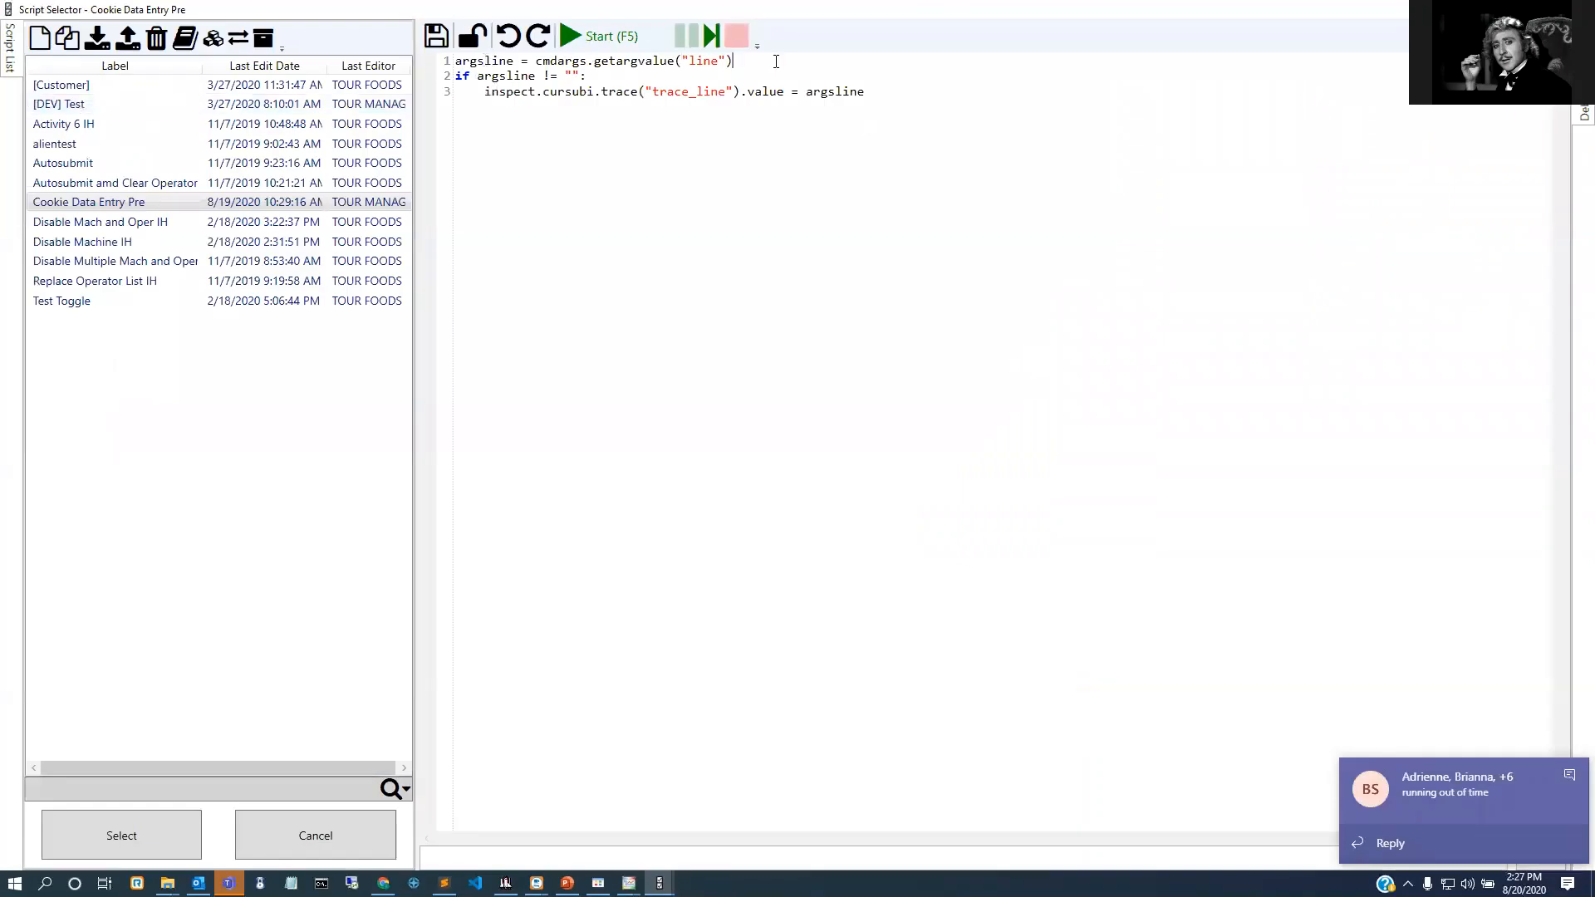
pyautogui.click(582, 62)
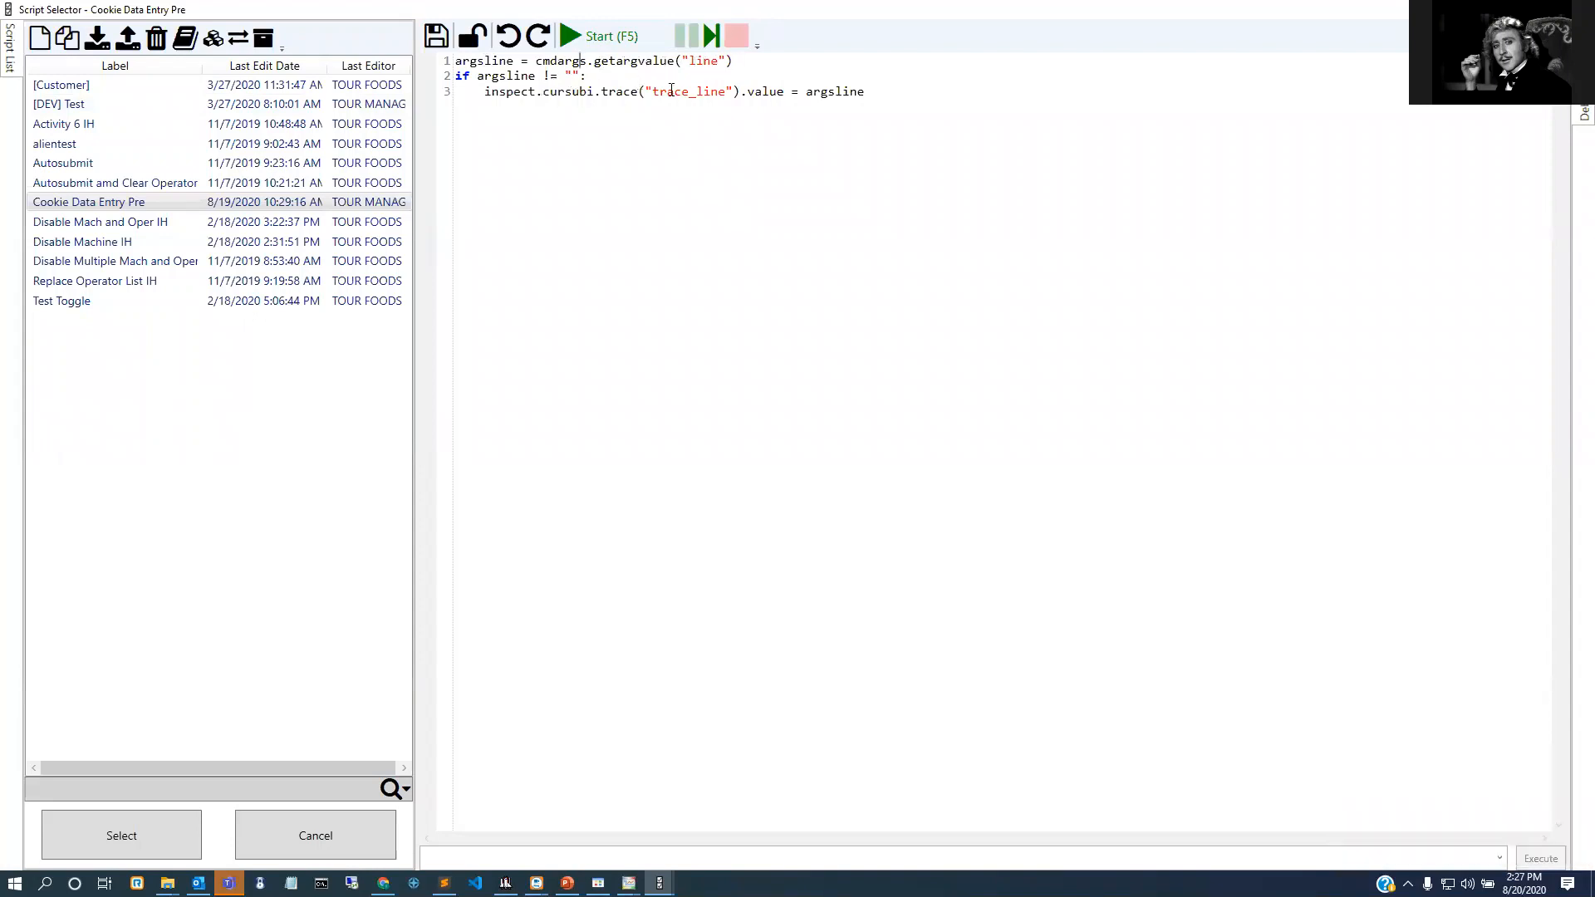
pyautogui.click(1576, 10)
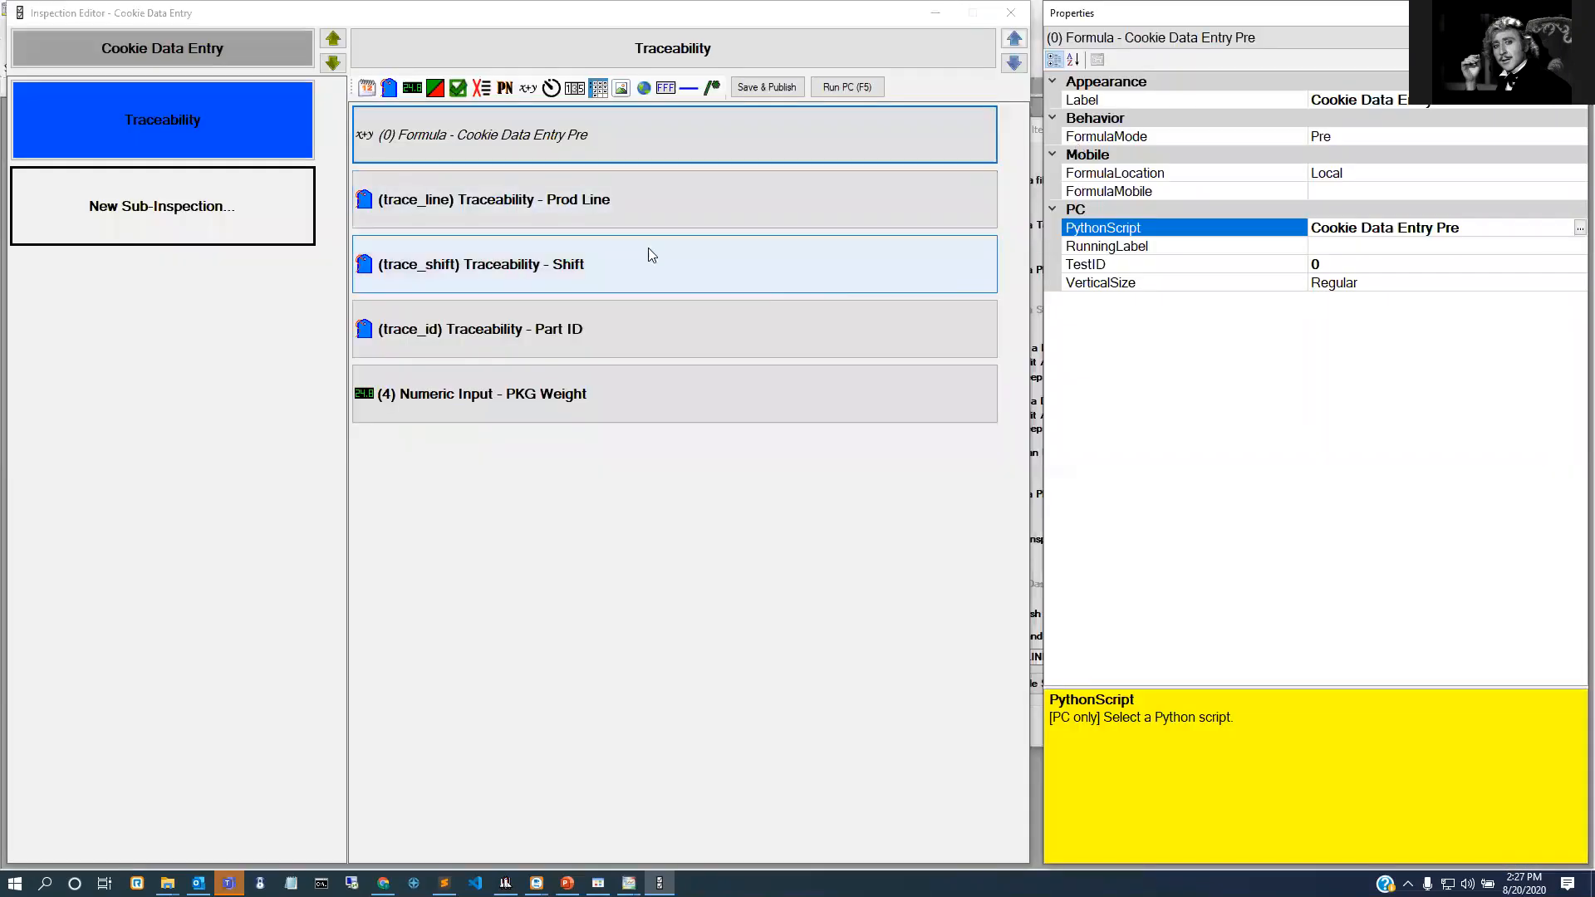
# Step: View the Prod Line traceability item's properties, then exit GainSeeker Inspections and return to GainSeeker Charts
pyautogui.click(516, 211)
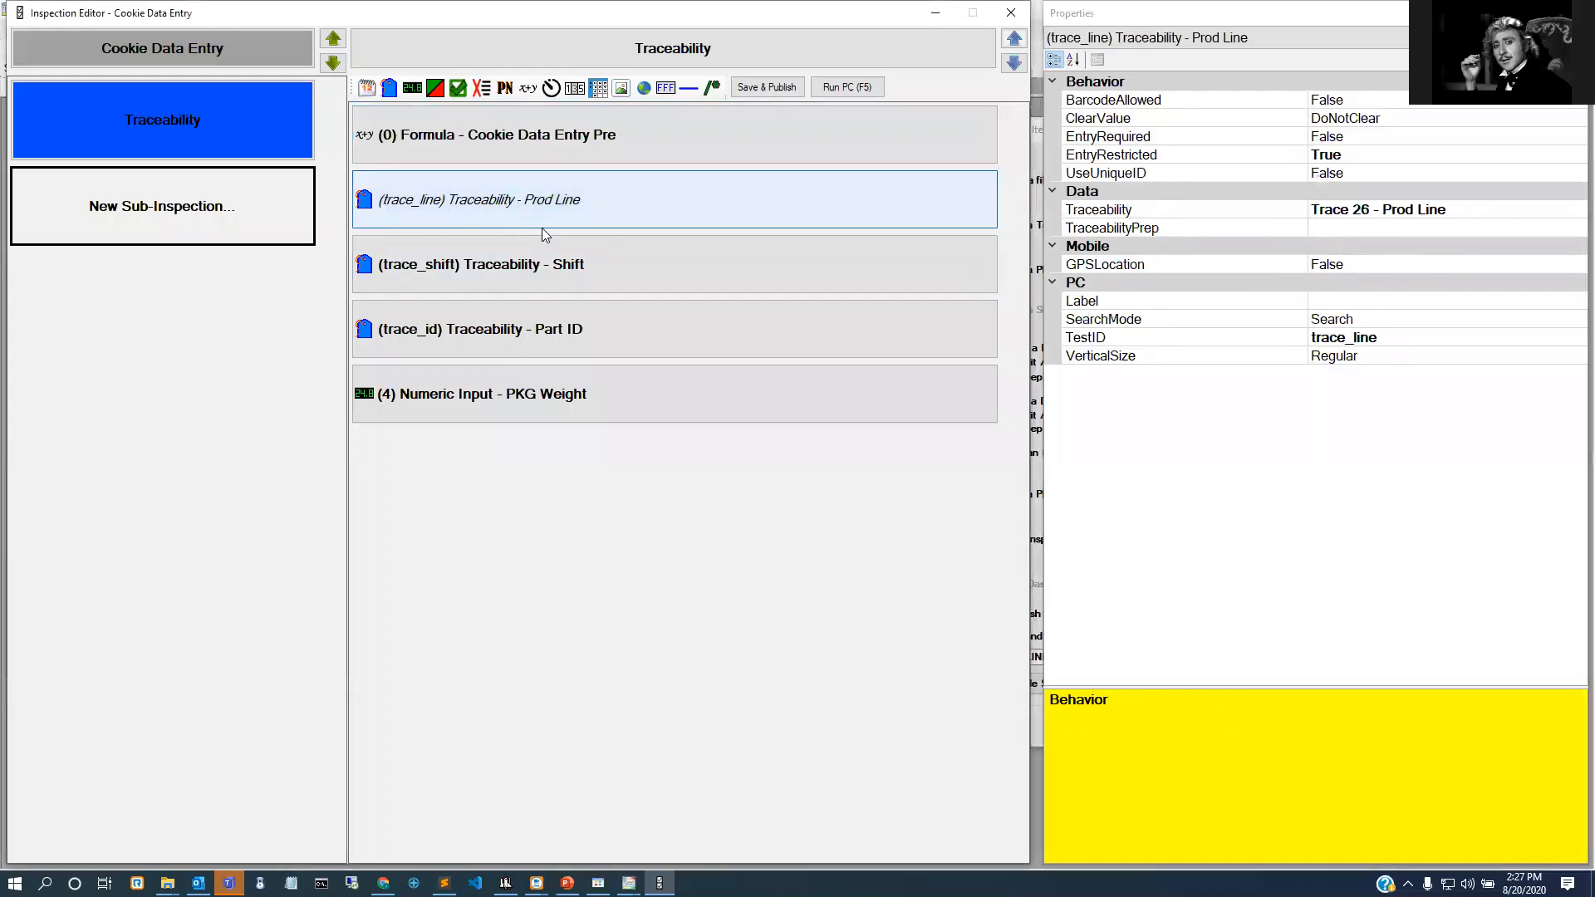
pyautogui.click(1008, 18)
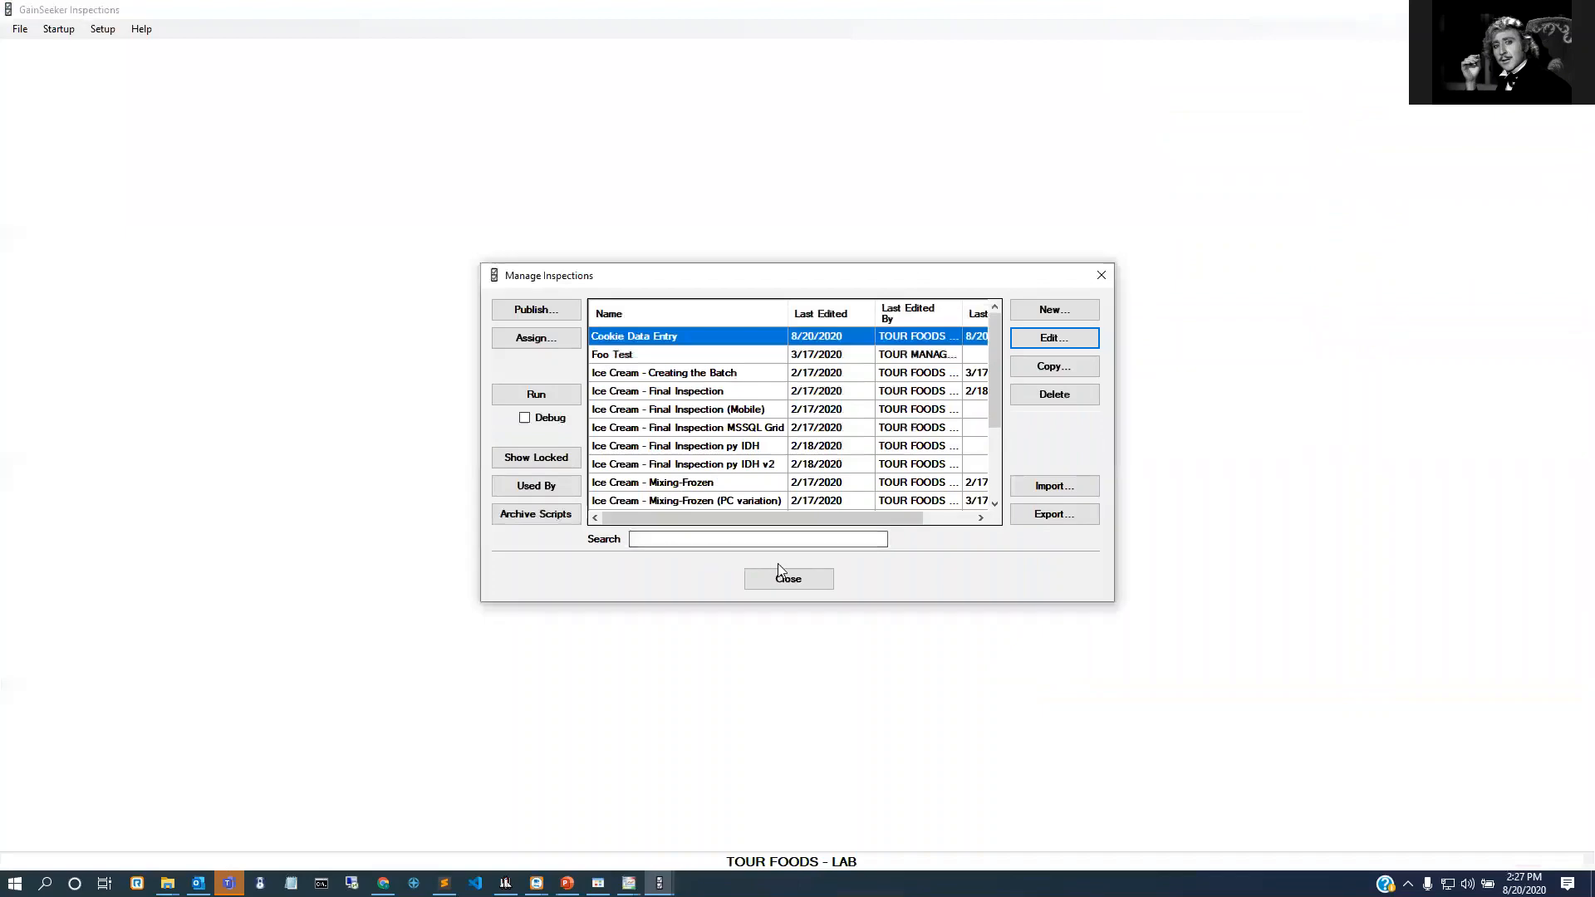
pyautogui.click(780, 579)
pyautogui.click(38, 502)
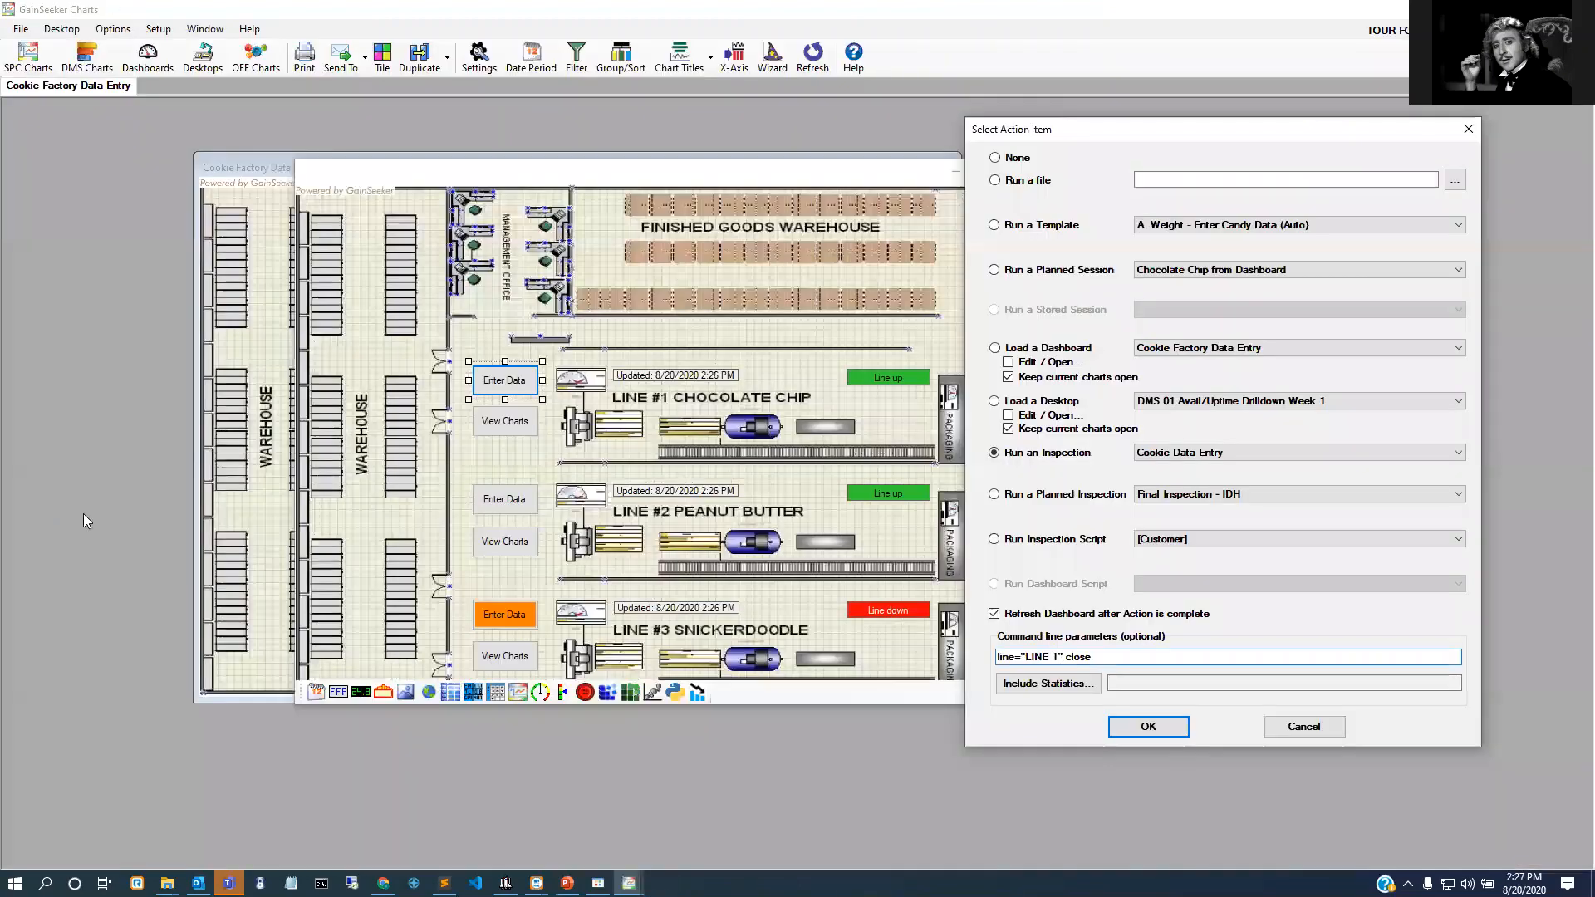
# Step: Cancel the action settings, leave the dashboard designer, and launch data entry for Line #1 Chocolate Chip
pyautogui.click(1326, 742)
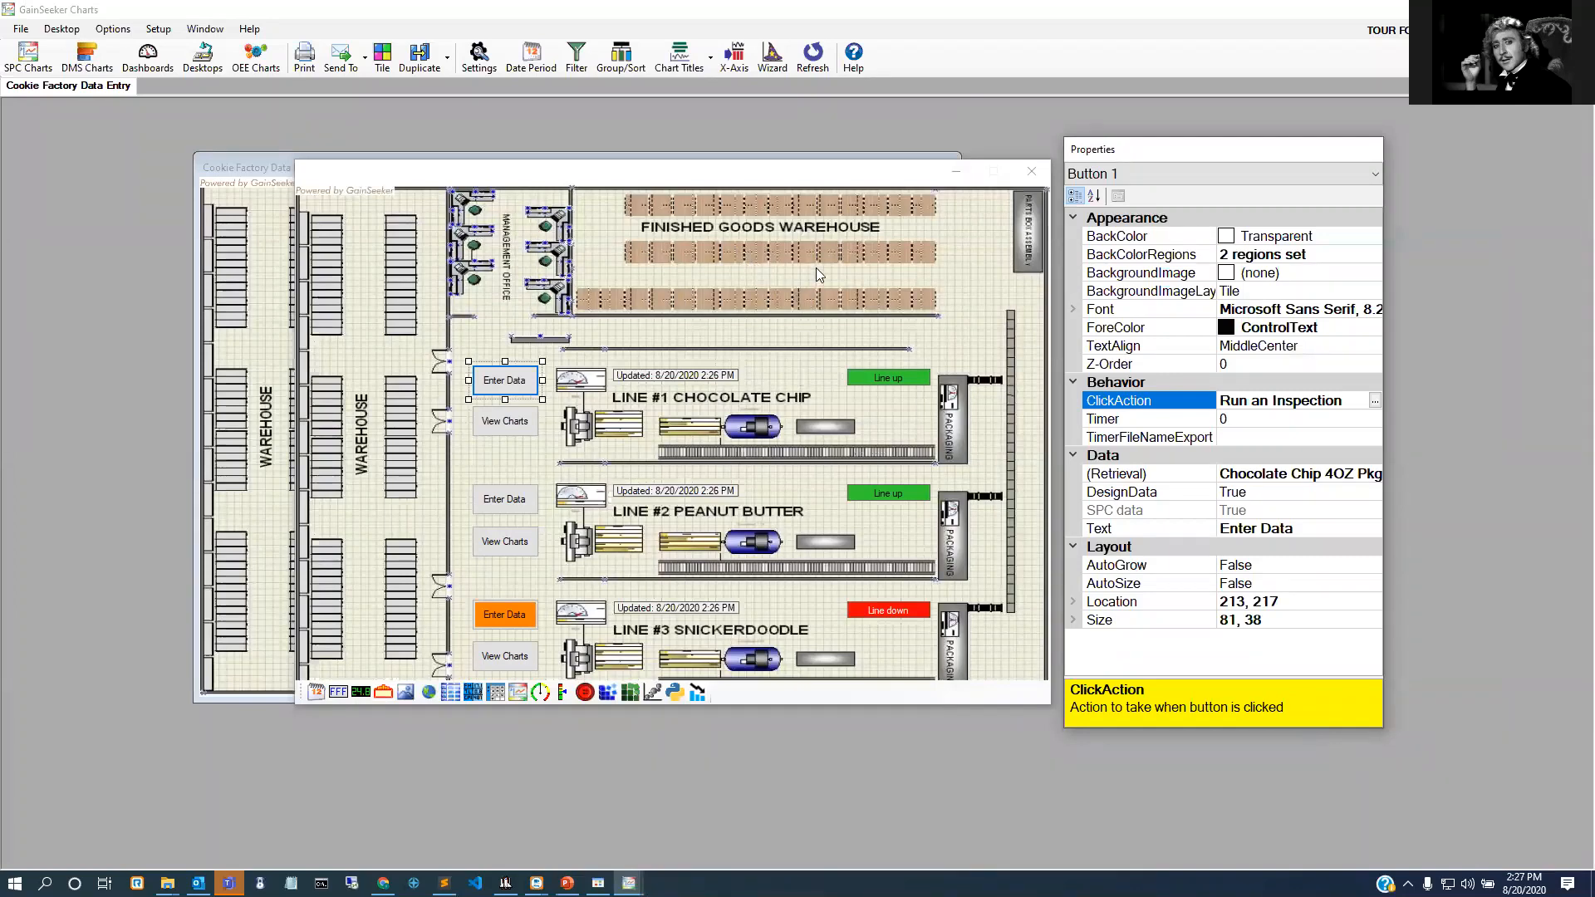
pyautogui.click(1039, 171)
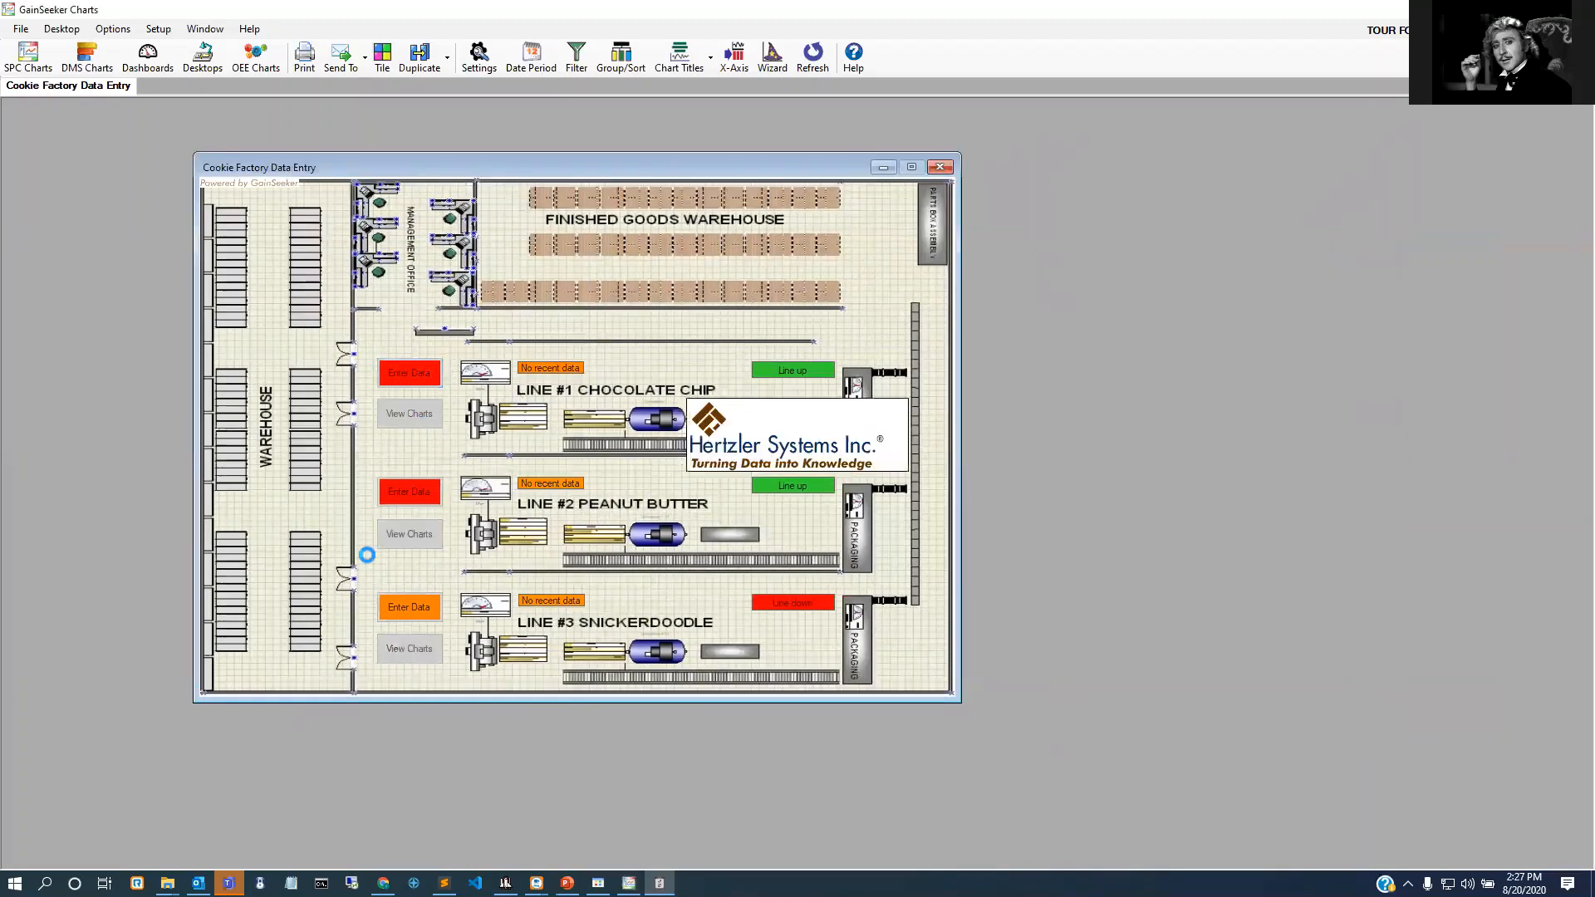
pyautogui.click(424, 413)
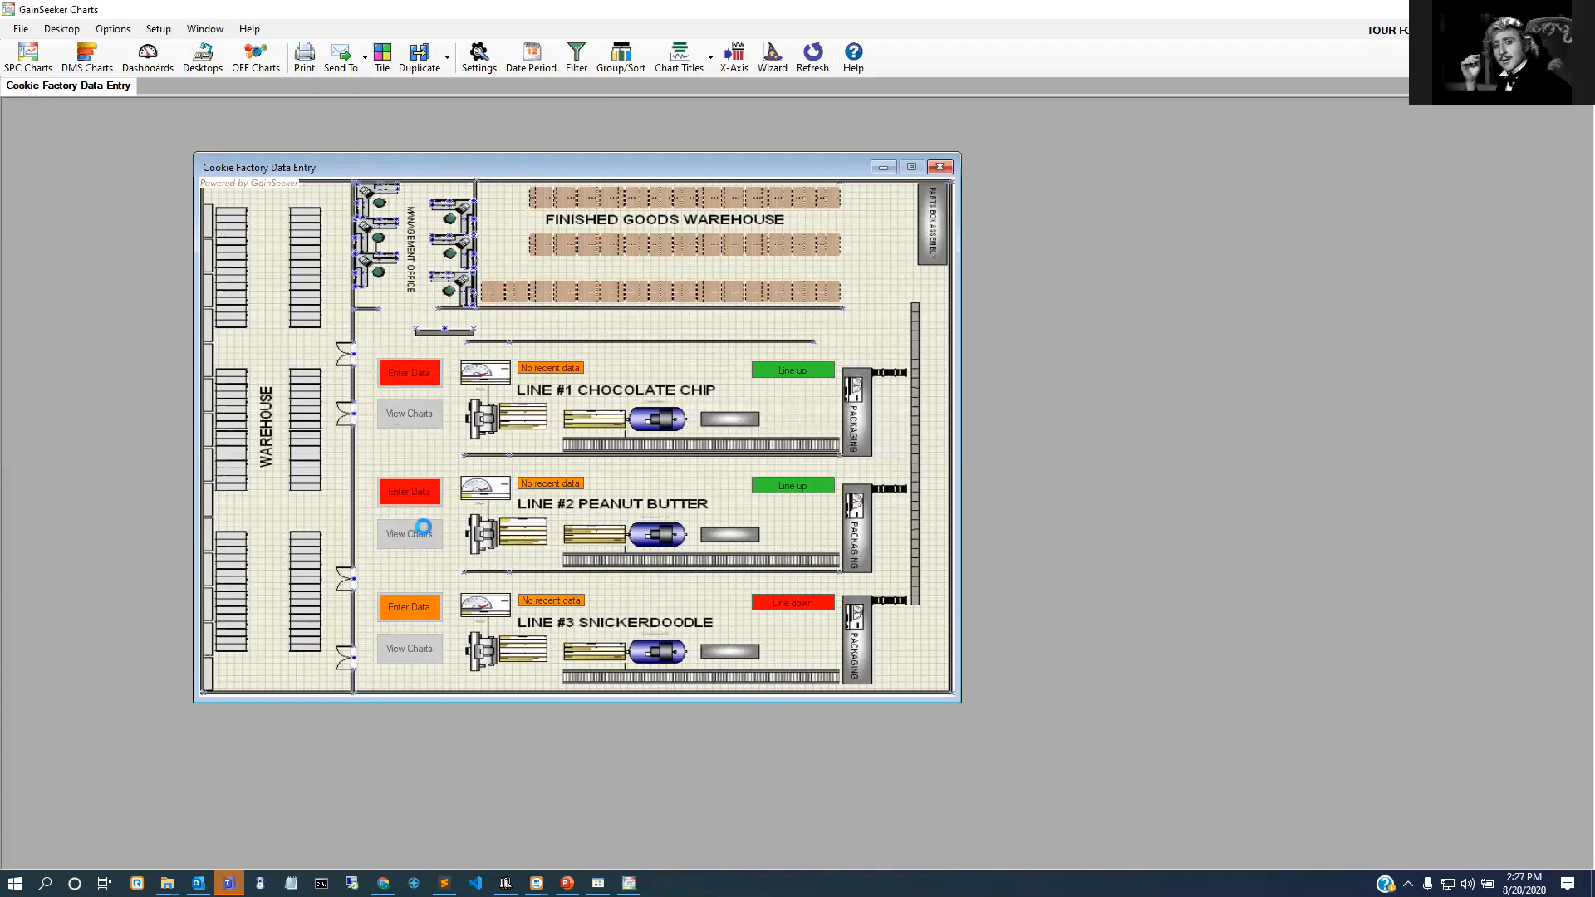
# Step: Fill in Shift 2, Part ID 12345 and PKG Weight 1.25 for LINE 1, submit the data, and close the inspection
pyautogui.click(758, 233)
pyautogui.click(762, 268)
pyautogui.write('12345')
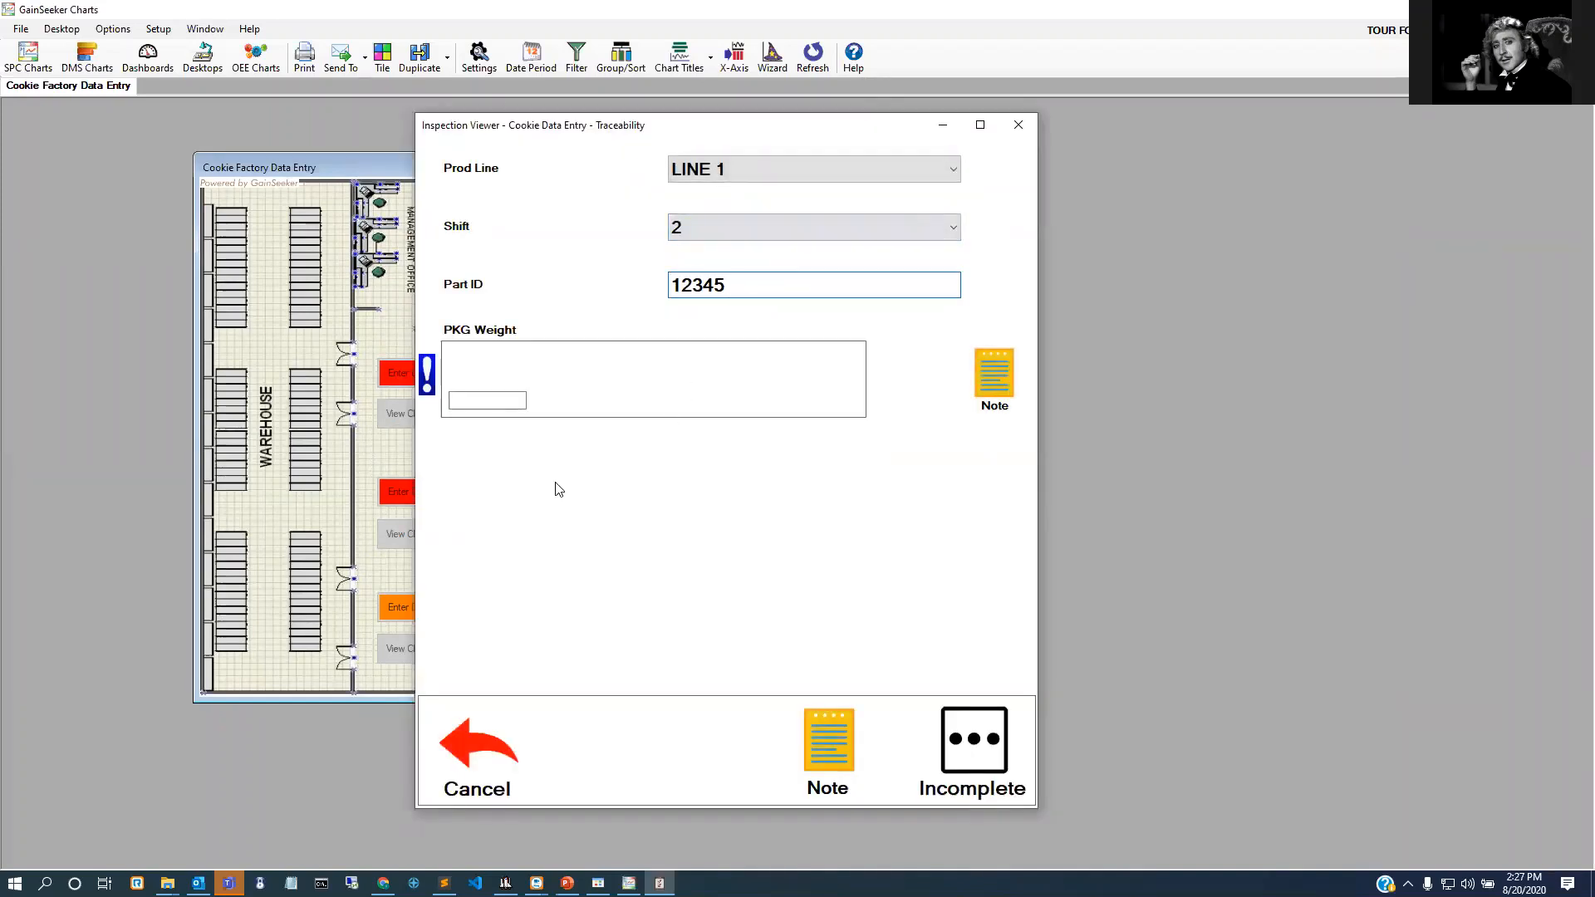
pyautogui.click(483, 400)
pyautogui.write('1.25')
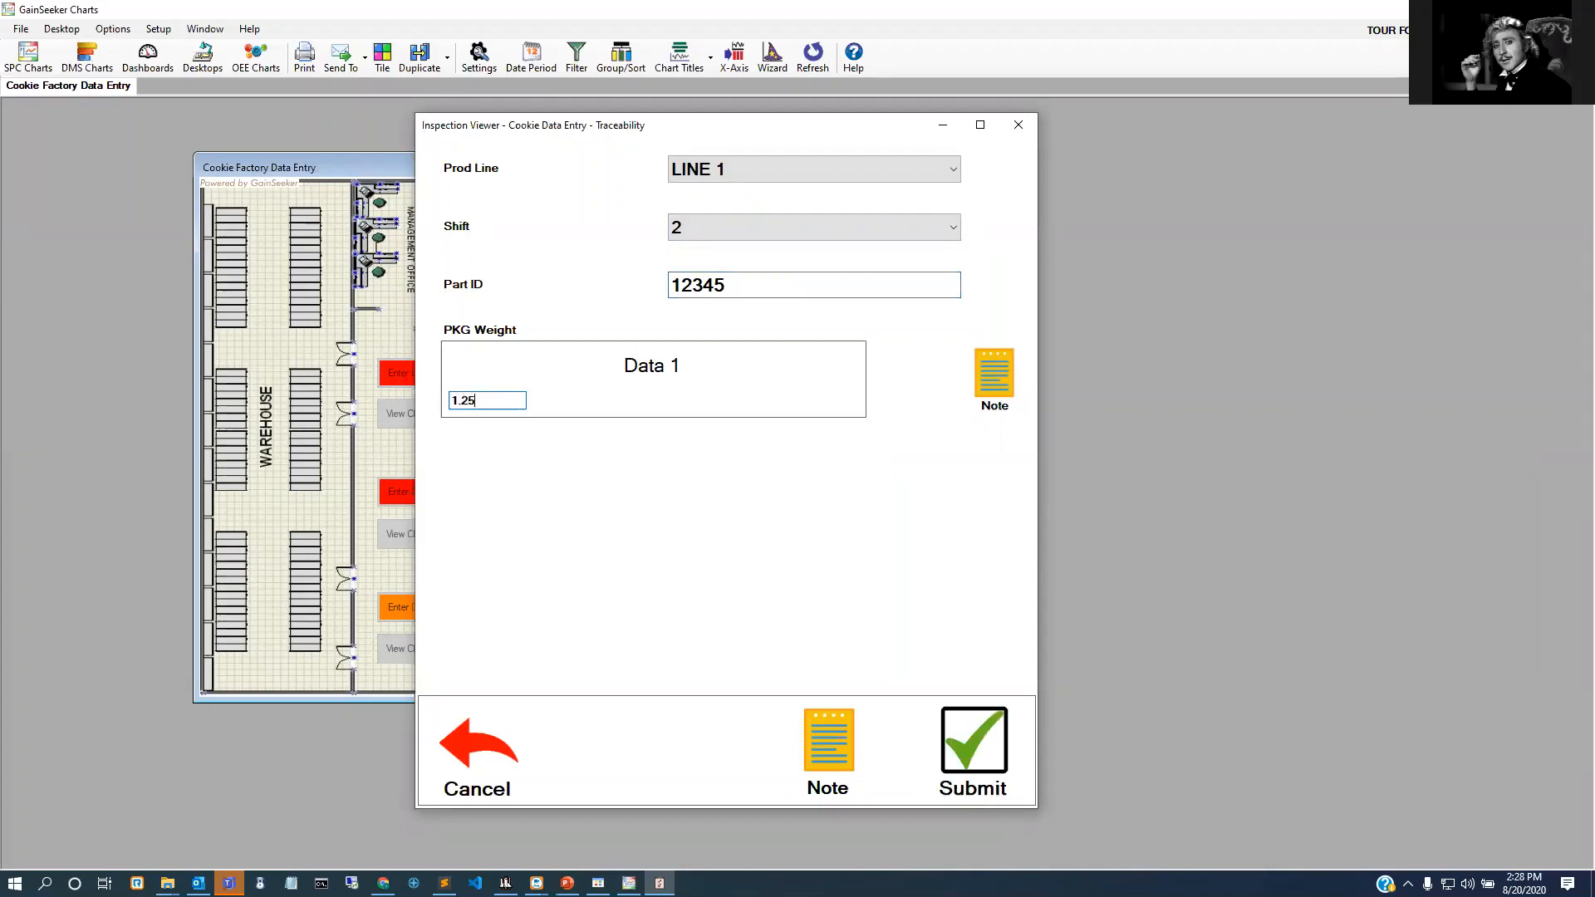
pyautogui.press('Tab')
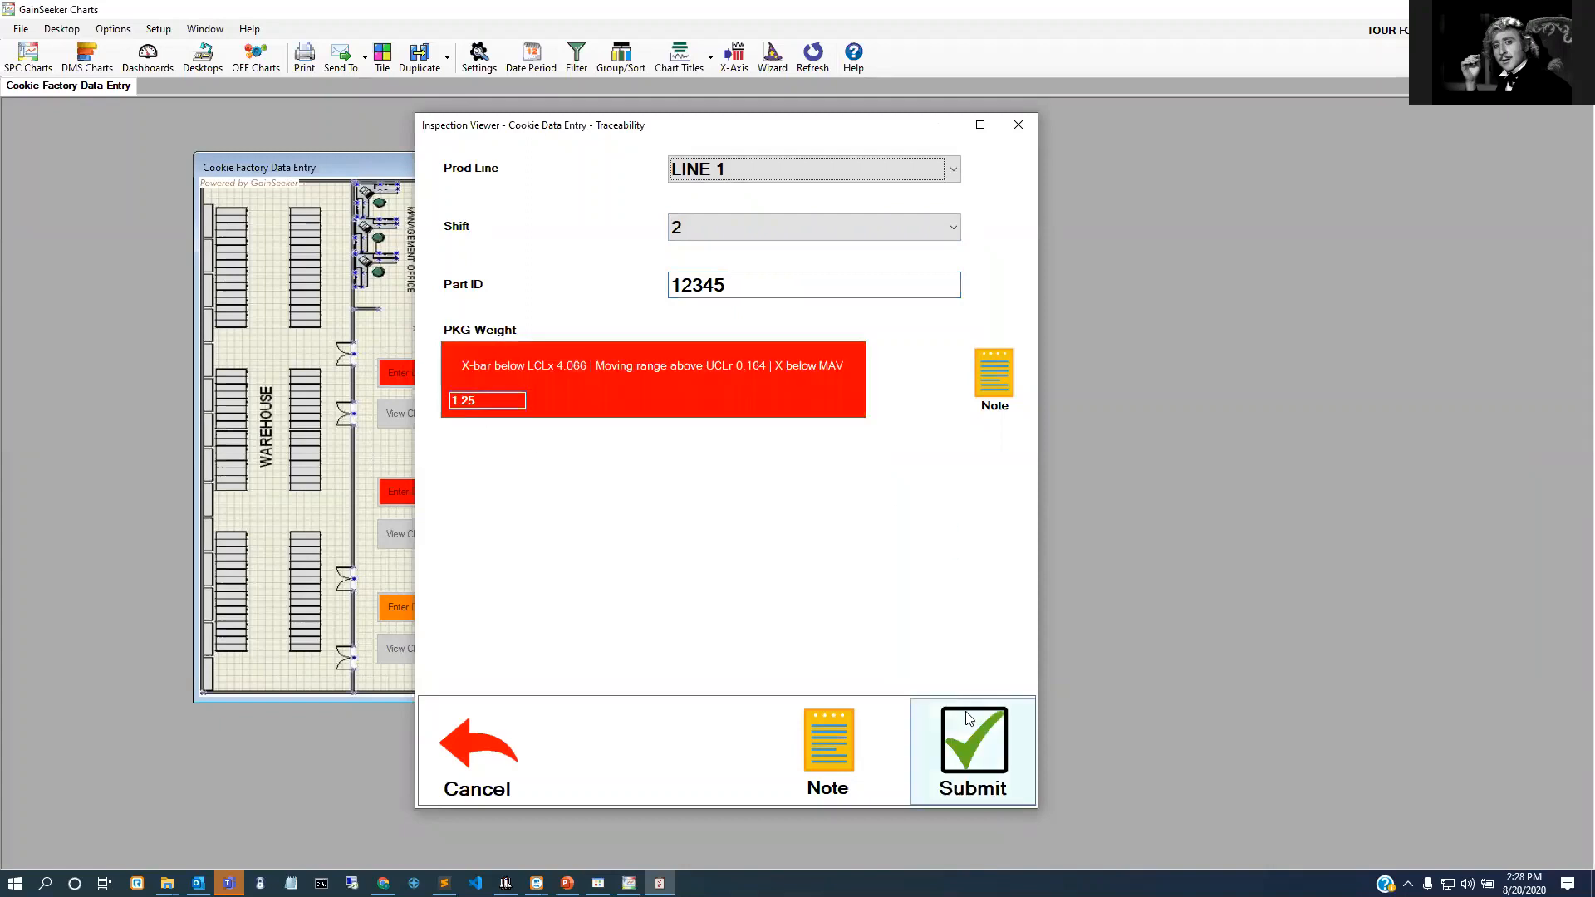
pyautogui.click(983, 752)
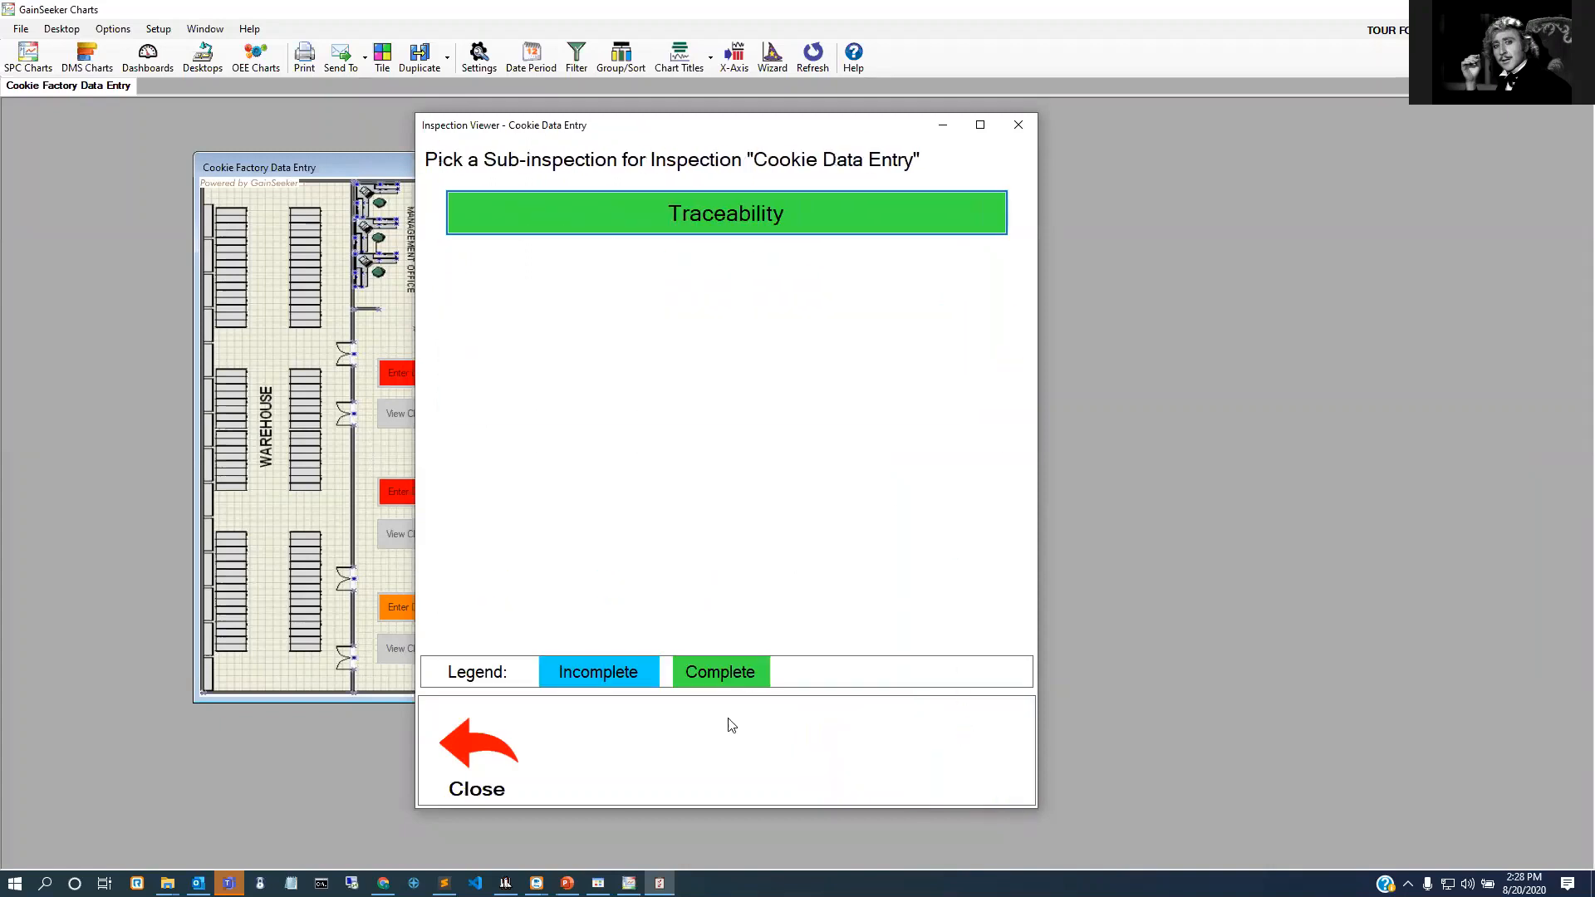
pyautogui.click(499, 785)
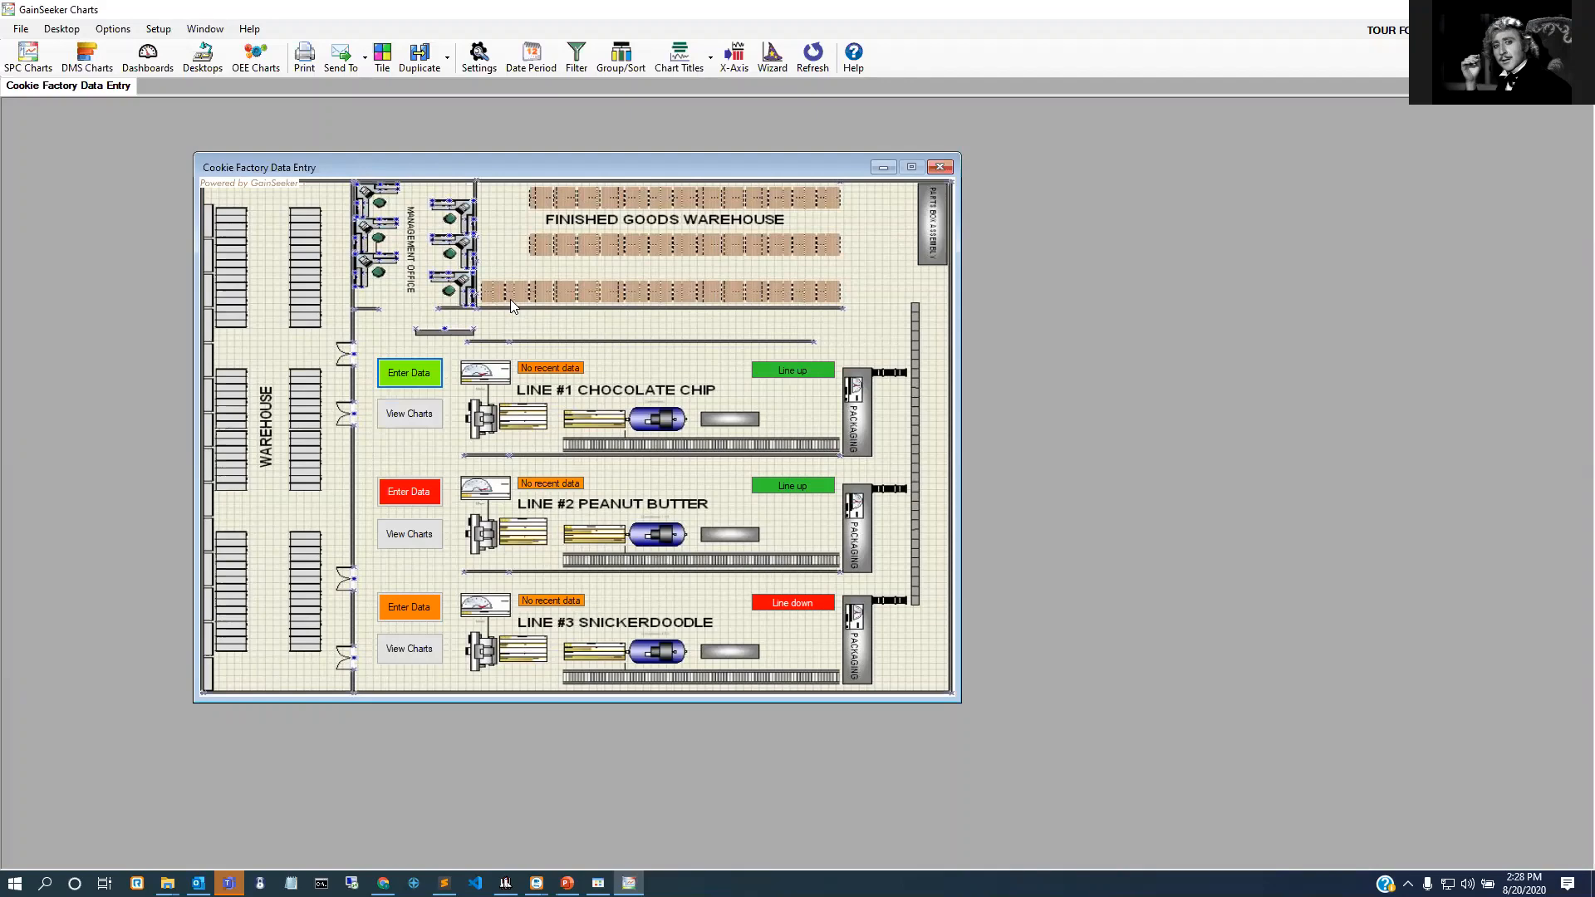
# Step: Reopen the Cookie Factory Data Entry dashboard in the designer and view the properties of Line #1's Enter Data button
pyautogui.rightClick(894, 337)
pyautogui.click(964, 347)
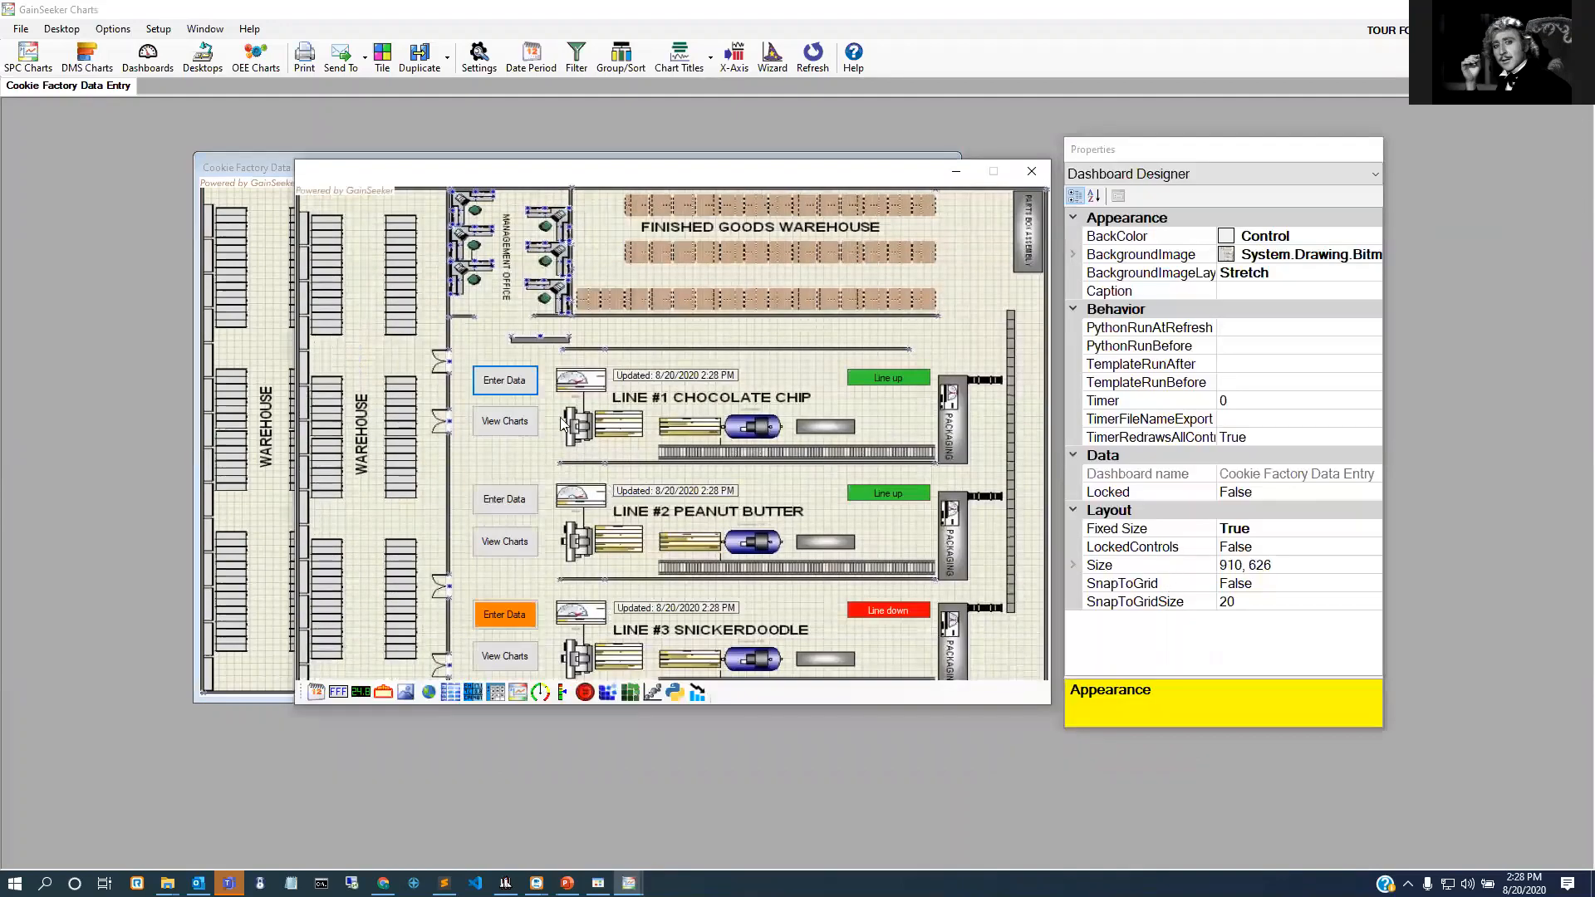
pyautogui.click(533, 384)
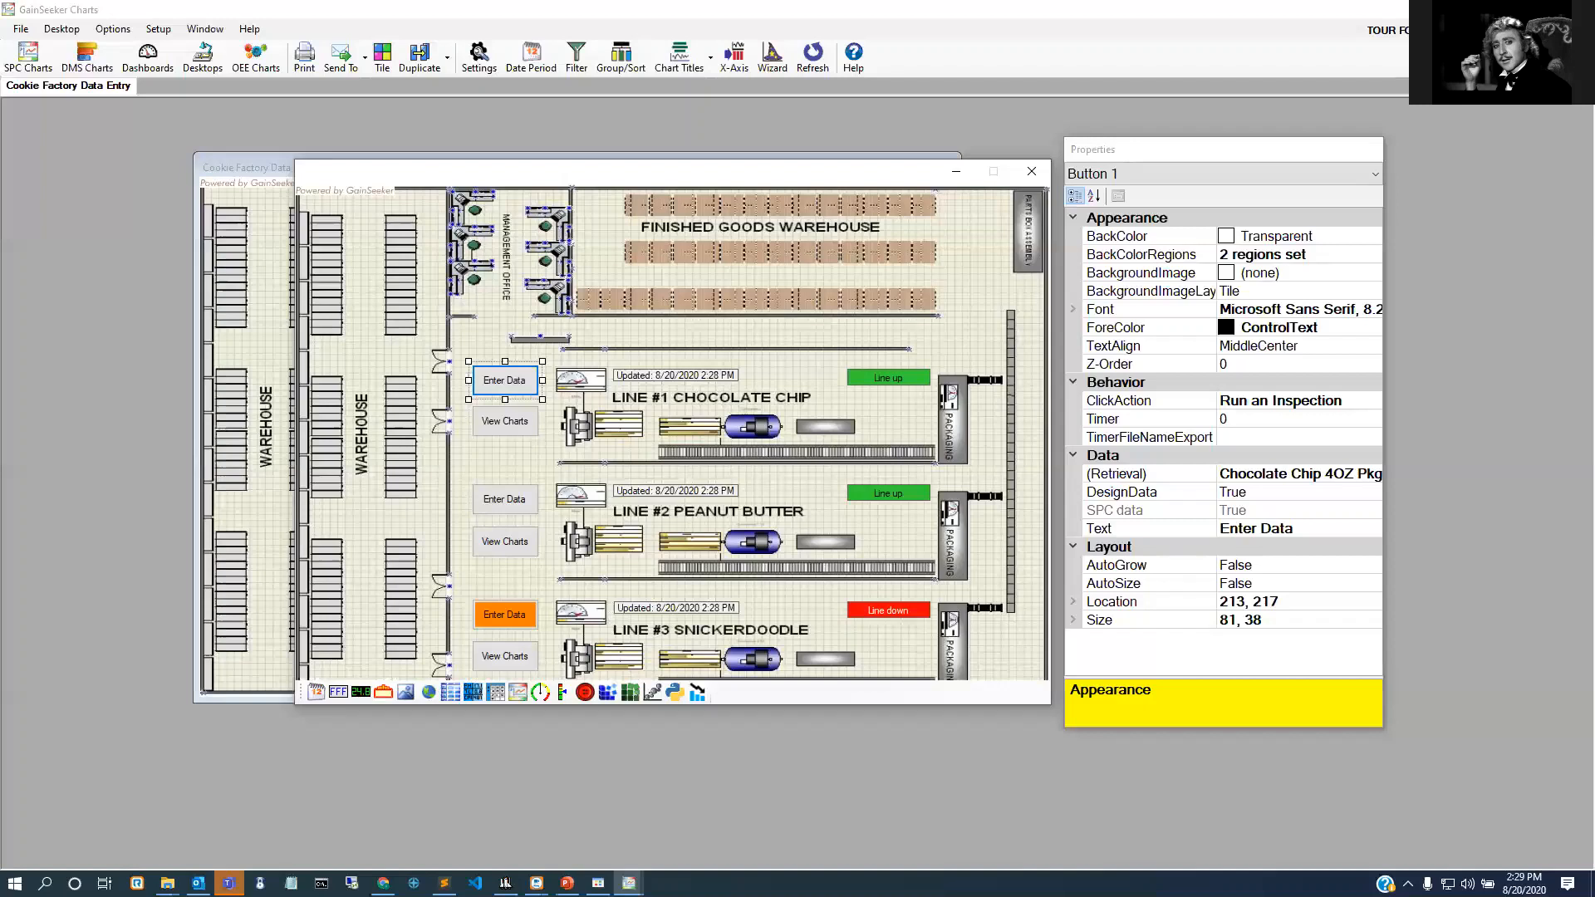
pyautogui.hotkey('alt', 'Tab')
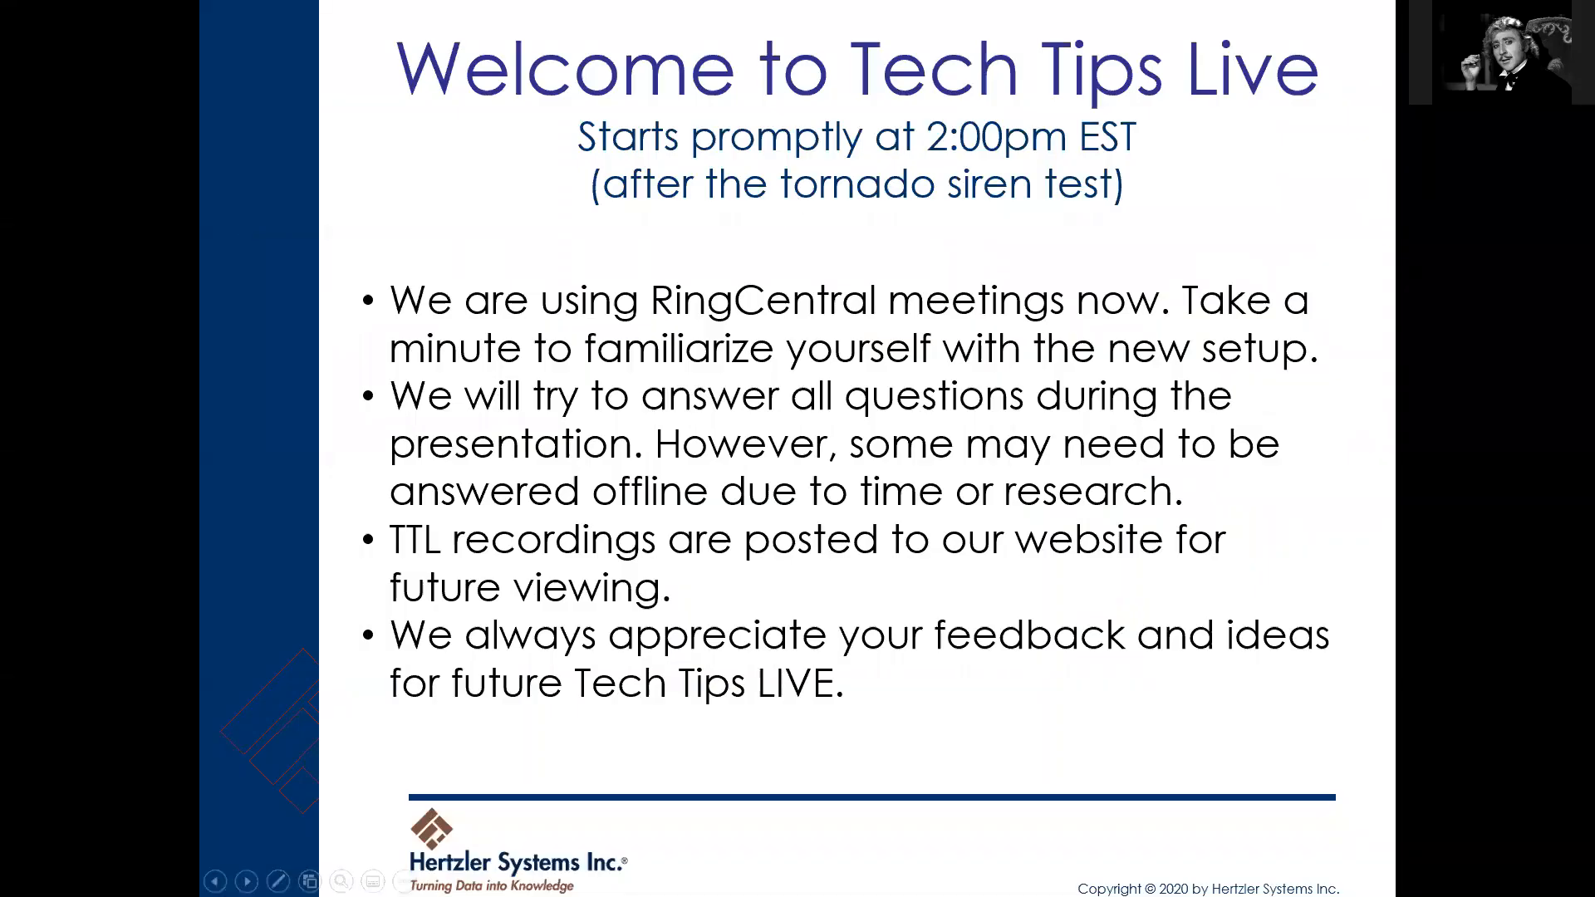
pyautogui.press('Right')
pyautogui.press('Right')
pyautogui.press('Right')
pyautogui.press('Right')
pyautogui.press('Right')
pyautogui.press('Right')
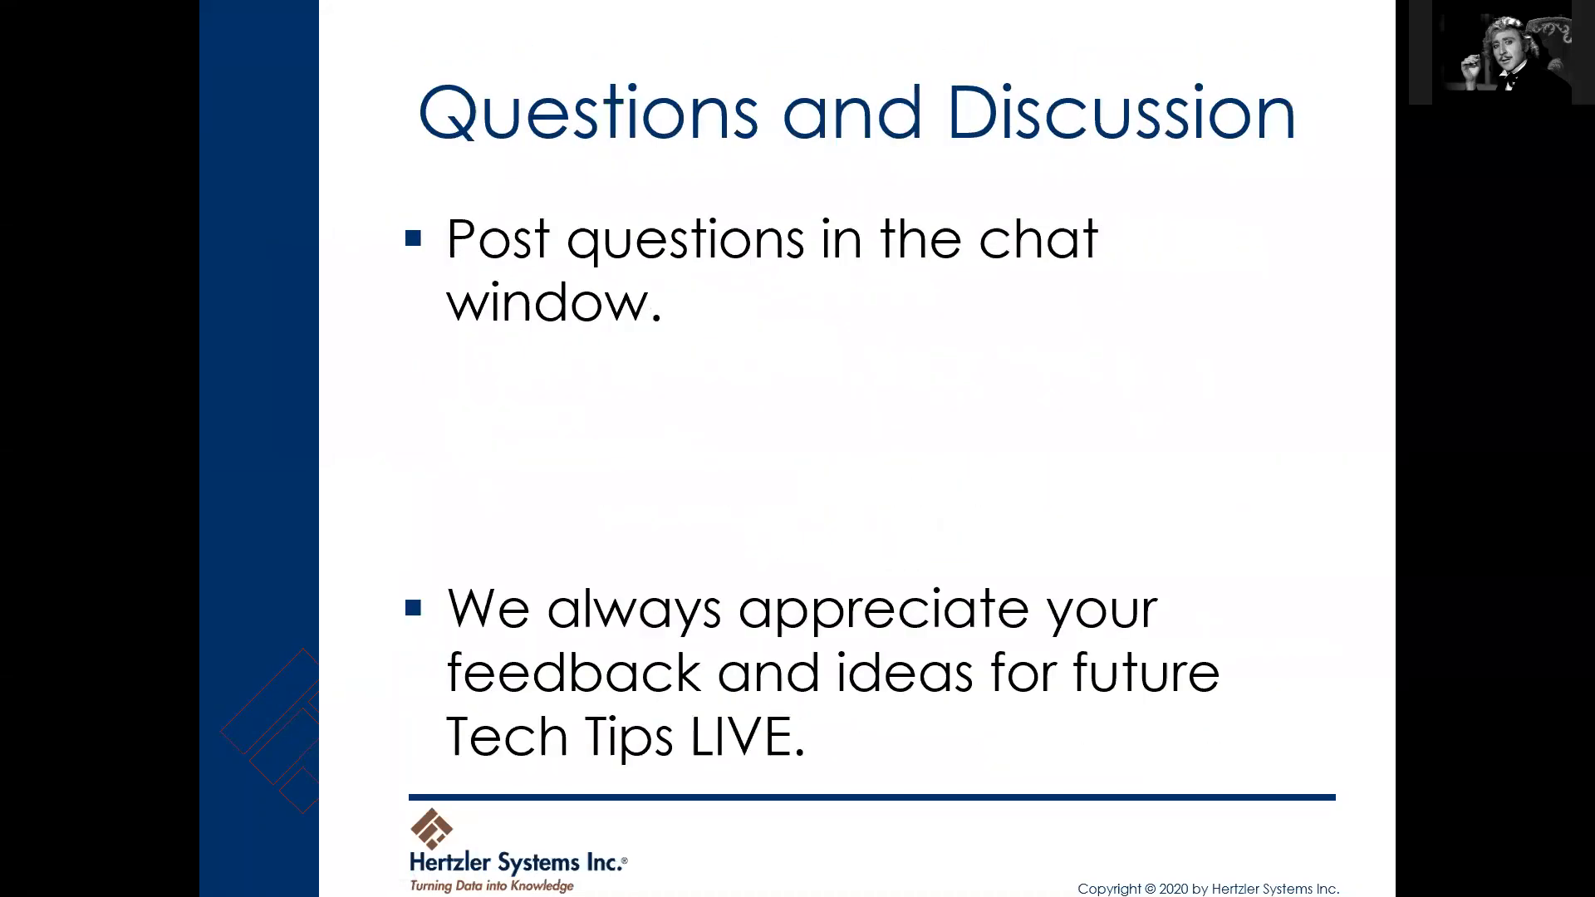
pyautogui.press('Right')
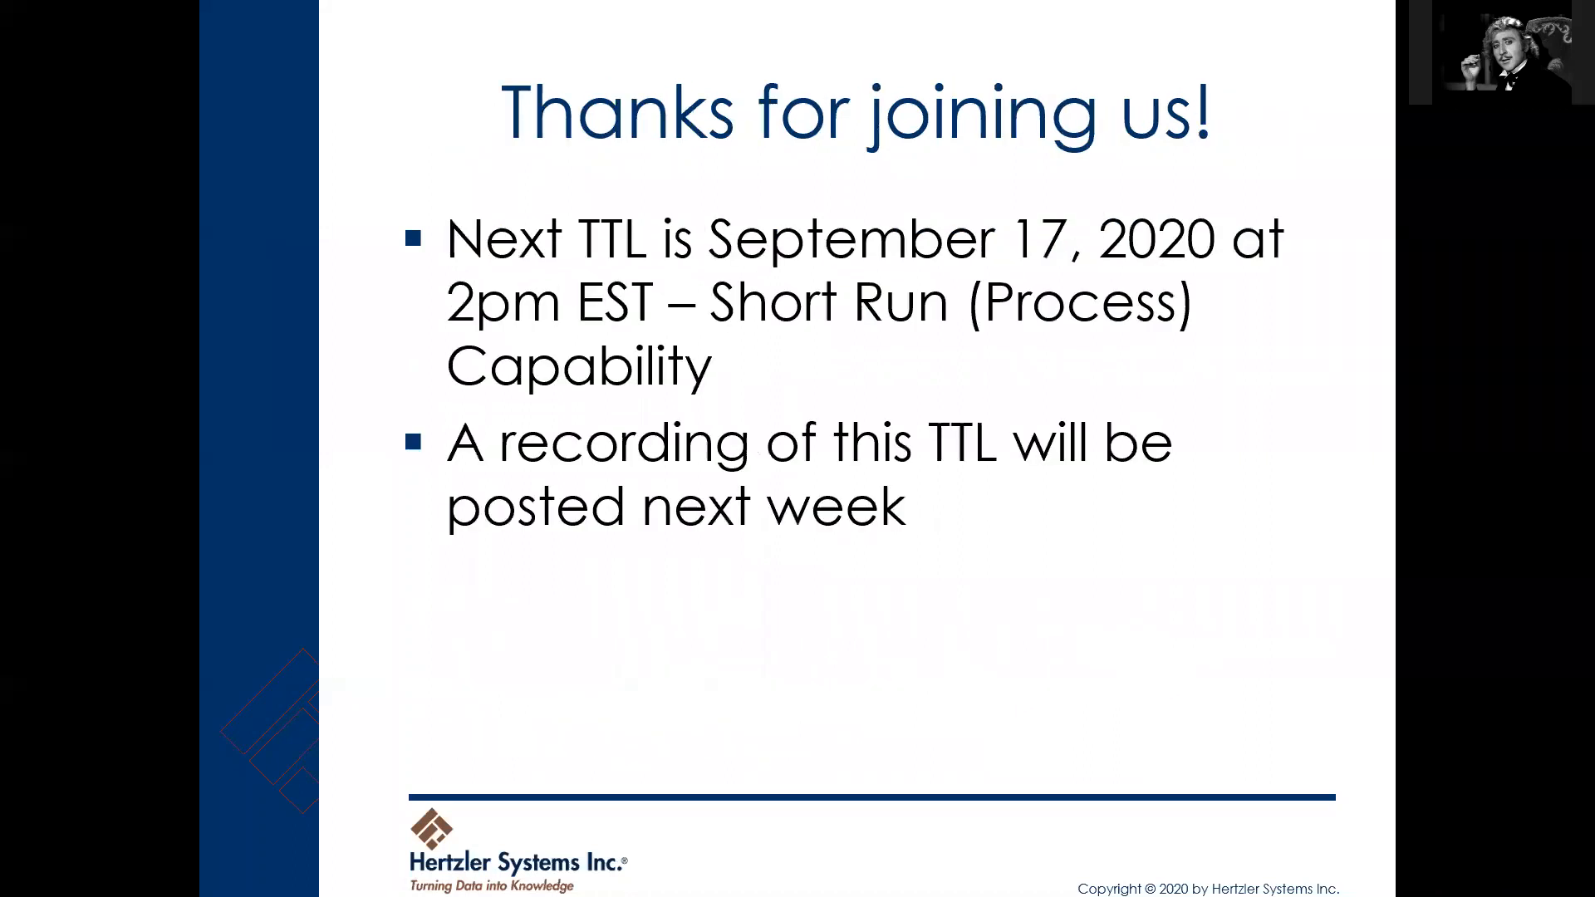